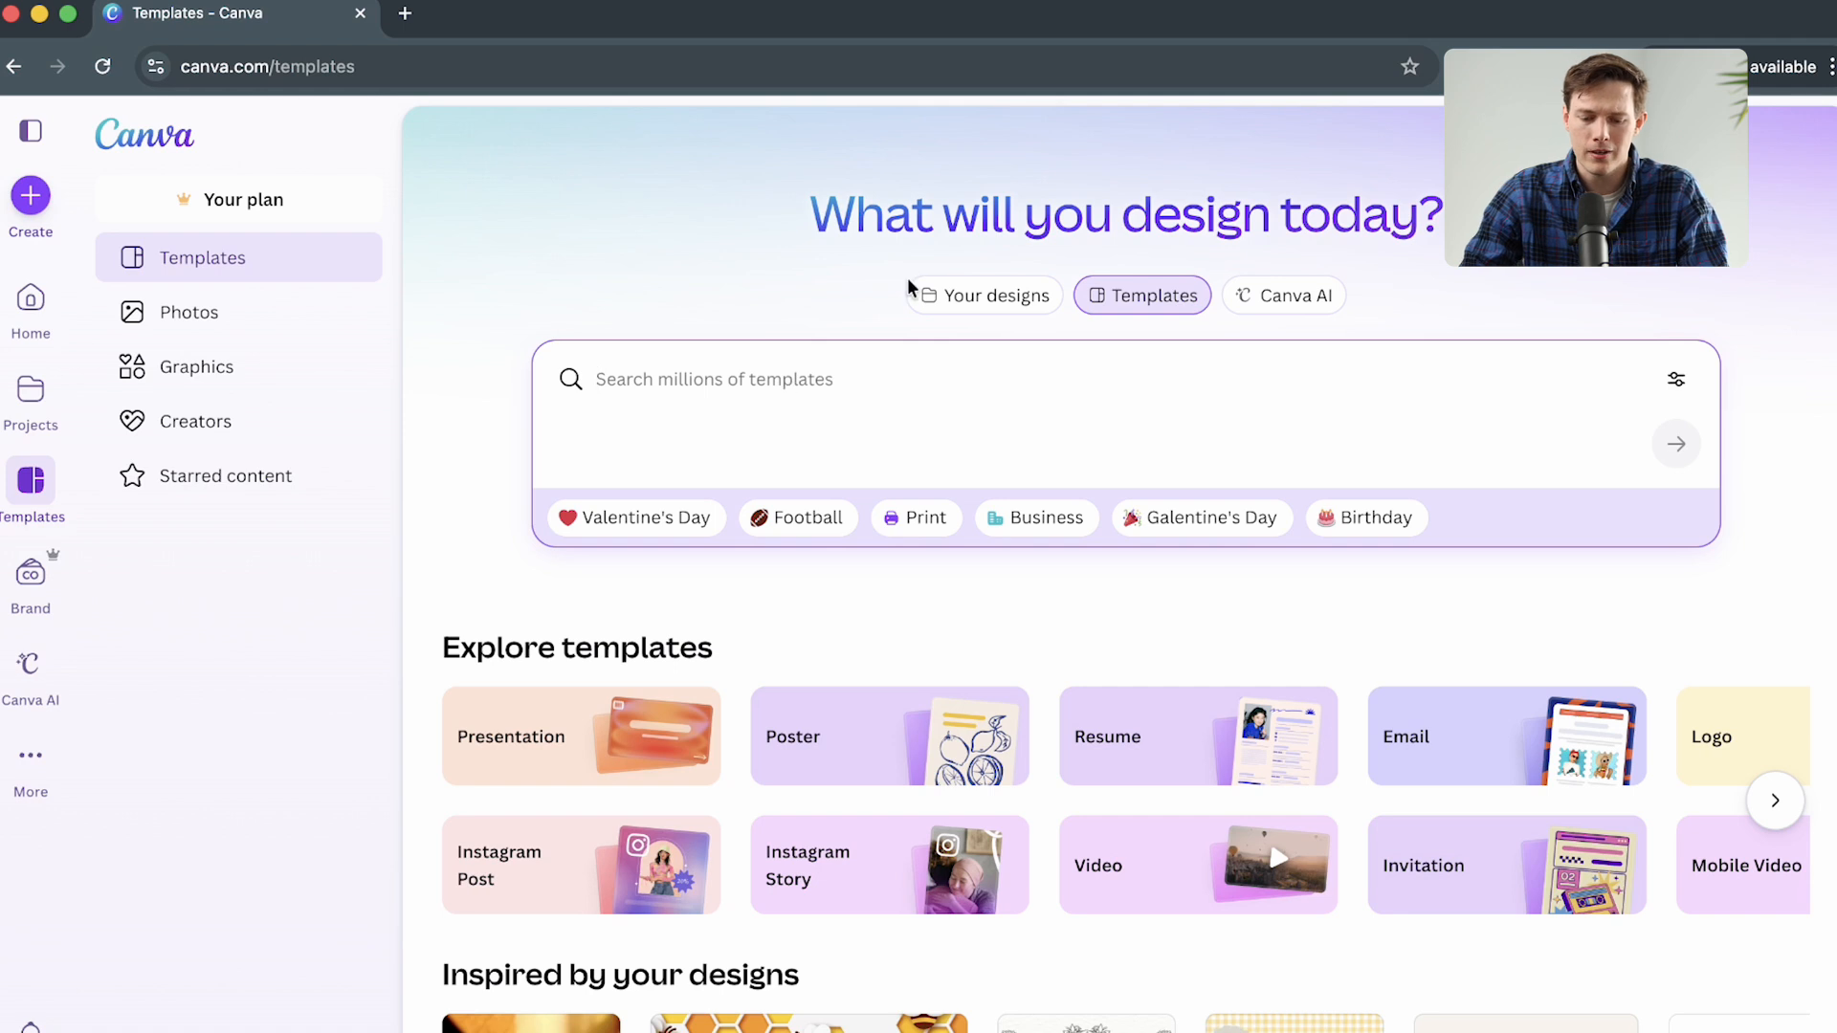
Search the template library for "honey for sale".
{"action": "type", "text": "honey"}
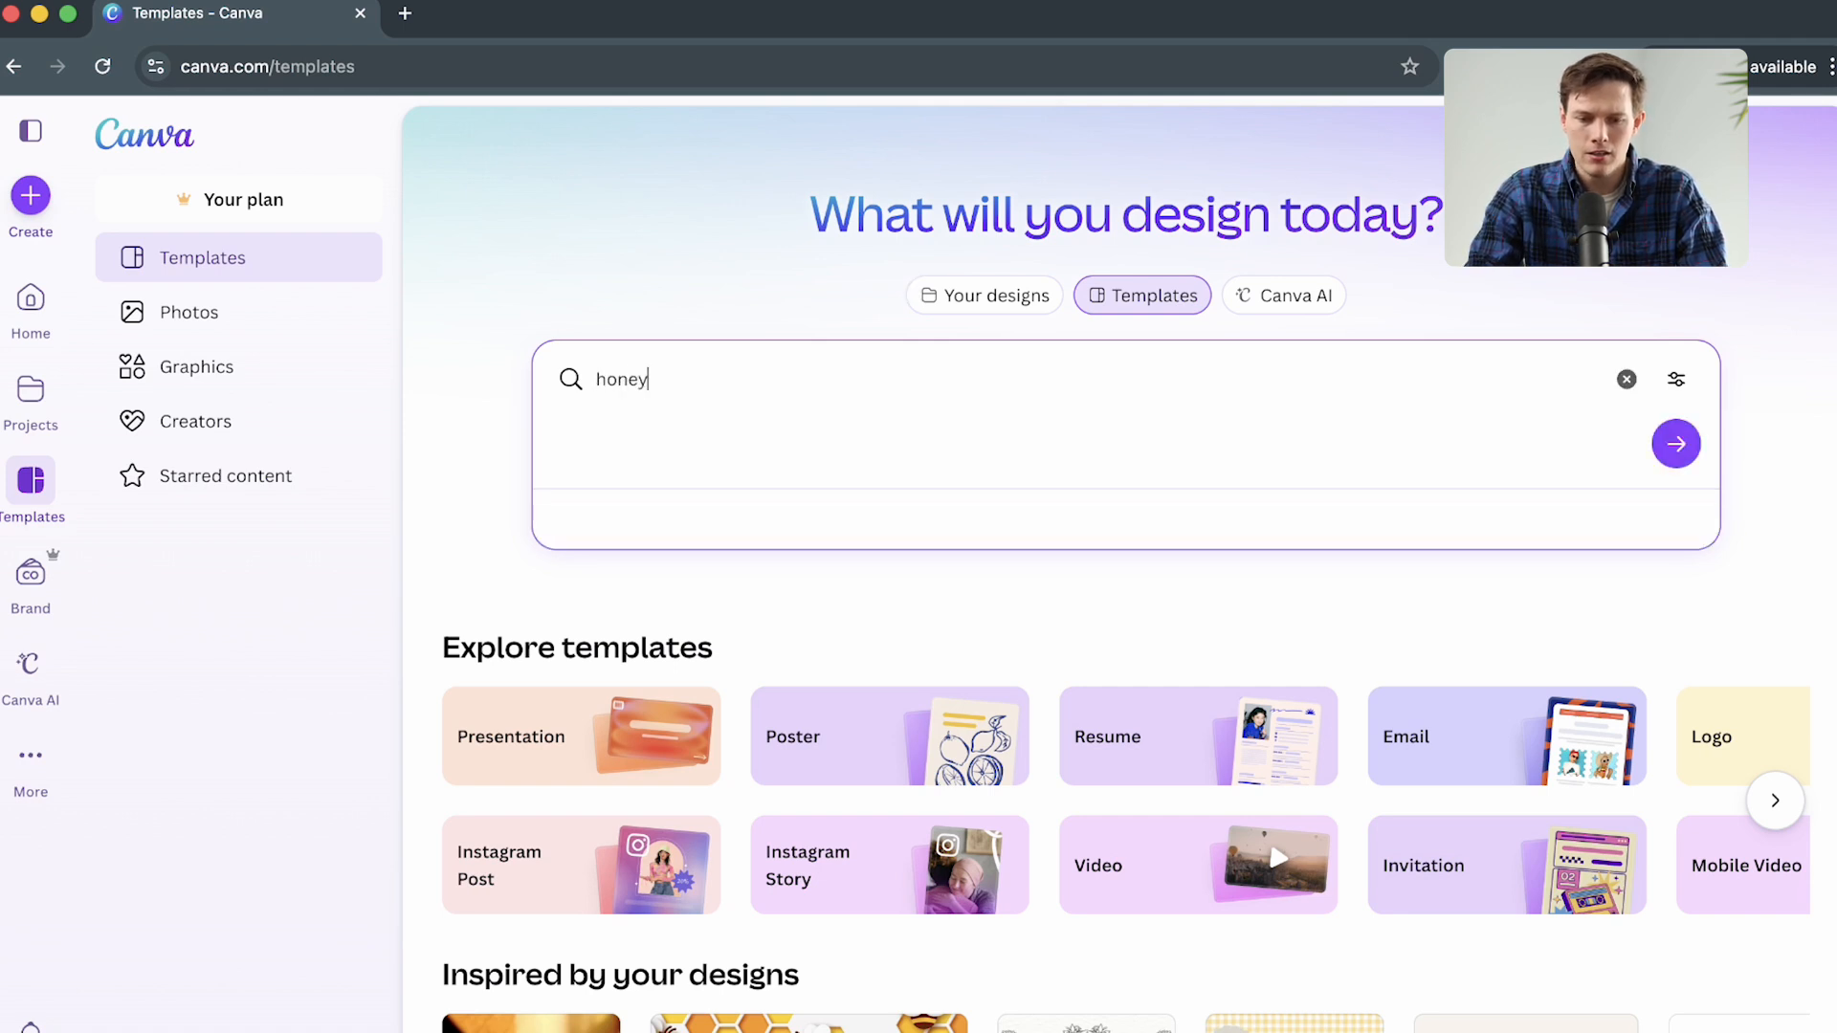
{"action": "type", "text": " for sale"}
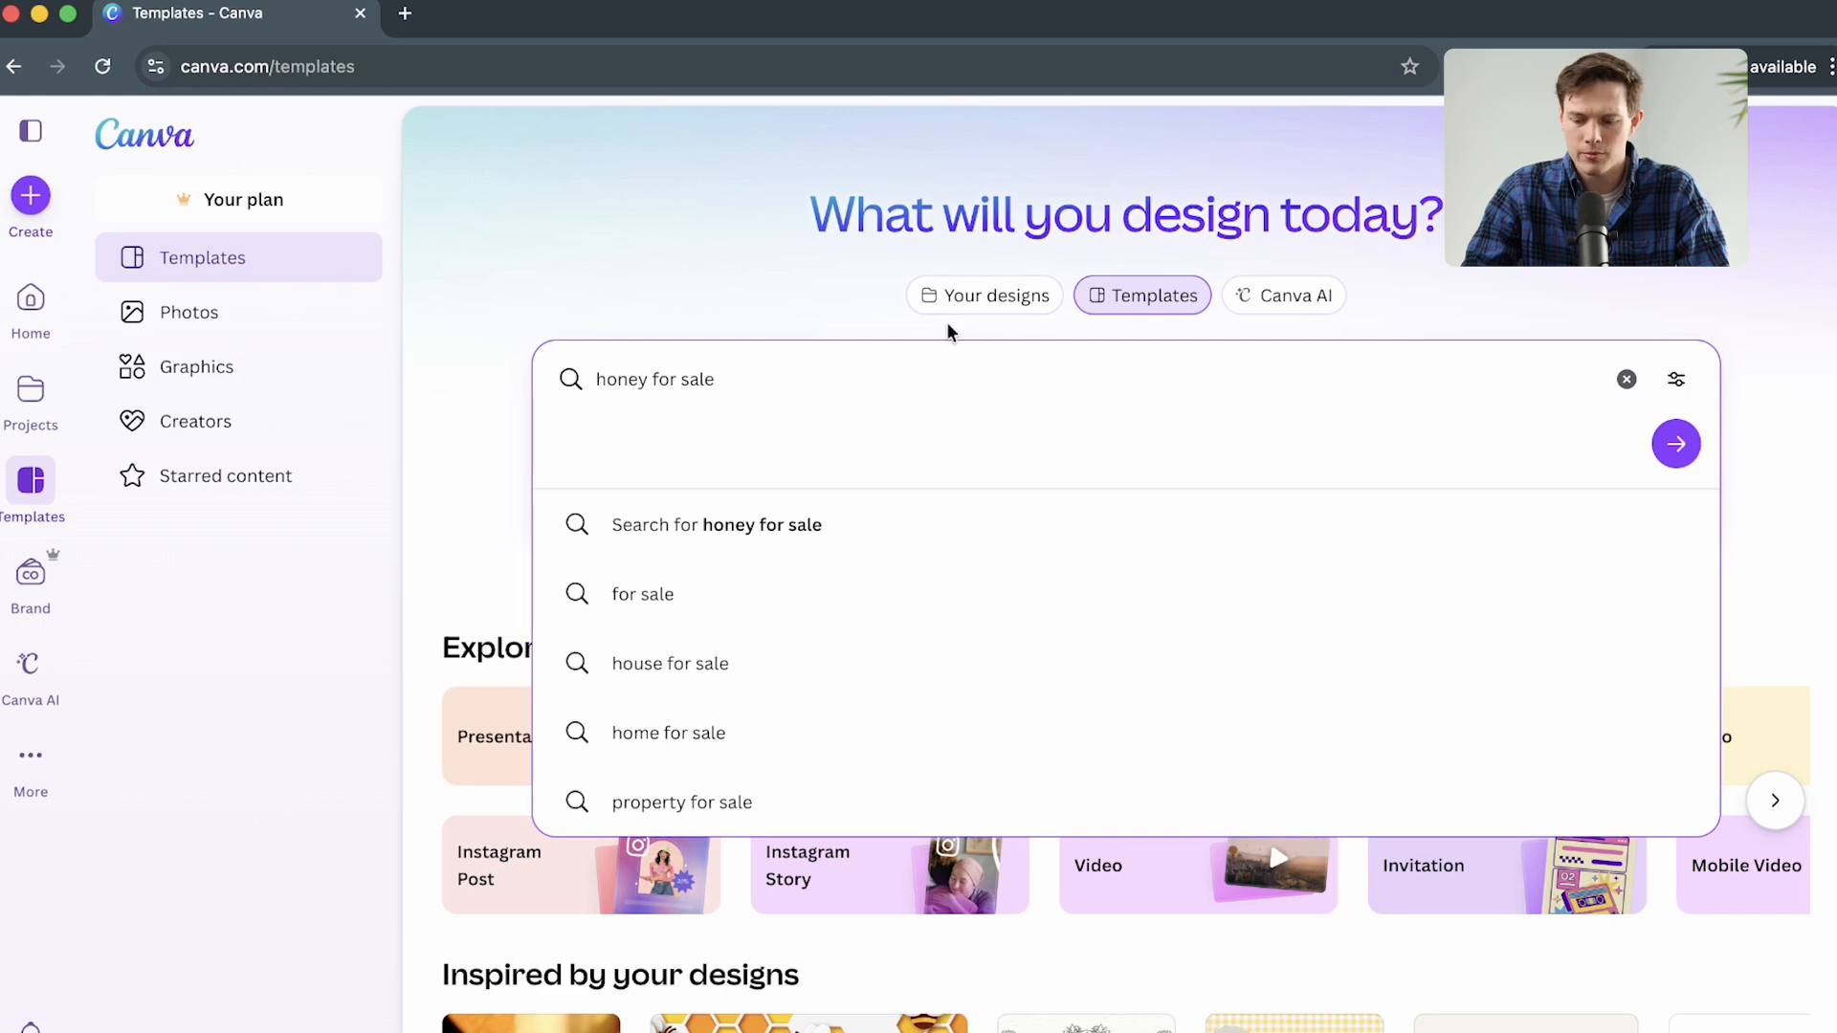
{"action": "key", "text": "Return"}
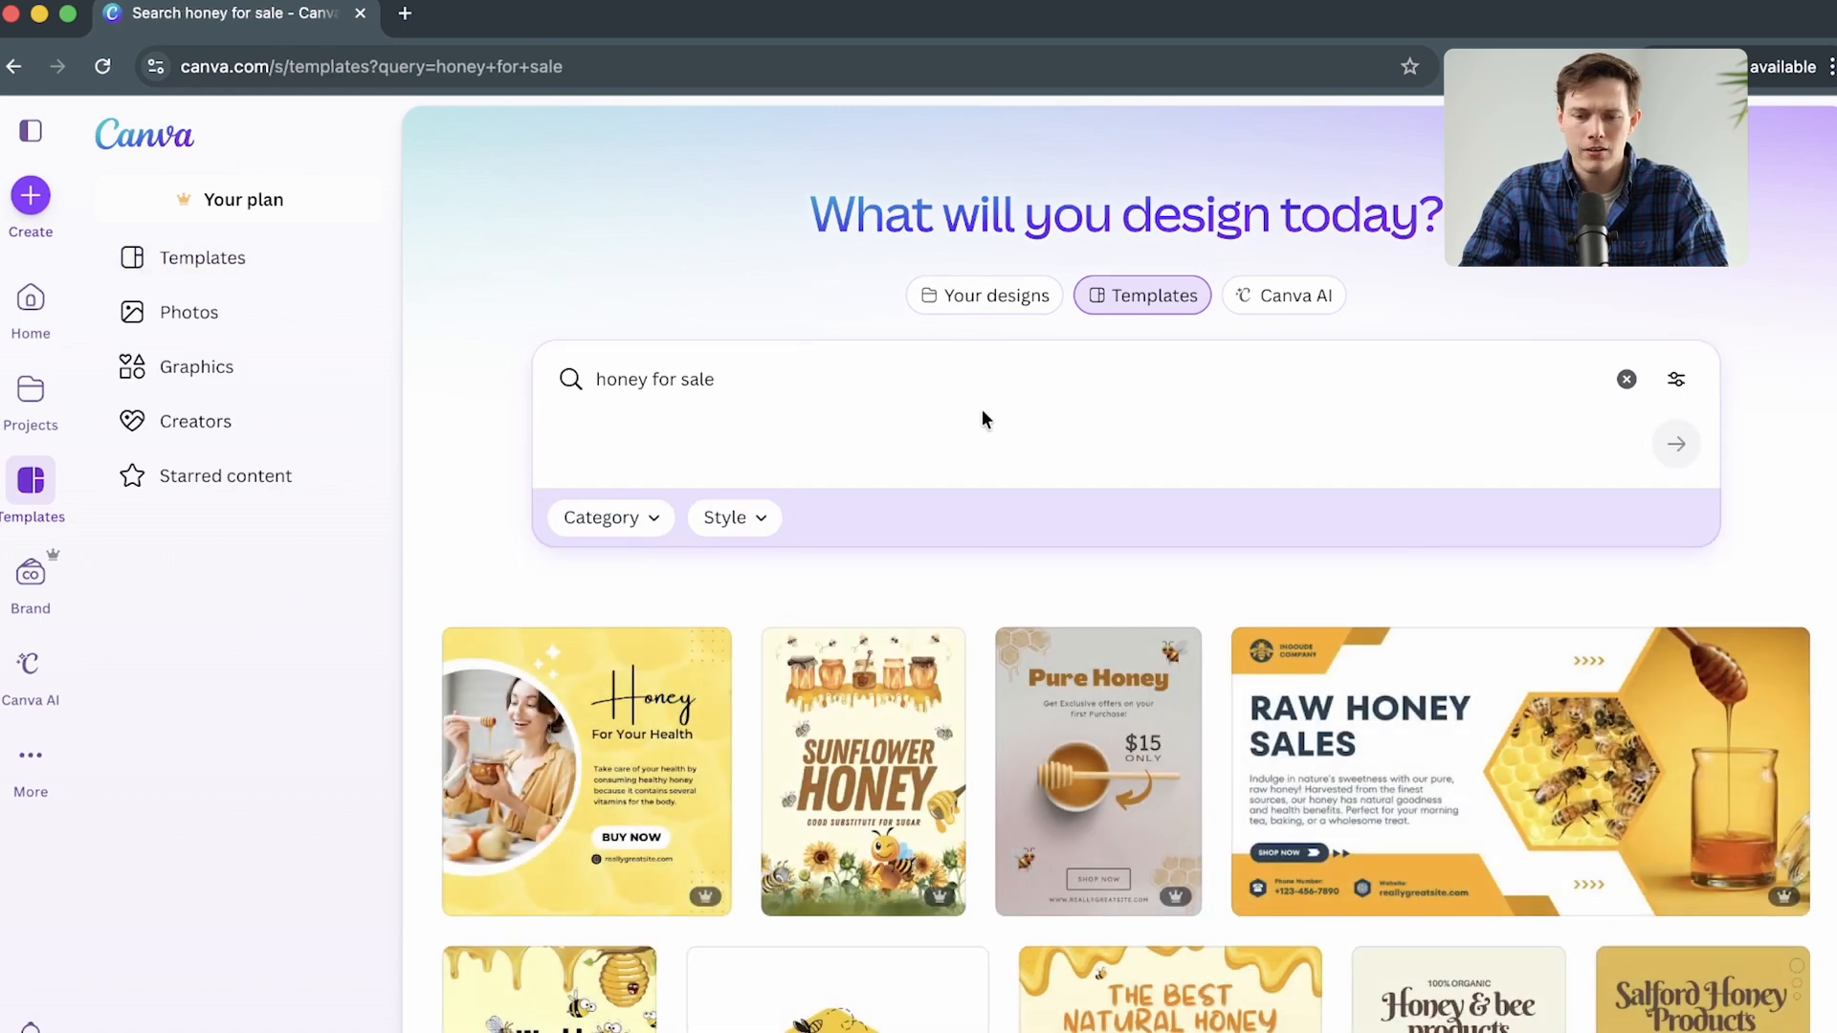
Examine the available category and style filters for the template search results without applying any.
{"action": "scroll", "coordinate": [985, 431], "scroll_direction": "down", "scroll_amount": 1}
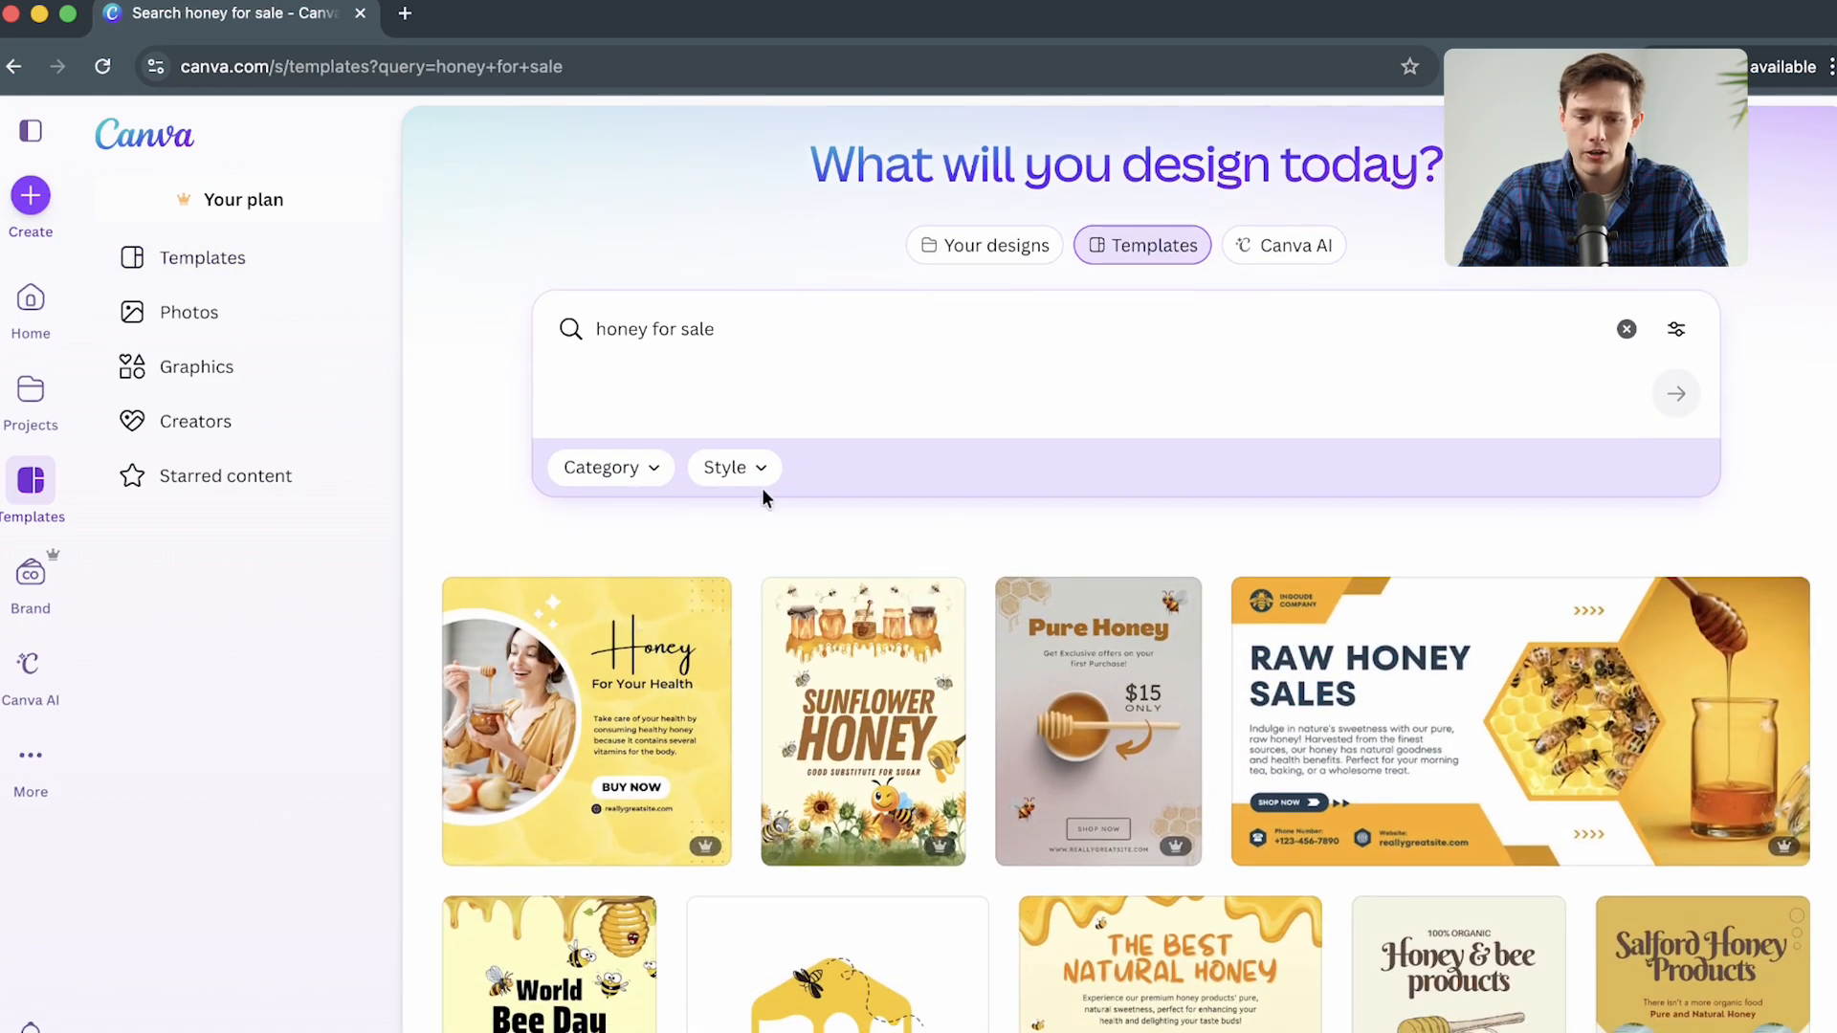
{"action": "left_click", "coordinate": [635, 467]}
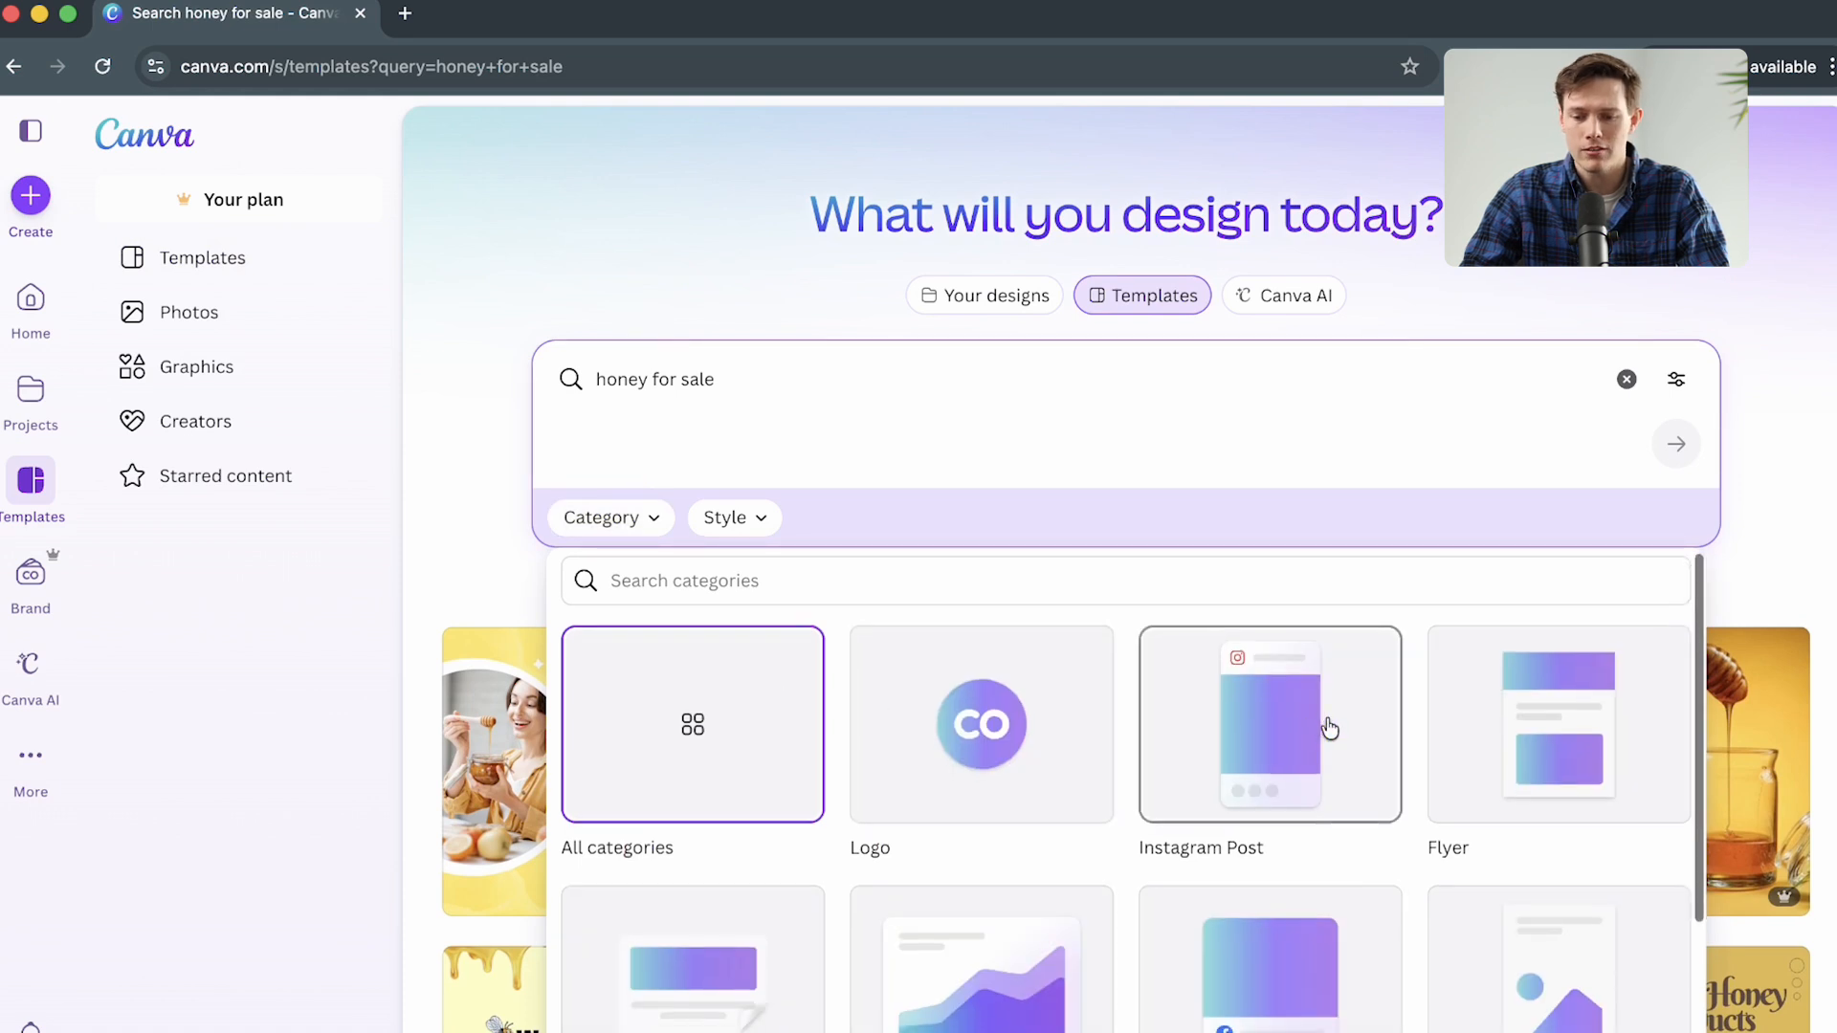
{"action": "scroll", "coordinate": [1330, 729], "scroll_direction": "down", "scroll_amount": 2}
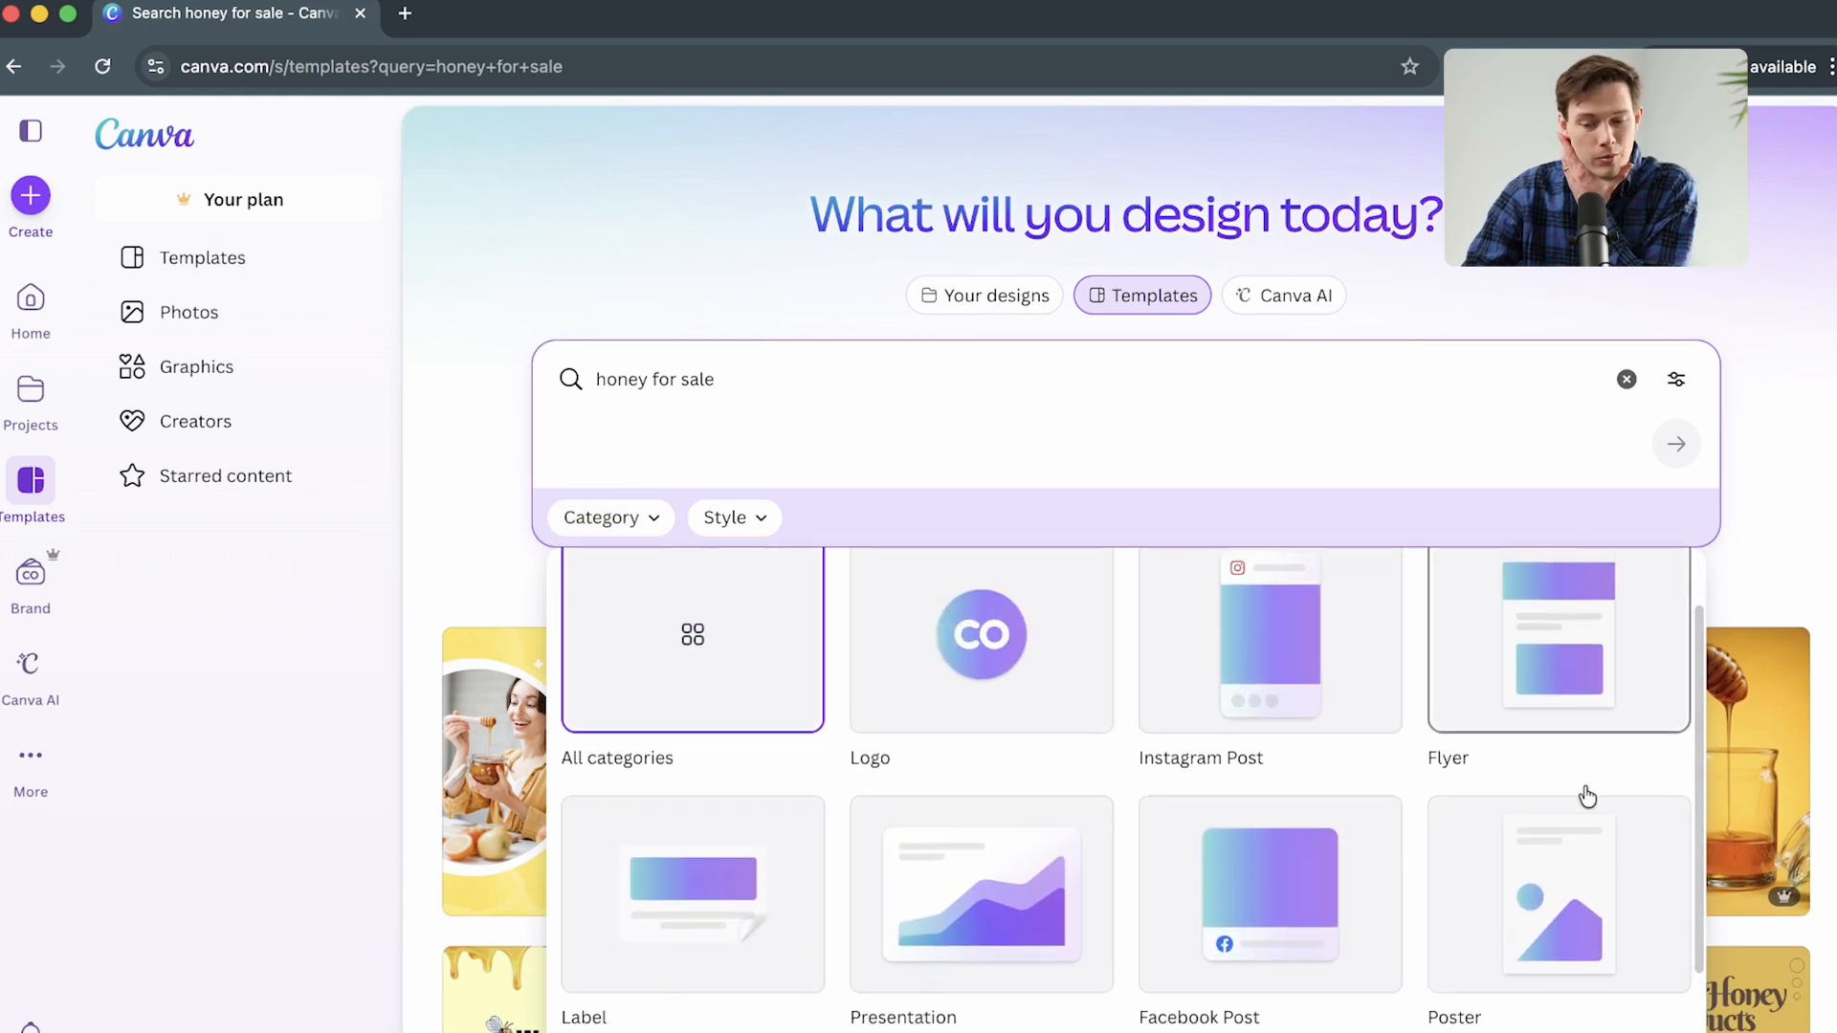
{"action": "scroll", "coordinate": [1254, 876], "scroll_direction": "down", "scroll_amount": 1}
{"action": "left_click", "coordinate": [734, 520]}
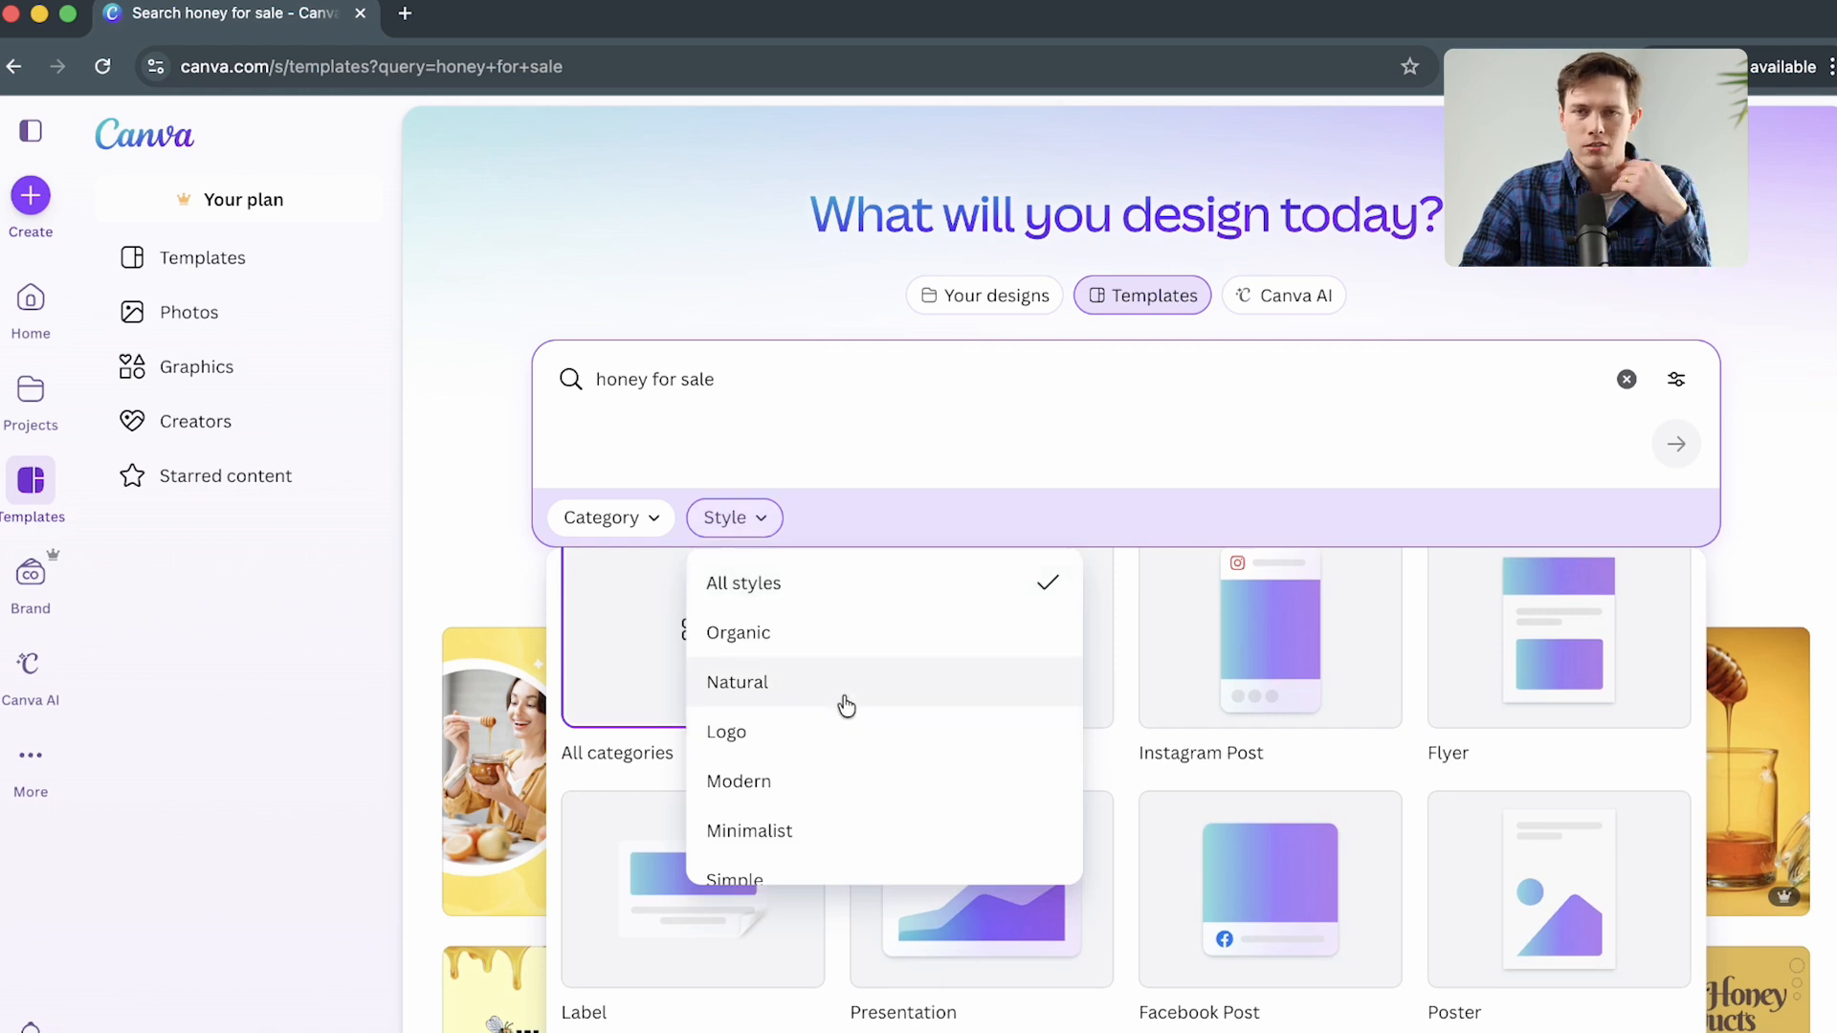
{"action": "scroll", "coordinate": [866, 670], "scroll_direction": "down", "scroll_amount": 3}
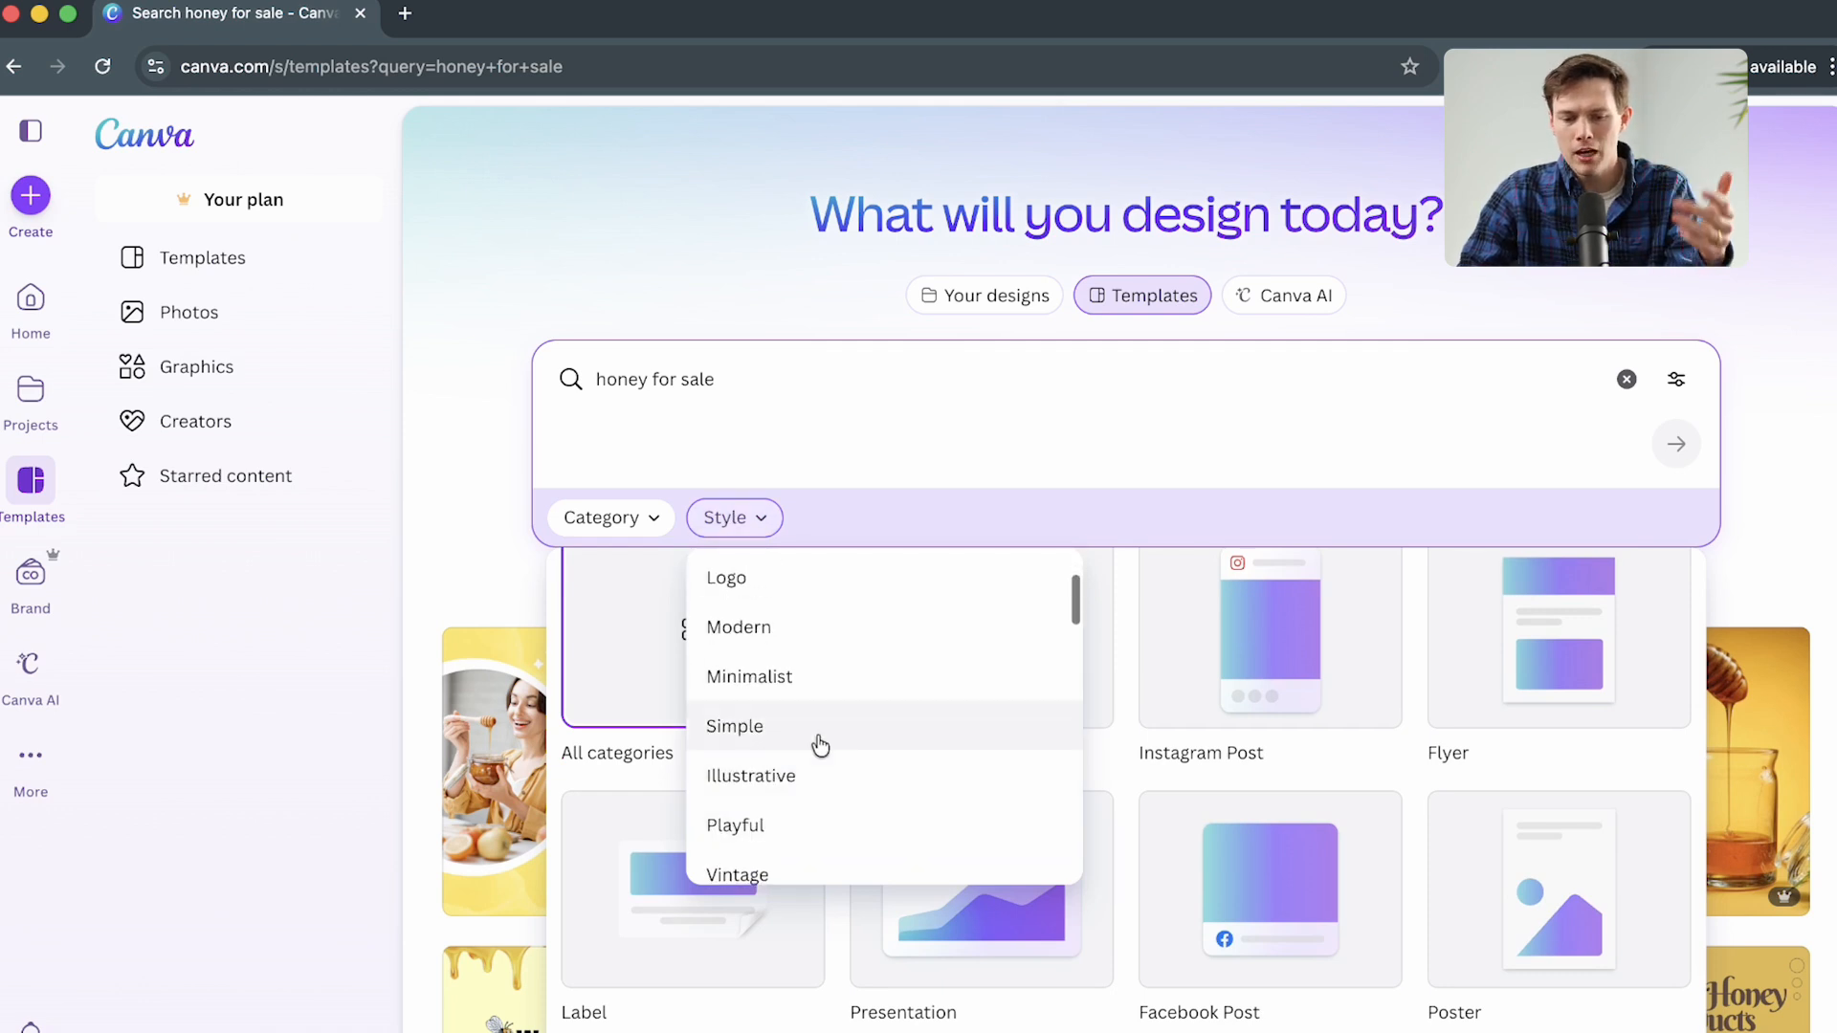
{"action": "scroll", "coordinate": [914, 758], "scroll_direction": "down", "scroll_amount": 1}
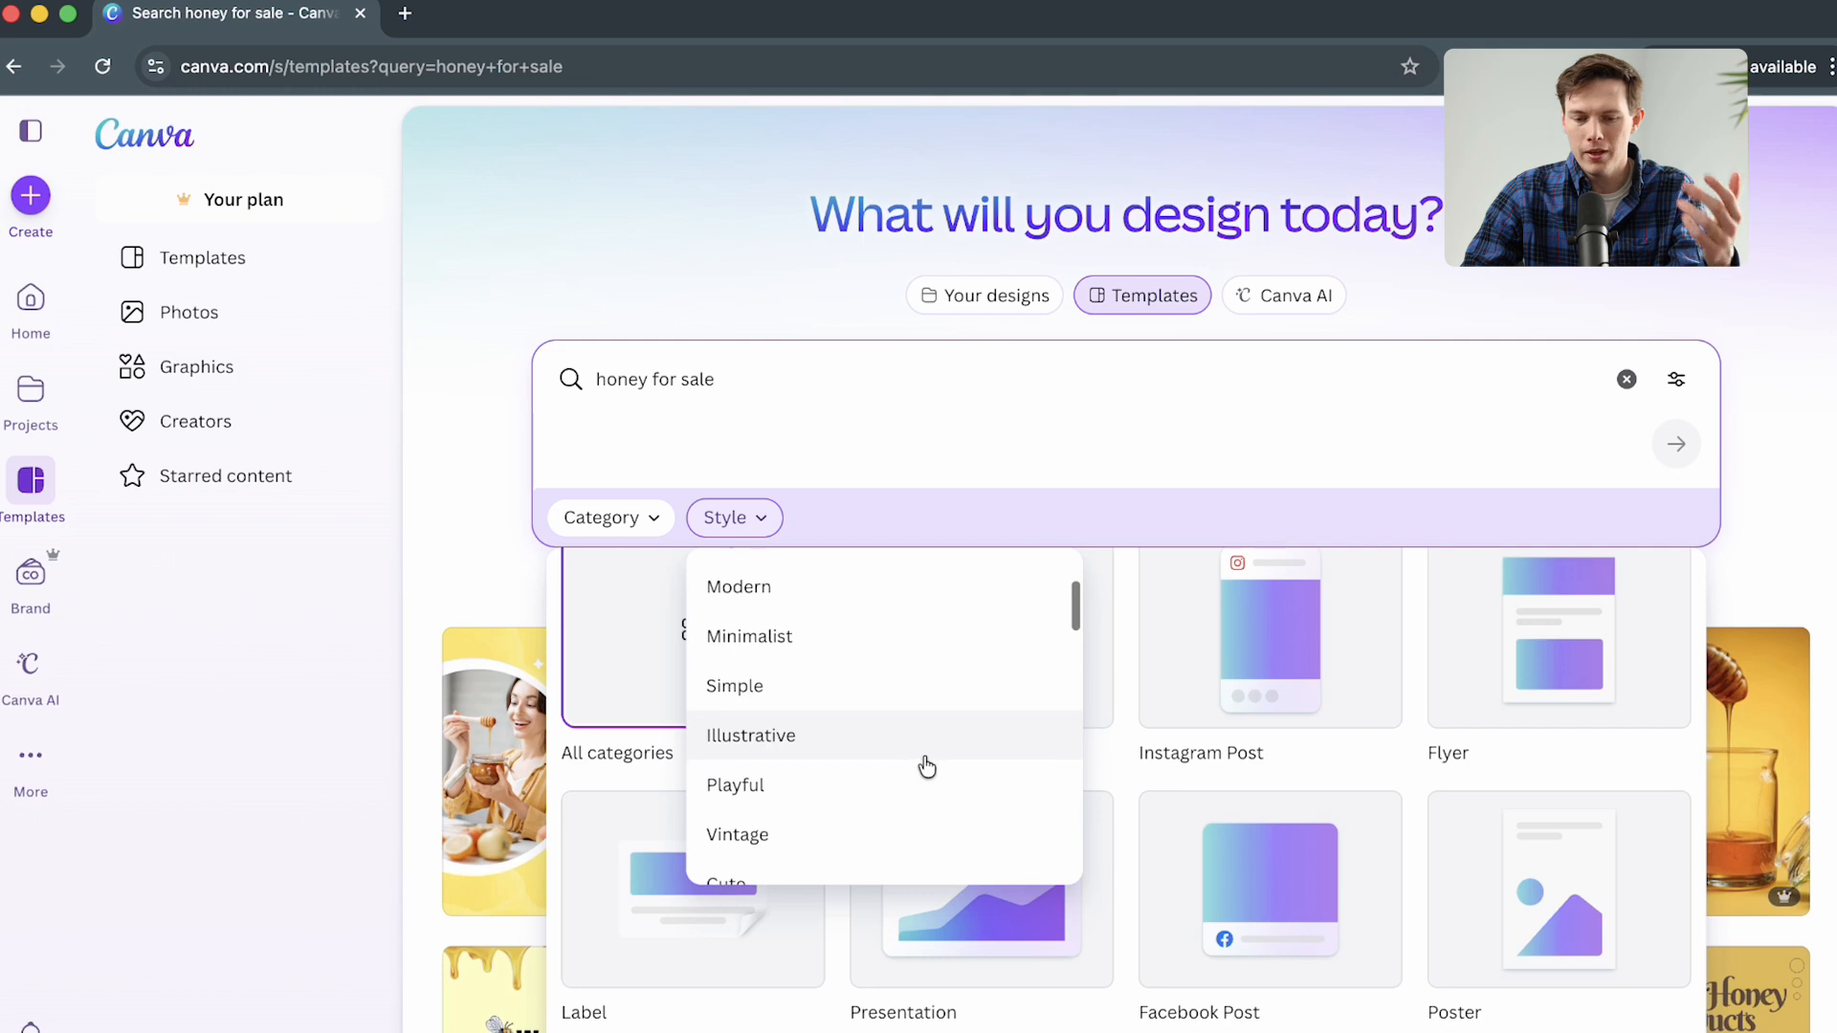
{"action": "left_click", "coordinate": [734, 464]}
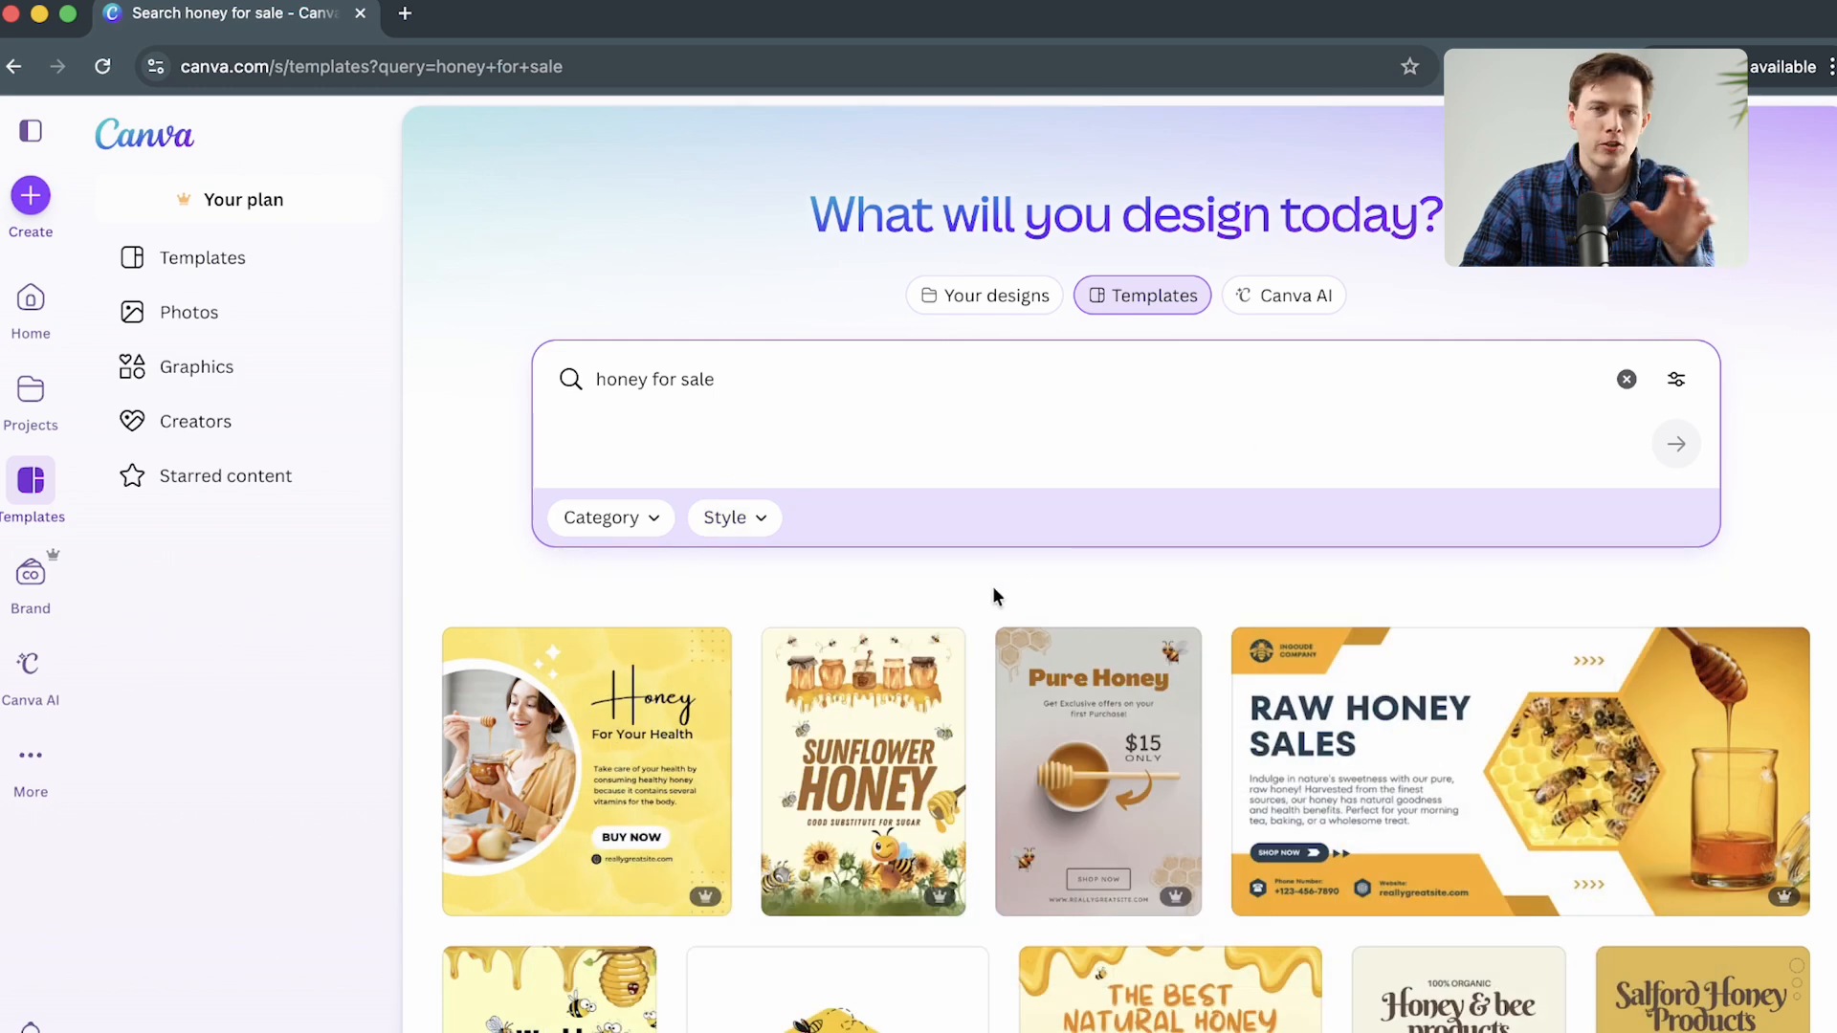
Browse the honey templates and open the details of the illustrated "Honey & bee products" poster.
{"action": "scroll", "coordinate": [1397, 713], "scroll_direction": "down", "scroll_amount": 5}
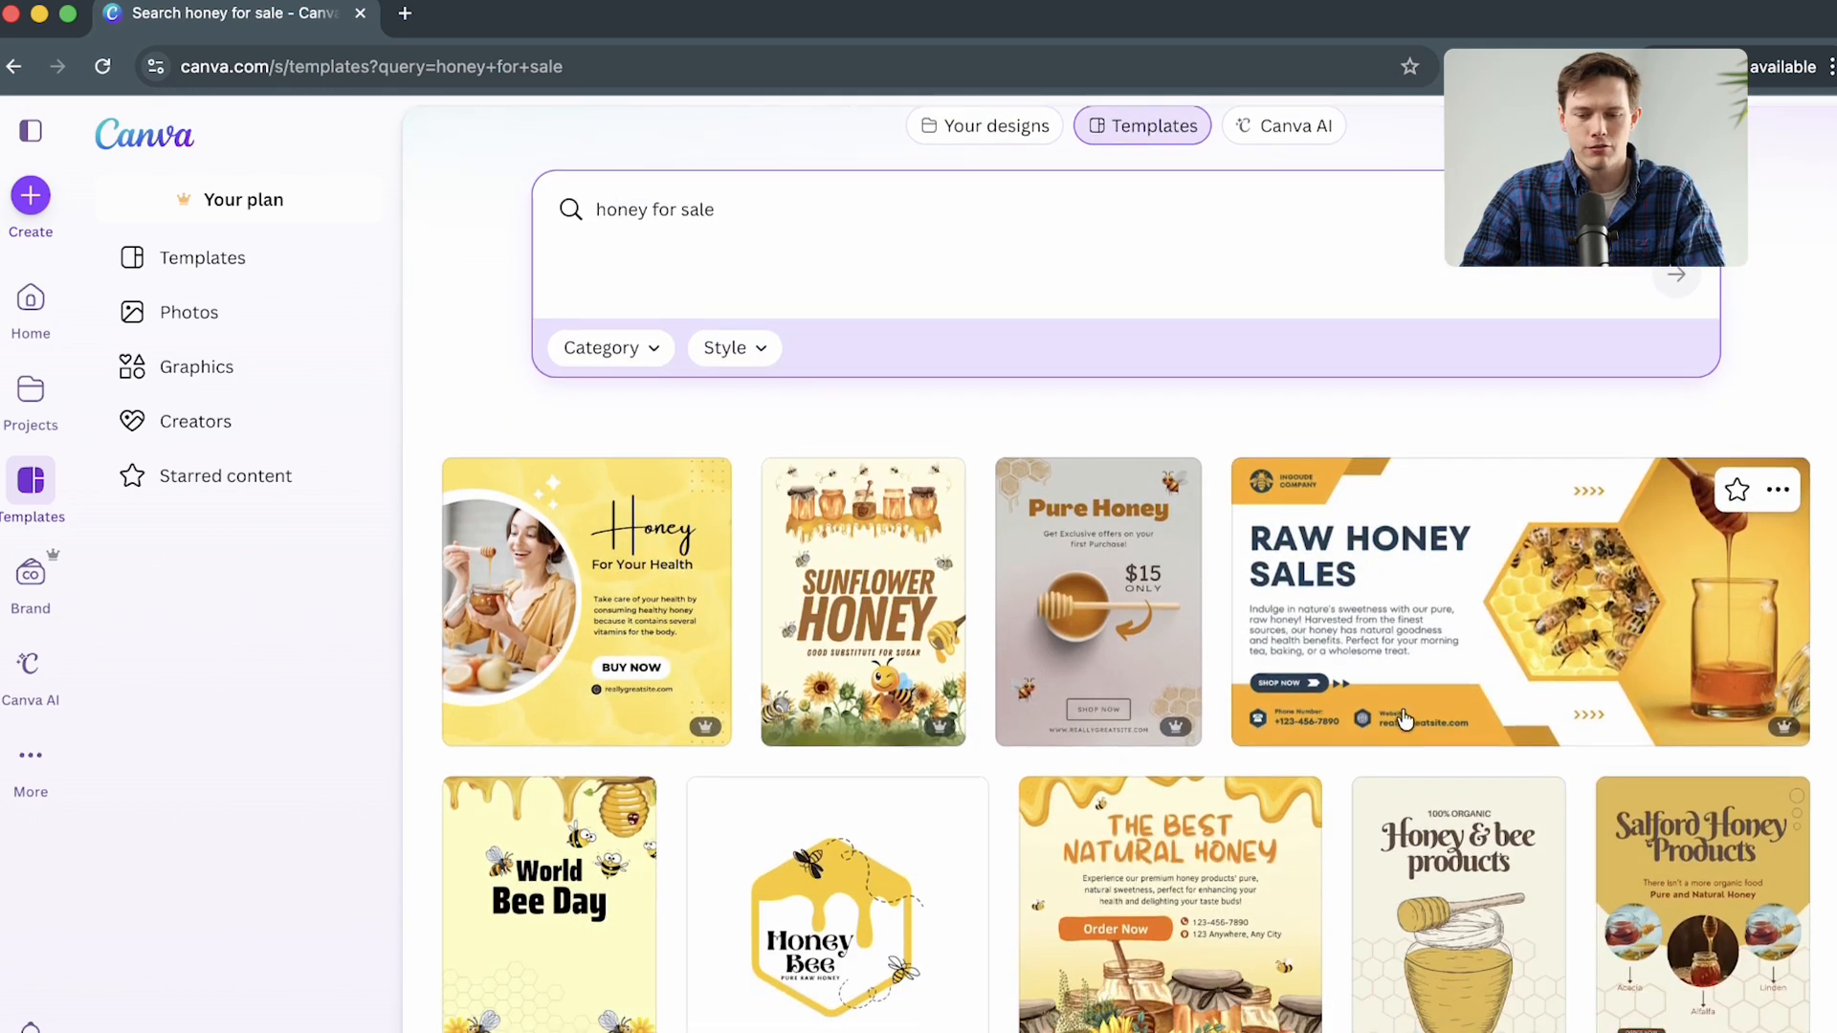
{"action": "scroll", "coordinate": [842, 746], "scroll_direction": "down", "scroll_amount": 3}
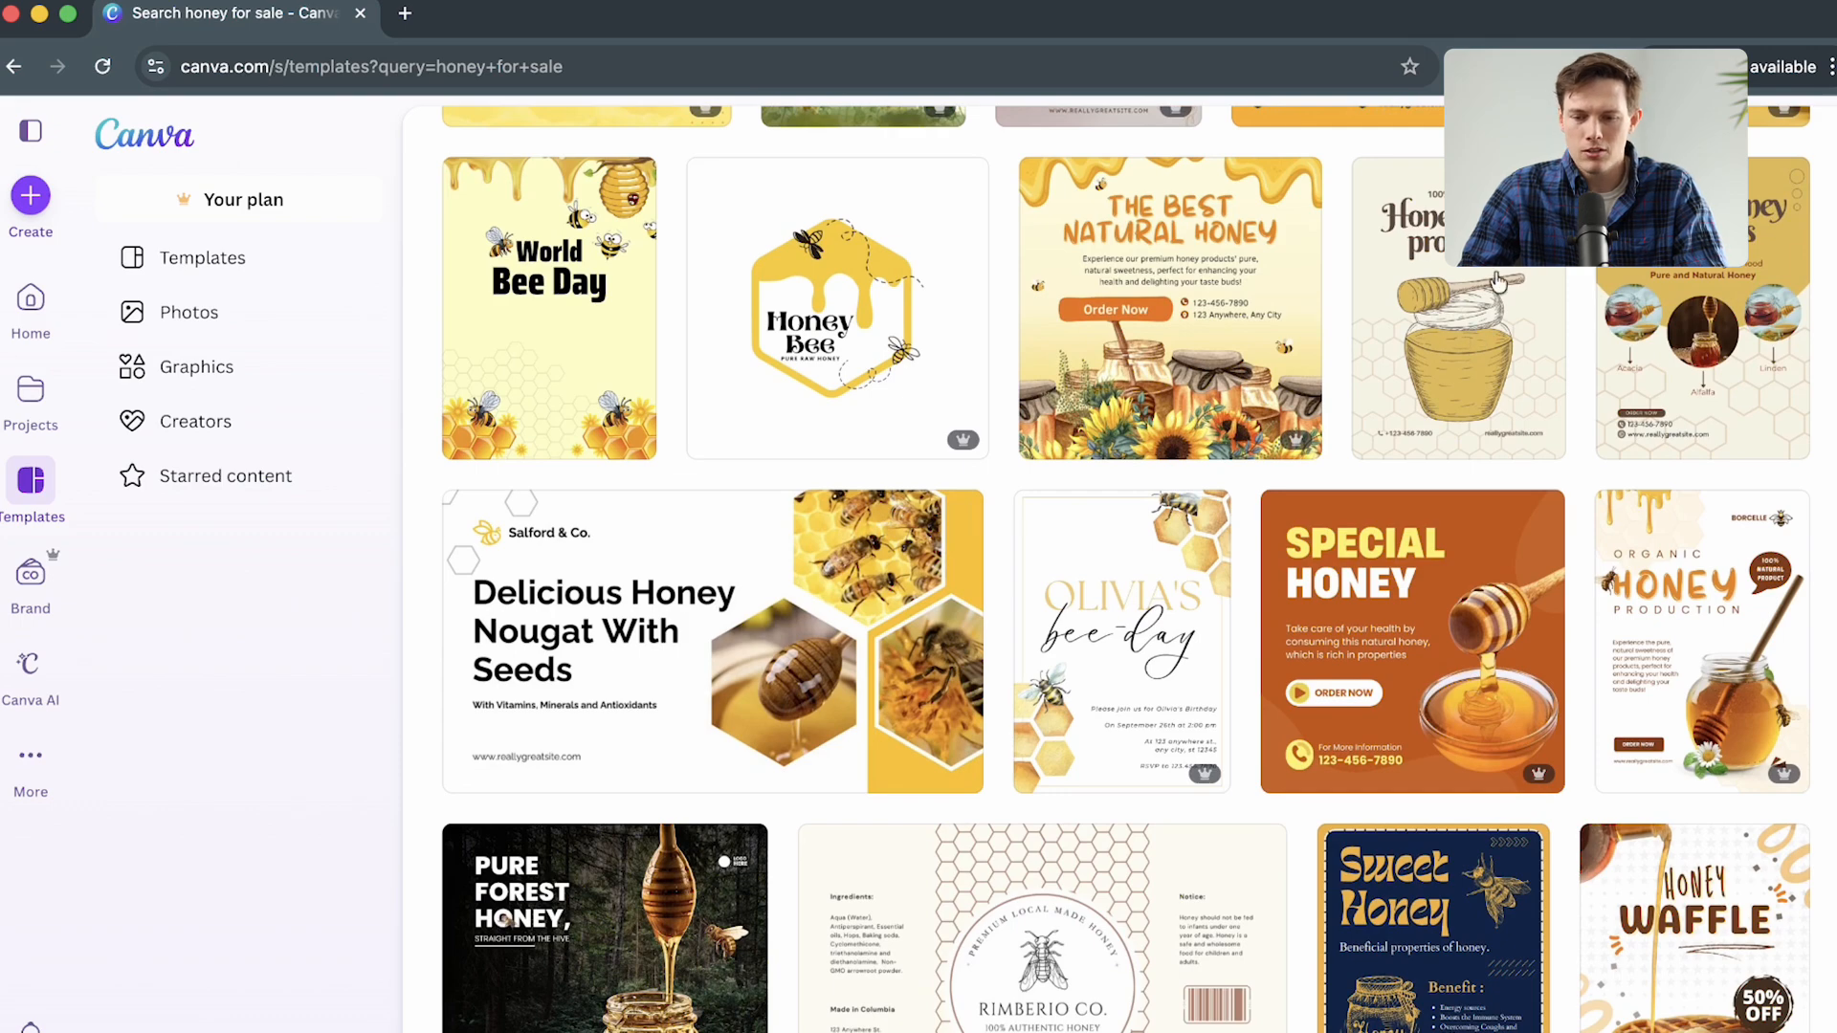
{"action": "scroll", "coordinate": [1505, 370], "scroll_direction": "up", "scroll_amount": 1}
{"action": "left_click", "coordinate": [1451, 503]}
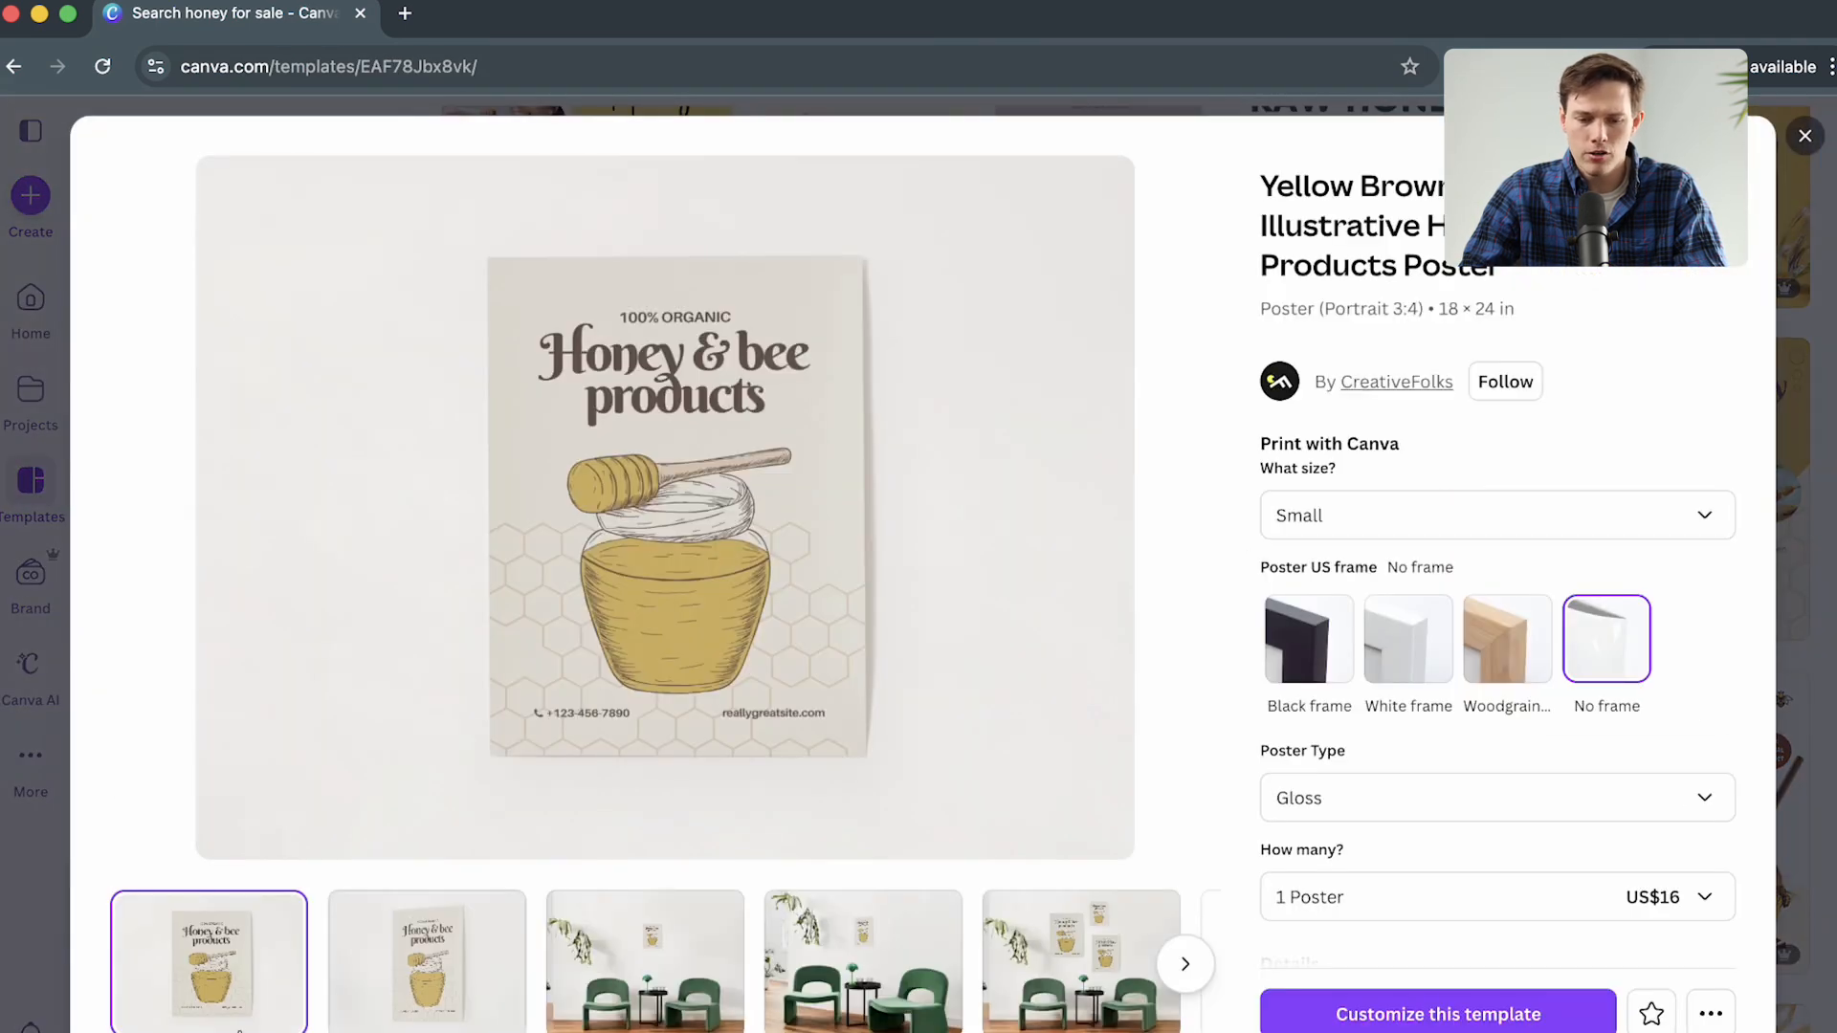
Preview the poster's angled mockup and review its print options and product details.
{"action": "left_click", "coordinate": [421, 971]}
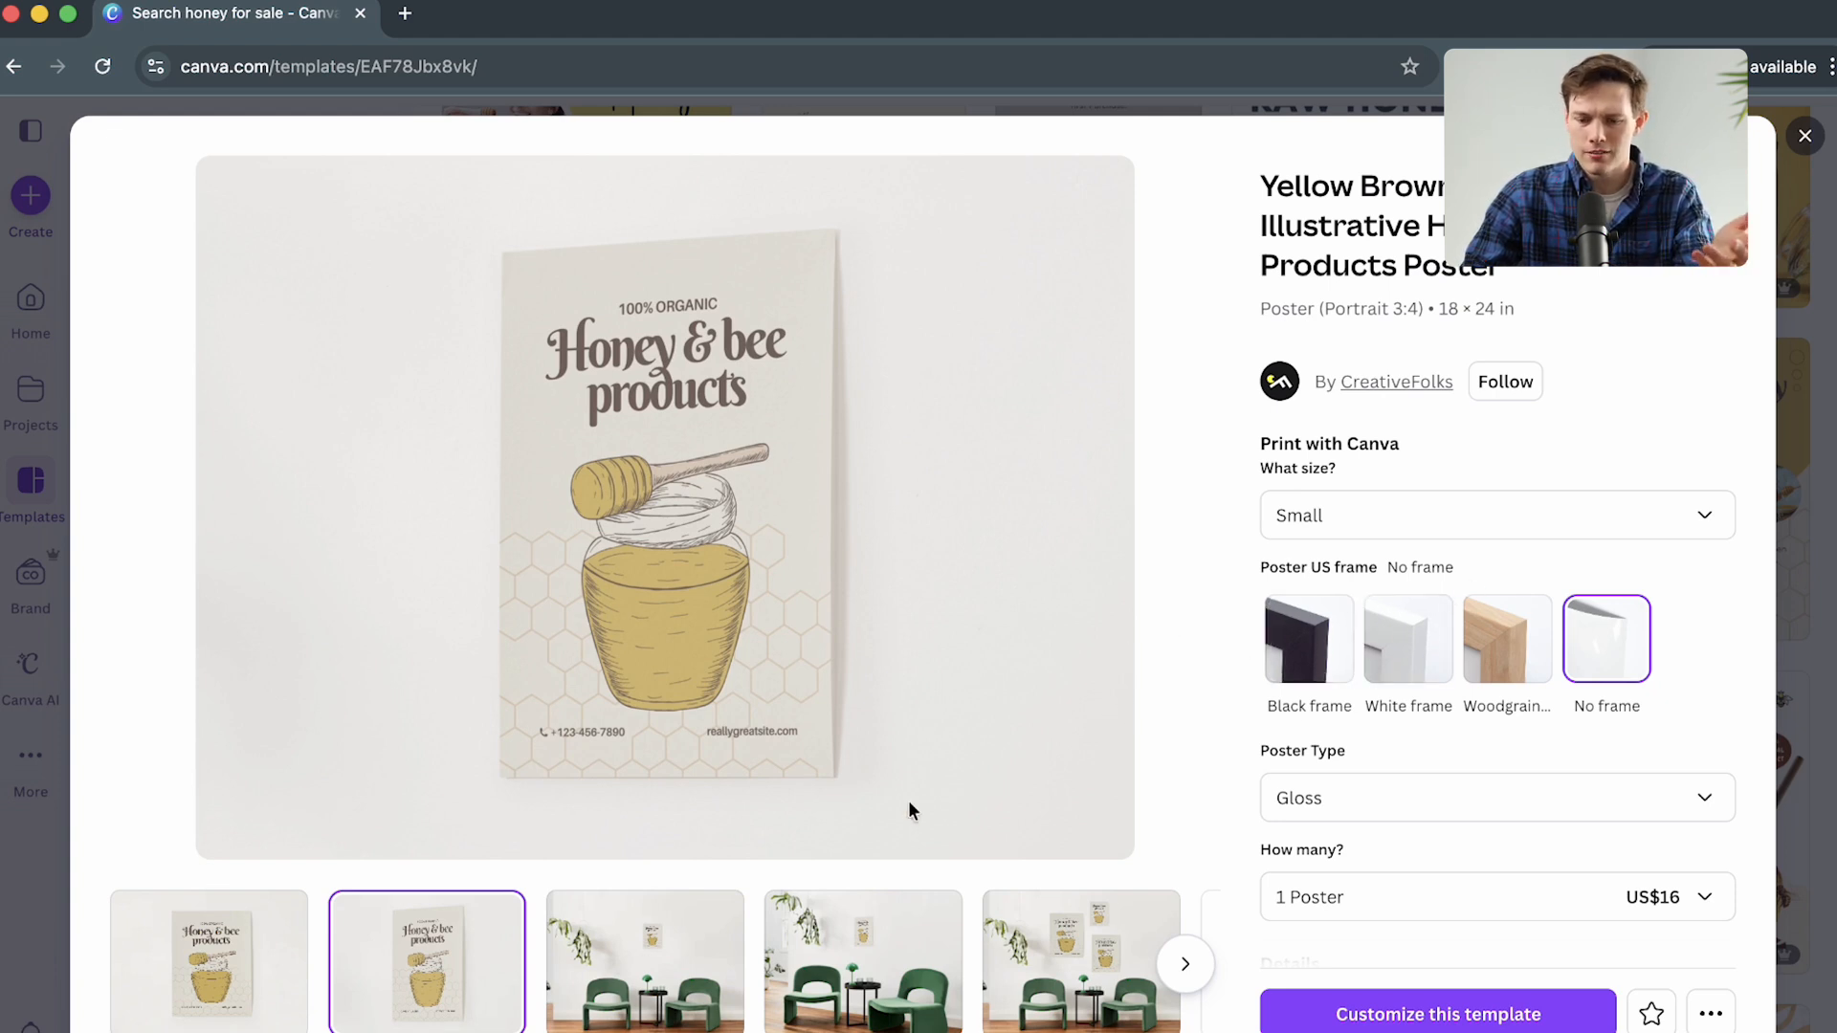
{"action": "scroll", "coordinate": [1558, 544], "scroll_direction": "down", "scroll_amount": 4}
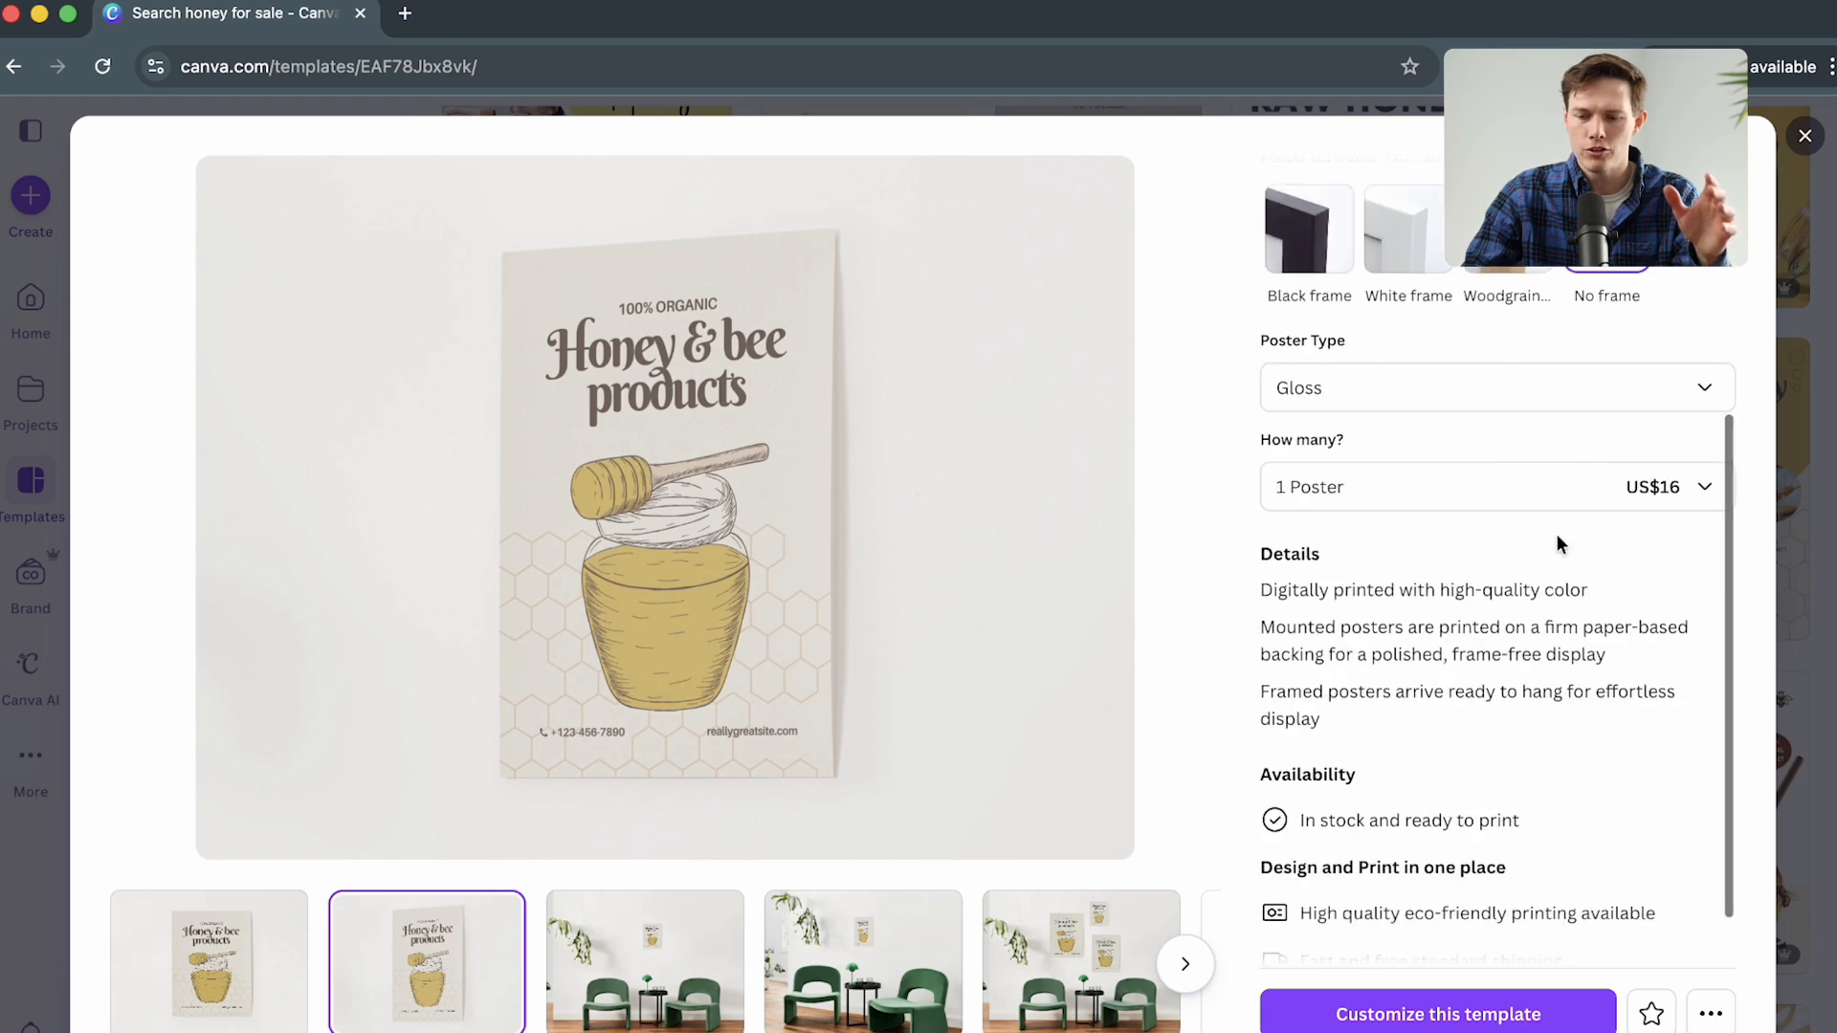
{"action": "scroll", "coordinate": [1493, 727], "scroll_direction": "up", "scroll_amount": 4}
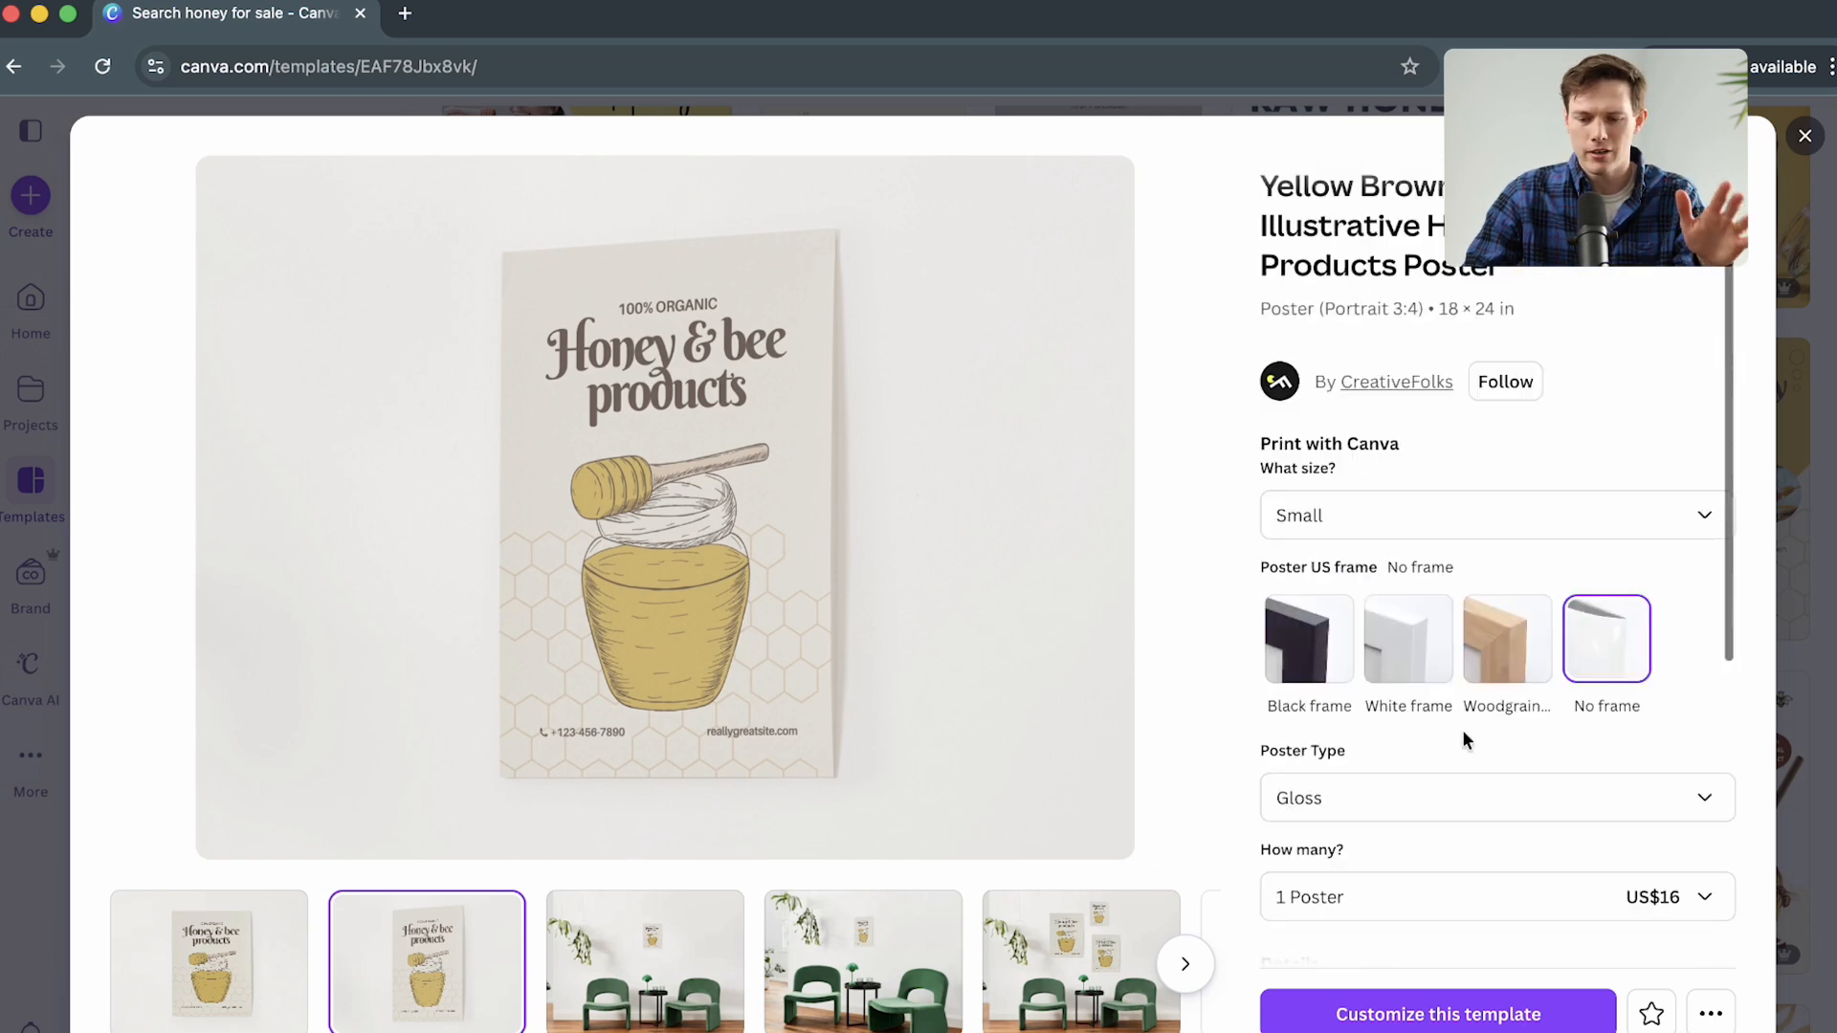
Open the poster template for customizing and check the design's sharing options.
{"action": "left_click", "coordinate": [1340, 1020]}
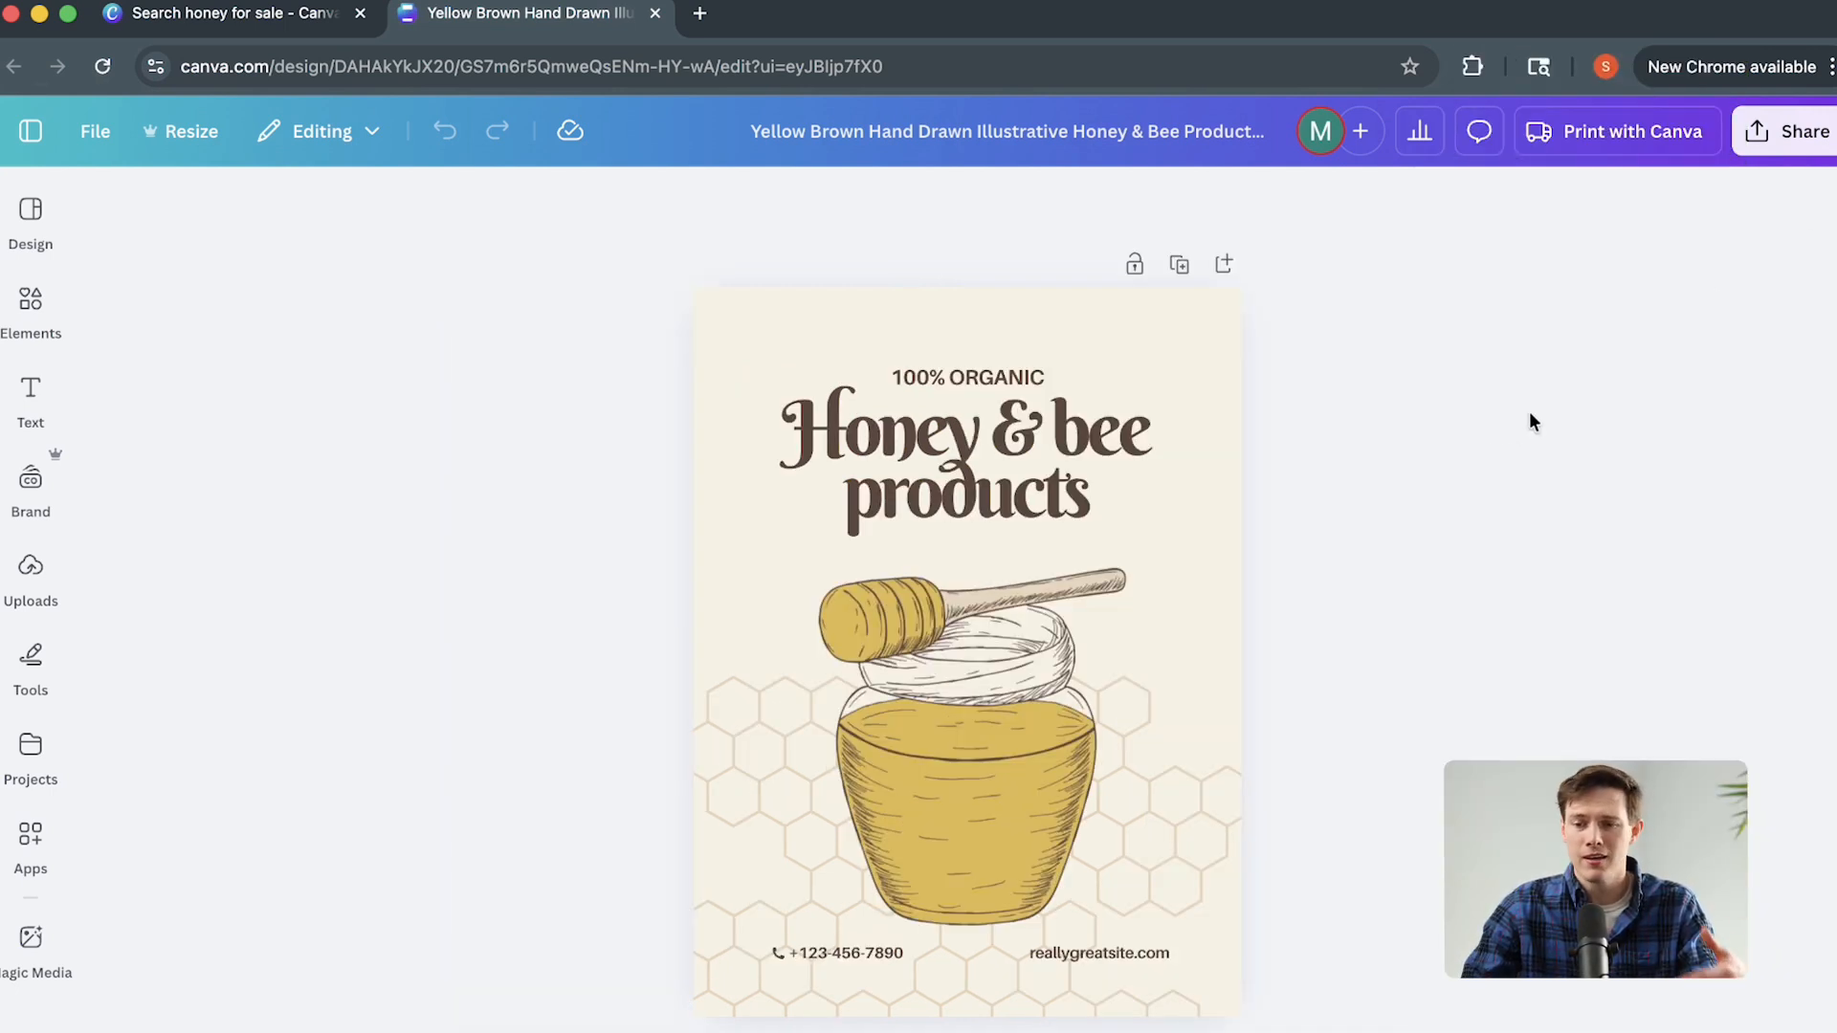
{"action": "left_click", "coordinate": [1770, 143]}
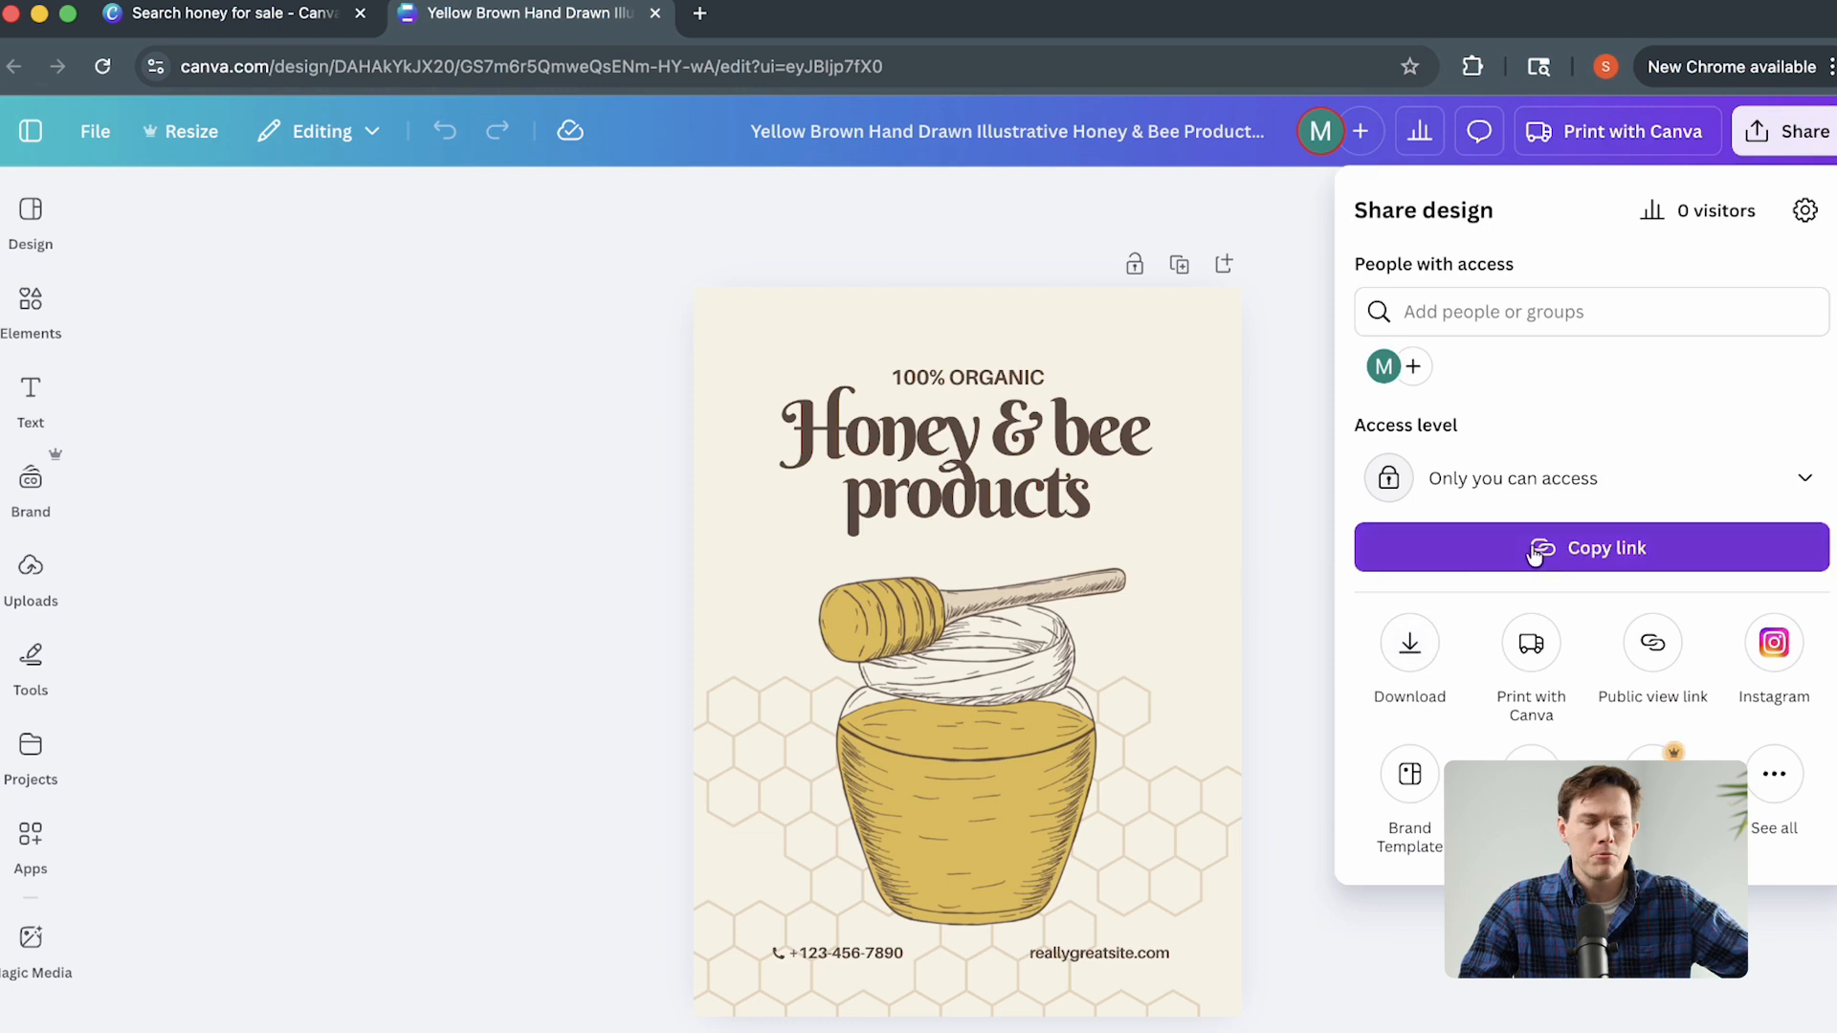
{"action": "left_click", "coordinate": [414, 665]}
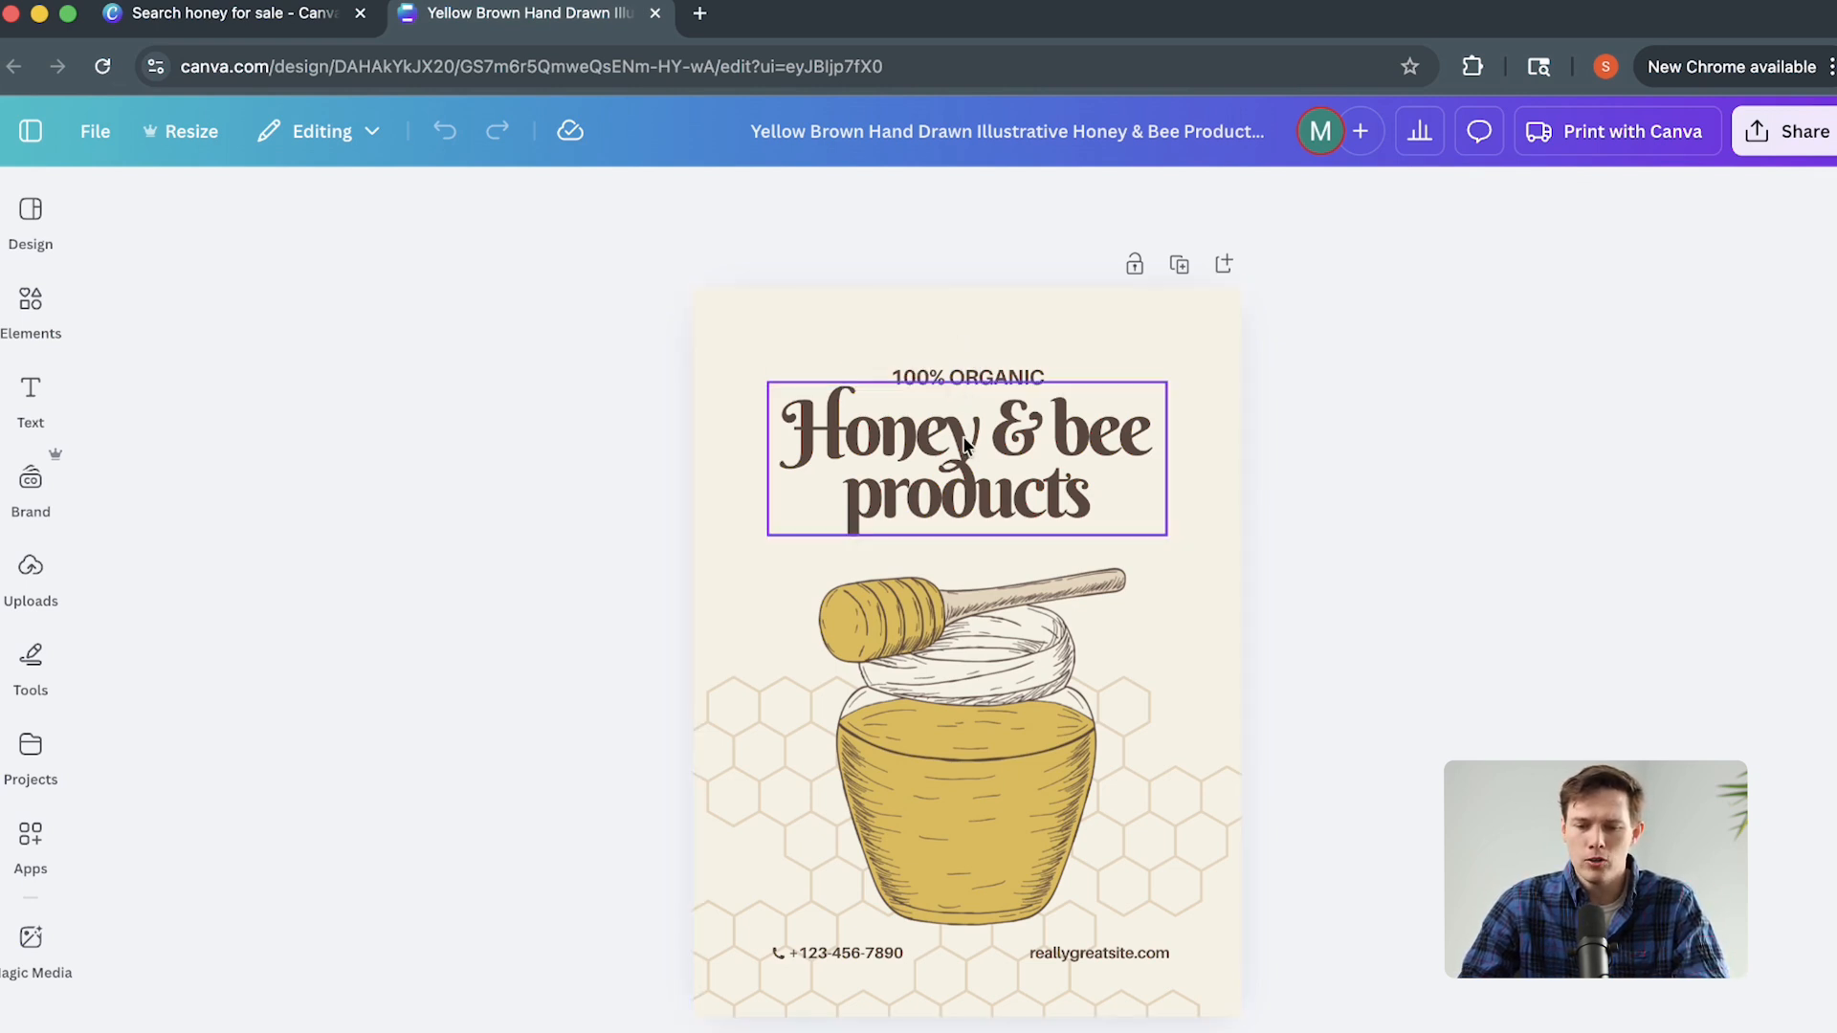
Try moving the "100% ORGANIC" text slightly and inserting "sdasd" into it, undoing each edit.
{"action": "mouse_move", "coordinate": [971, 376]}
{"action": "left_mouse_down"}
{"action": "mouse_move", "coordinate": [837, 336]}
{"action": "mouse_move", "coordinate": [1173, 324]}
{"action": "mouse_move", "coordinate": [897, 419]}
{"action": "mouse_move", "coordinate": [968, 364]}
{"action": "mouse_move", "coordinate": [1000, 364]}
{"action": "mouse_move", "coordinate": [902, 373]}
{"action": "mouse_move", "coordinate": [895, 411]}
{"action": "mouse_move", "coordinate": [893, 355]}
{"action": "mouse_move", "coordinate": [987, 353]}
{"action": "mouse_move", "coordinate": [937, 369]}
{"action": "mouse_move", "coordinate": [945, 353]}
{"action": "mouse_move", "coordinate": [1026, 463]}
{"action": "mouse_move", "coordinate": [1019, 418]}
{"action": "mouse_move", "coordinate": [972, 366]}
{"action": "left_mouse_up"}
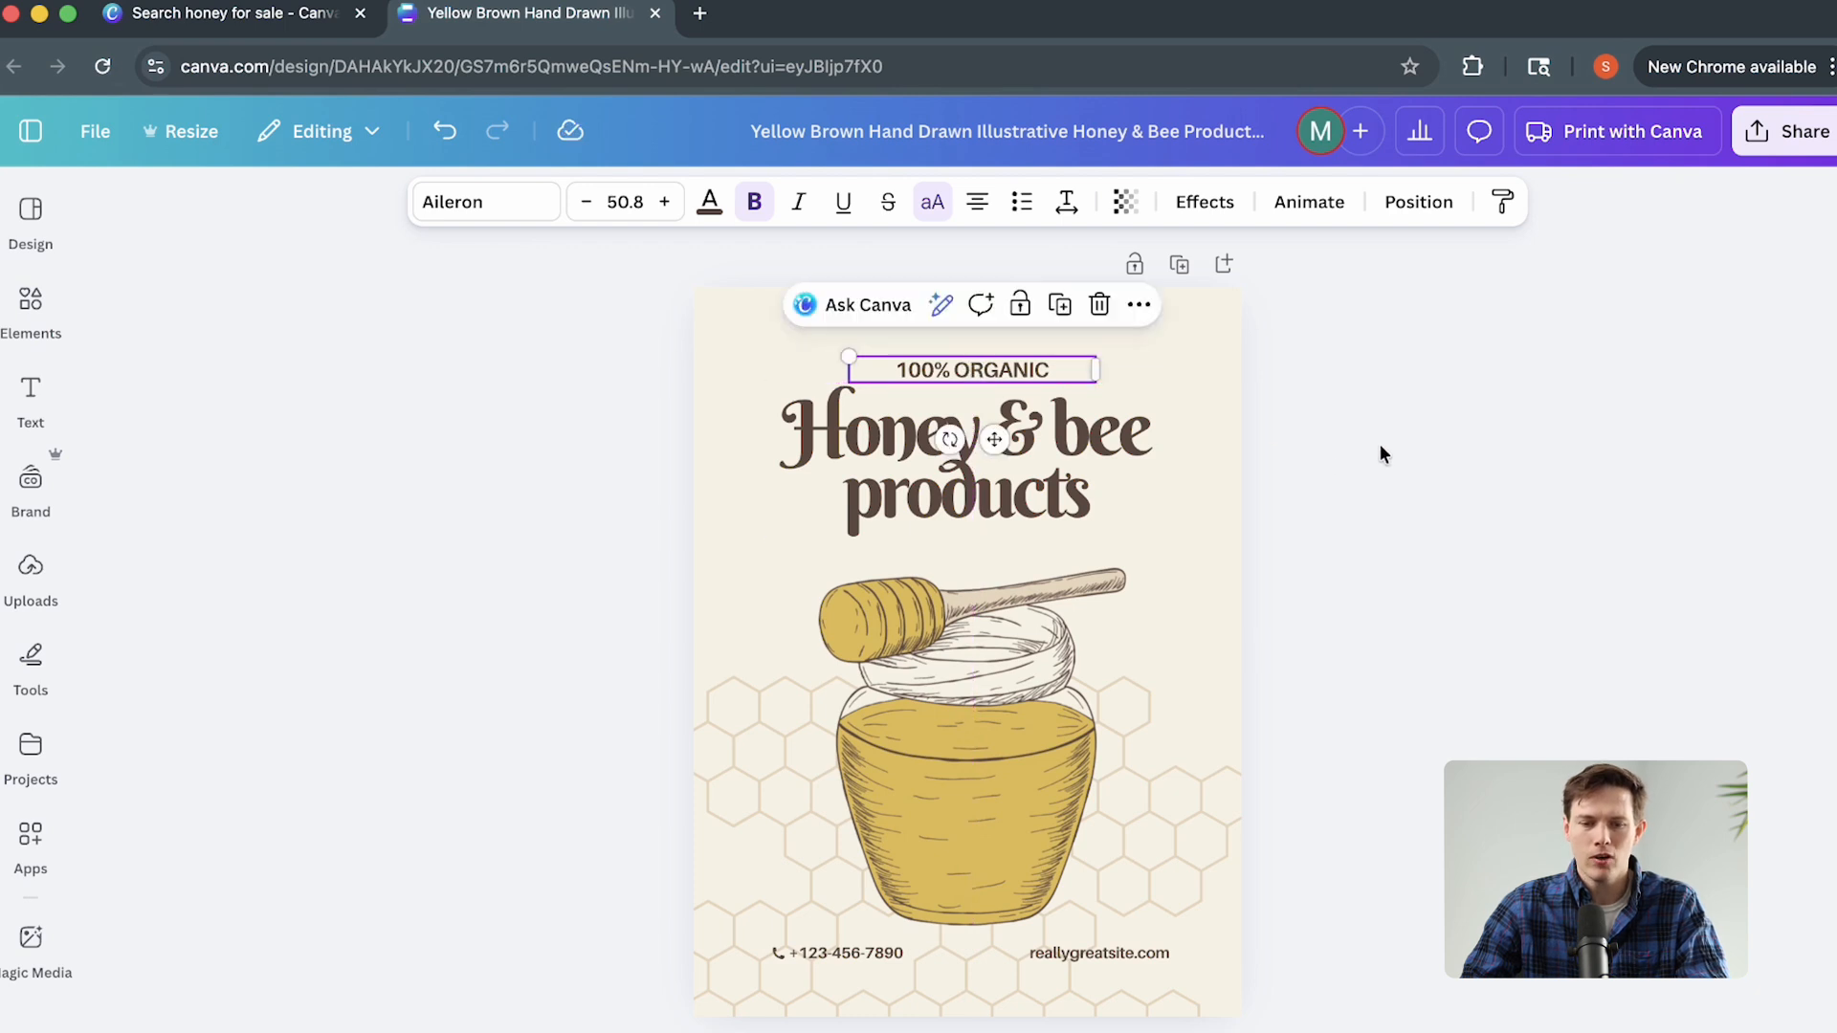
{"action": "left_click", "coordinate": [452, 131]}
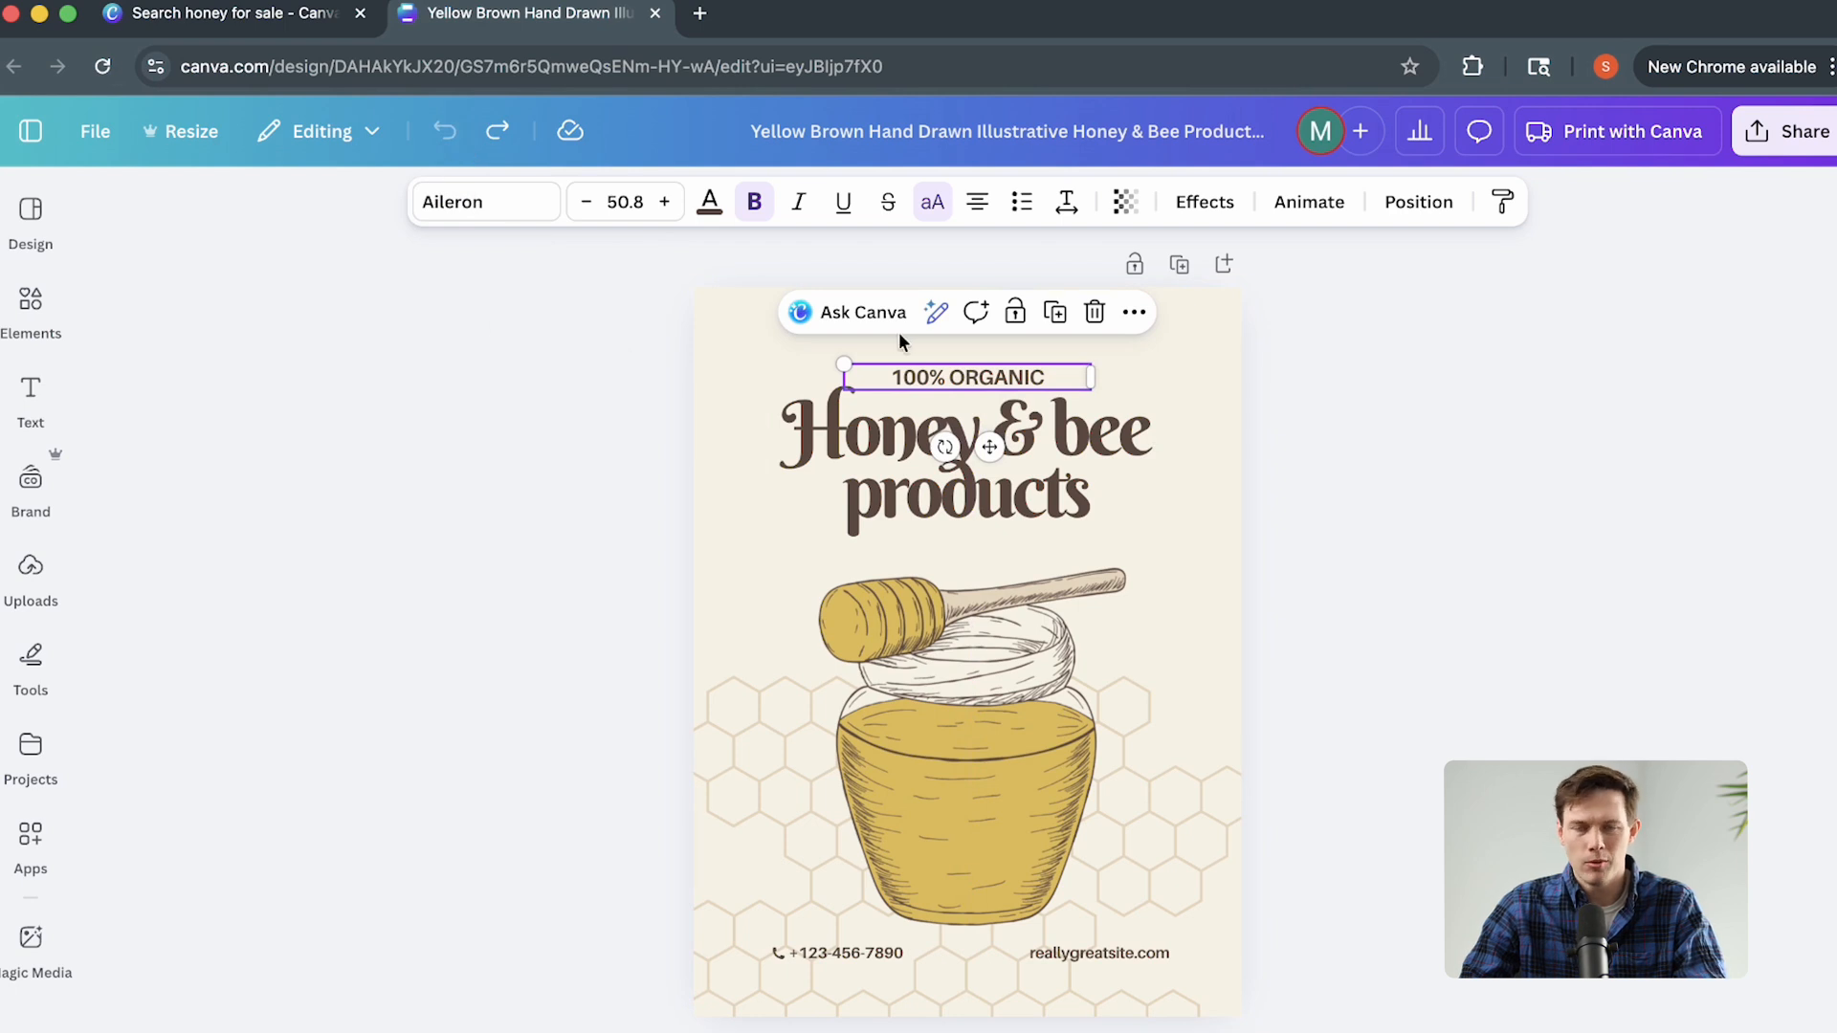
{"action": "double_click", "coordinate": [949, 375]}
{"action": "left_click", "coordinate": [976, 381]}
{"action": "type", "text": "sdasd"}
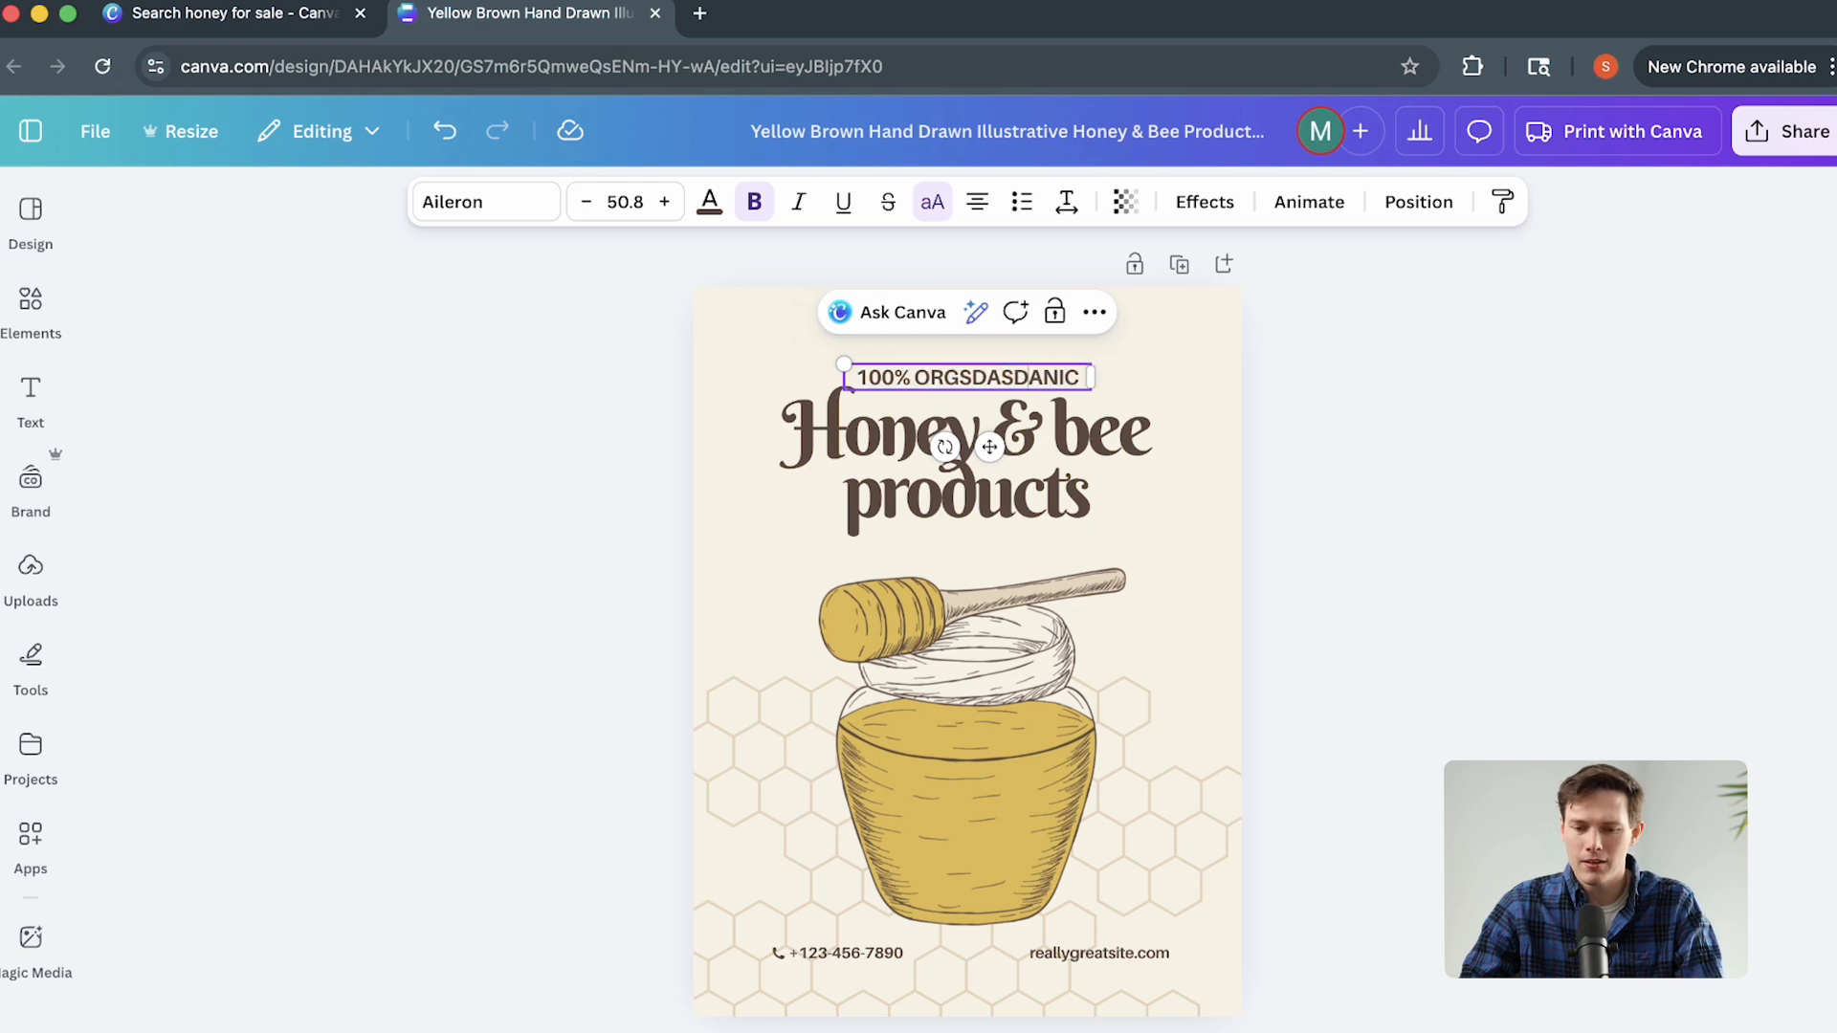
{"action": "key", "text": "super+z"}
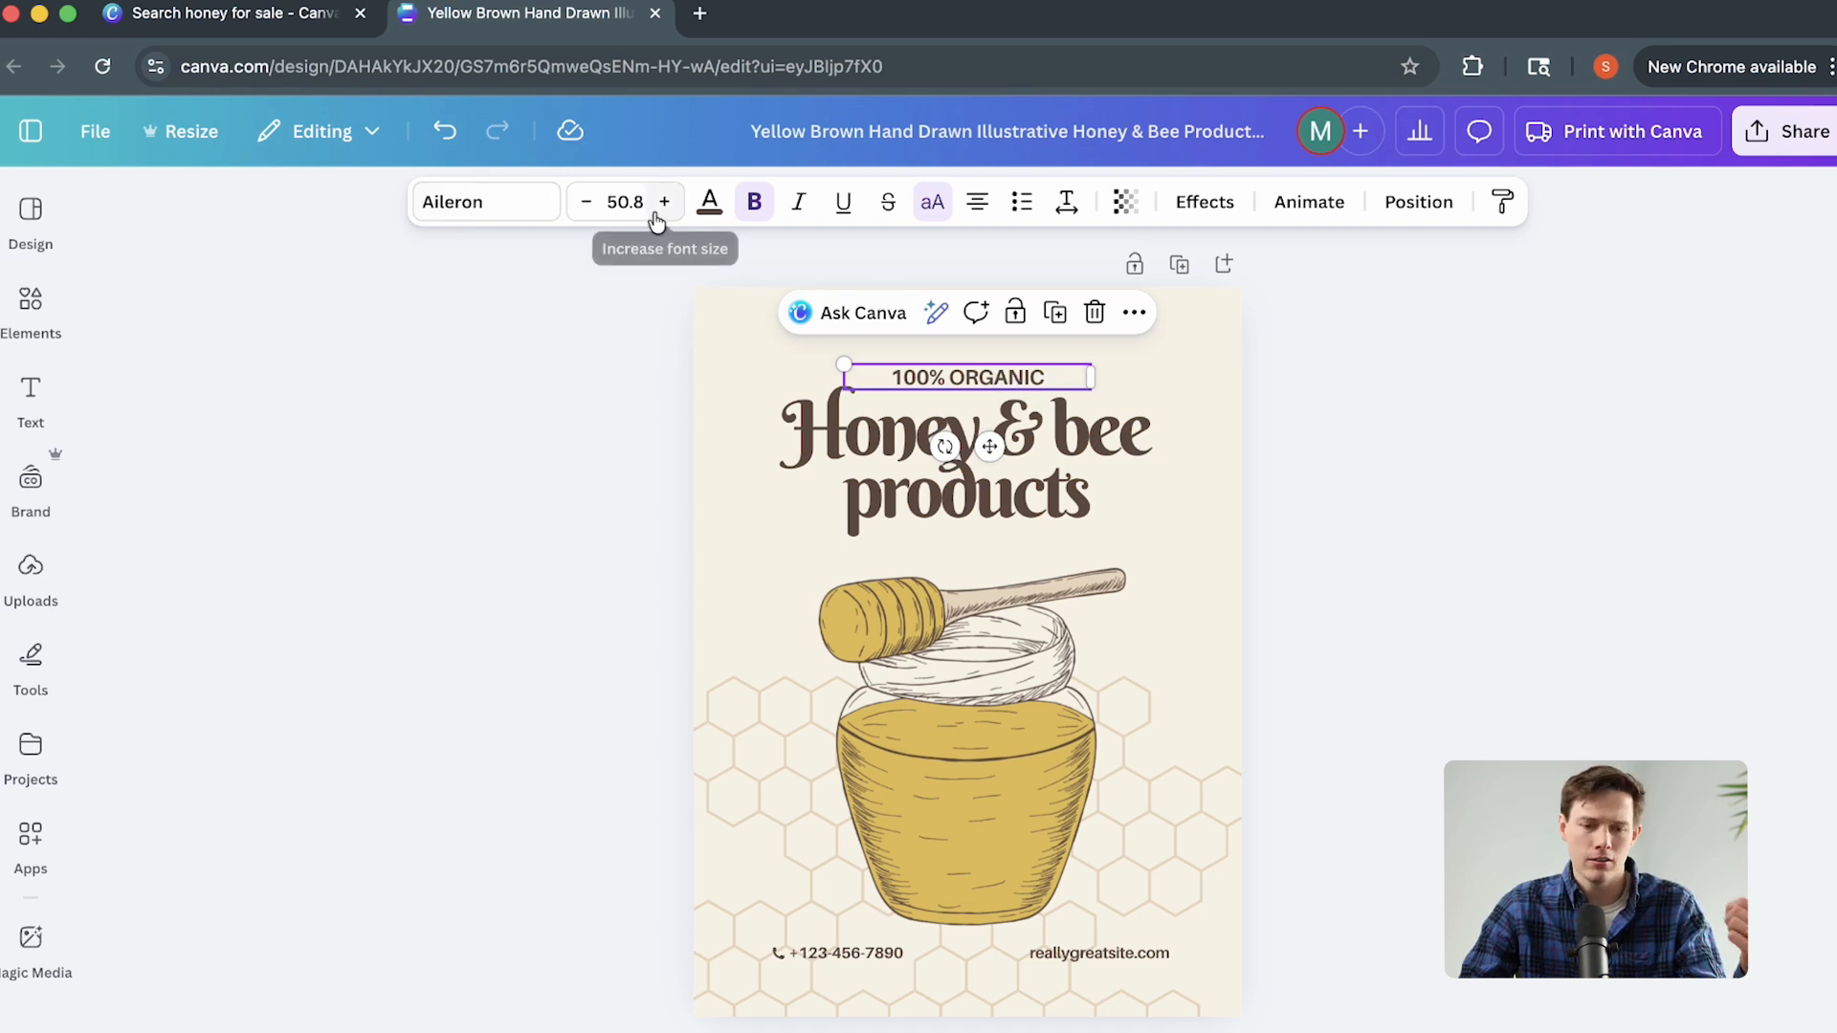
Try the cream and orange document colors on the "100% ORGANIC" text and return it to gray brown.
{"action": "left_click", "coordinate": [713, 204]}
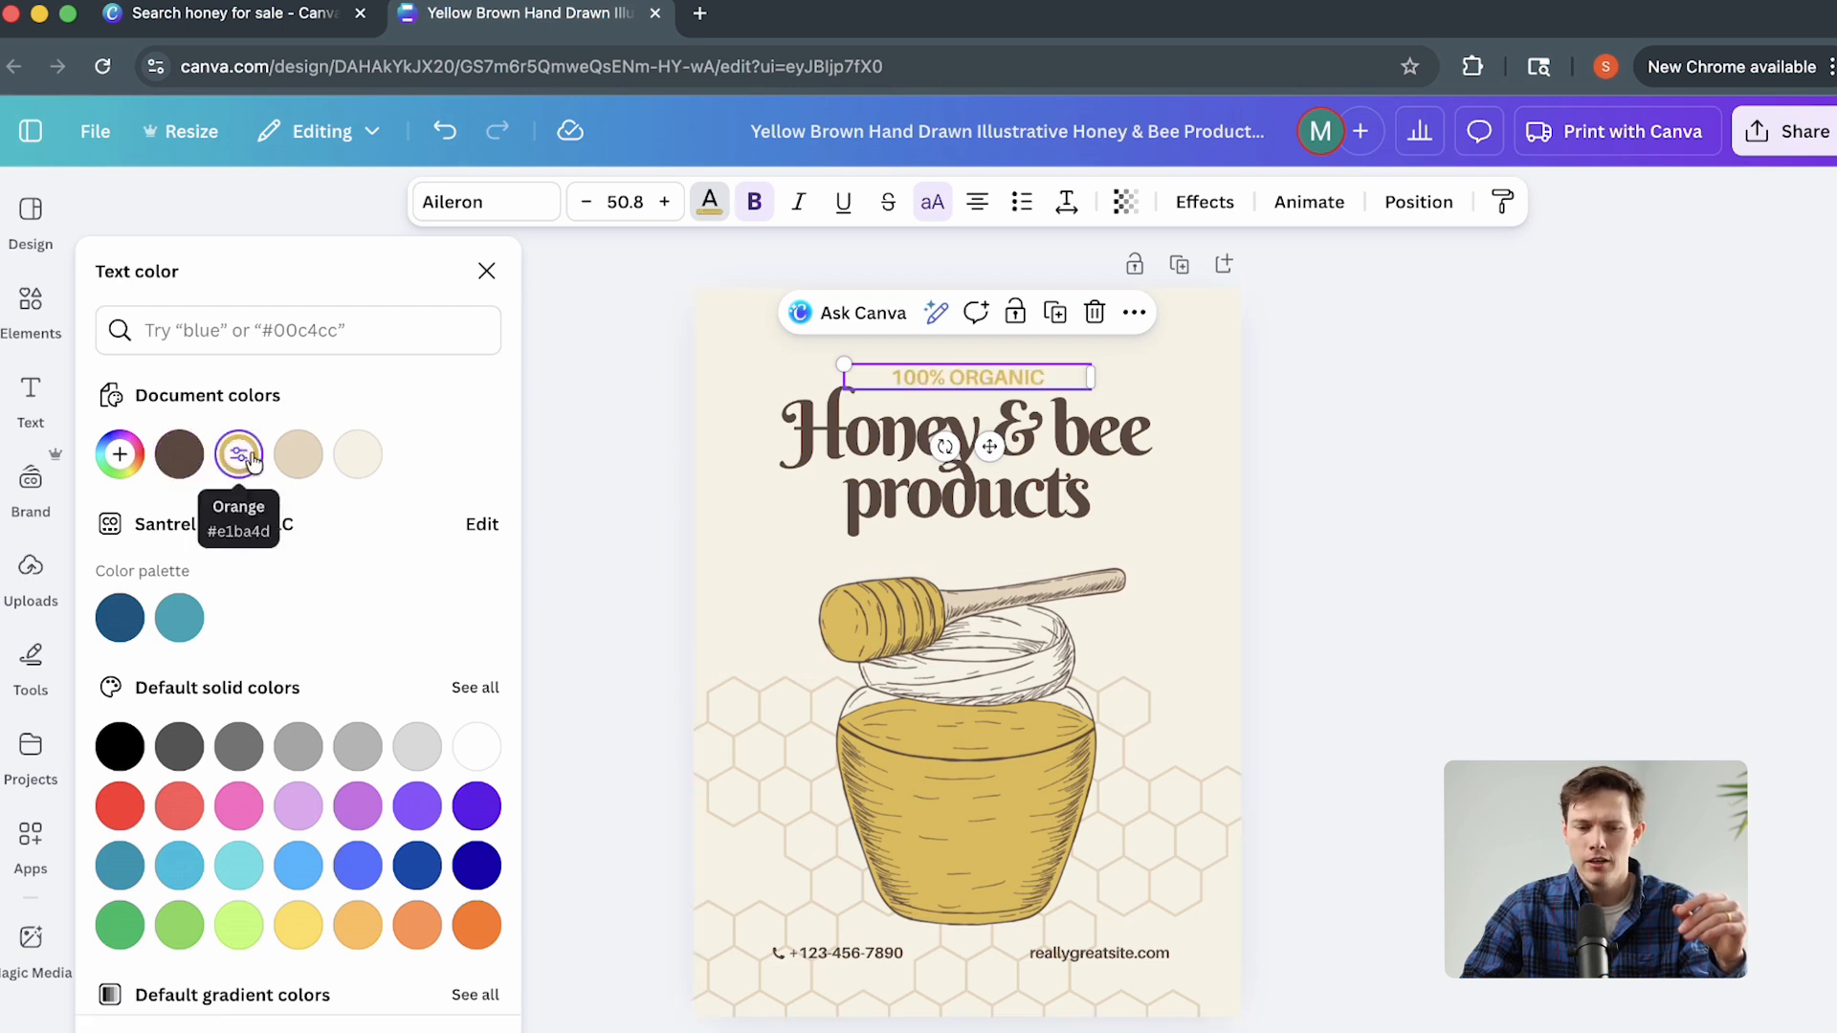
{"action": "left_click", "coordinate": [357, 454]}
{"action": "left_click", "coordinate": [238, 457]}
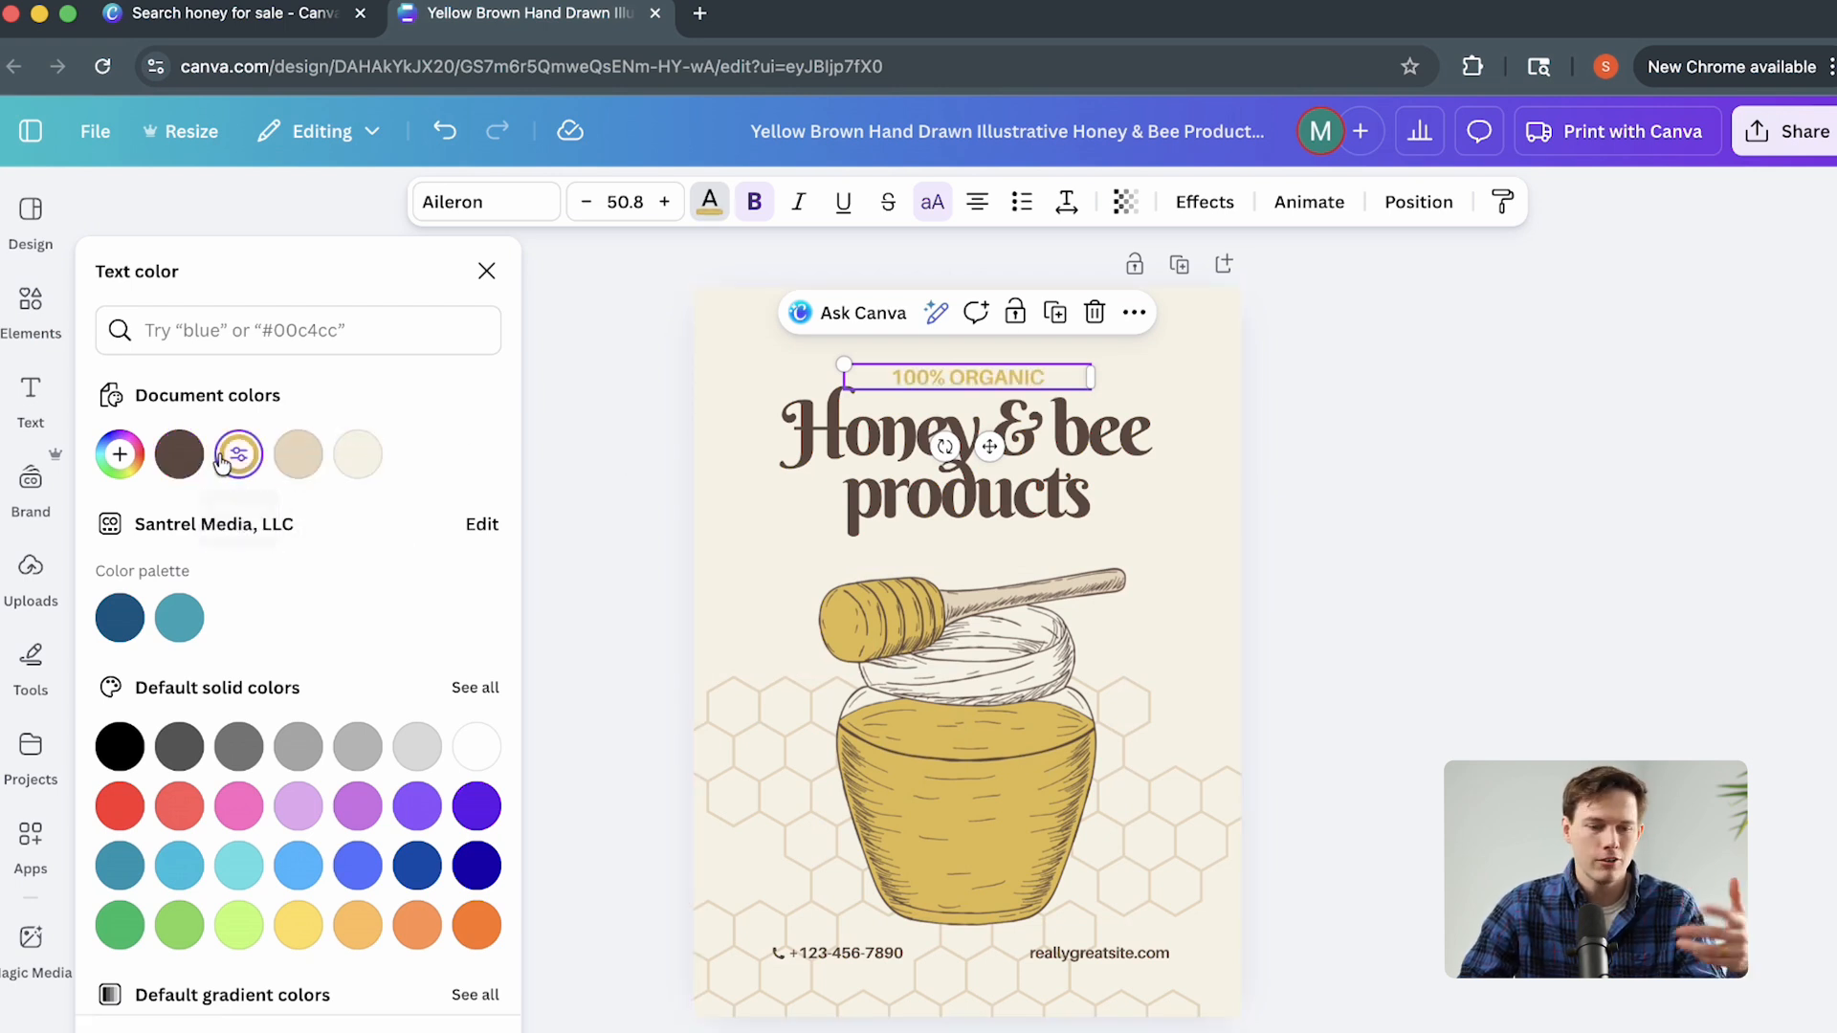
{"action": "left_click", "coordinate": [180, 454]}
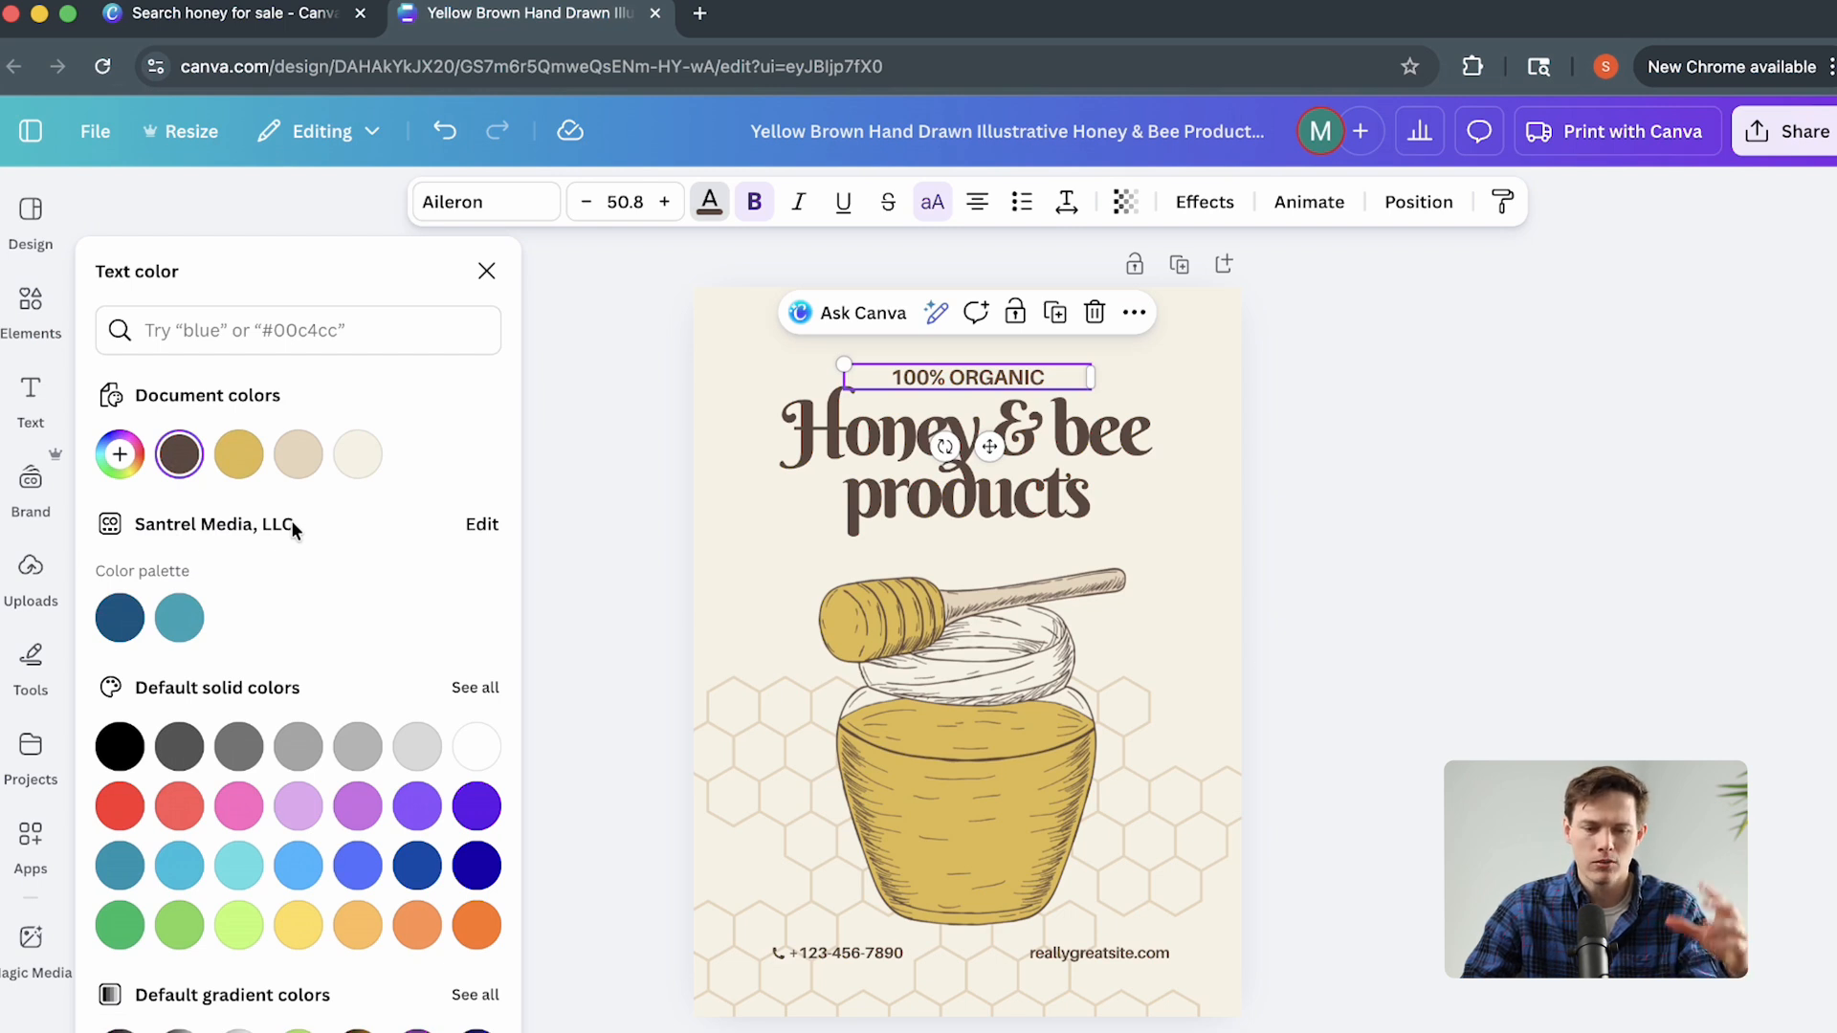
Examine the text color choices and custom color picker's hex code, and look up "html color code identifier" on Google.
{"action": "scroll", "coordinate": [320, 727], "scroll_direction": "down", "scroll_amount": 2}
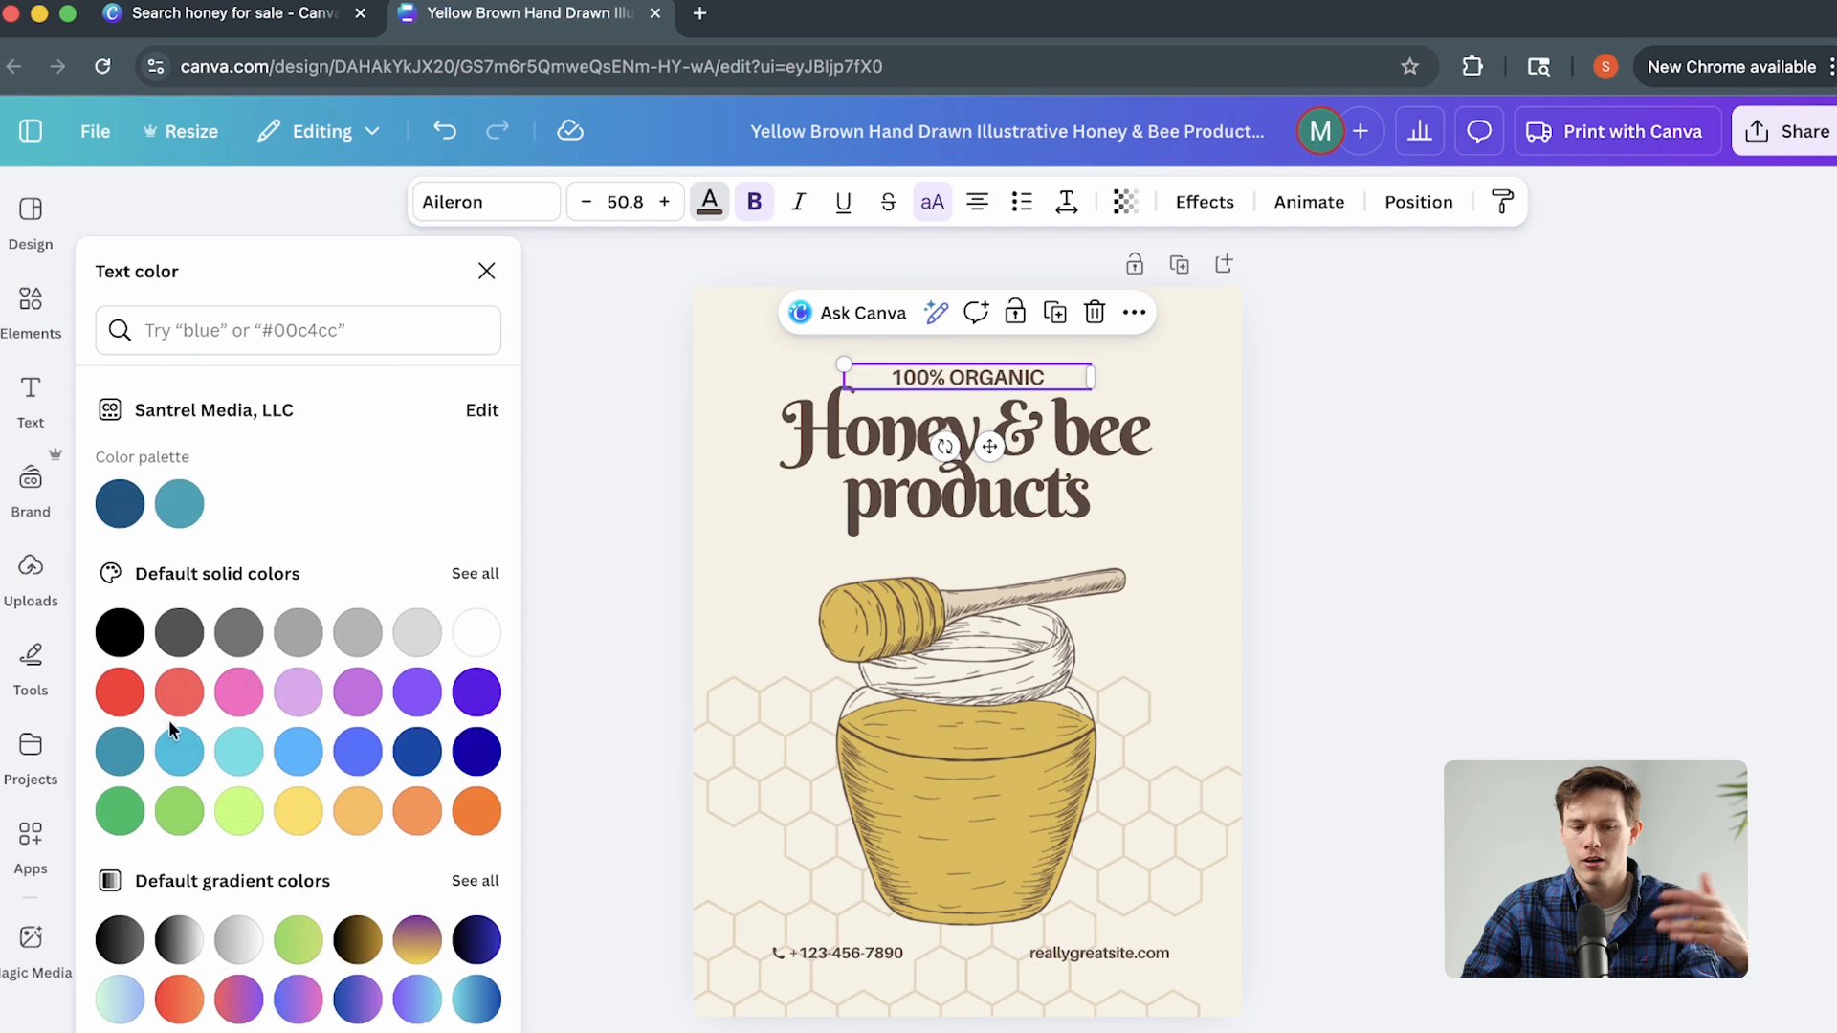
{"action": "scroll", "coordinate": [280, 657], "scroll_direction": "up", "scroll_amount": 2}
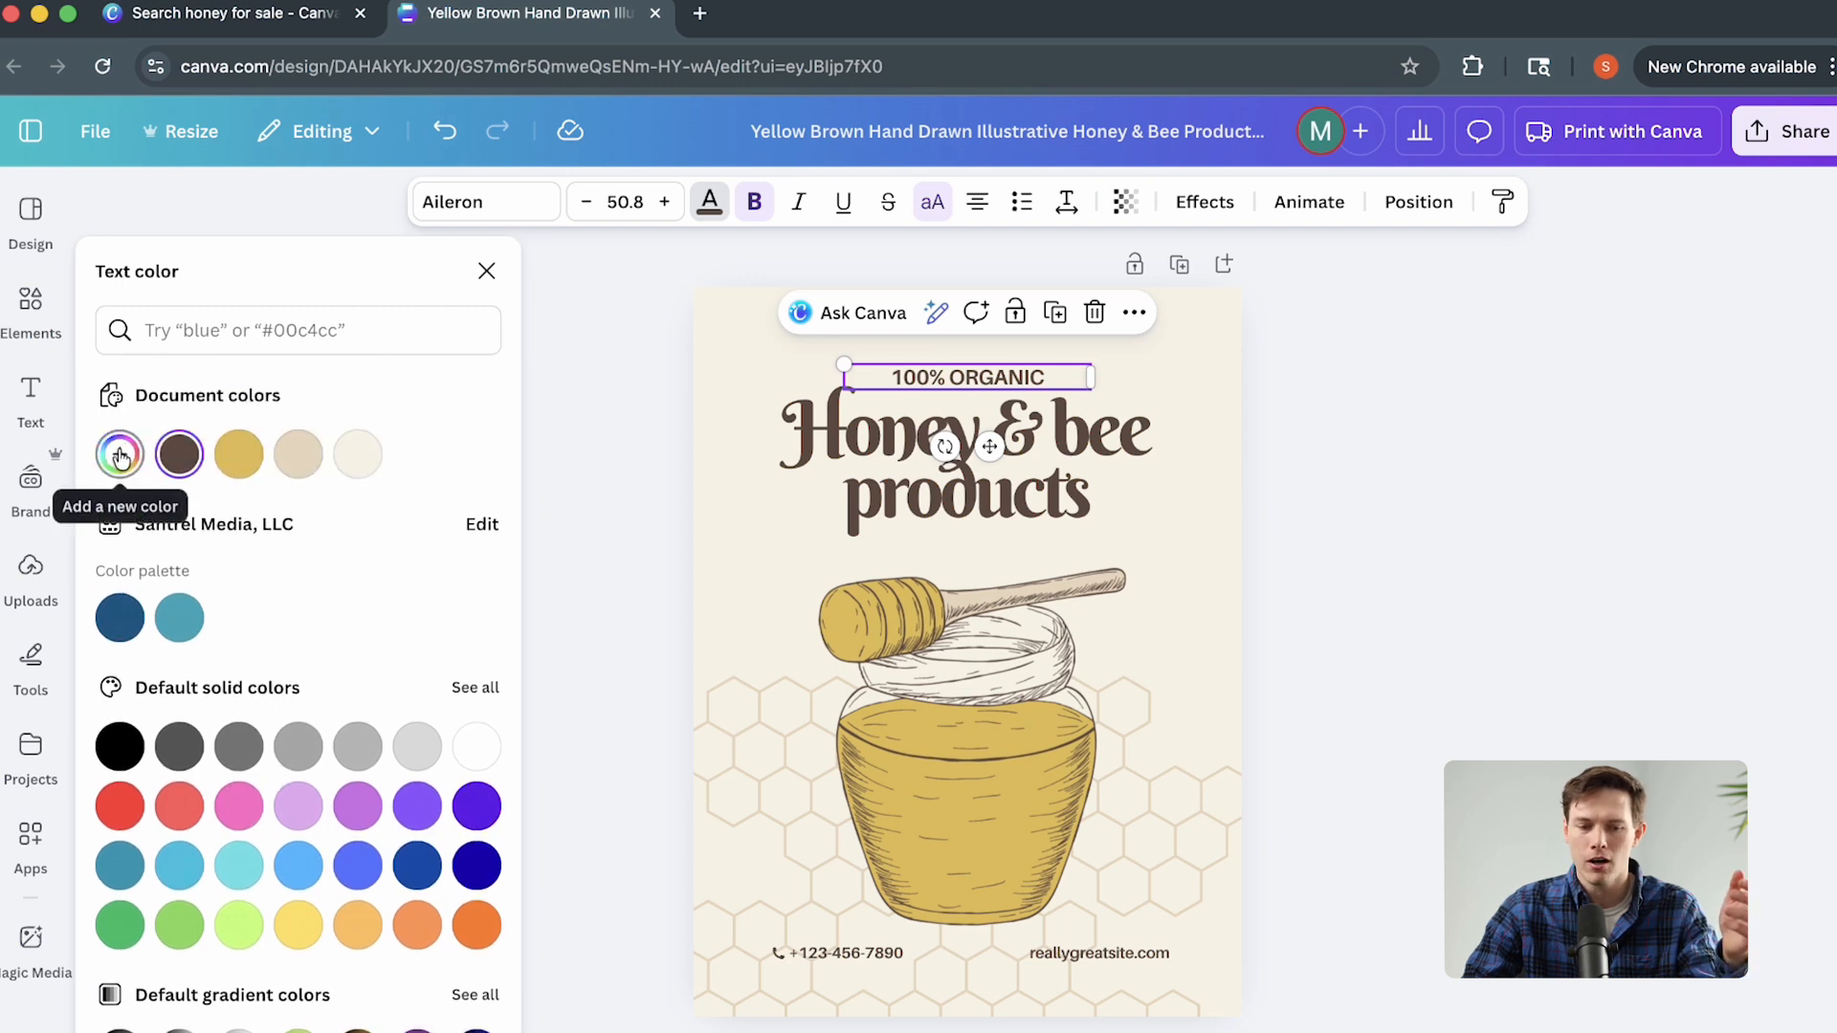
{"action": "left_click", "coordinate": [119, 457]}
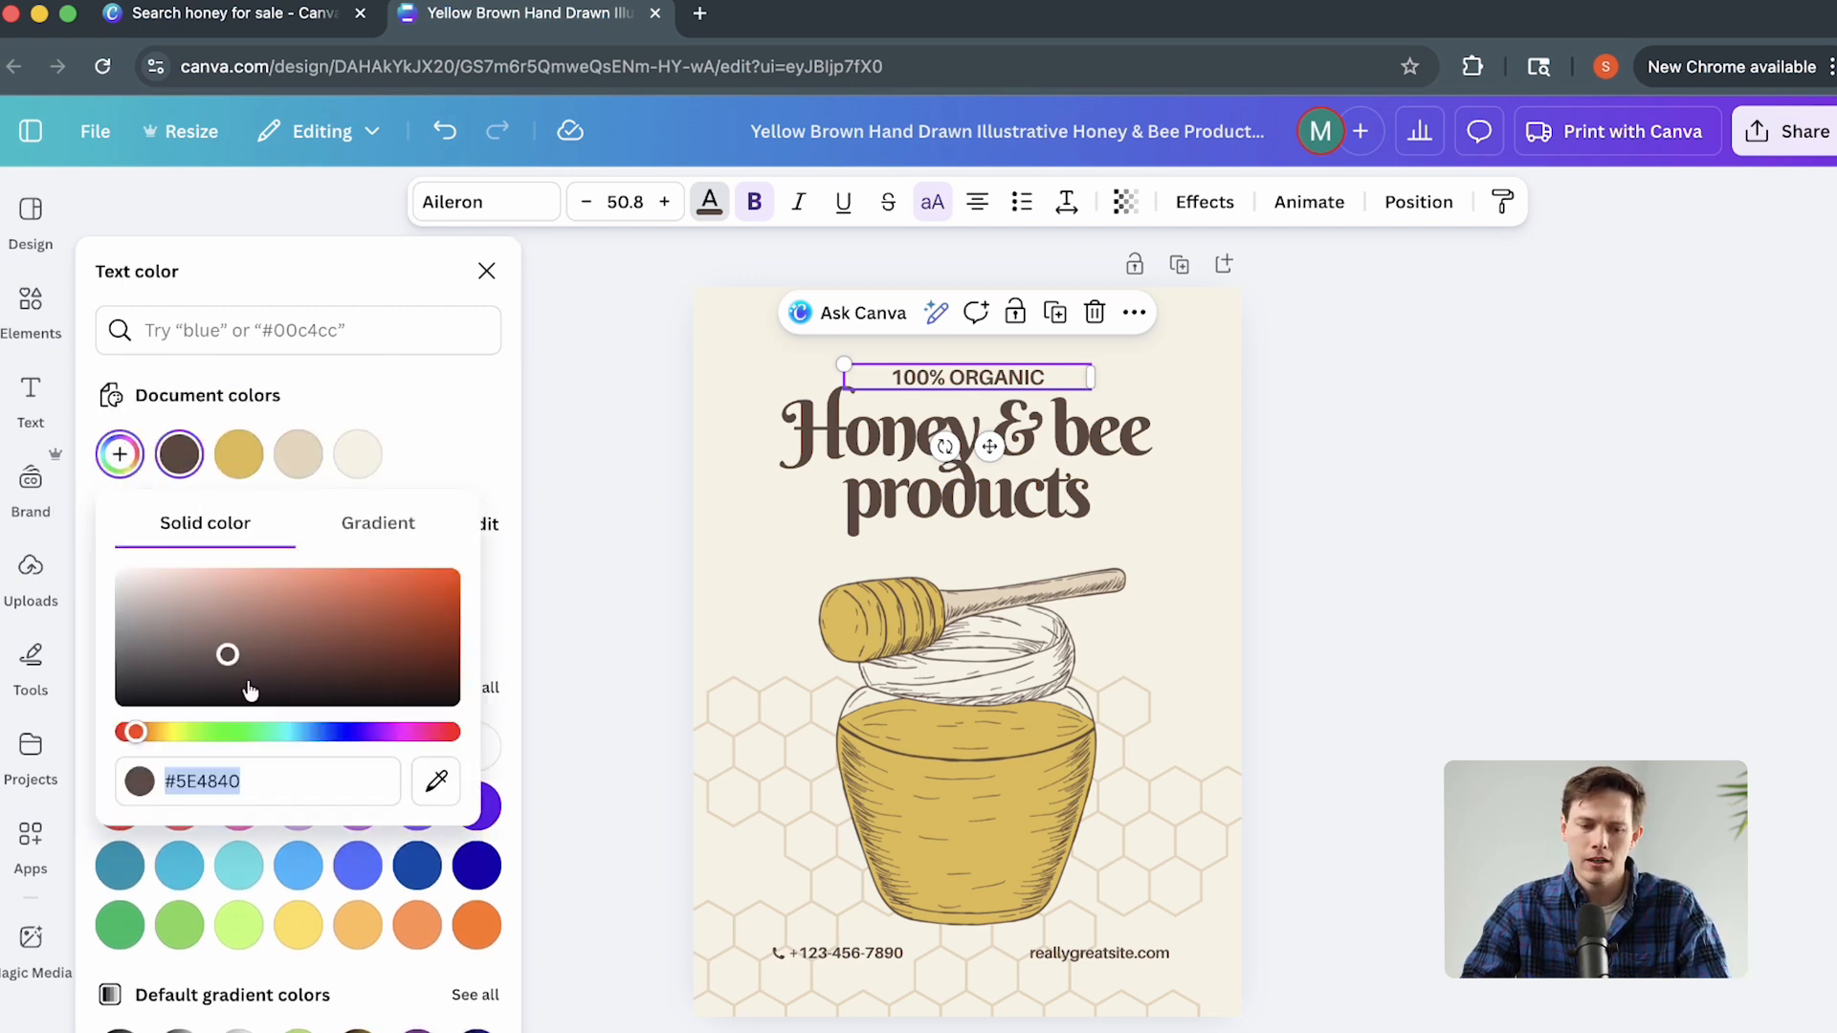
{"action": "left_click_drag", "start_coordinate": [242, 770], "coordinate": [173, 775]}
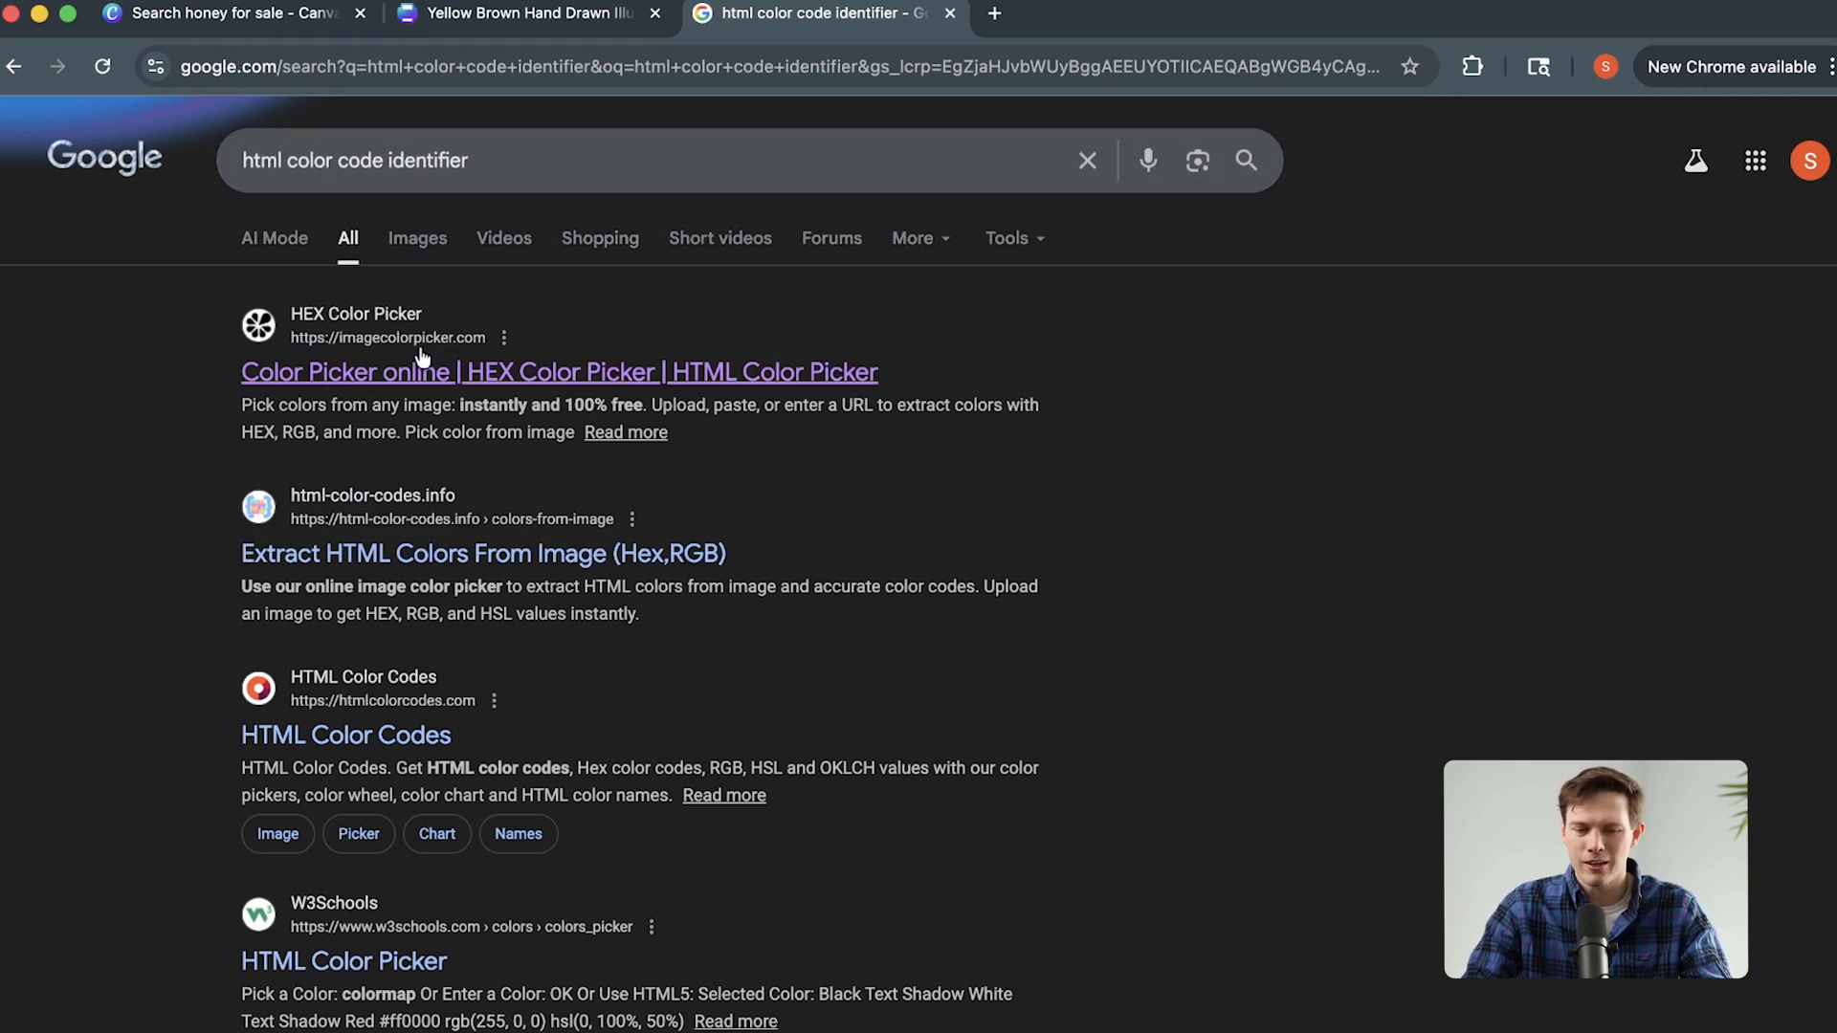
{"action": "left_click", "coordinate": [950, 13]}
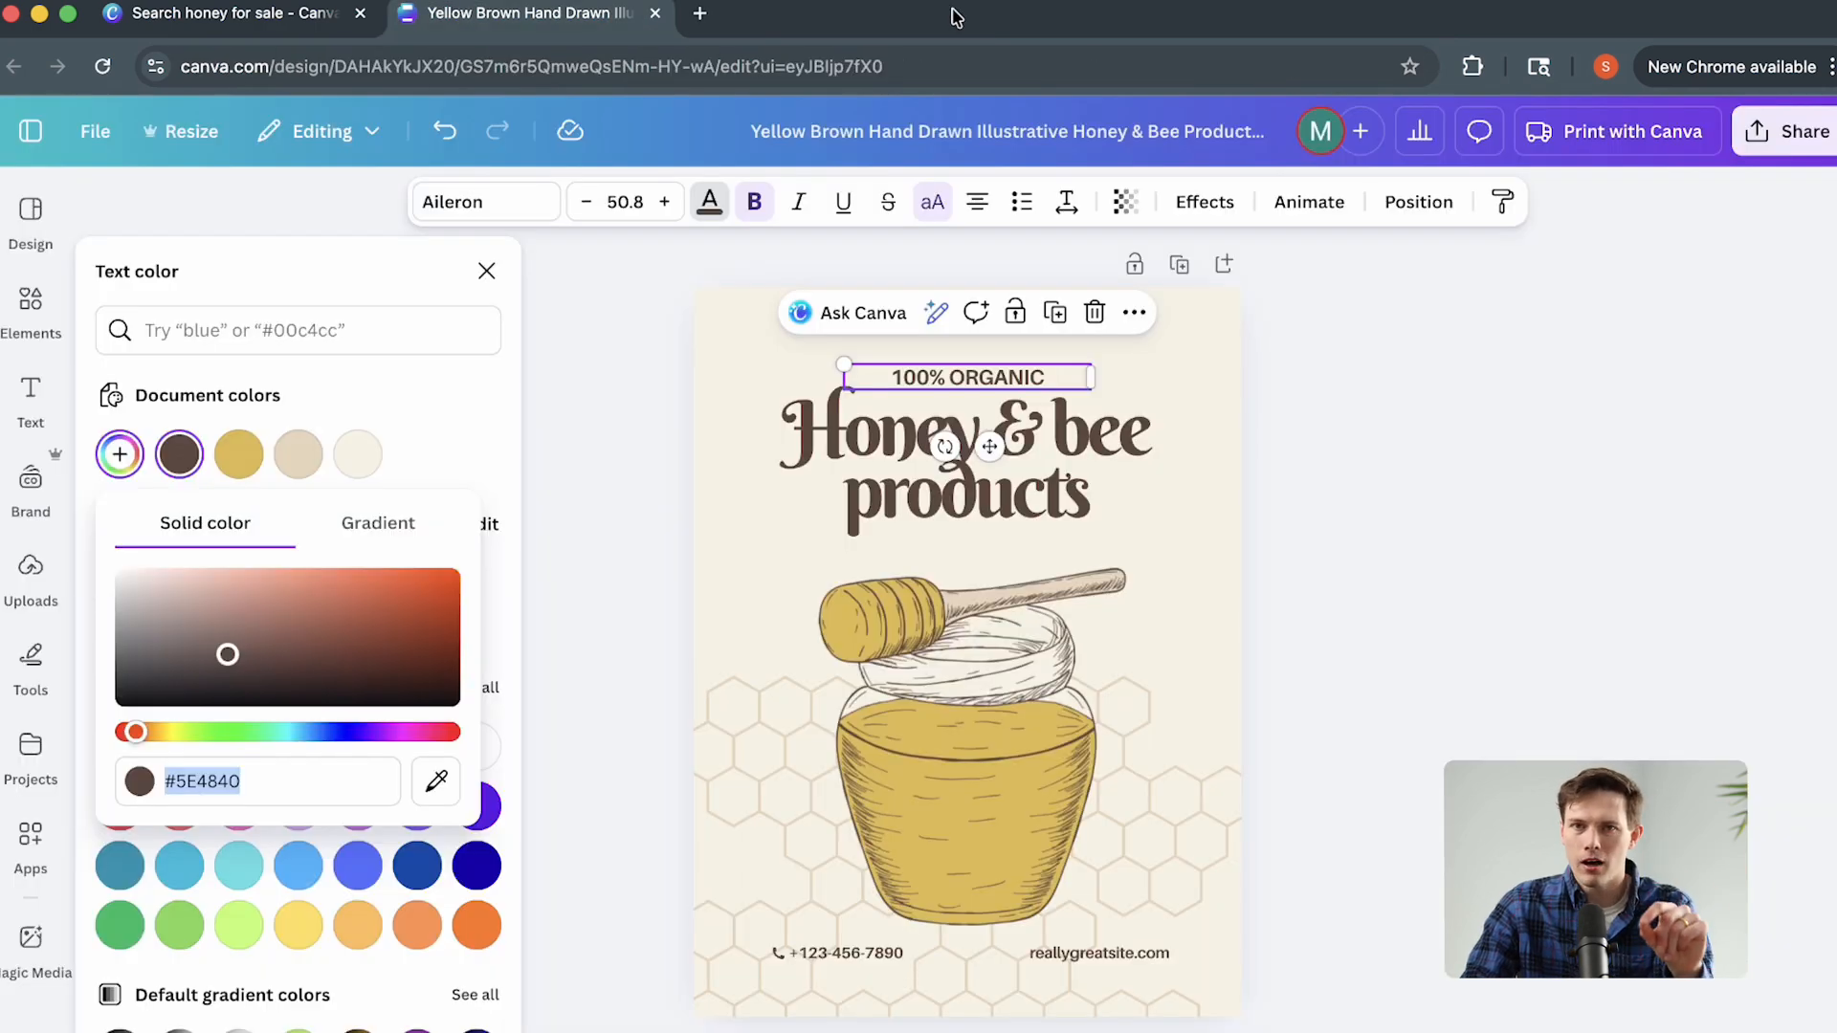
{"action": "left_click", "coordinate": [244, 782]}
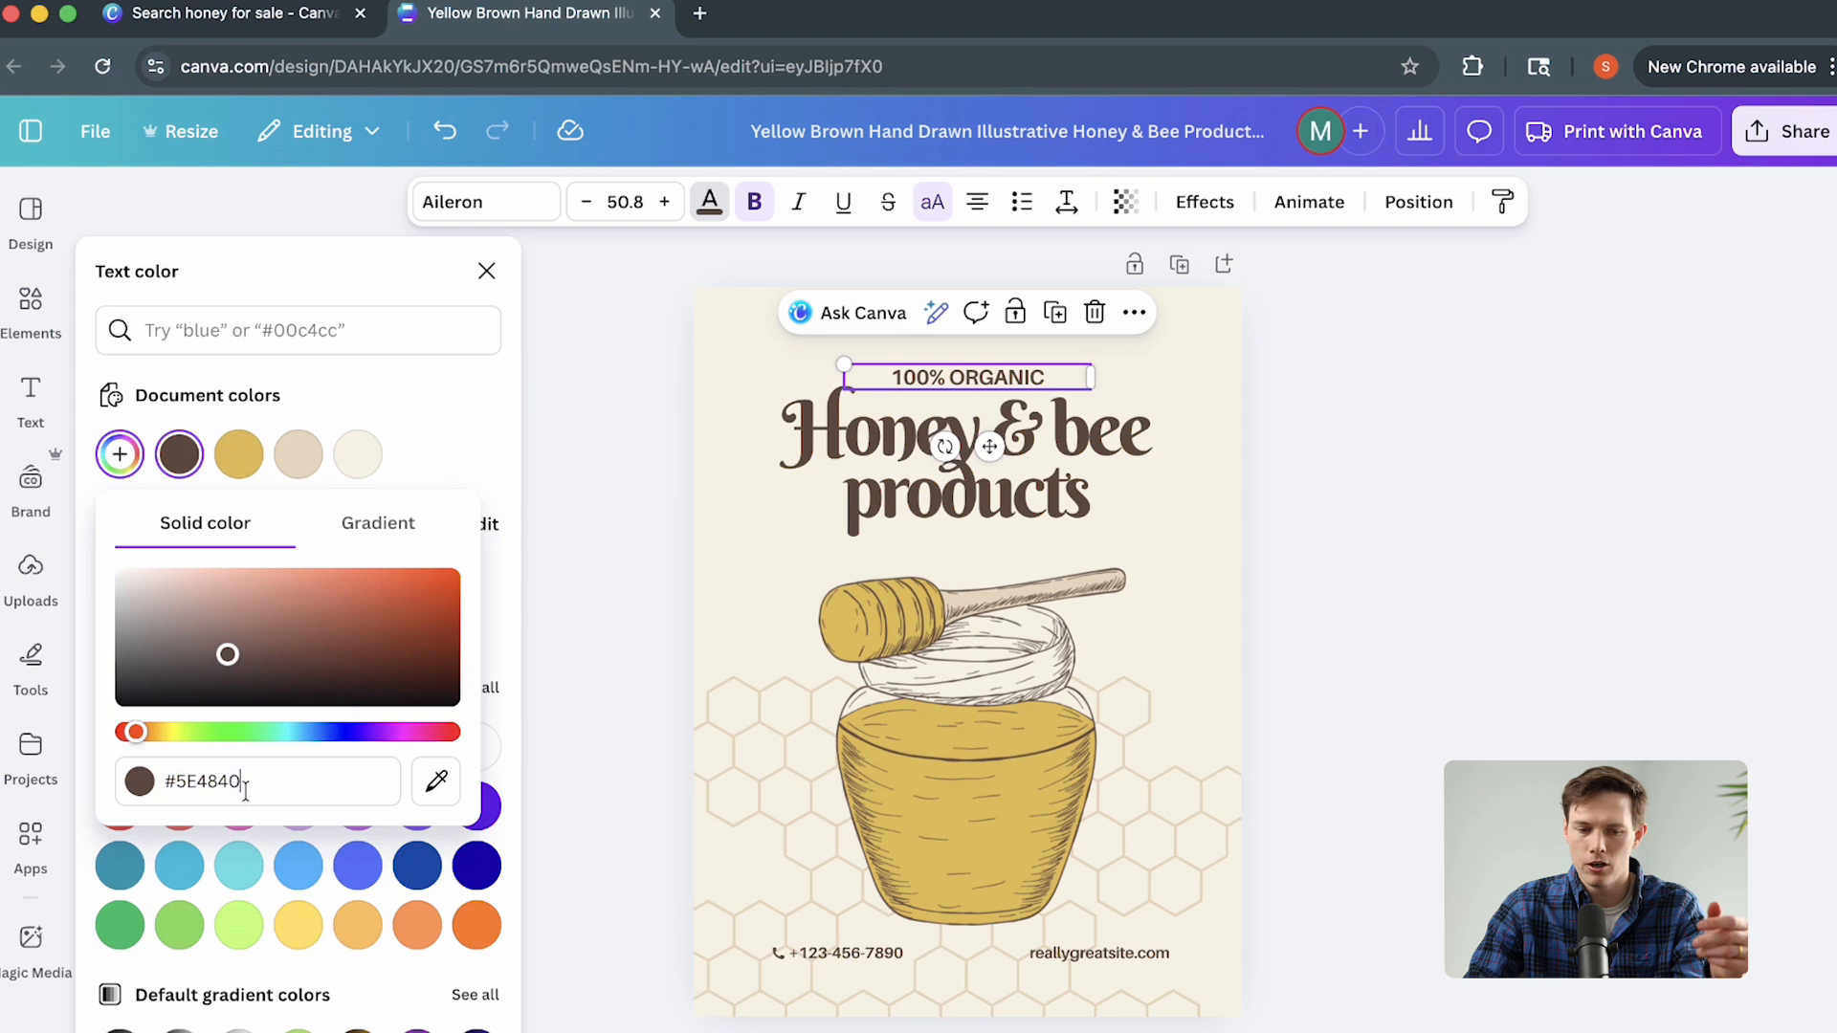
Recolor the "100% ORGANIC" text purple (#6D3CE4) by sampling the editor's header with the eyedropper.
{"action": "left_click", "coordinate": [438, 786]}
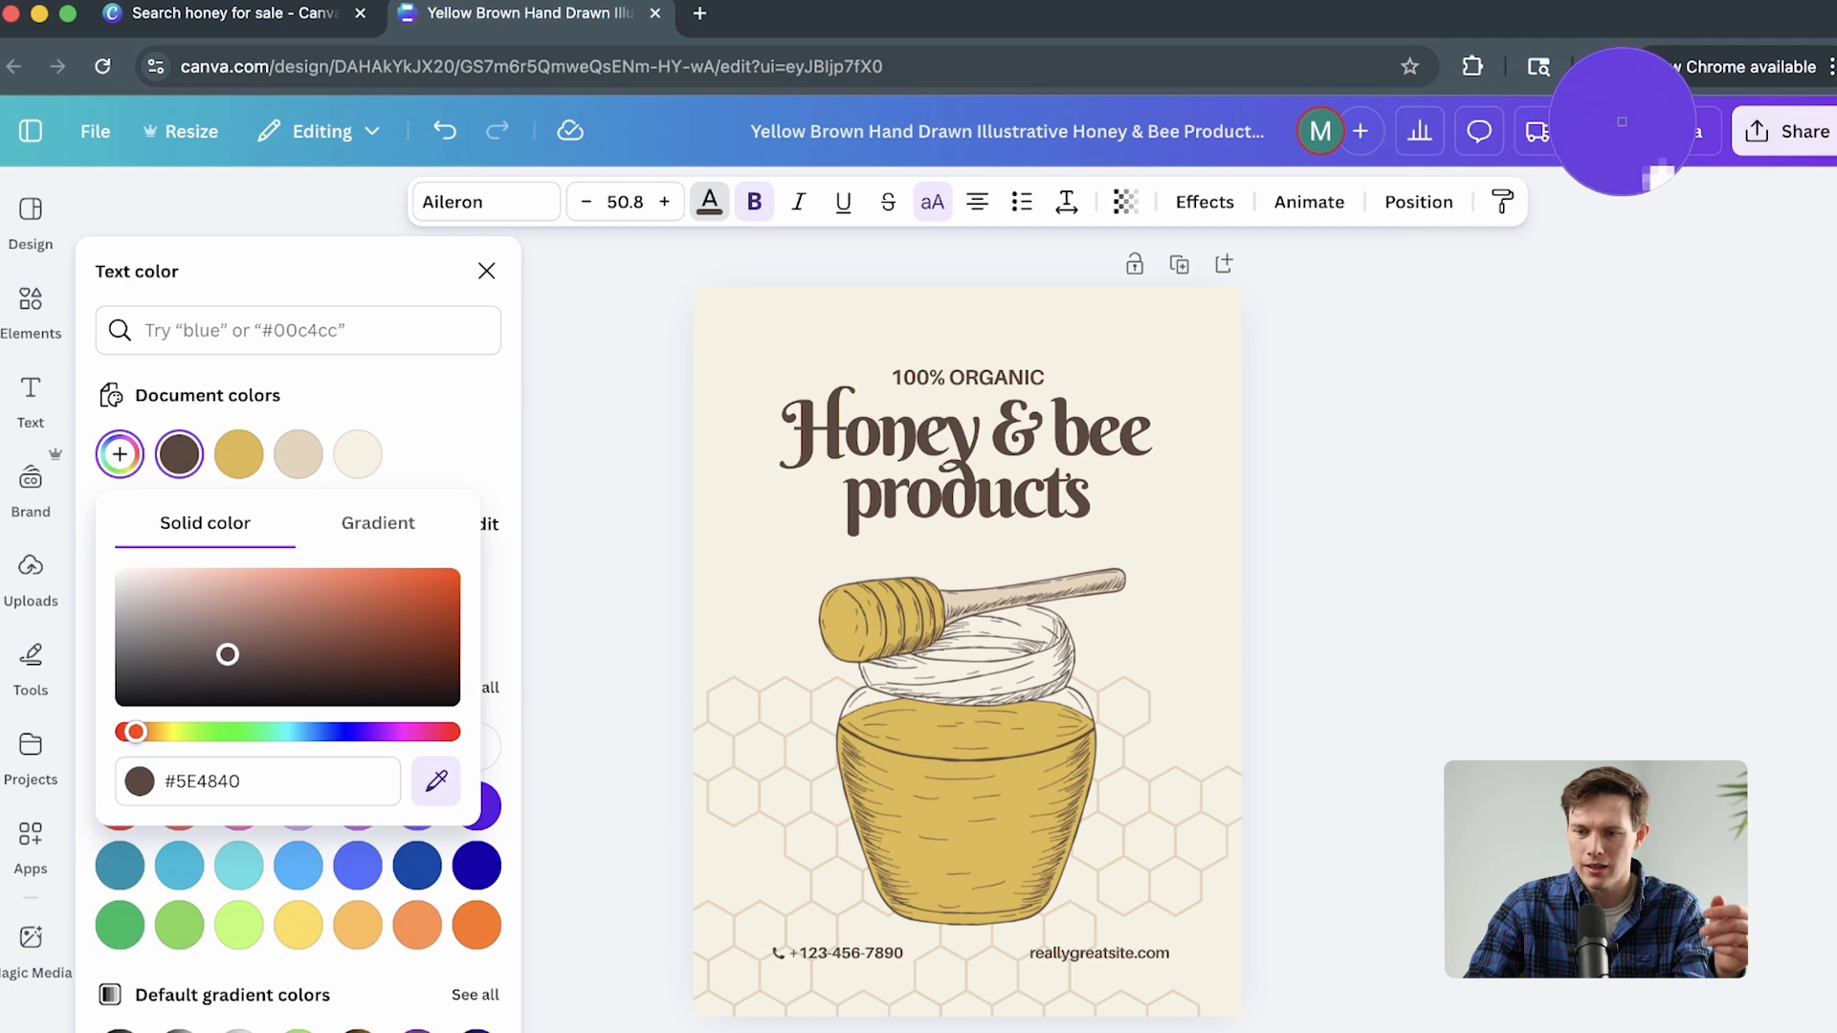
{"action": "left_click", "coordinate": [1622, 121]}
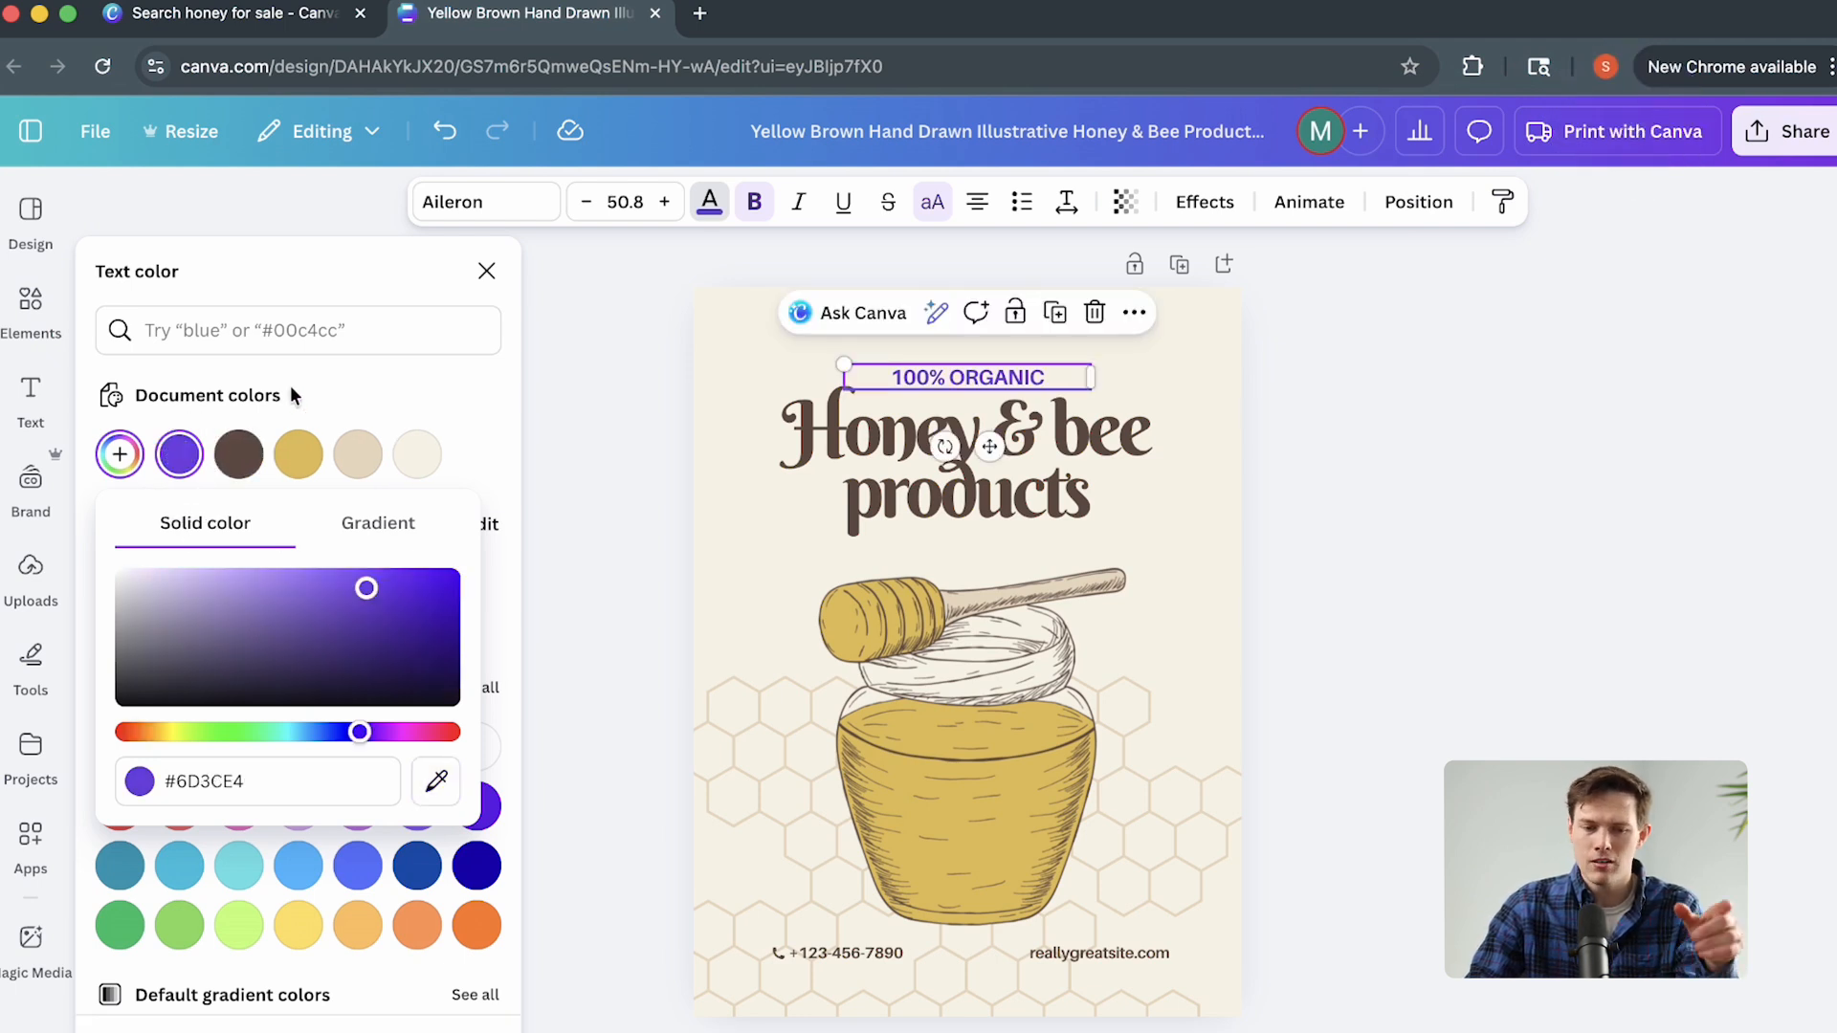
{"action": "left_click", "coordinate": [374, 382]}
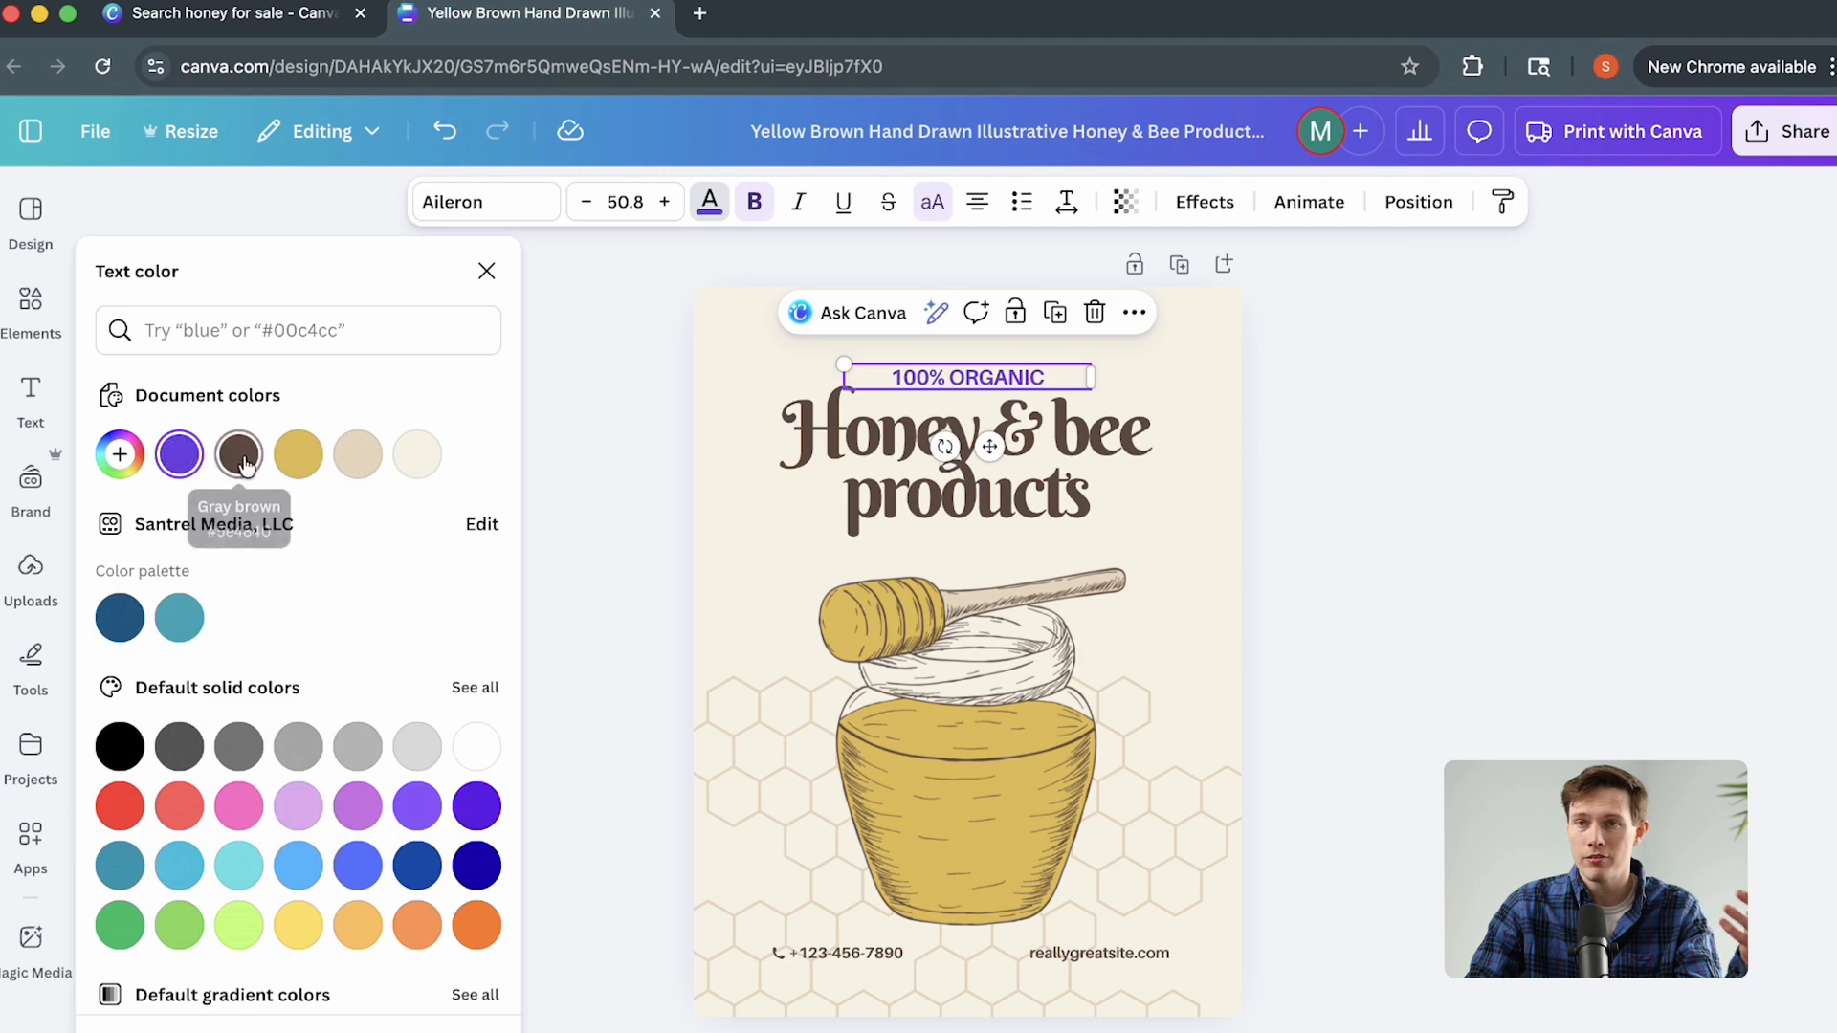
Examine the color options for the title, honey jar illustration and page background, and return the "100% ORGANIC" text to gray brown.
{"action": "left_click", "coordinate": [677, 524]}
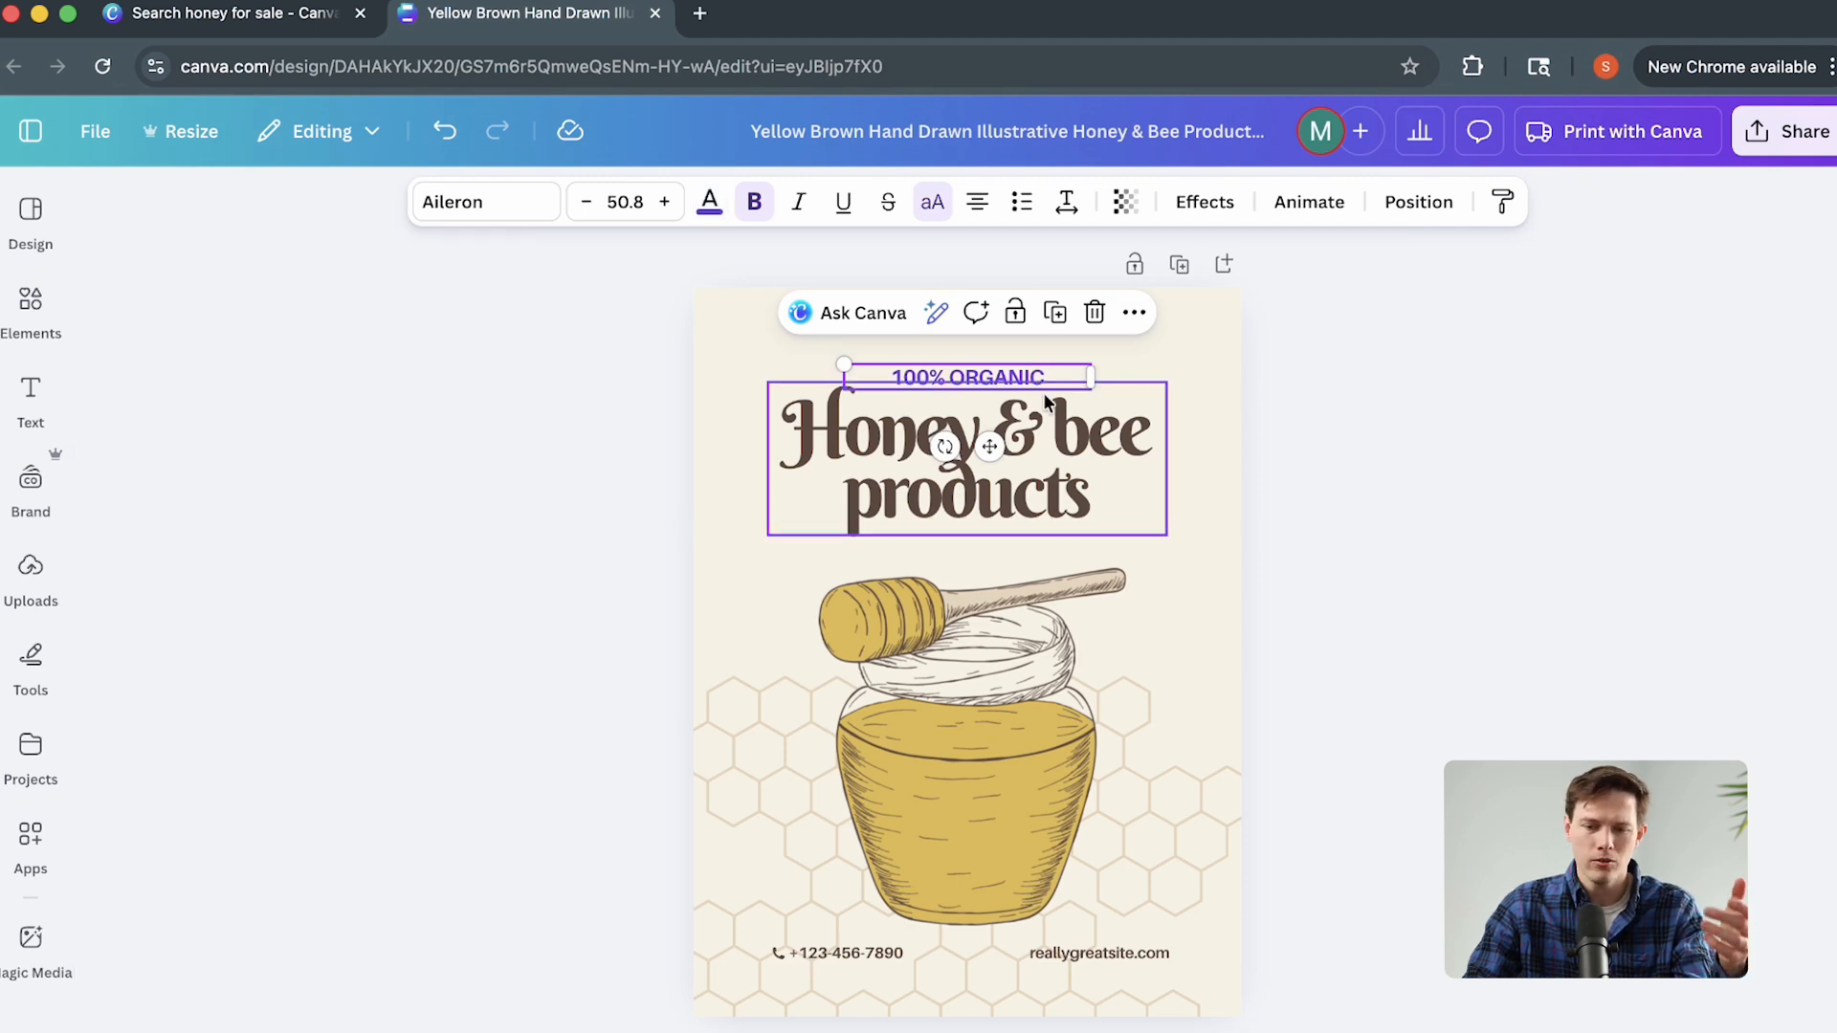
{"action": "left_click", "coordinate": [709, 201]}
{"action": "left_click", "coordinate": [787, 230]}
{"action": "left_click", "coordinate": [1017, 428]}
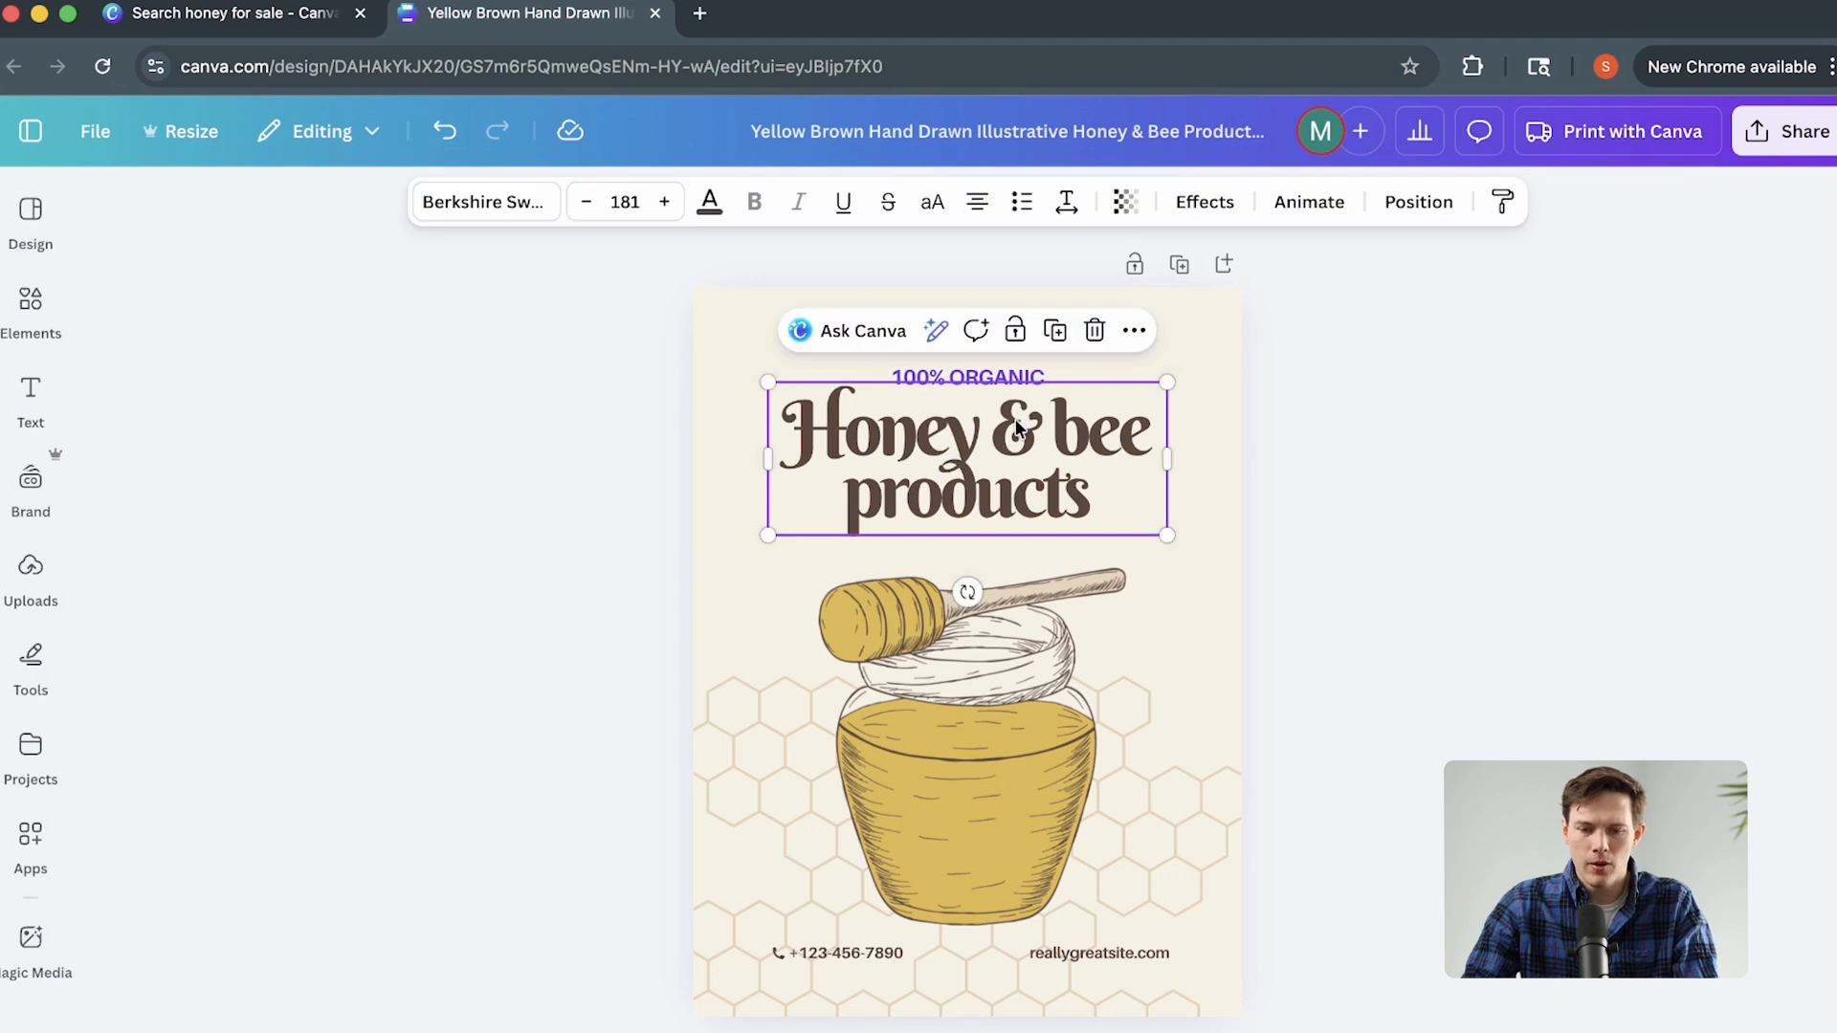
{"action": "left_click", "coordinate": [1041, 622]}
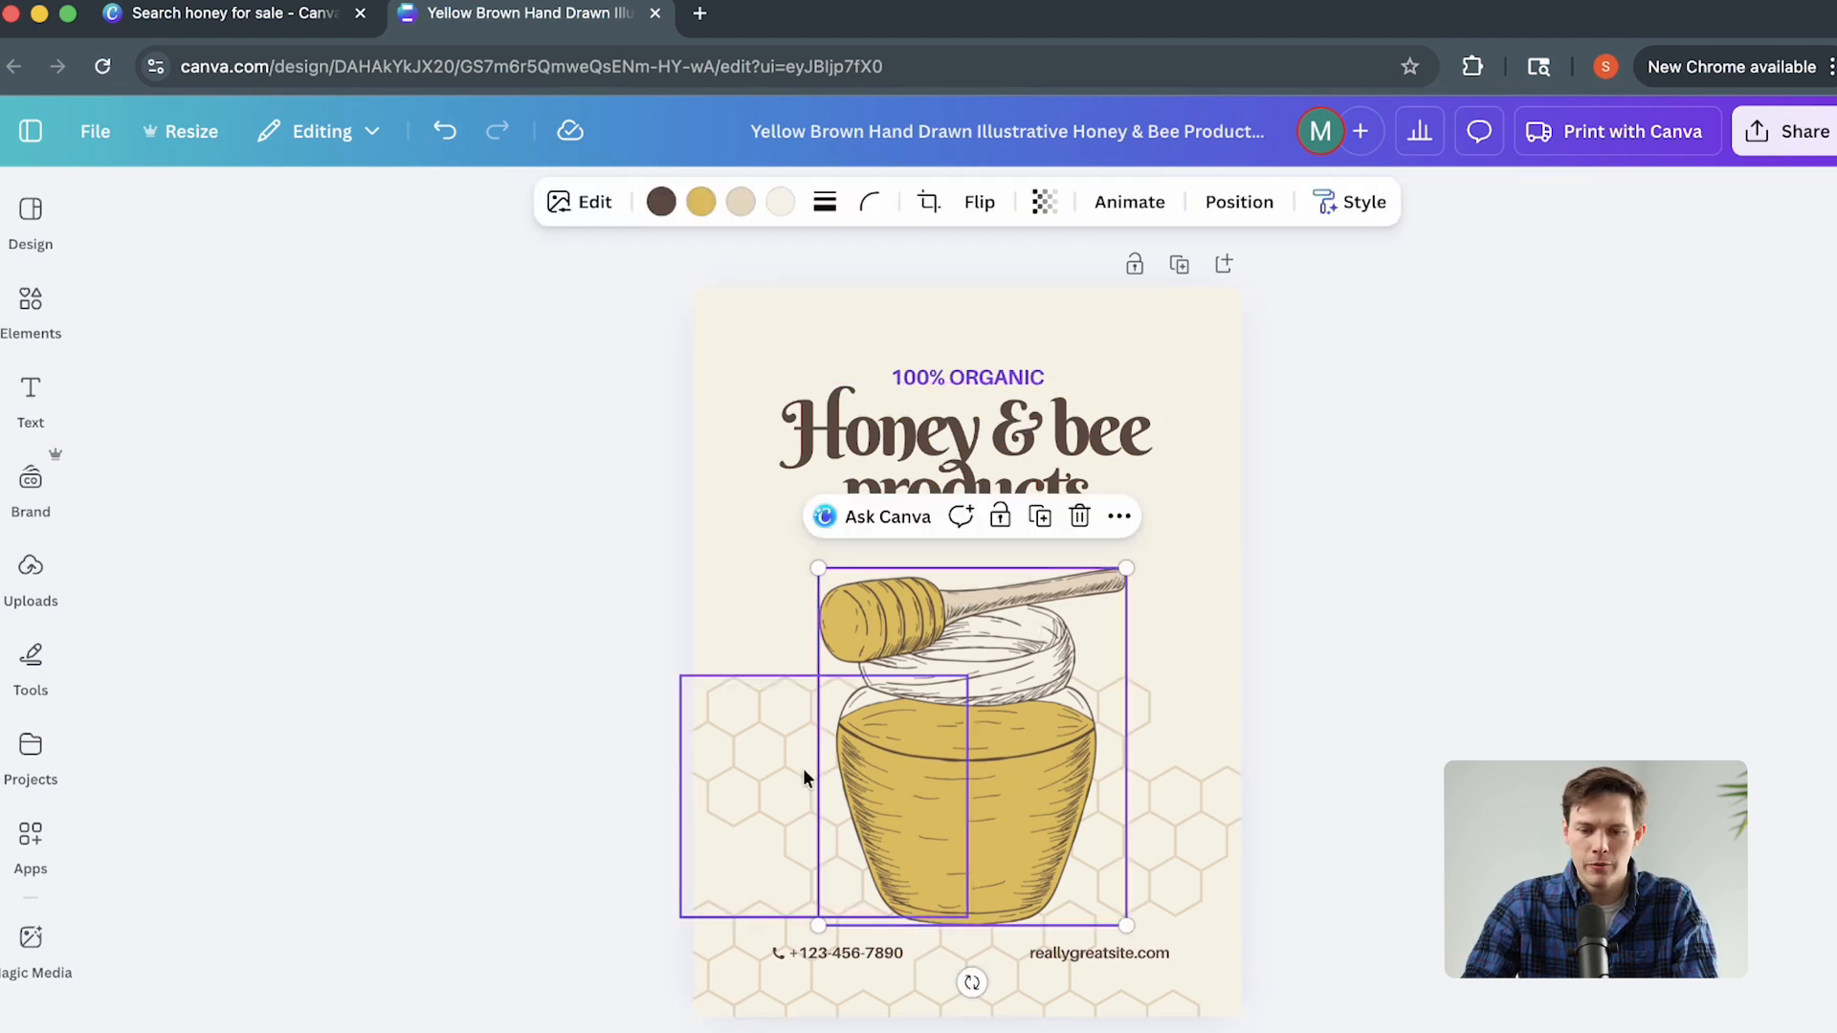
{"action": "left_click", "coordinate": [1175, 522]}
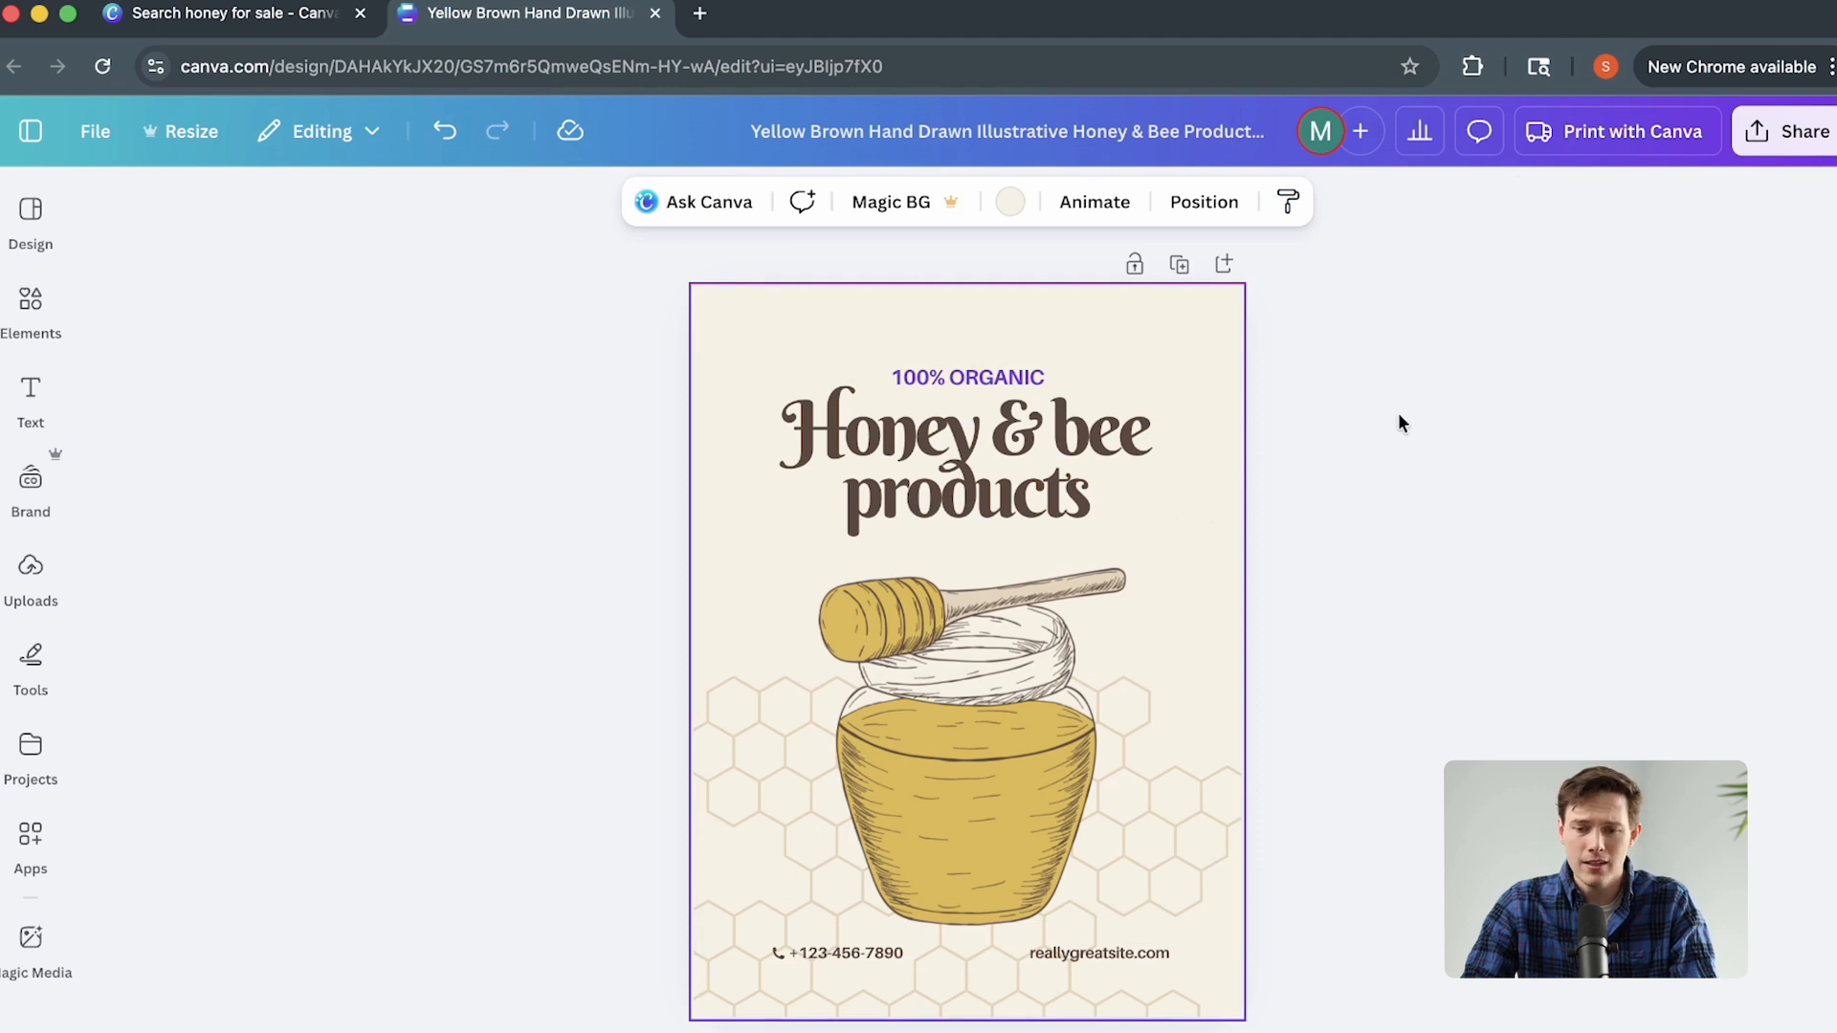
{"action": "left_click", "coordinate": [1010, 202]}
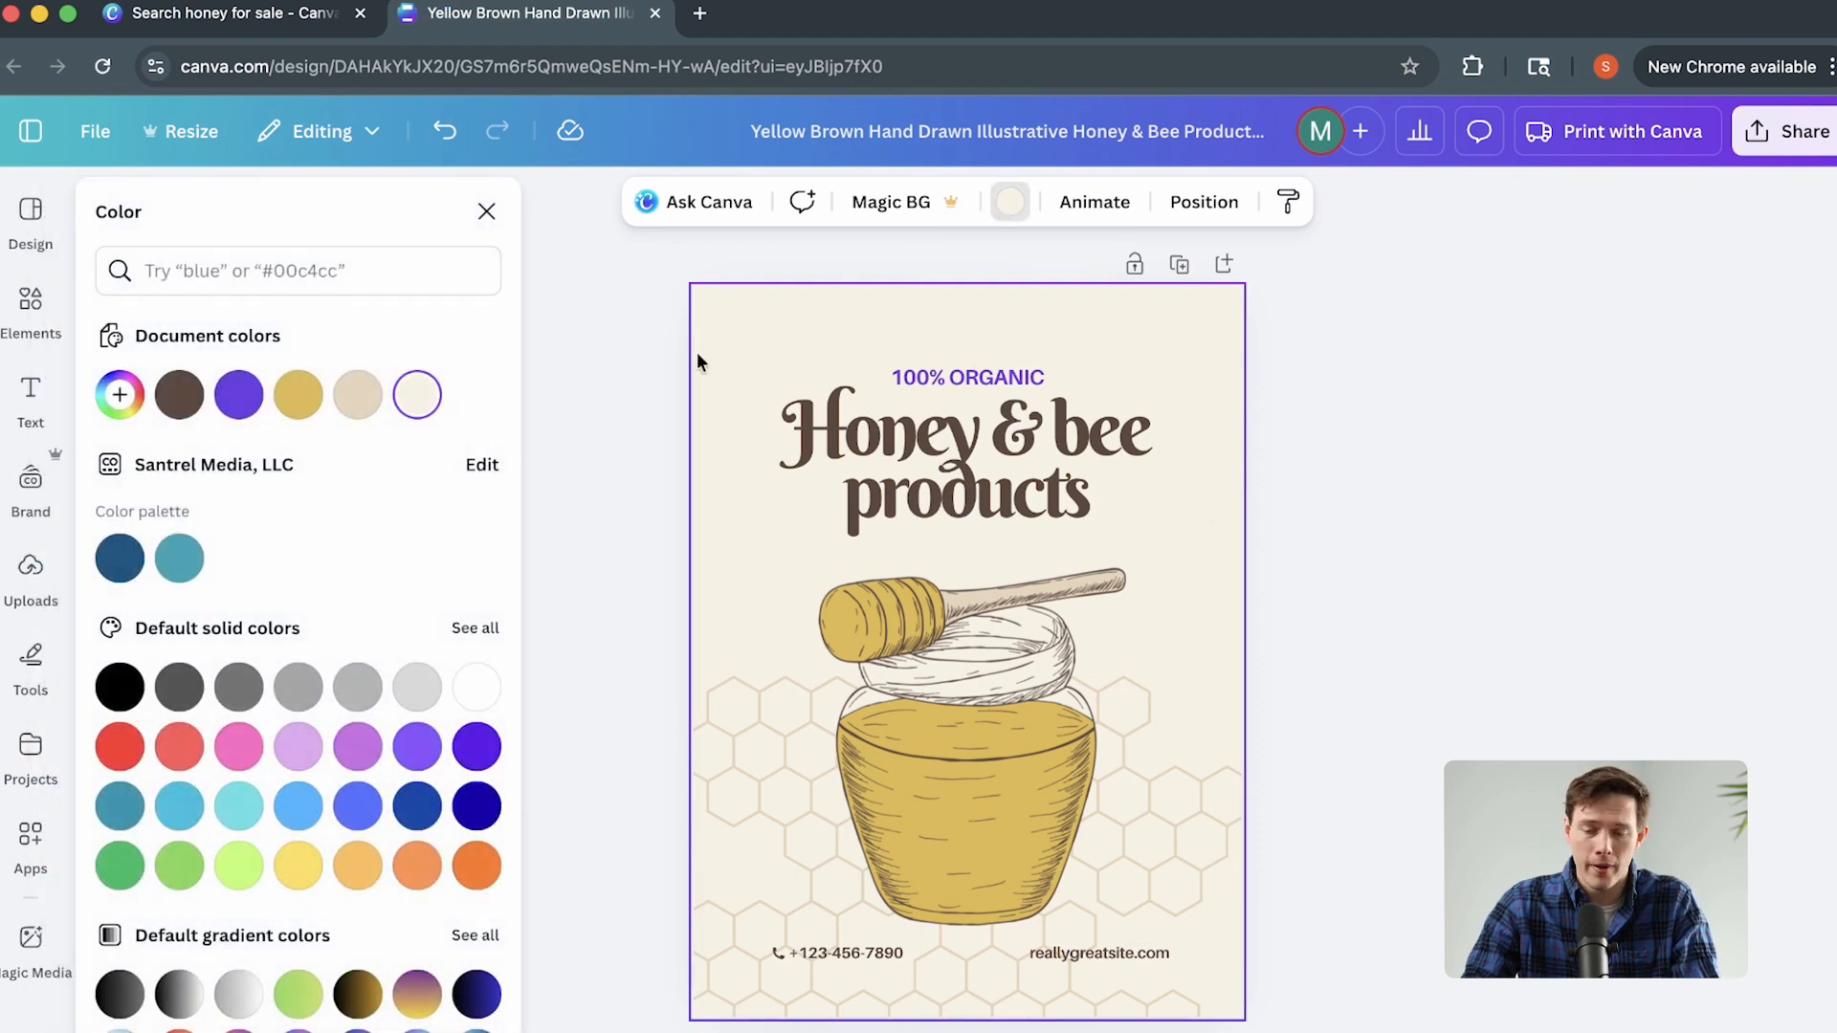
{"action": "key", "text": "Escape"}
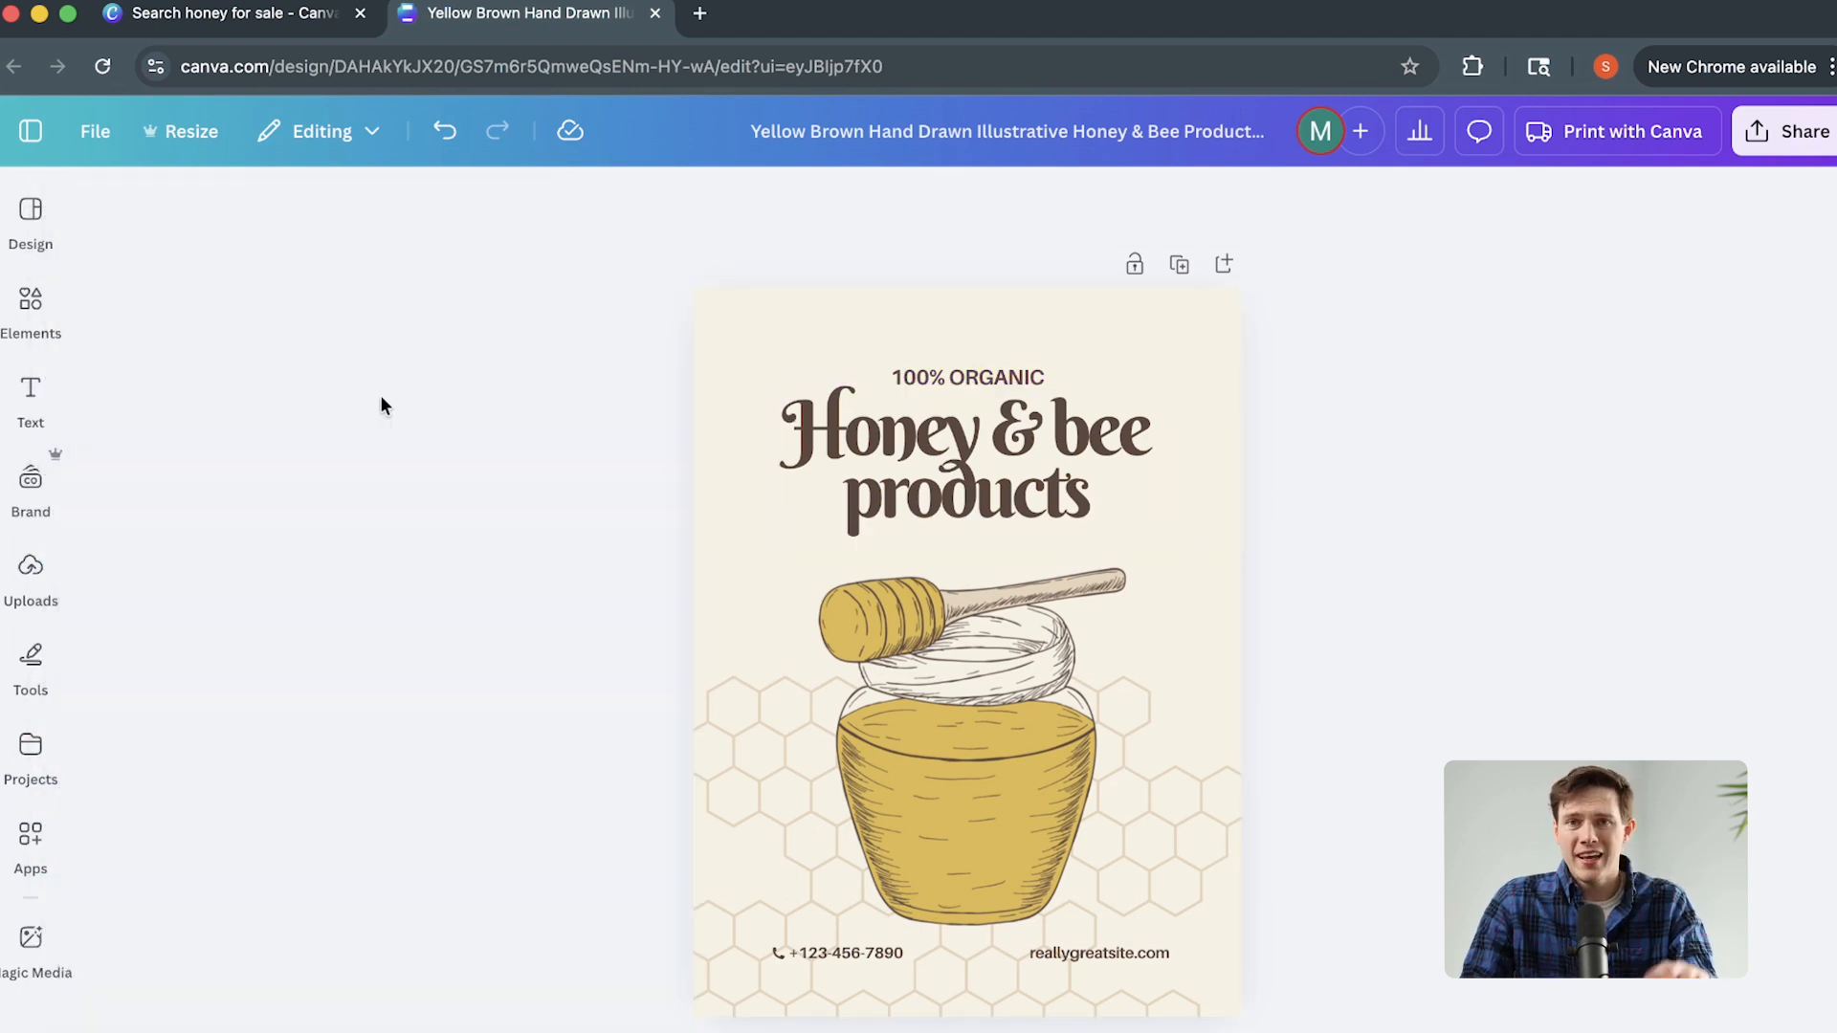
Browse the suggested poster templates and the available element categories.
{"action": "left_click", "coordinate": [31, 225]}
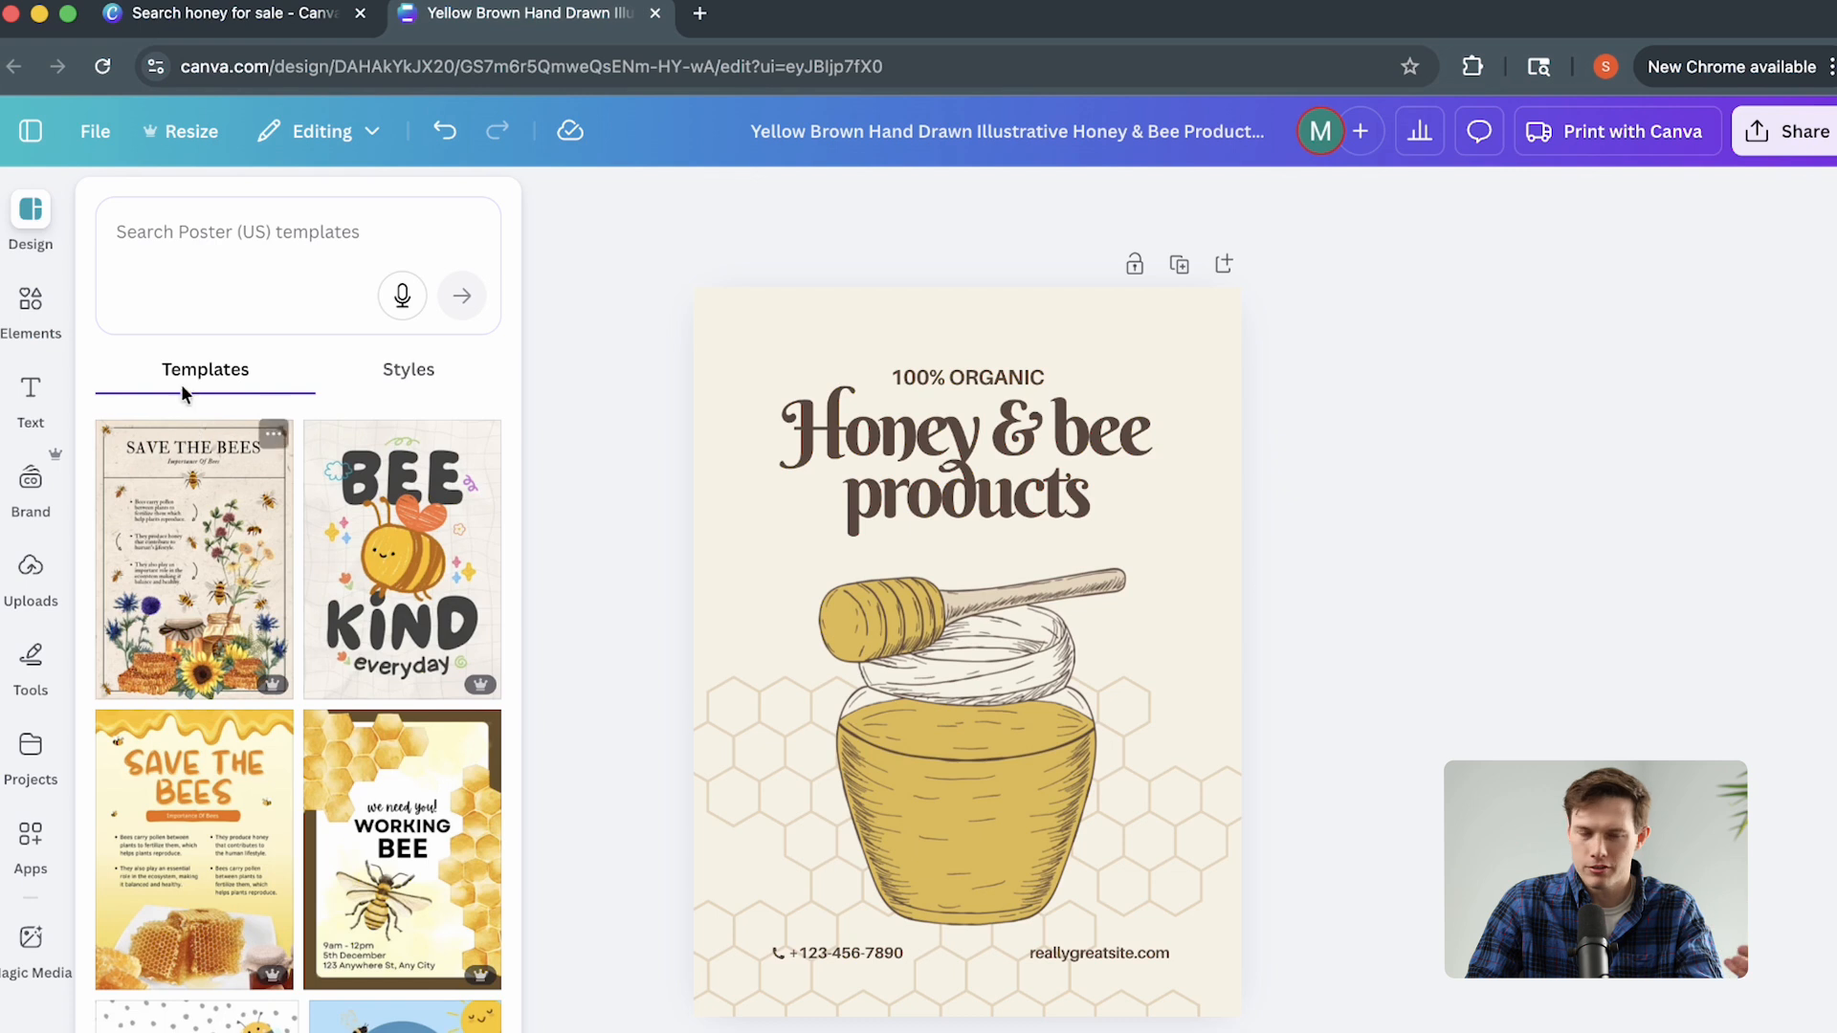
{"action": "left_click", "coordinate": [32, 304]}
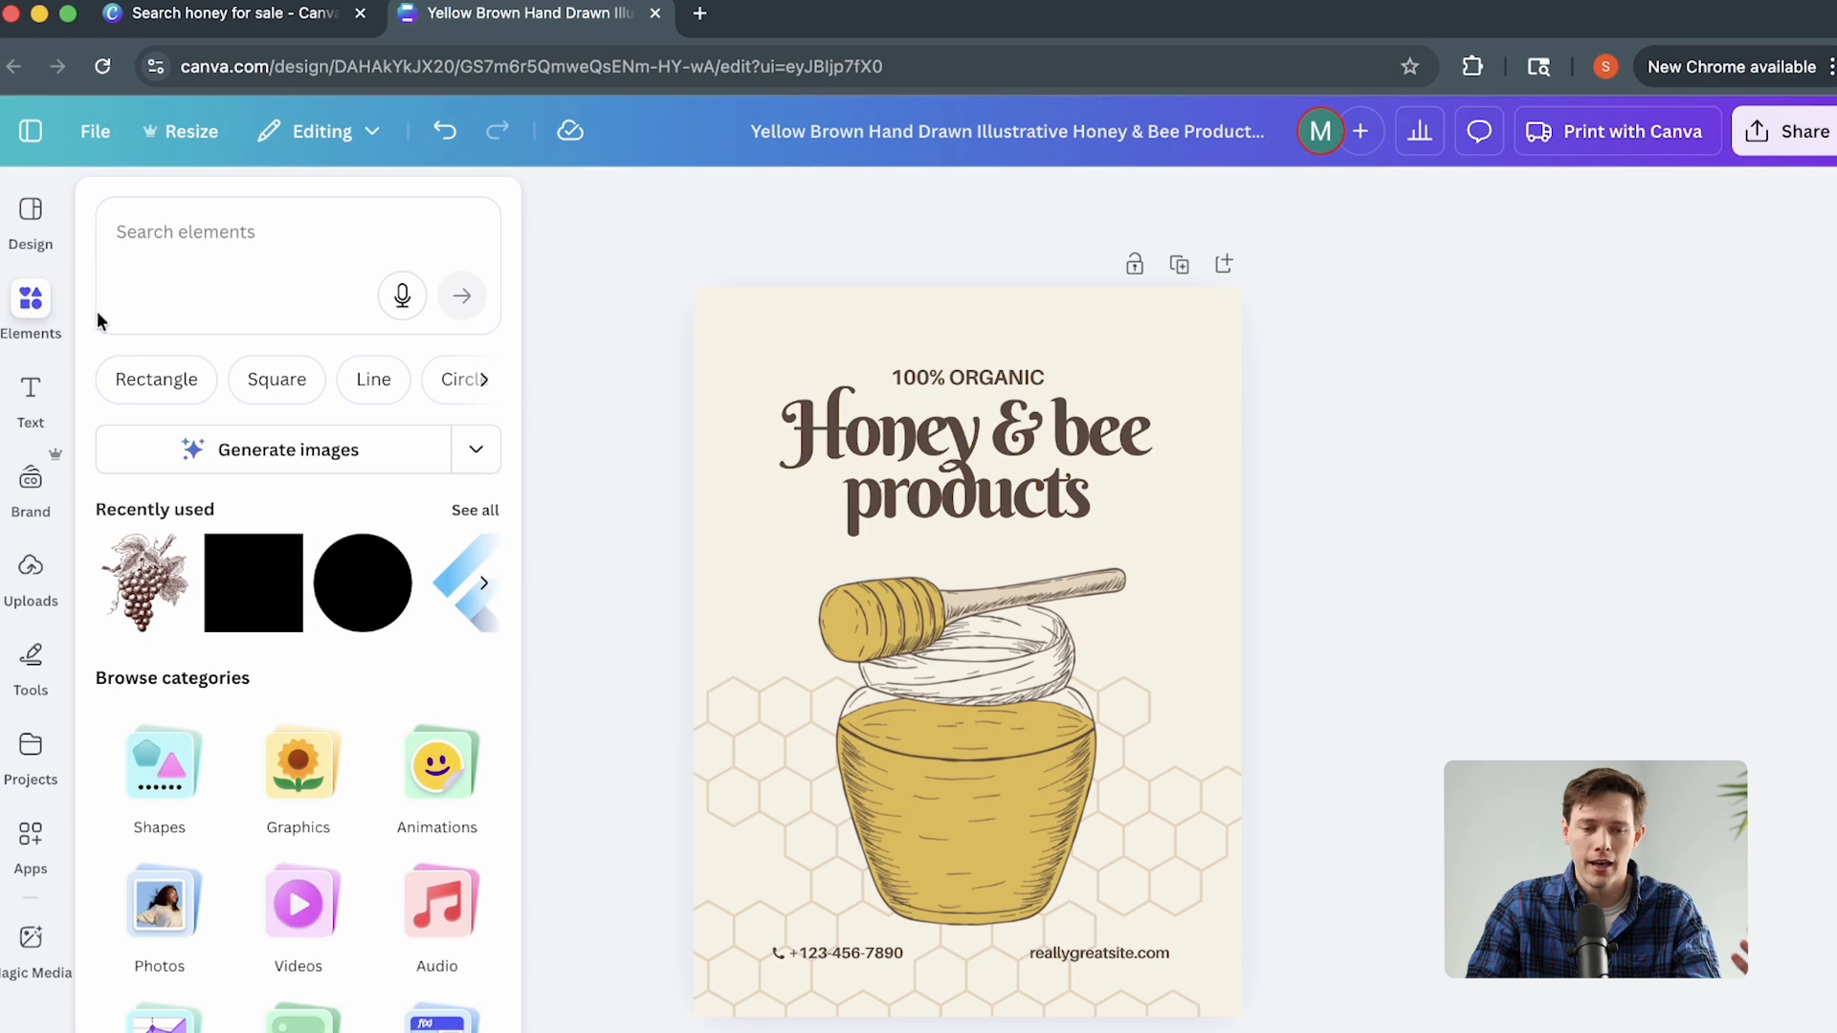
{"action": "scroll", "coordinate": [315, 555], "scroll_direction": "down", "scroll_amount": 2}
{"action": "scroll", "coordinate": [358, 431], "scroll_direction": "up", "scroll_amount": 2}
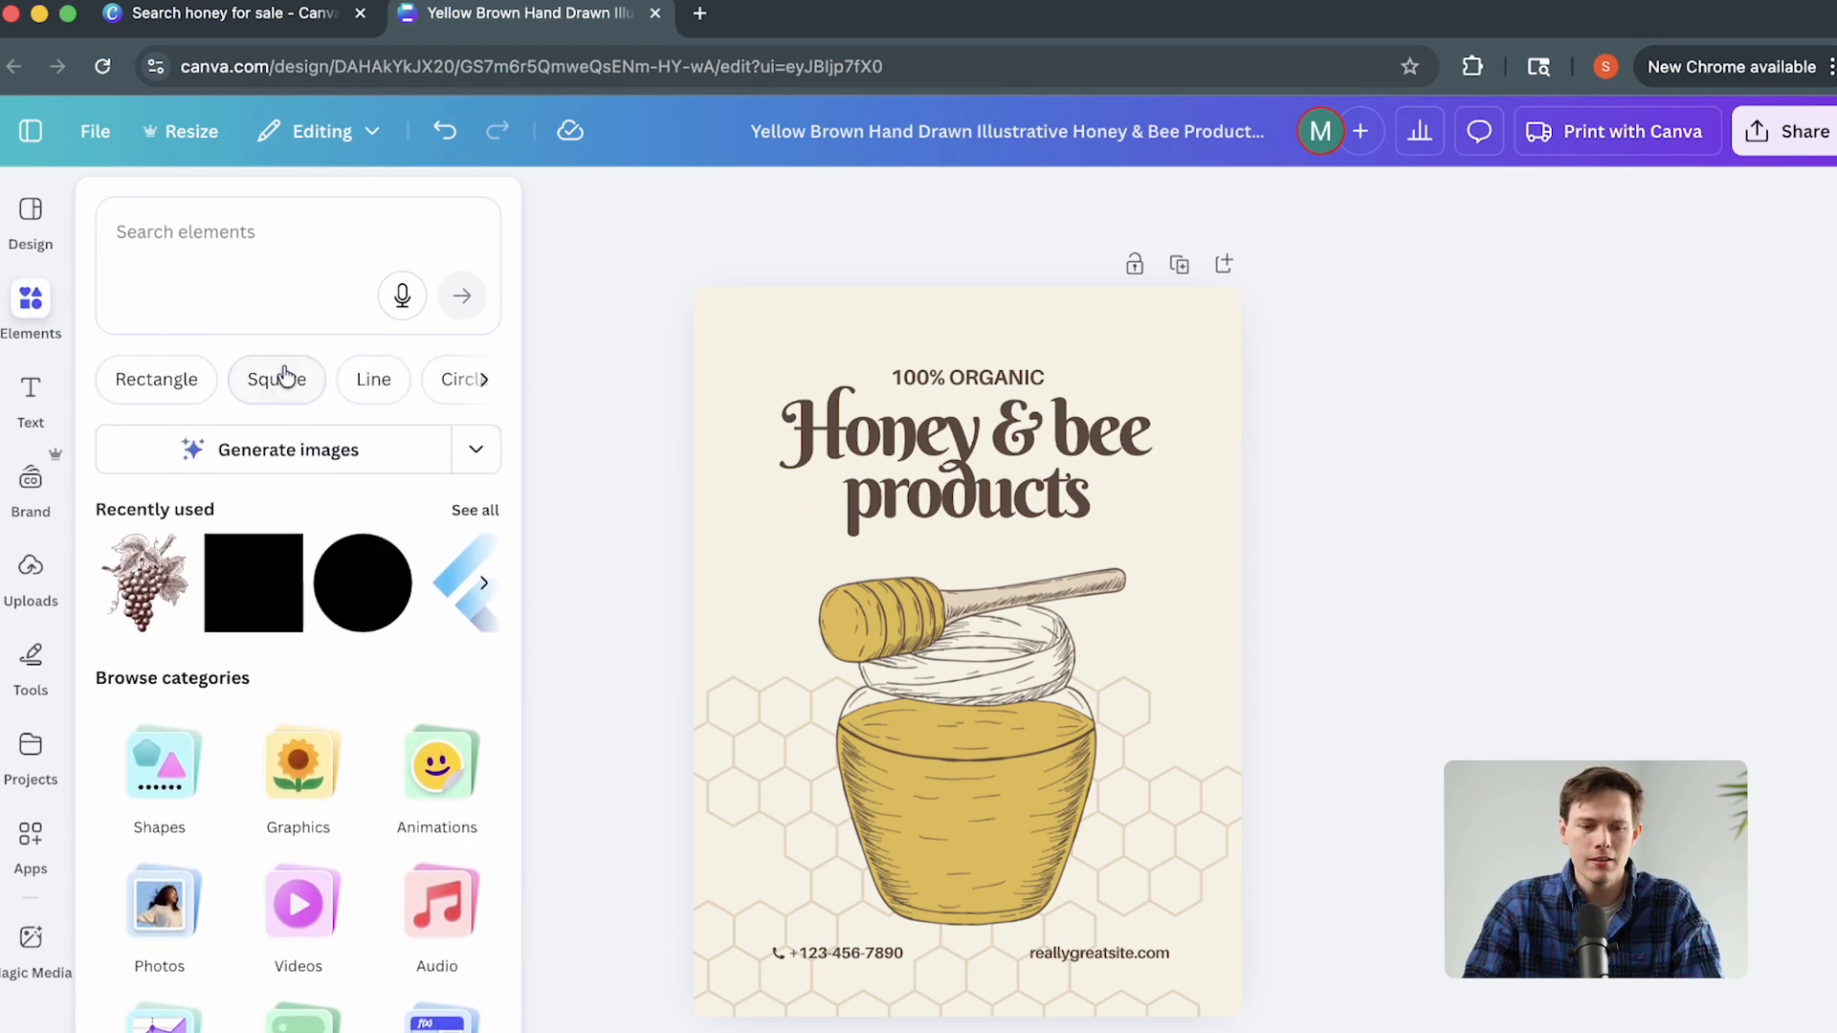
{"action": "scroll", "coordinate": [227, 787], "scroll_direction": "down", "scroll_amount": 3}
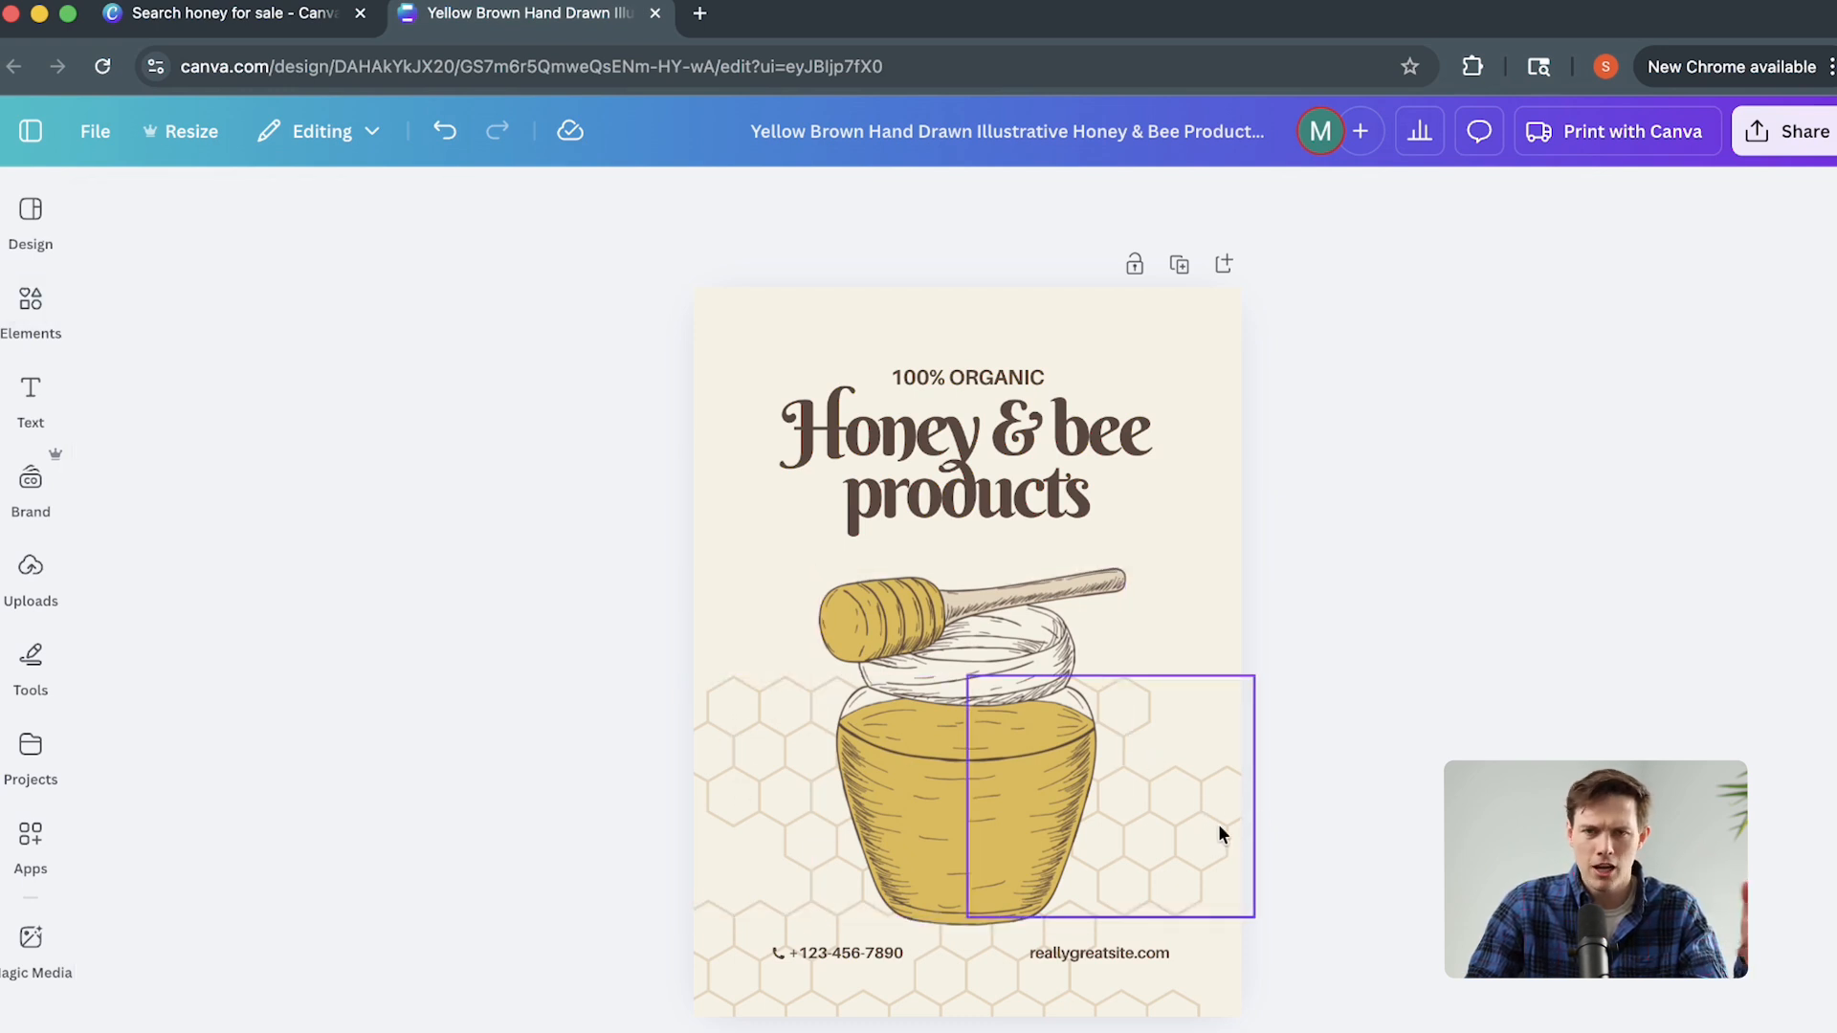
Place a phone-shaped device frame on the poster, over the right side of the honey jar.
{"action": "mouse_move", "coordinate": [23, 303]}
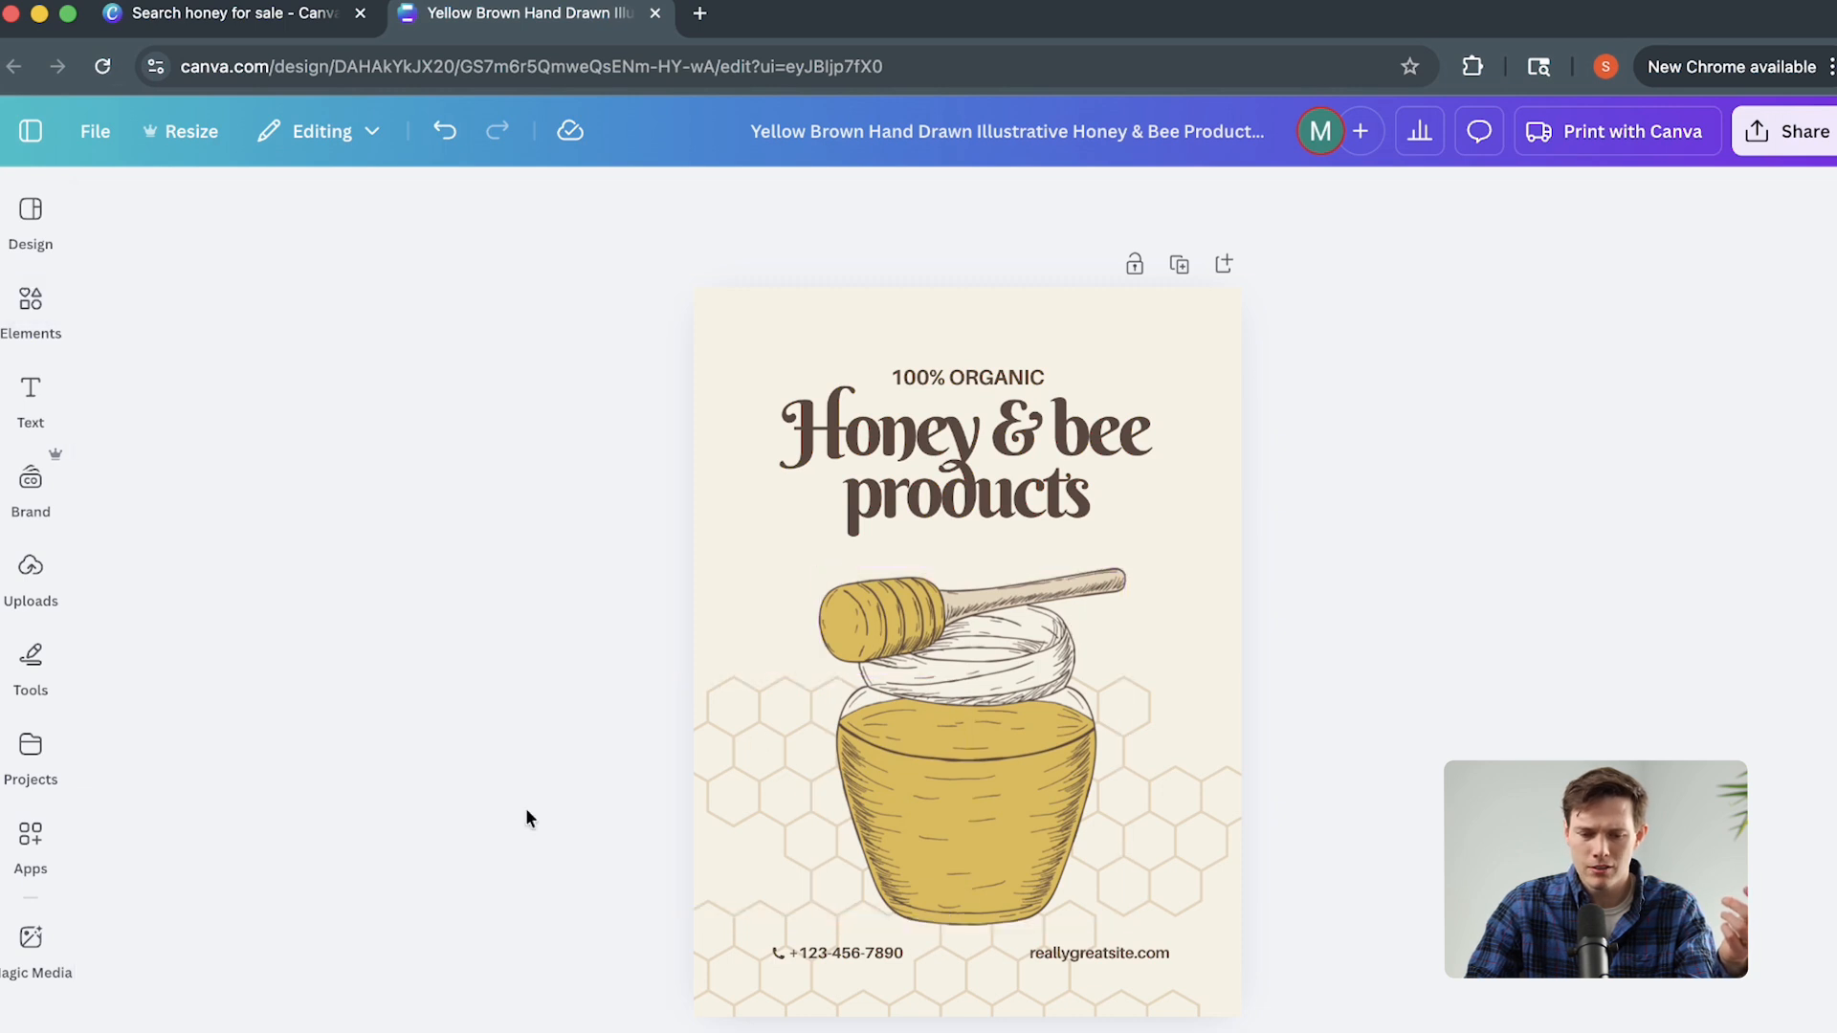
{"action": "left_click", "coordinate": [31, 301]}
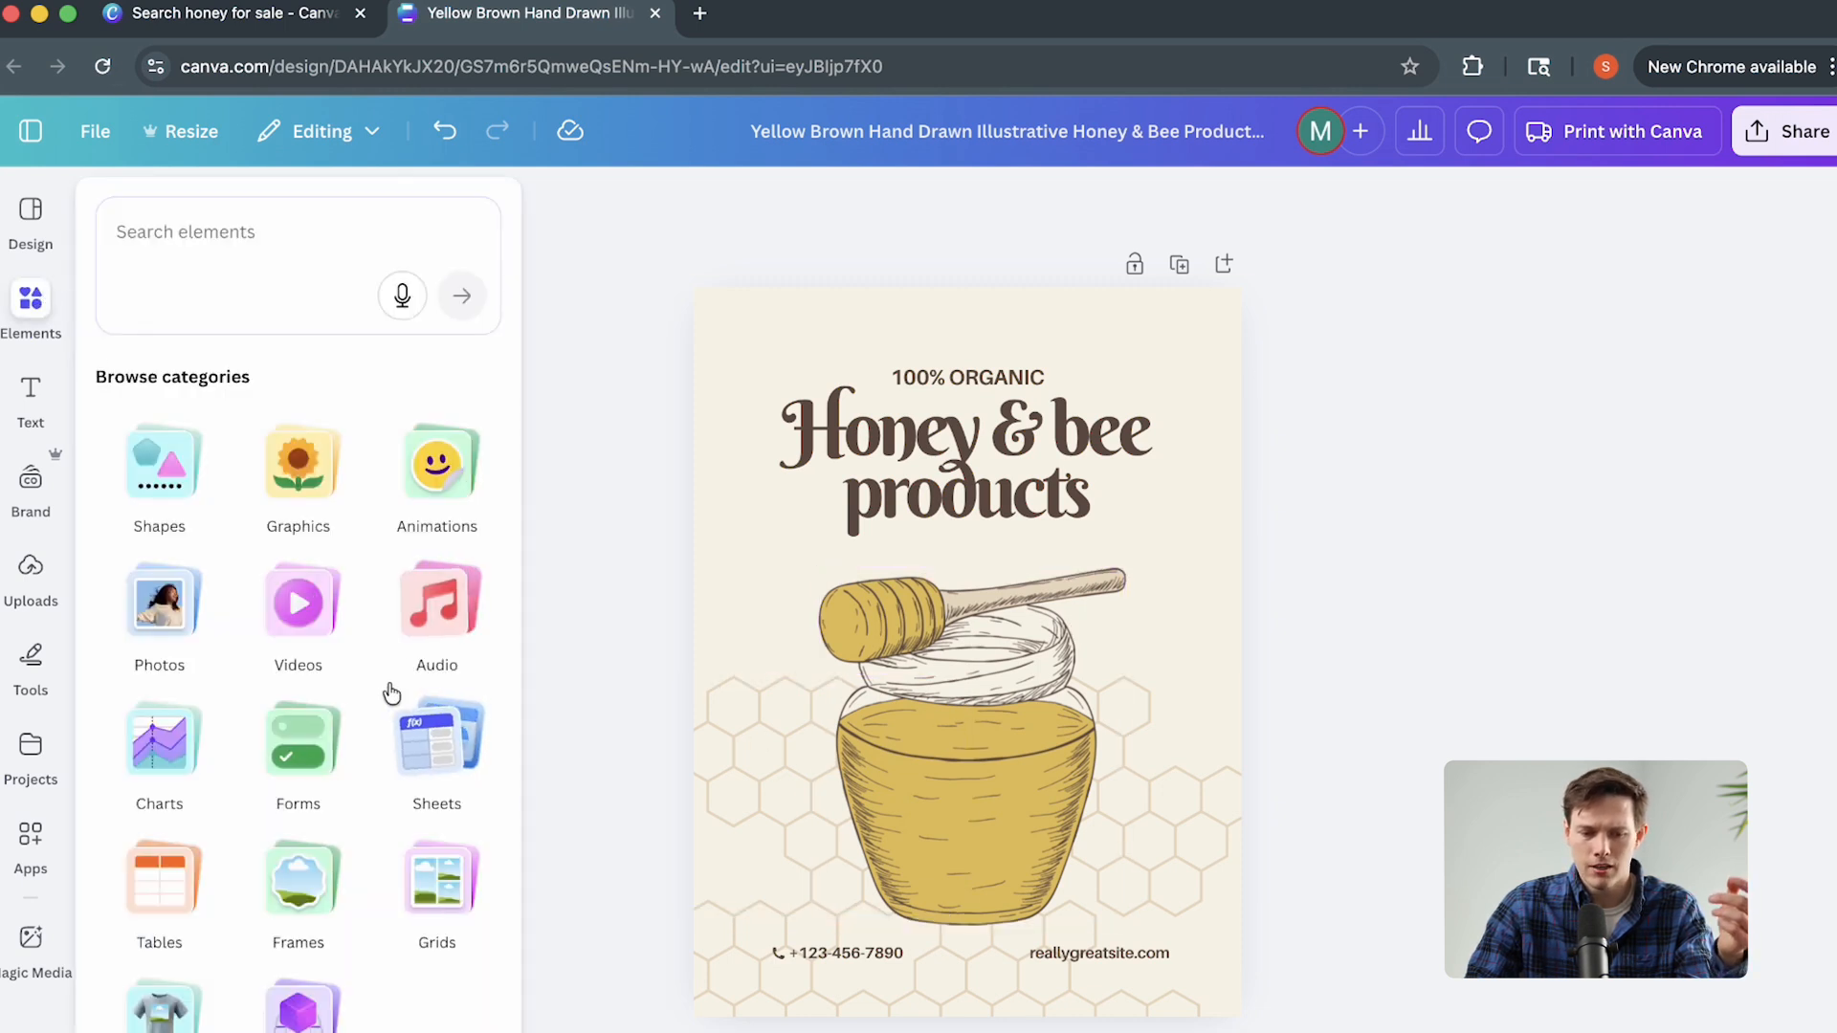
{"action": "left_click", "coordinate": [301, 858]}
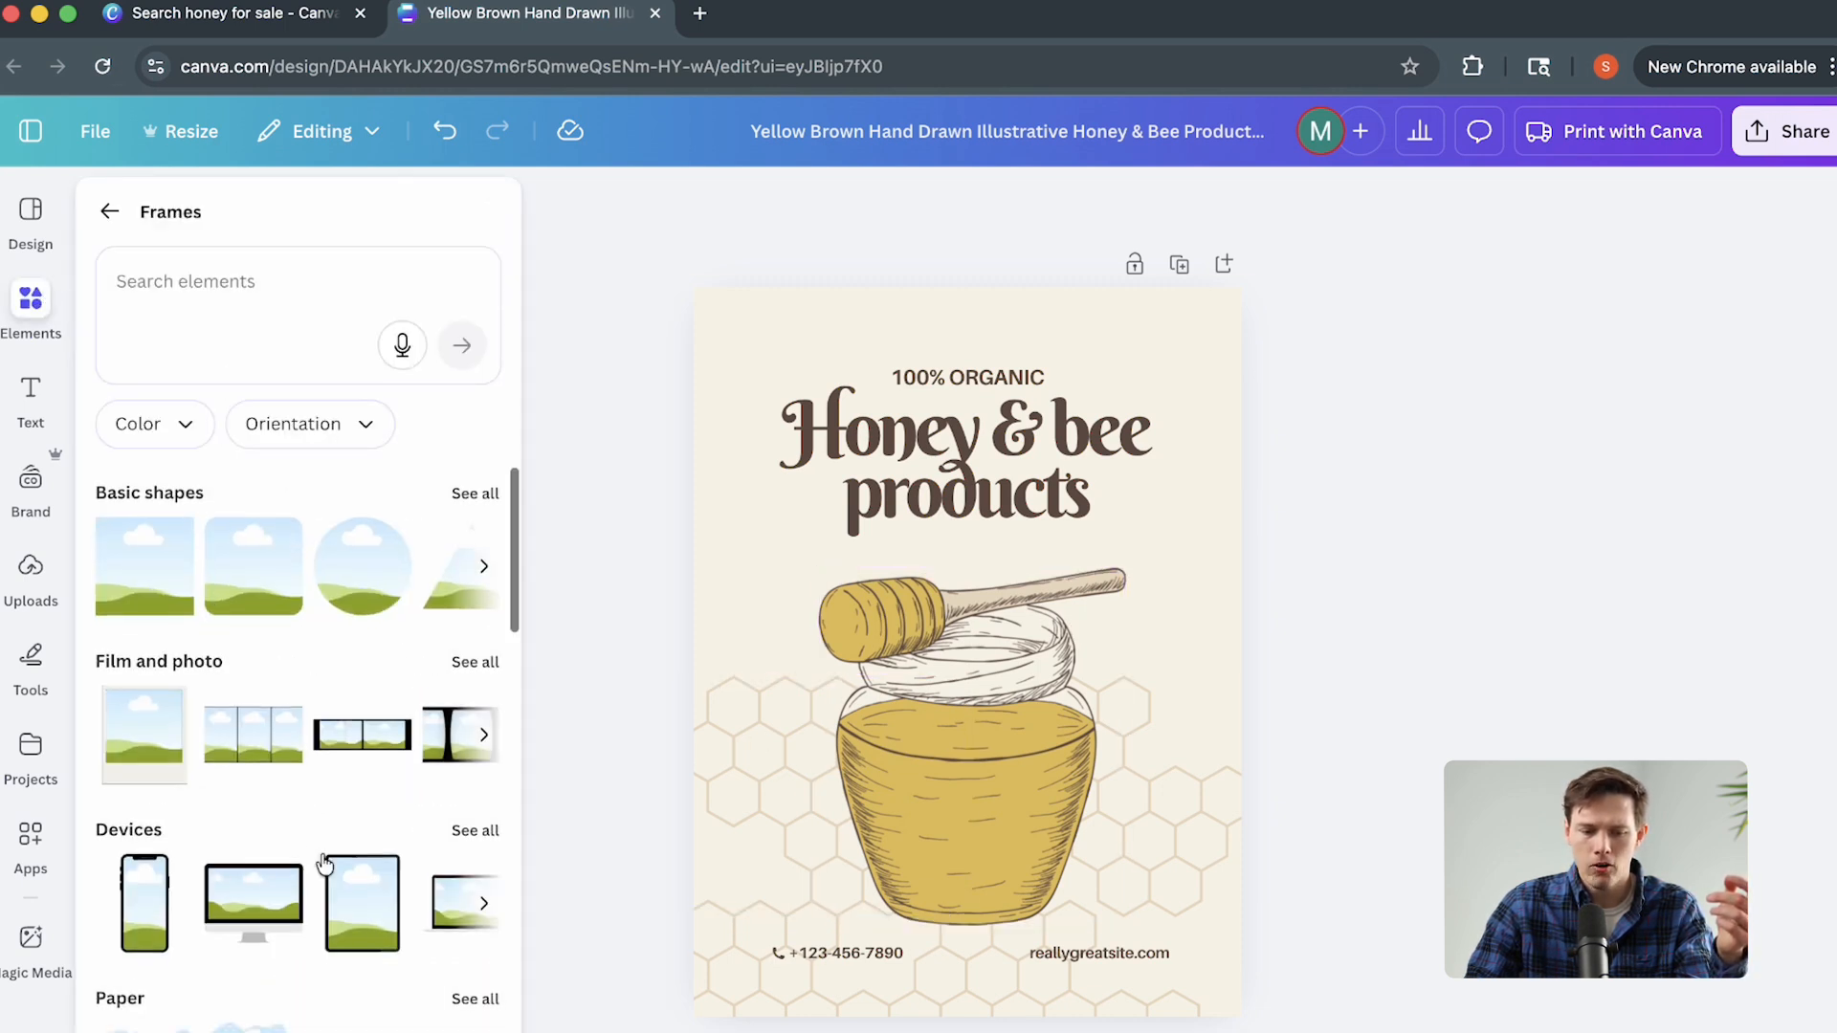
{"action": "scroll", "coordinate": [298, 865], "scroll_direction": "down", "scroll_amount": 2}
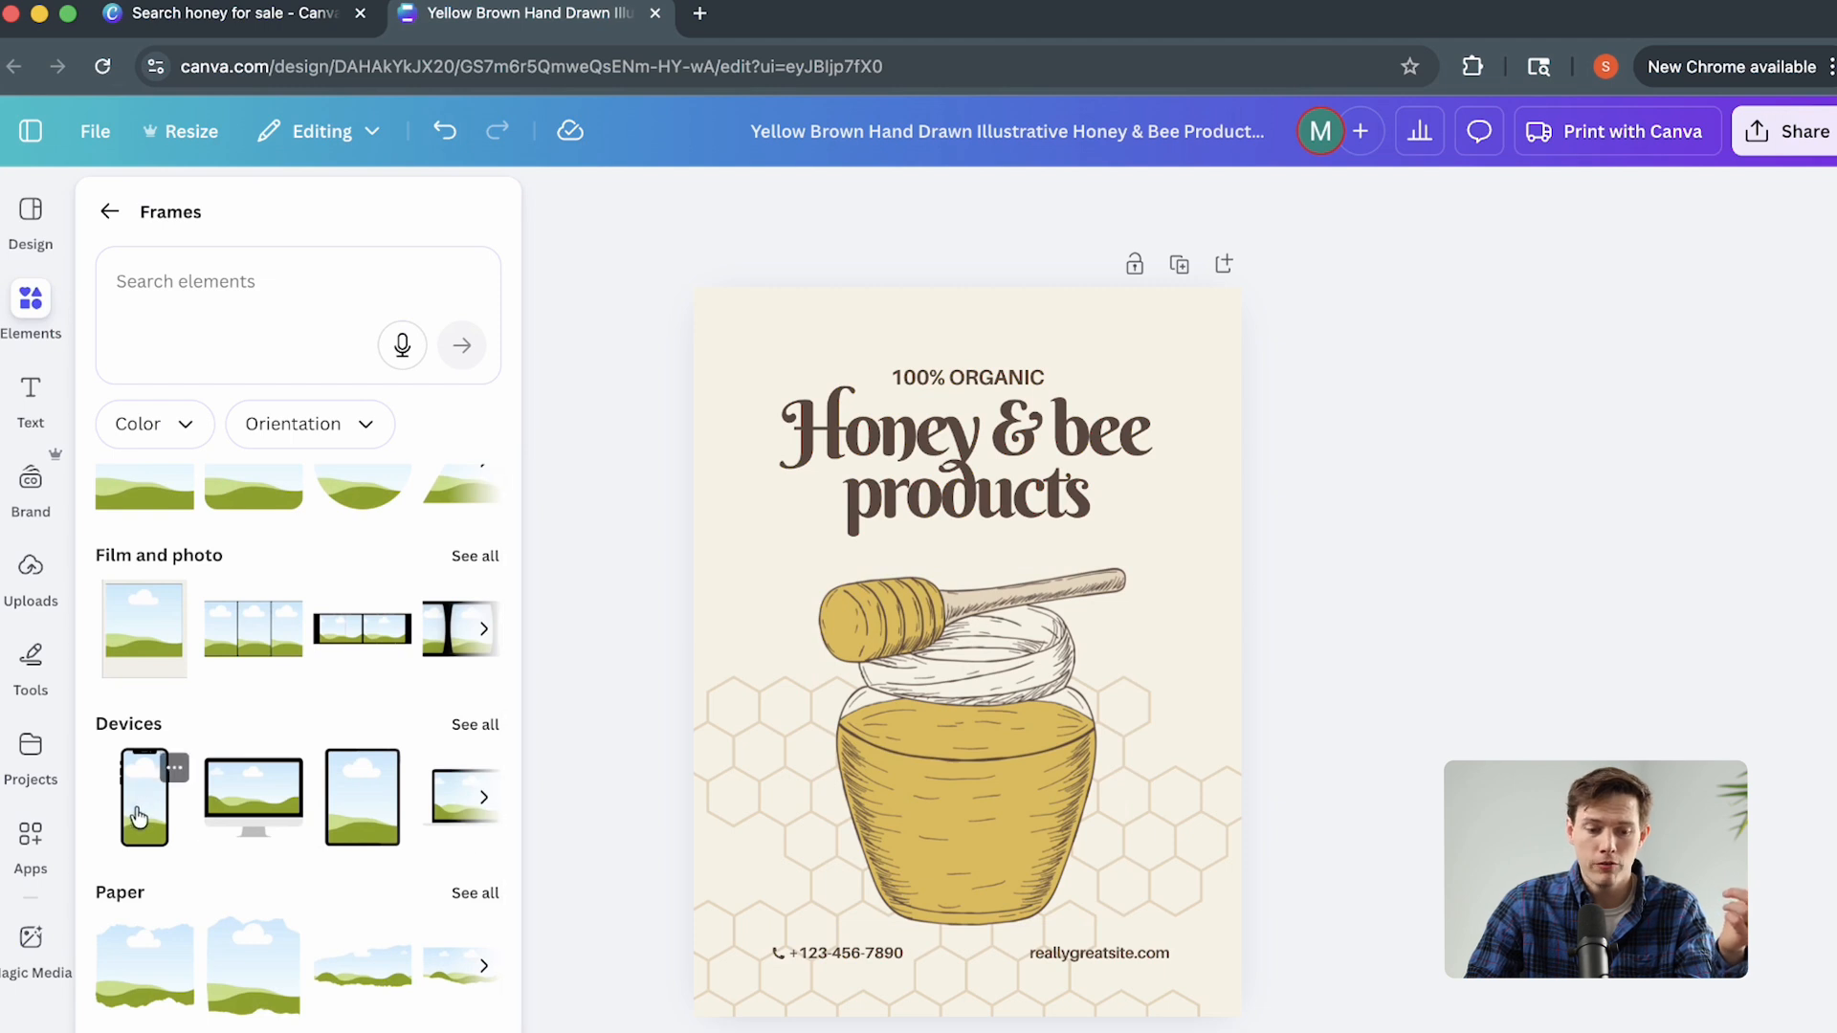
{"action": "left_click_drag", "start_coordinate": [144, 804], "coordinate": [1066, 584]}
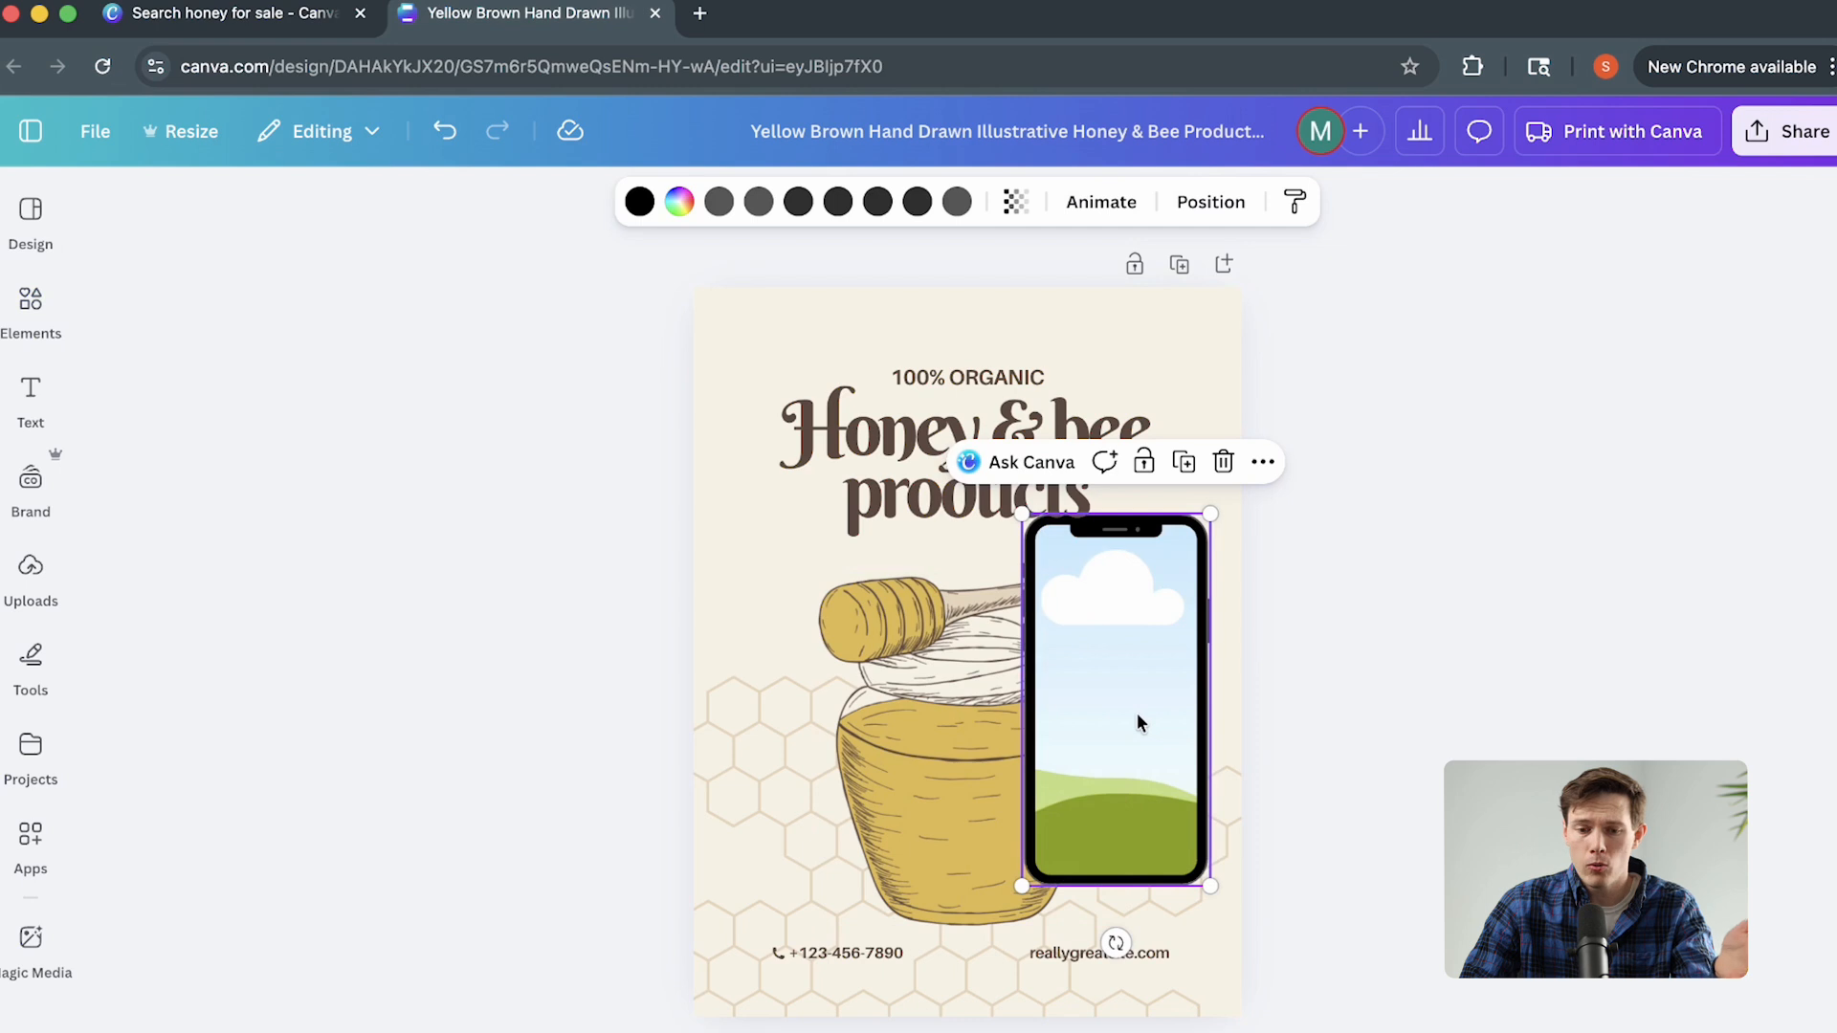
Search the photo elements for "honeybee" and look through the matching pictures.
{"action": "left_click", "coordinate": [31, 304]}
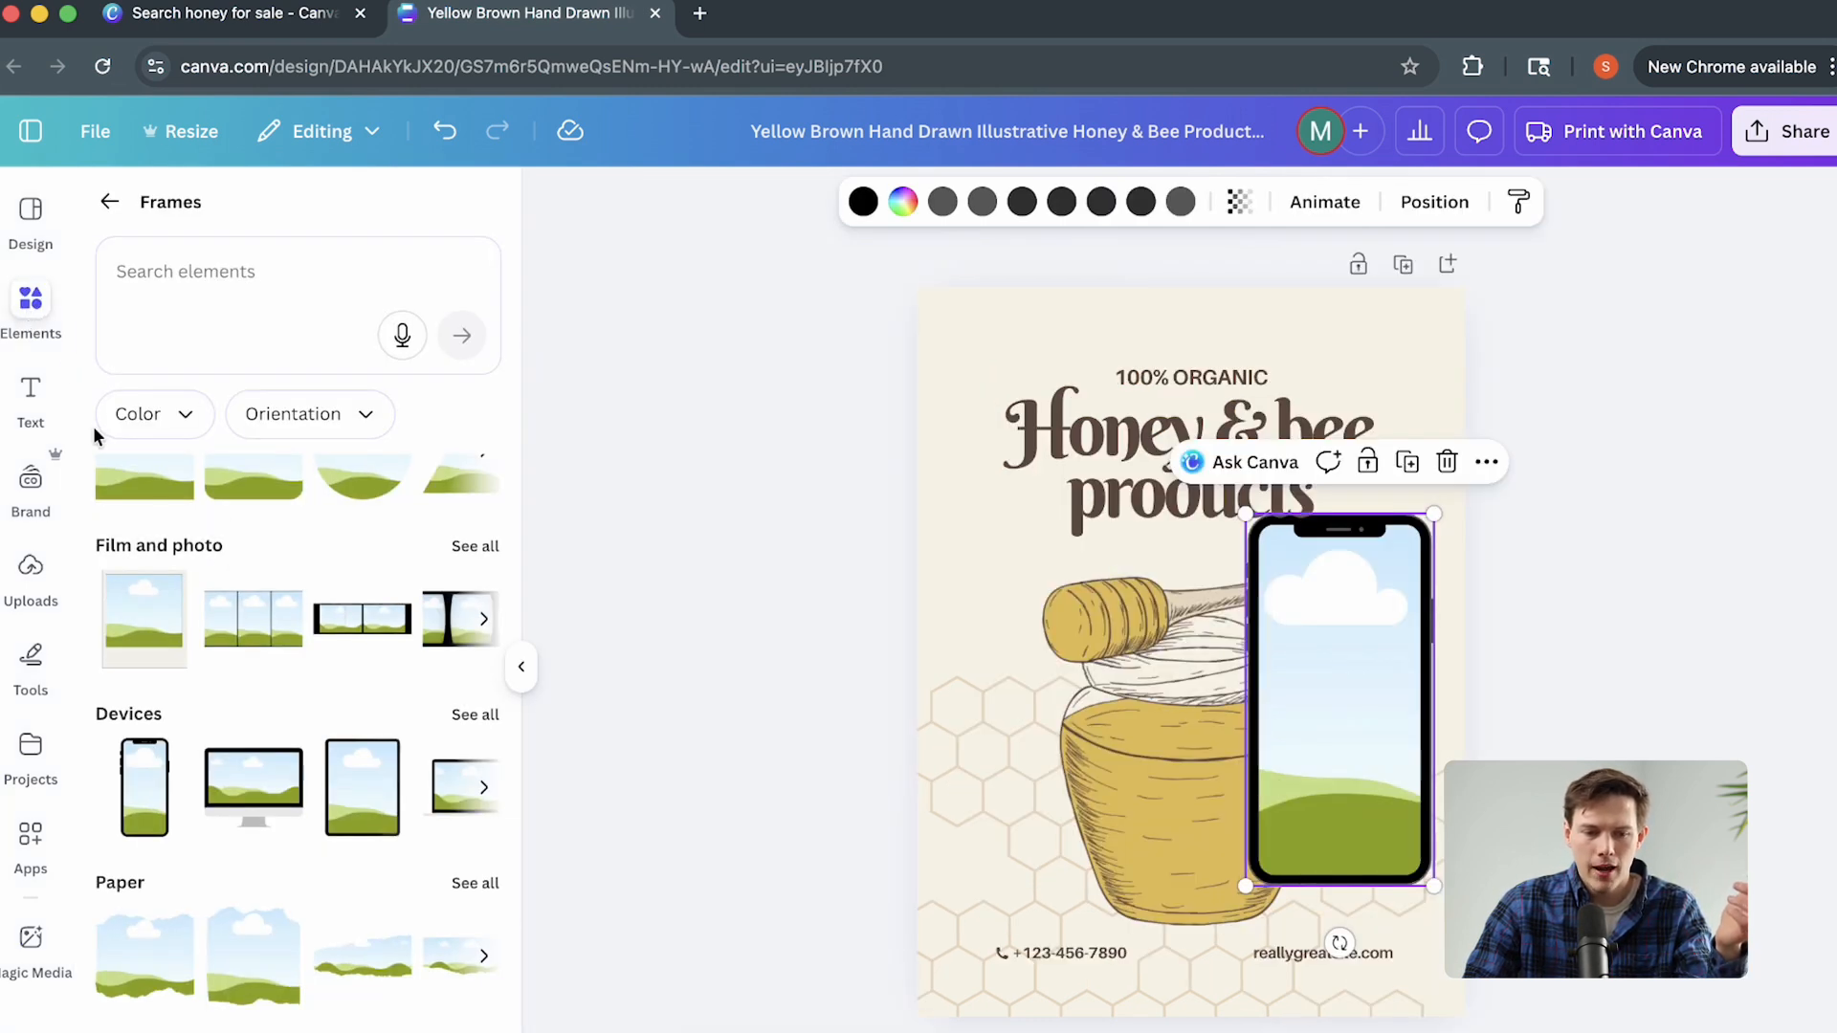
{"action": "left_click", "coordinate": [111, 205]}
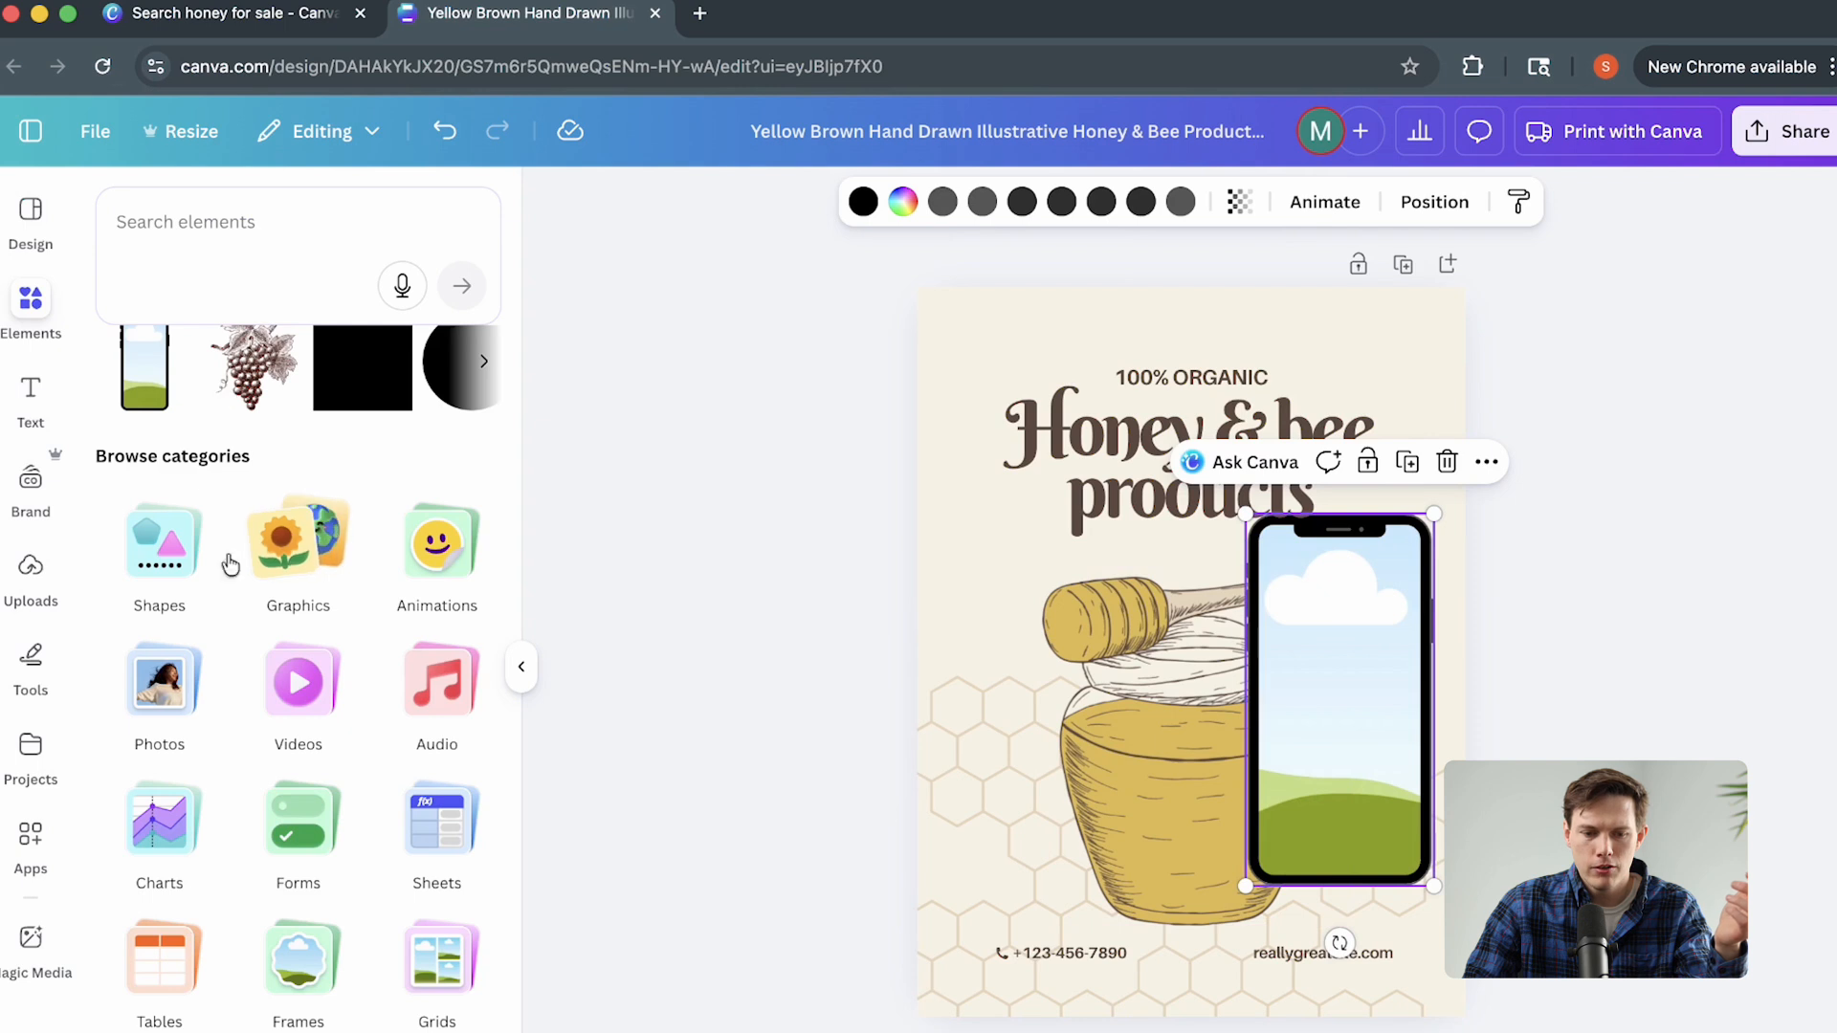
{"action": "left_click", "coordinate": [172, 670]}
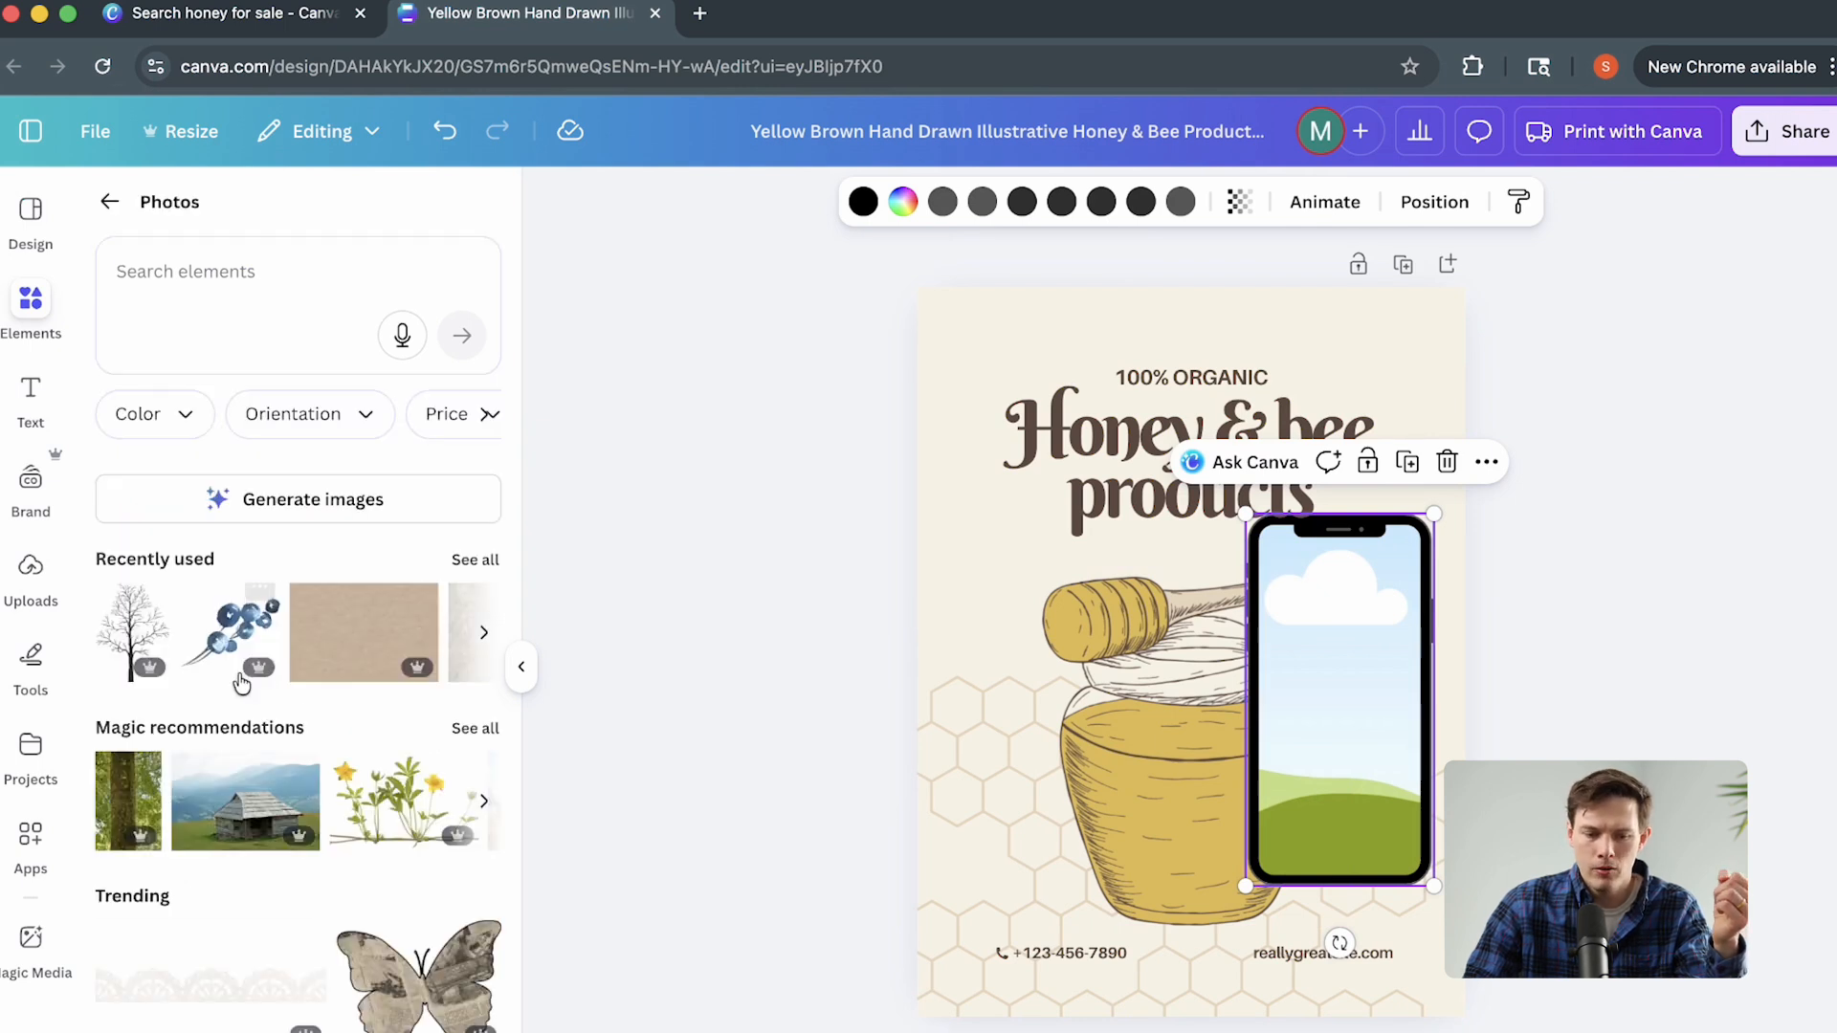
{"action": "scroll", "coordinate": [230, 718], "scroll_direction": "down", "scroll_amount": 10}
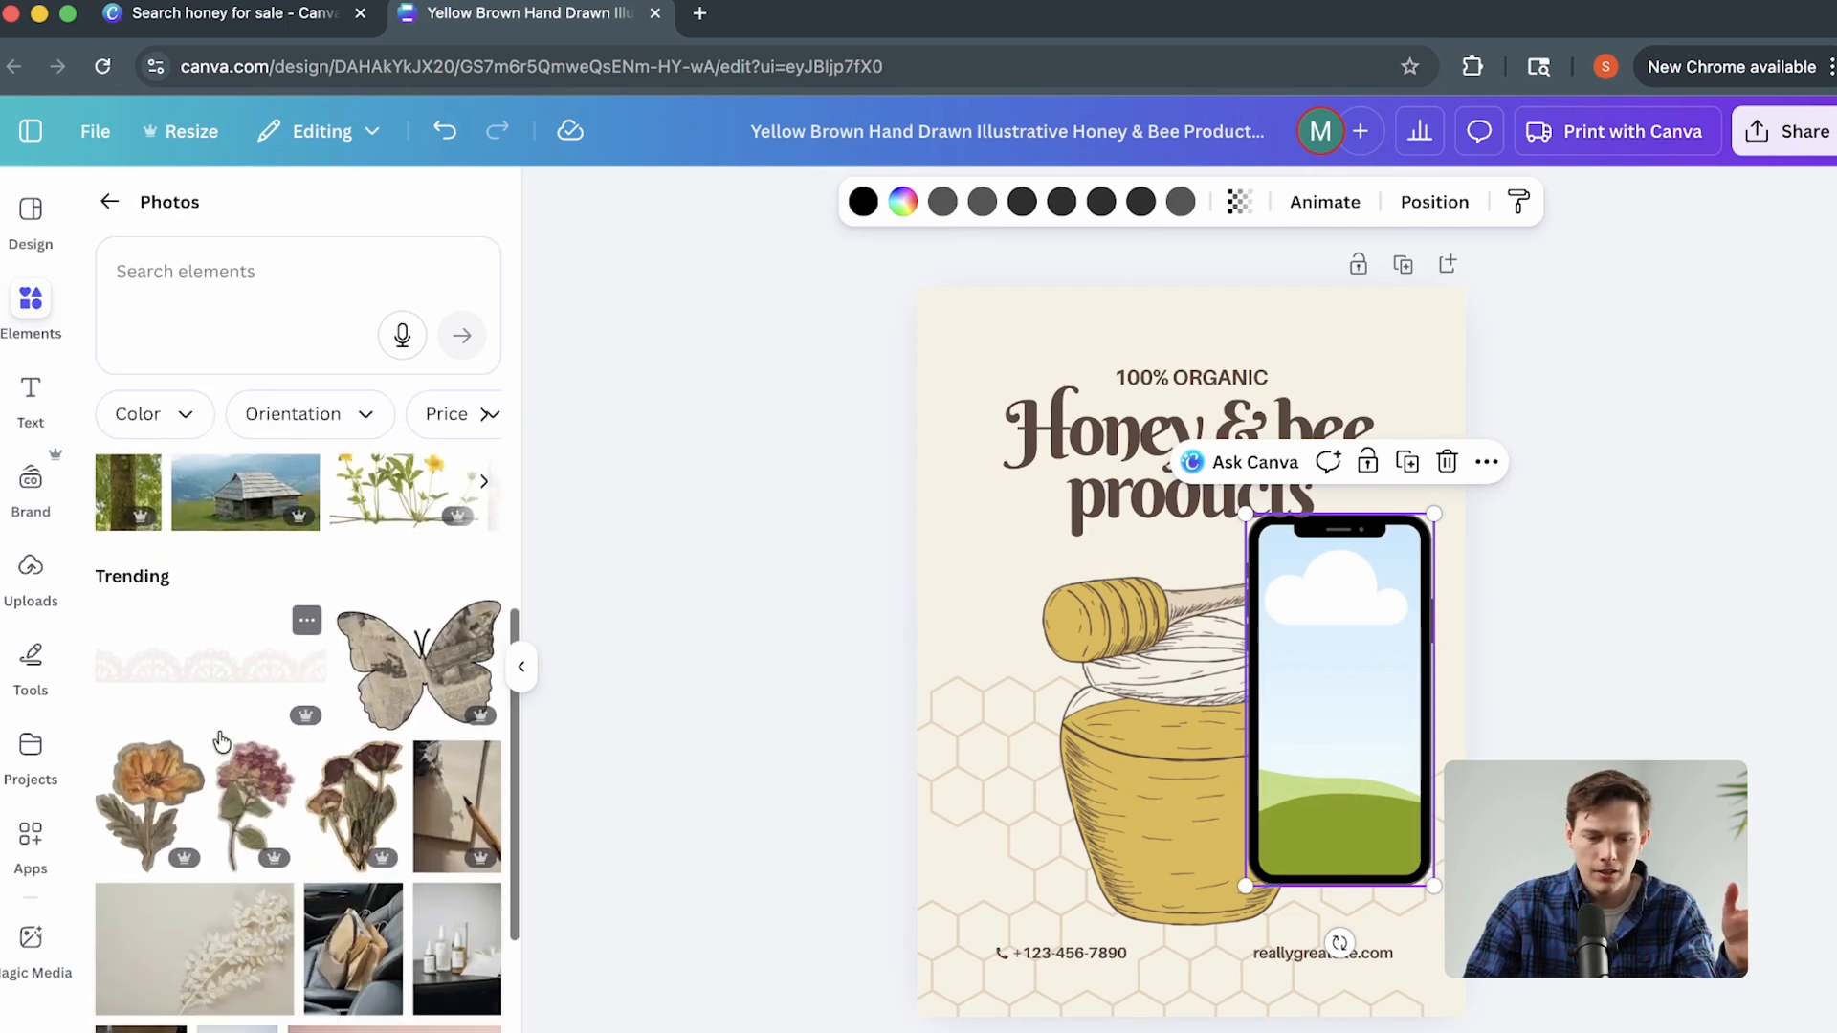
{"action": "scroll", "coordinate": [220, 737], "scroll_direction": "up", "scroll_amount": 10}
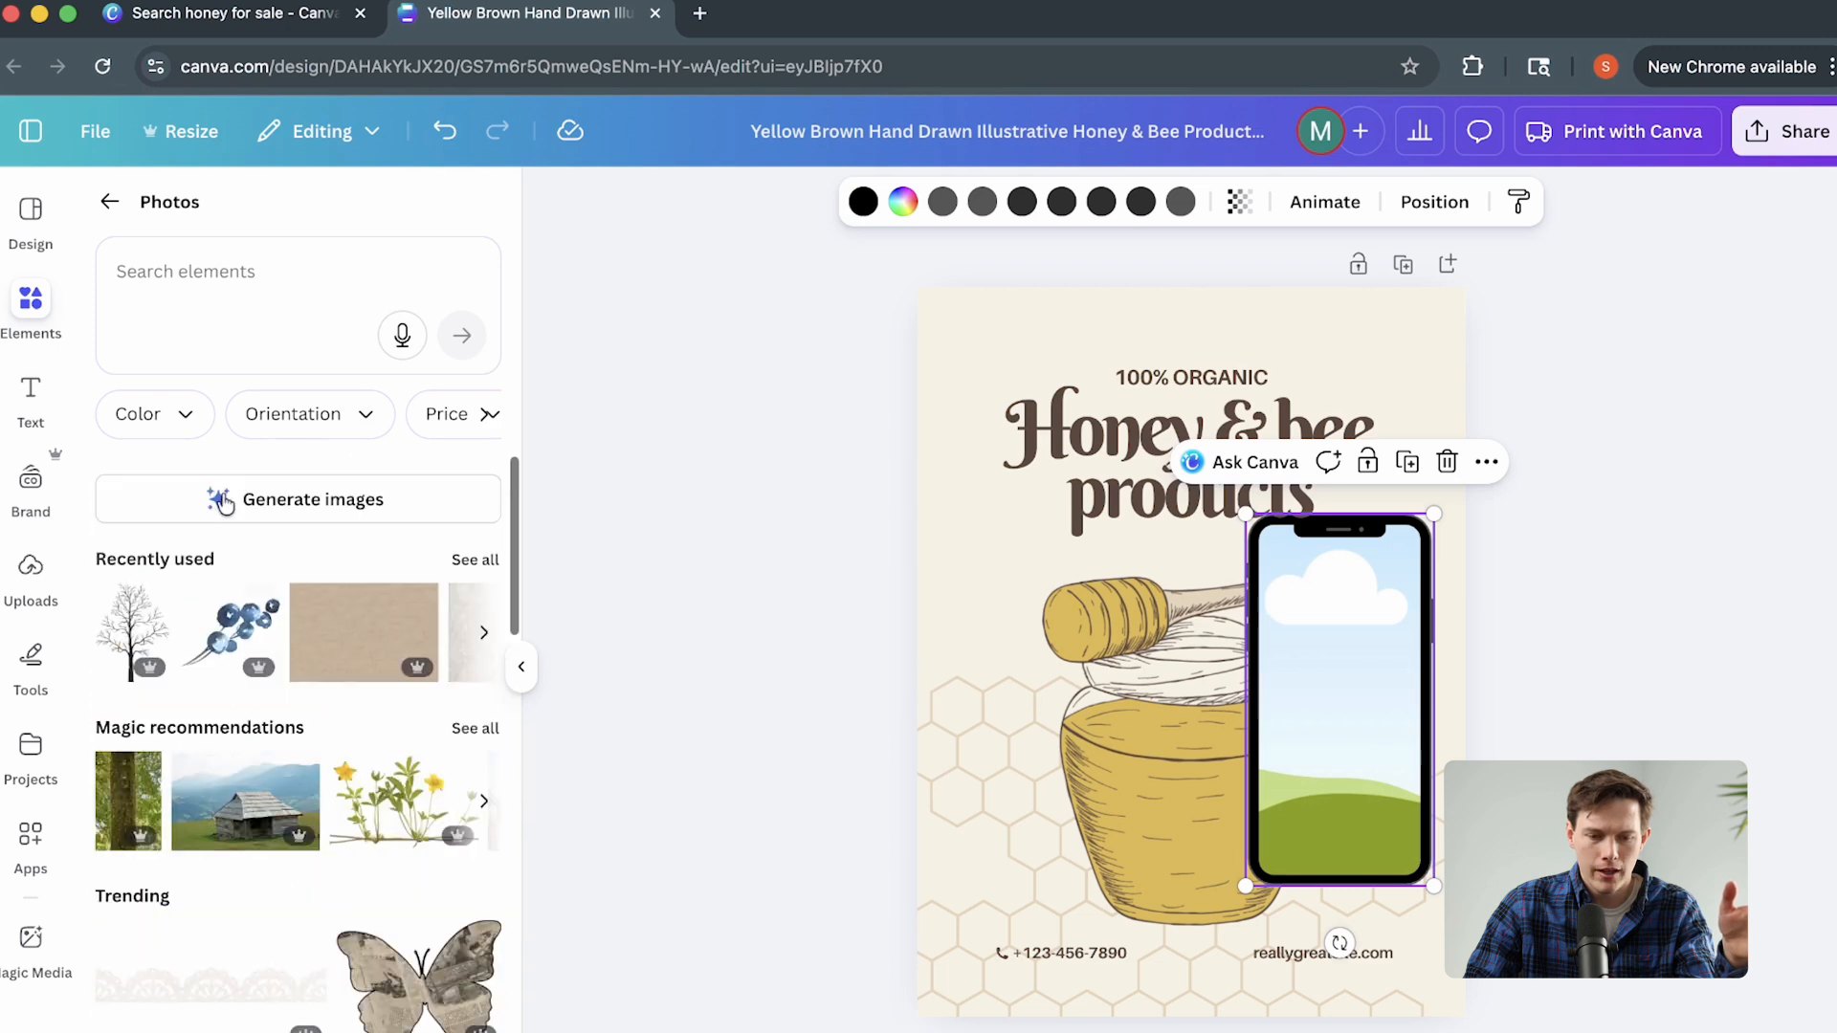
{"action": "left_click", "coordinate": [232, 275]}
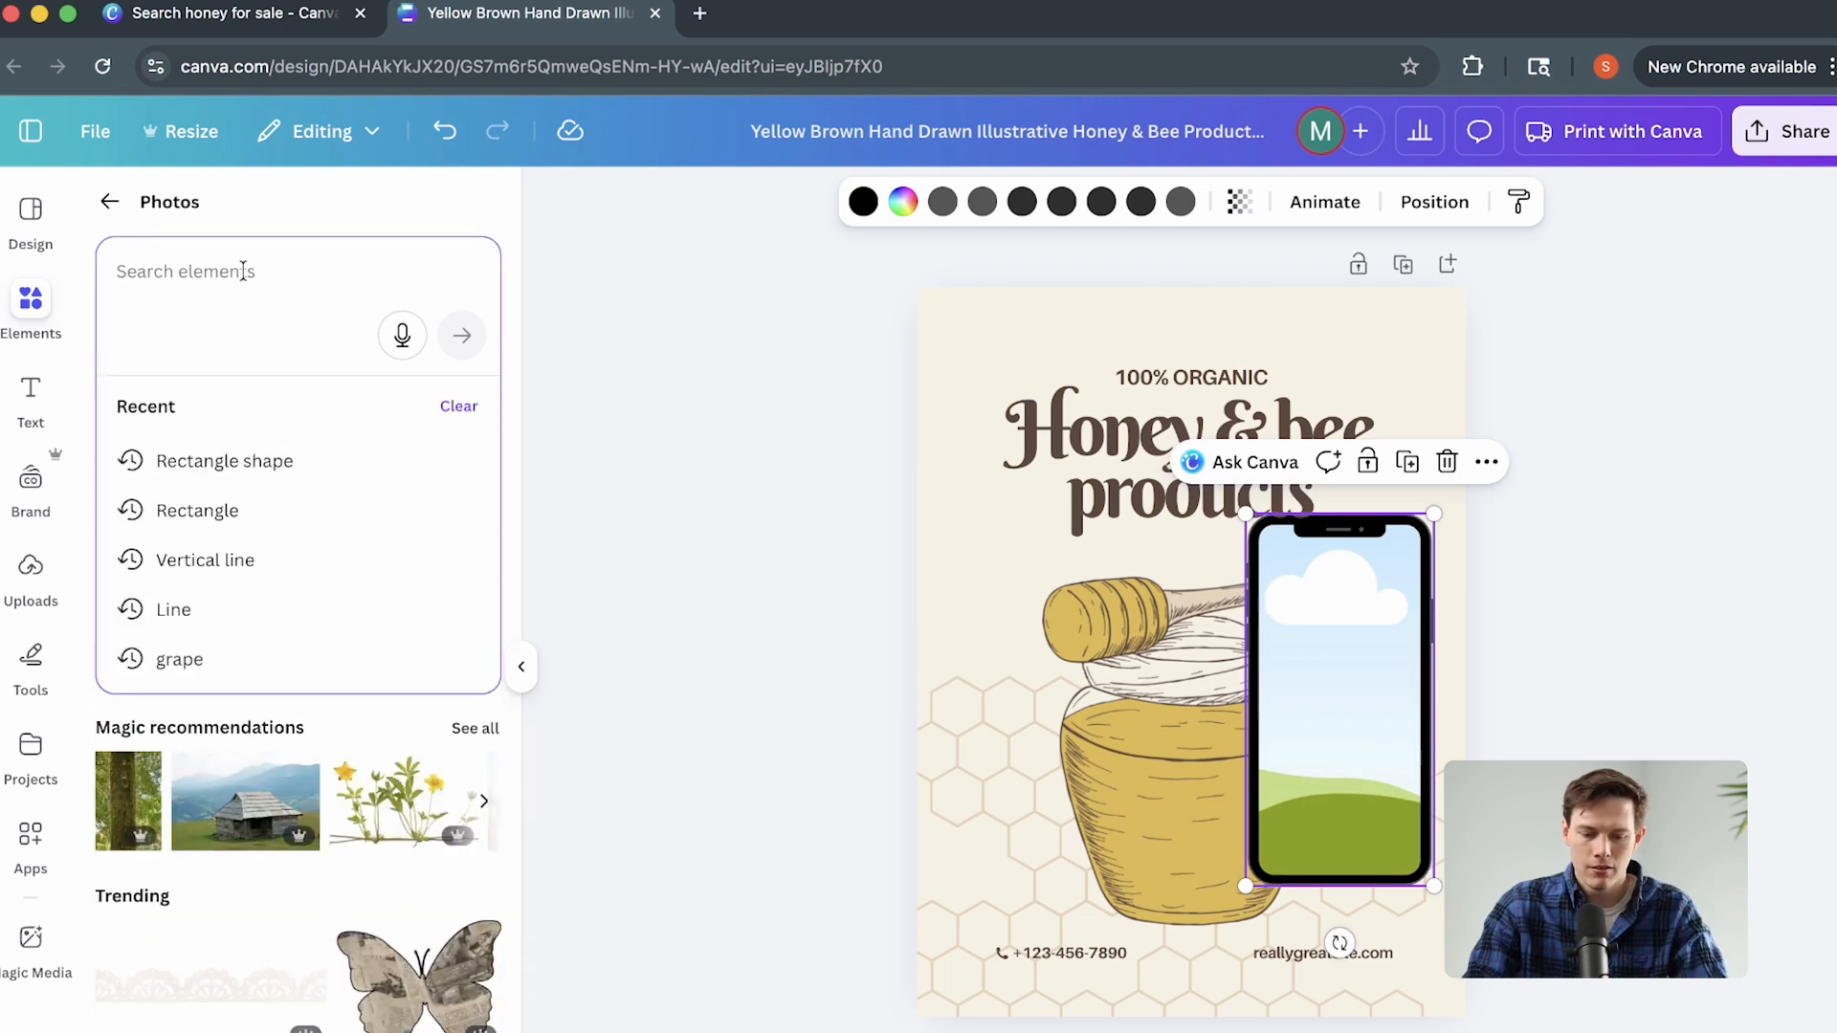
{"action": "type", "text": "honey"}
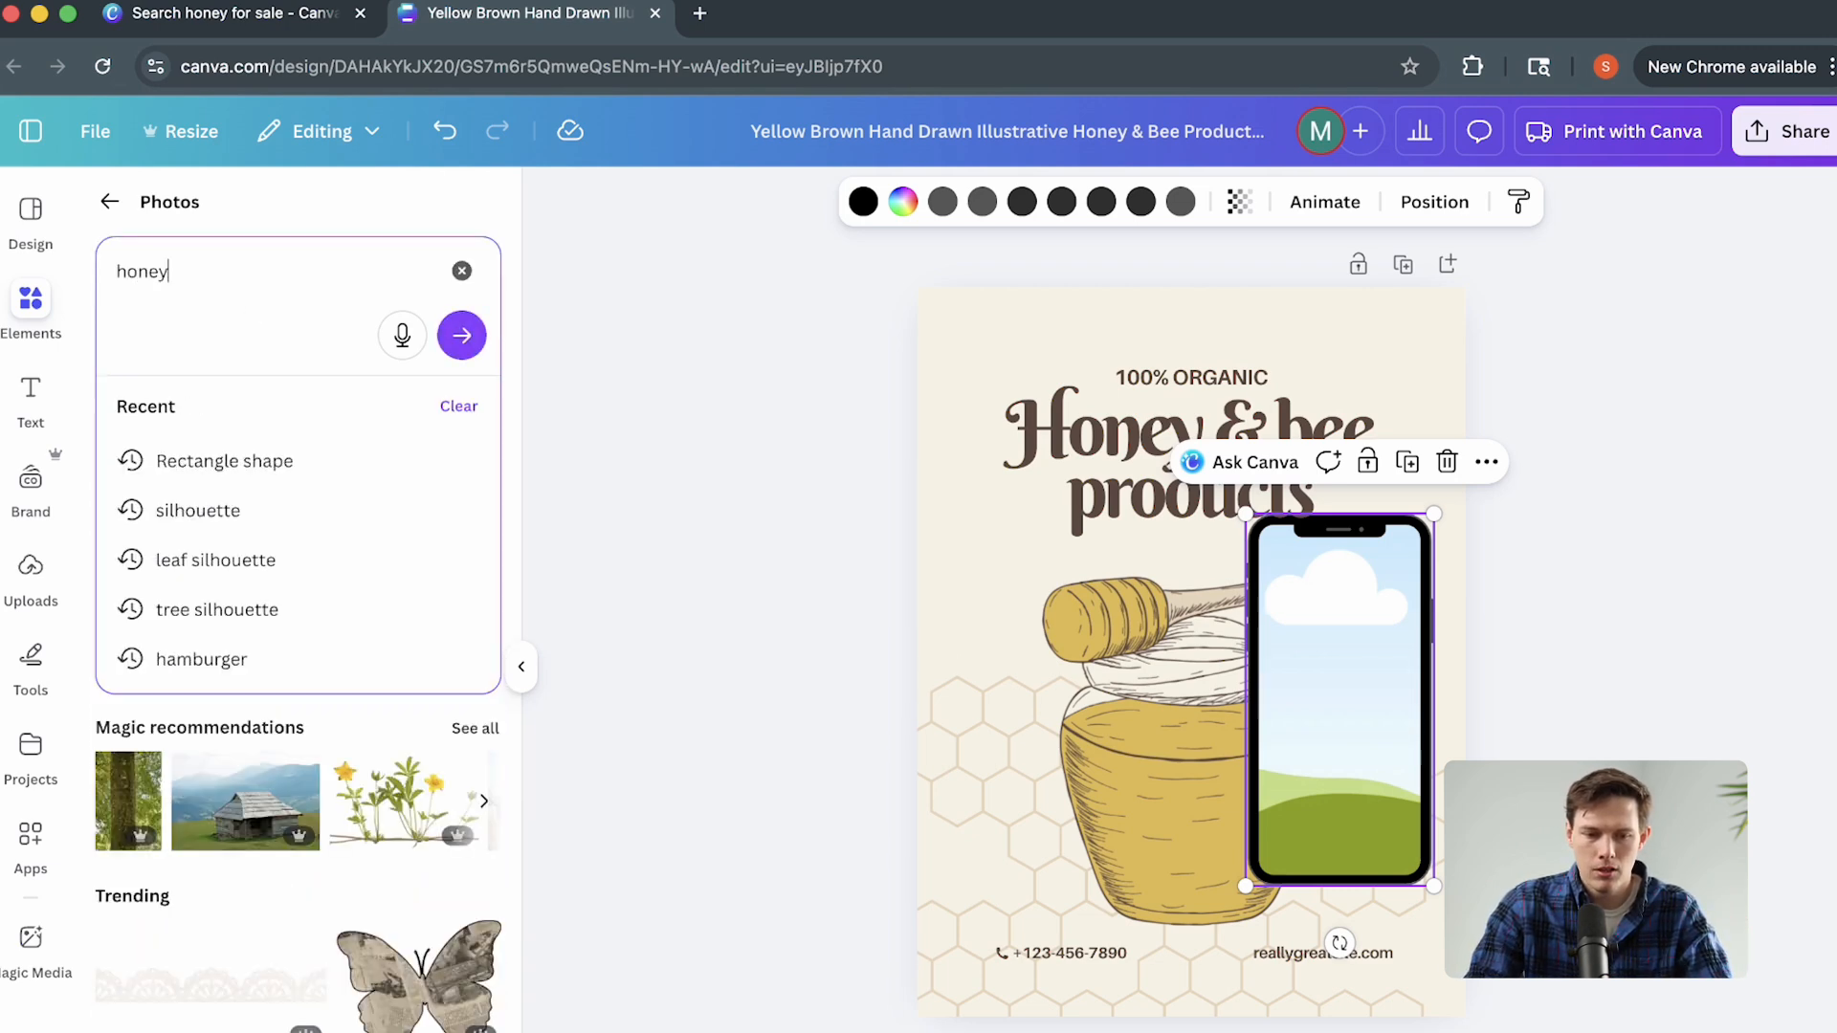
{"action": "type", "text": "bee"}
{"action": "key", "text": "Return"}
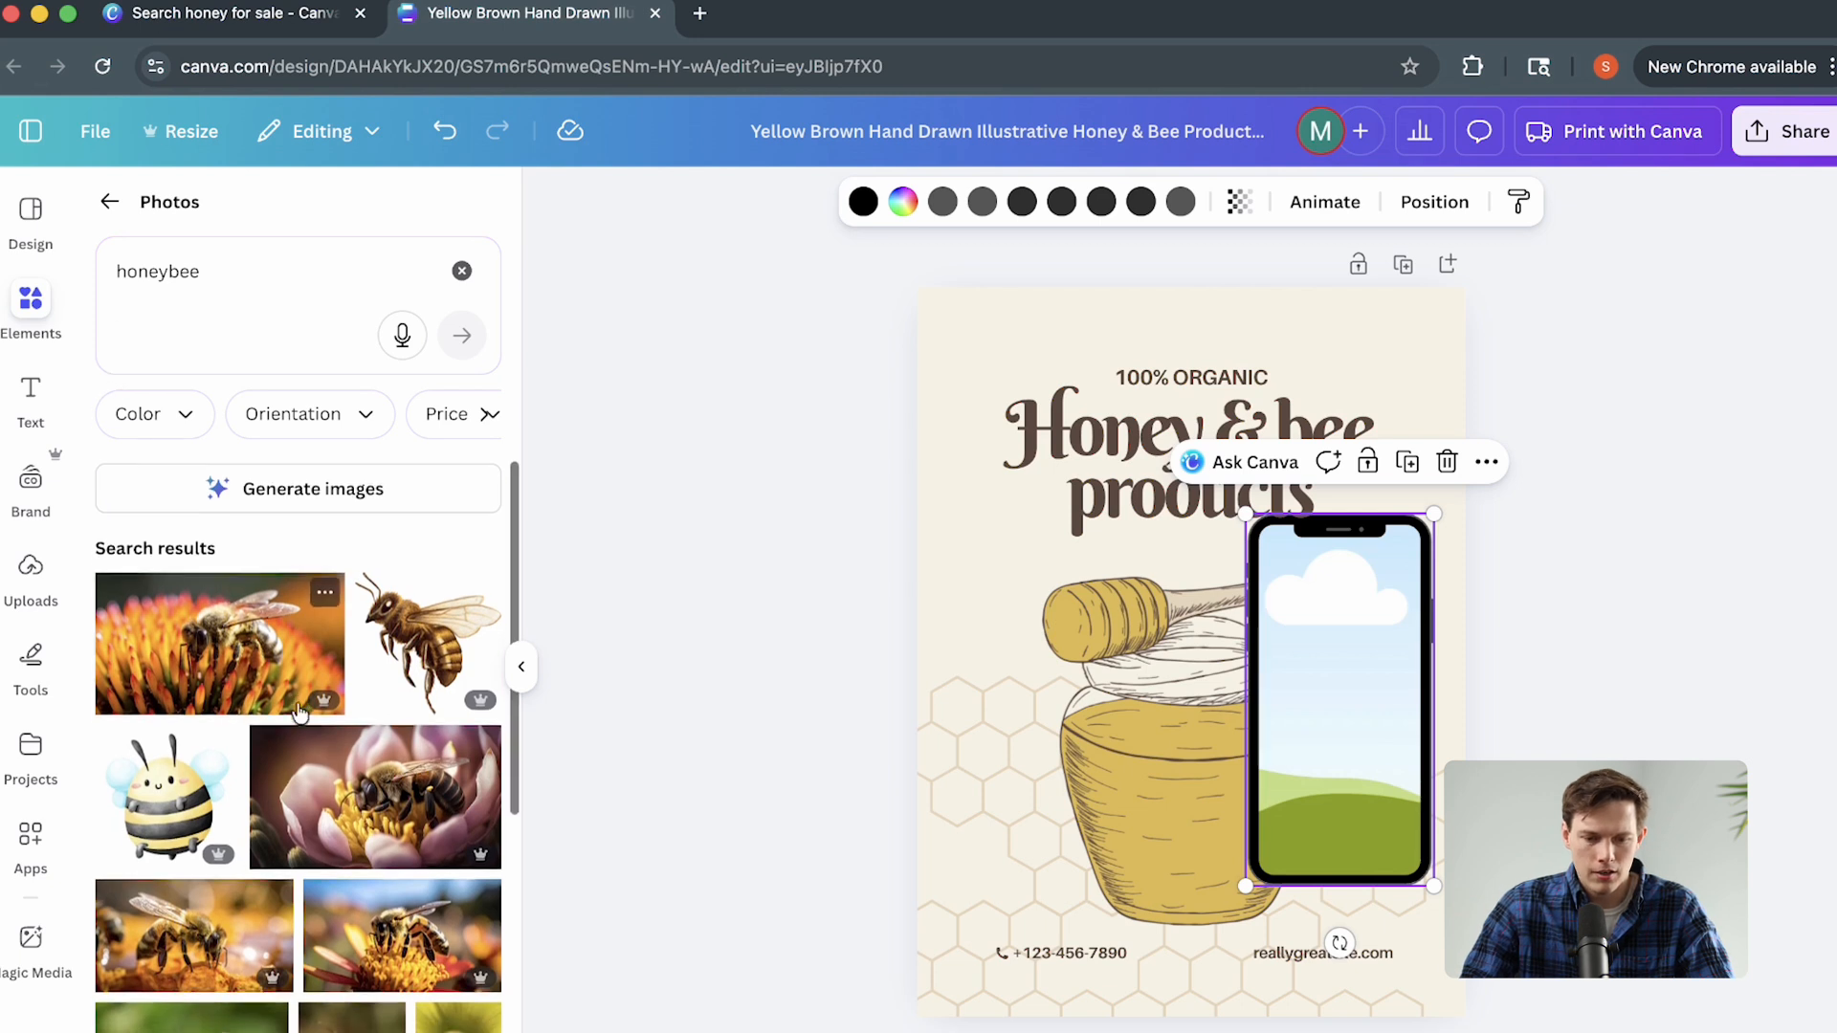
{"action": "scroll", "coordinate": [297, 713], "scroll_direction": "down", "scroll_amount": 5}
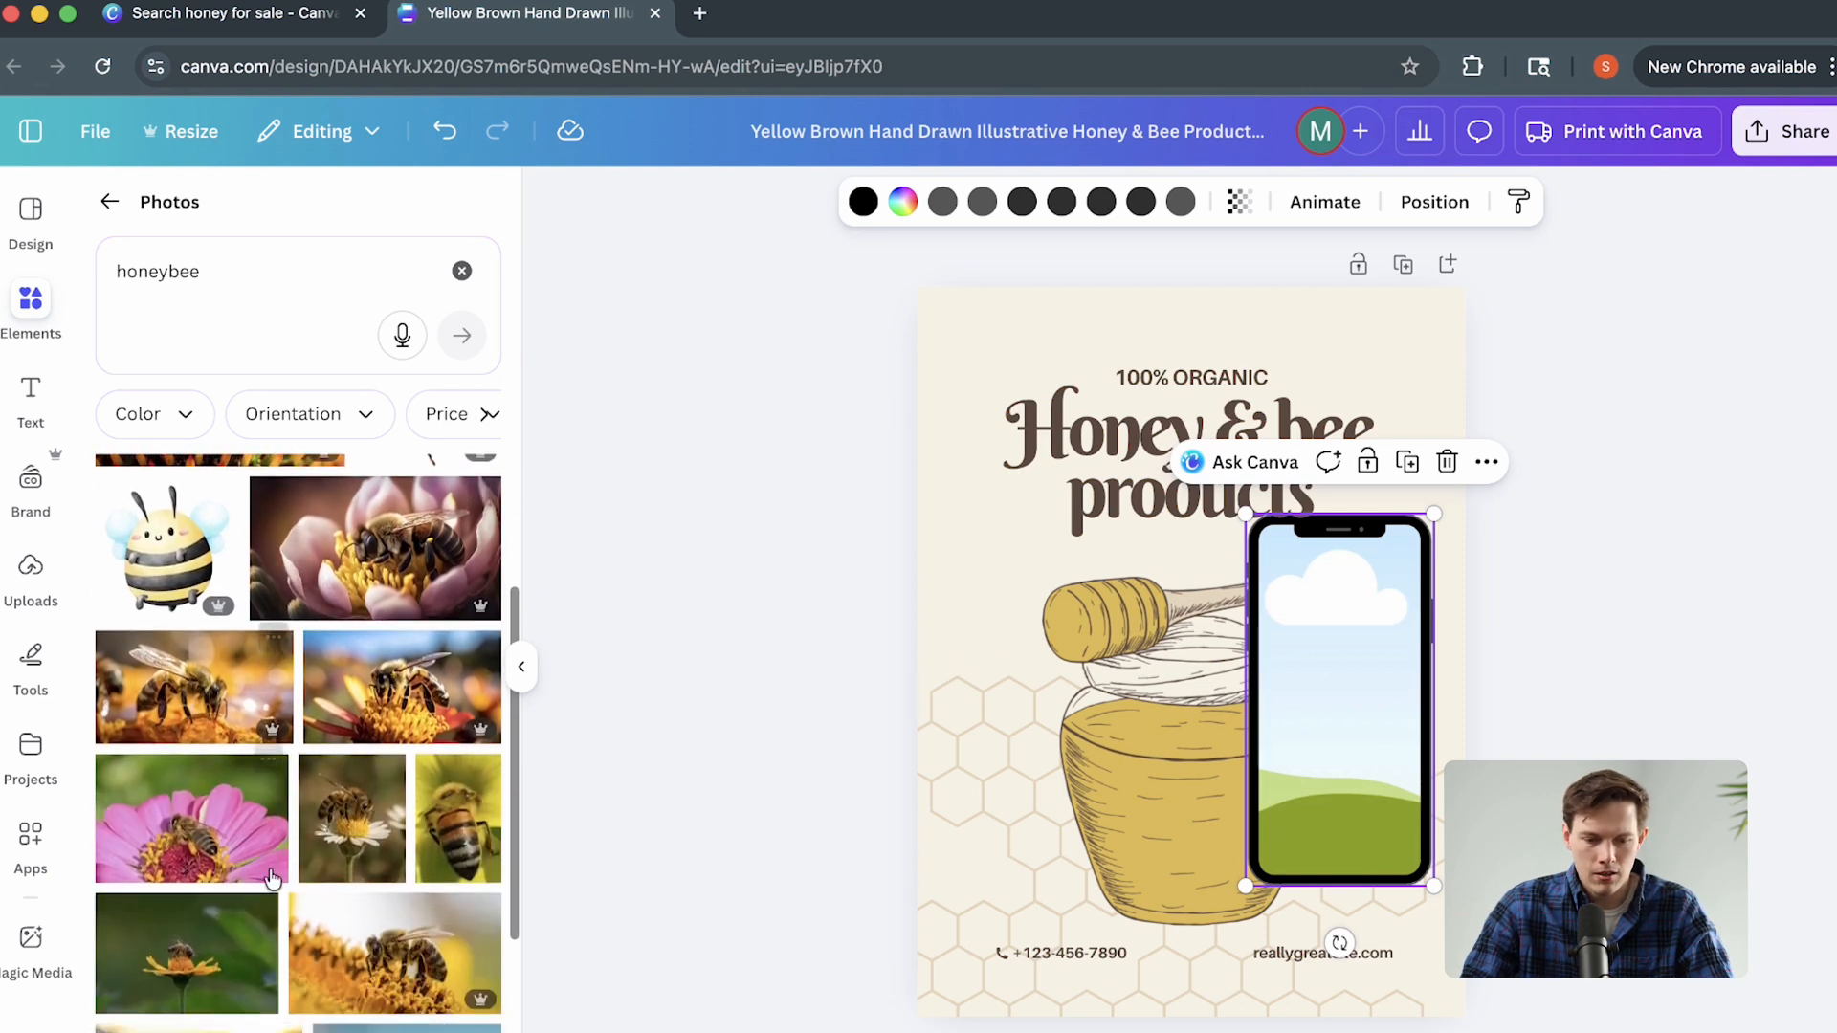
{"action": "scroll", "coordinate": [278, 879], "scroll_direction": "up", "scroll_amount": 5}
Limit the honeybee photos to vertical orientation and fill the phone frame with the bee on a pink flower.
{"action": "left_click", "coordinate": [297, 417]}
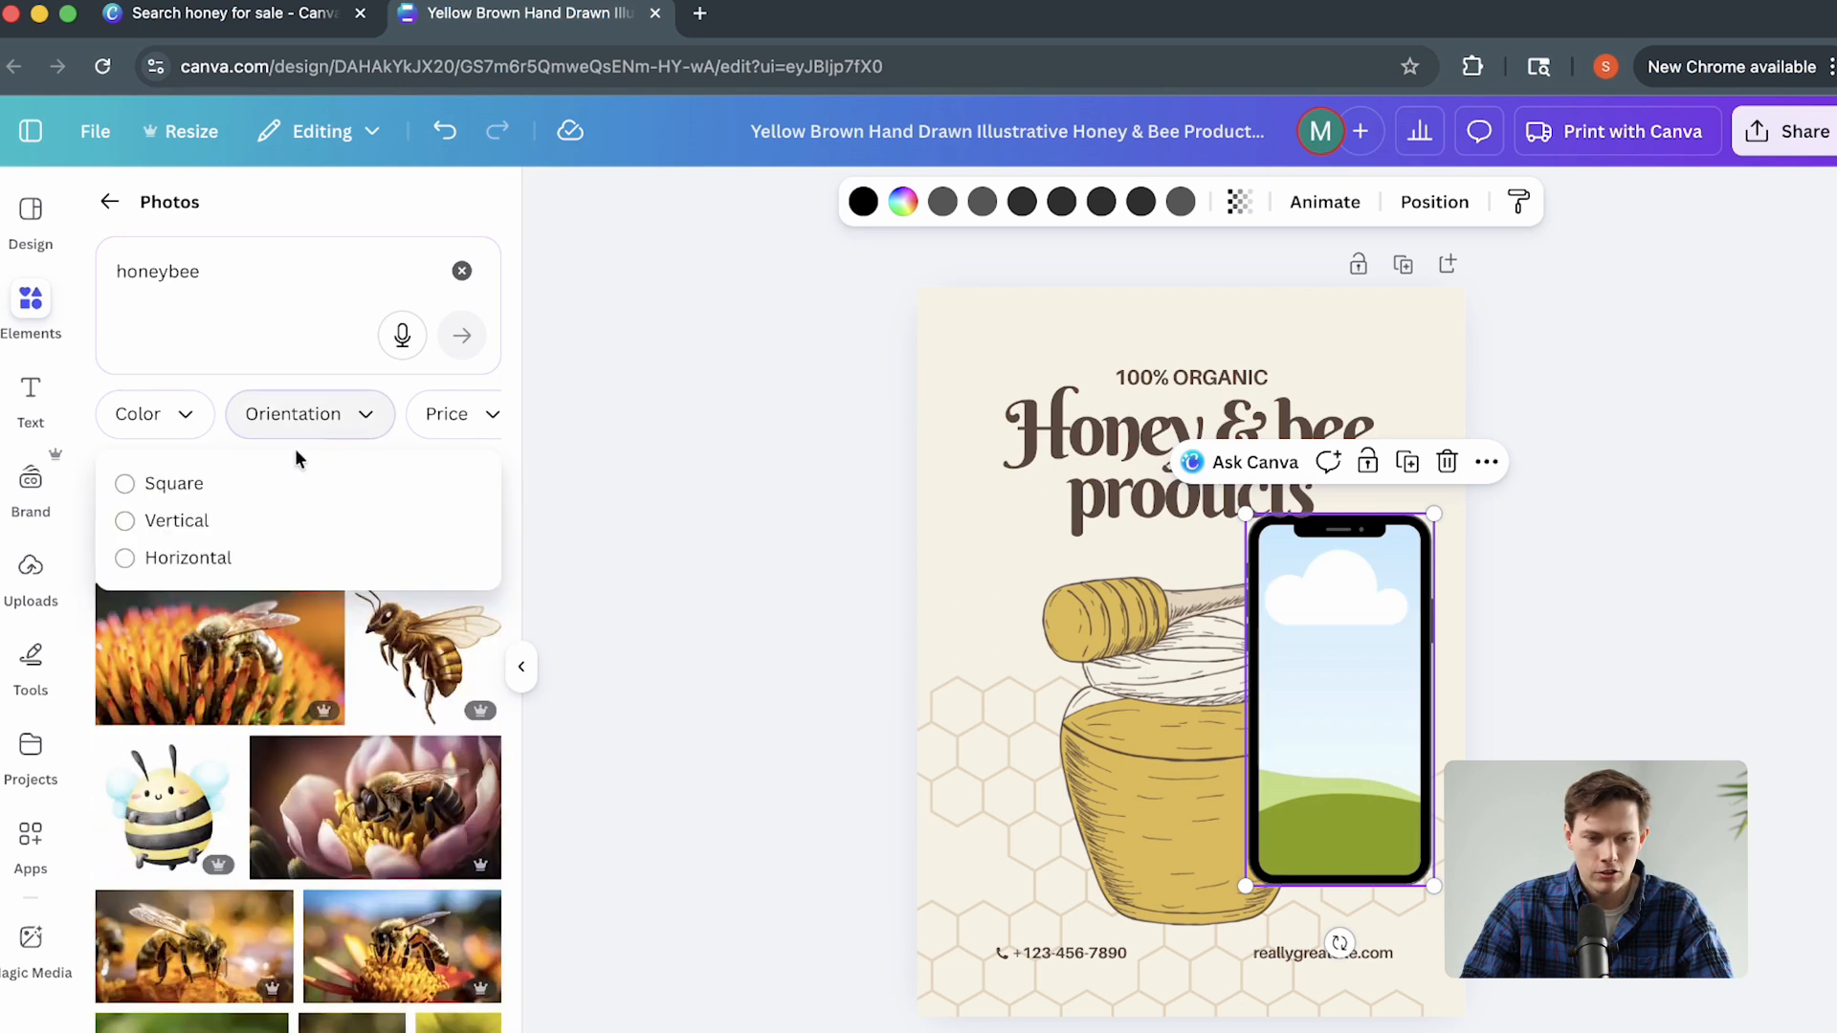
{"action": "left_click", "coordinate": [151, 522]}
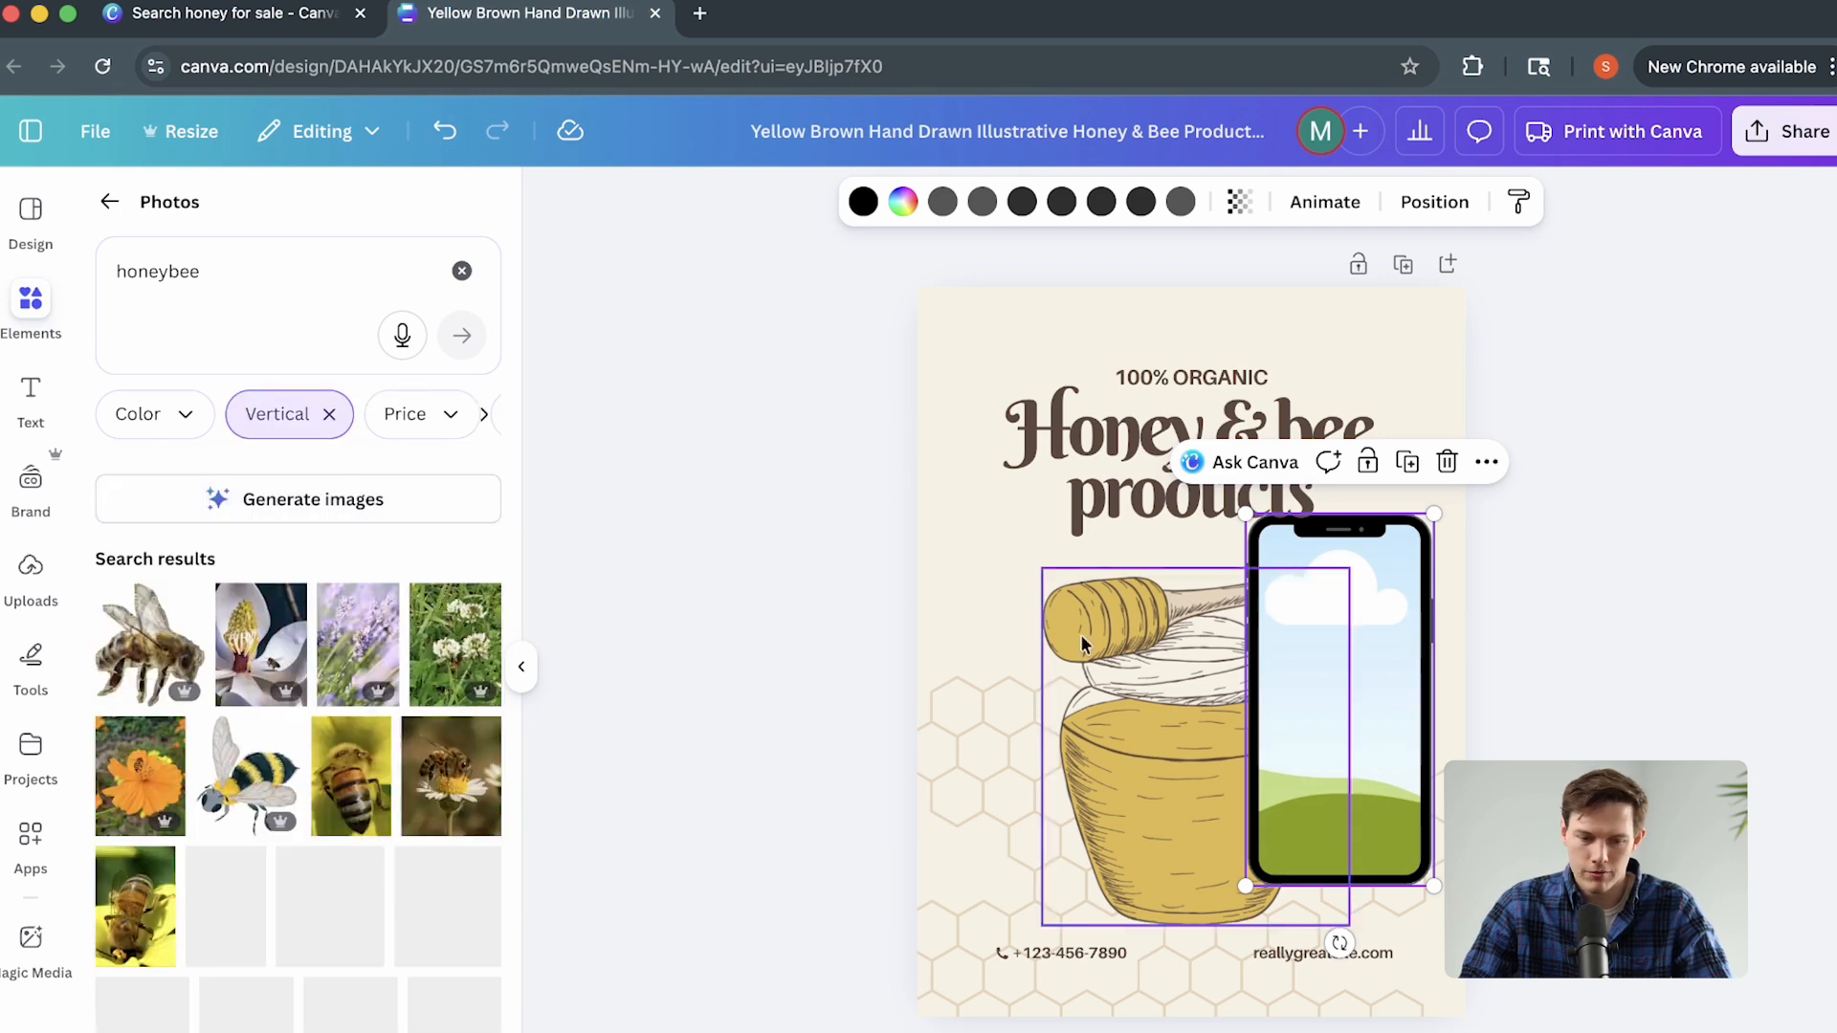
{"action": "scroll", "coordinate": [367, 856], "scroll_direction": "down", "scroll_amount": 5}
{"action": "left_click_drag", "start_coordinate": [325, 785], "coordinate": [1335, 680]}
{"action": "left_click", "coordinate": [1553, 635]}
{"action": "left_click", "coordinate": [1390, 719]}
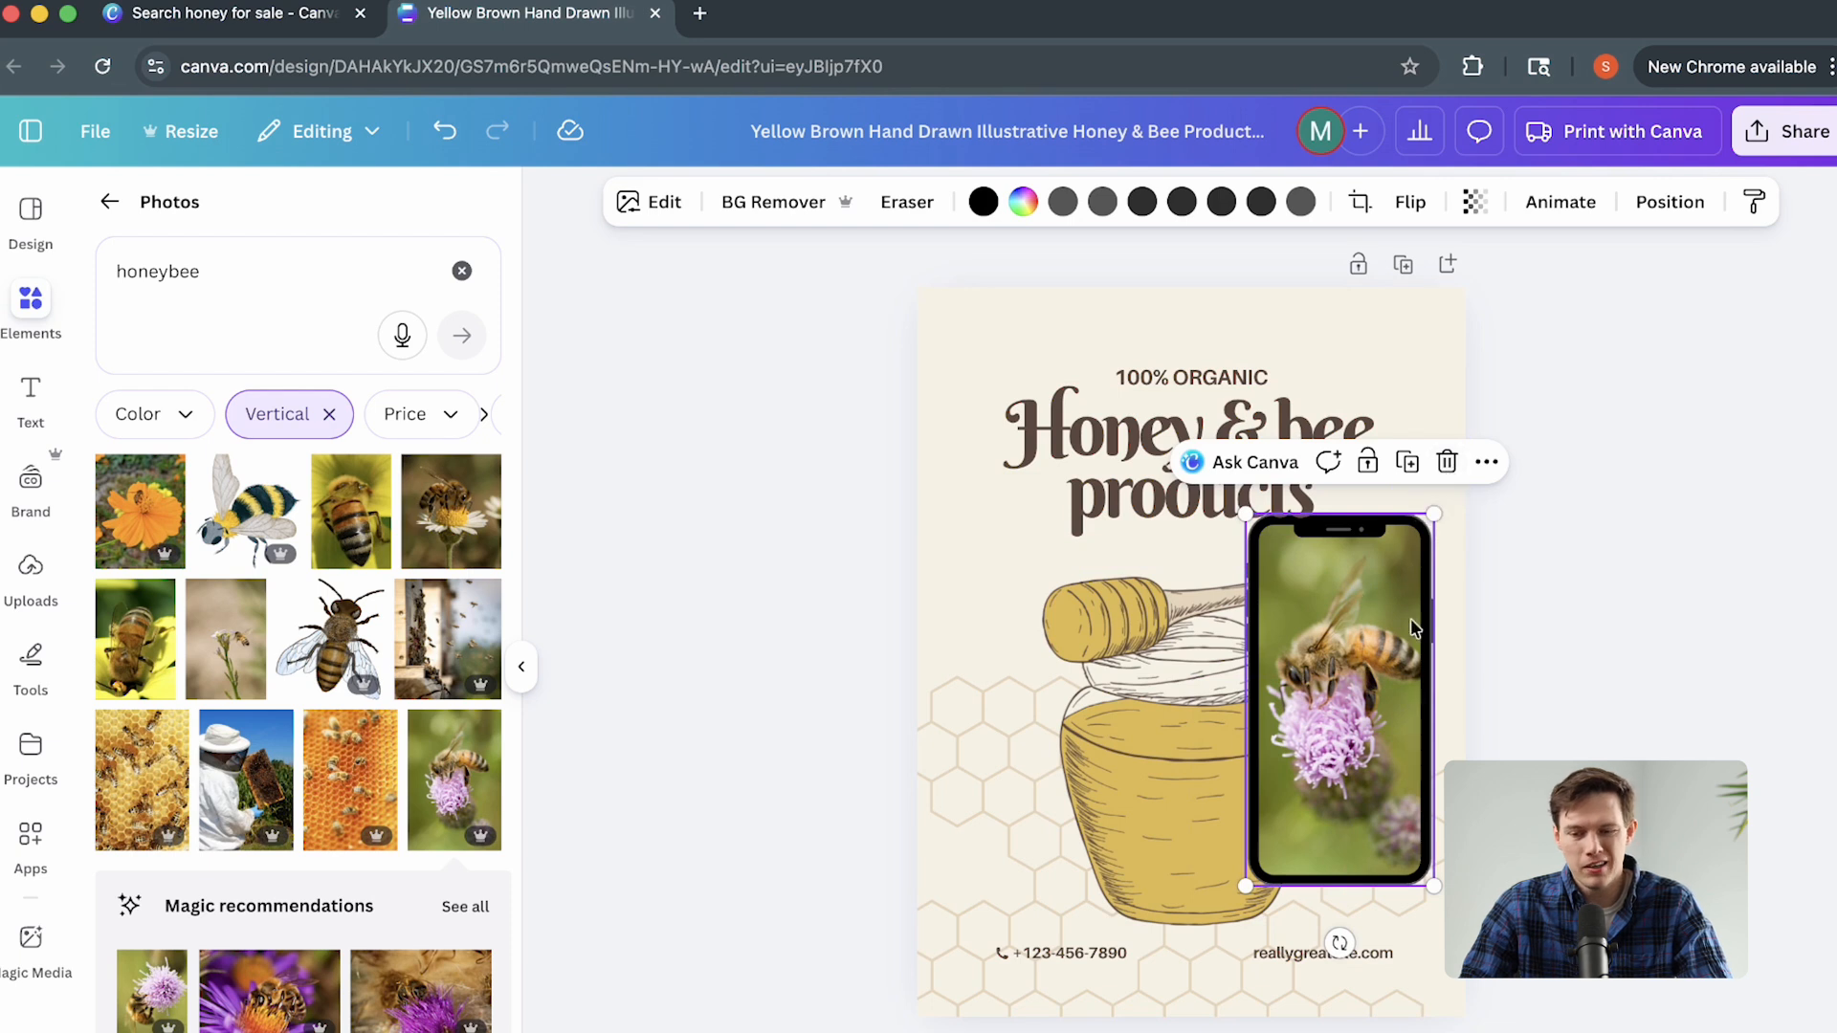
Delete the phone frame together with its bee photo and return to the element categories.
{"action": "left_click", "coordinate": [1435, 464]}
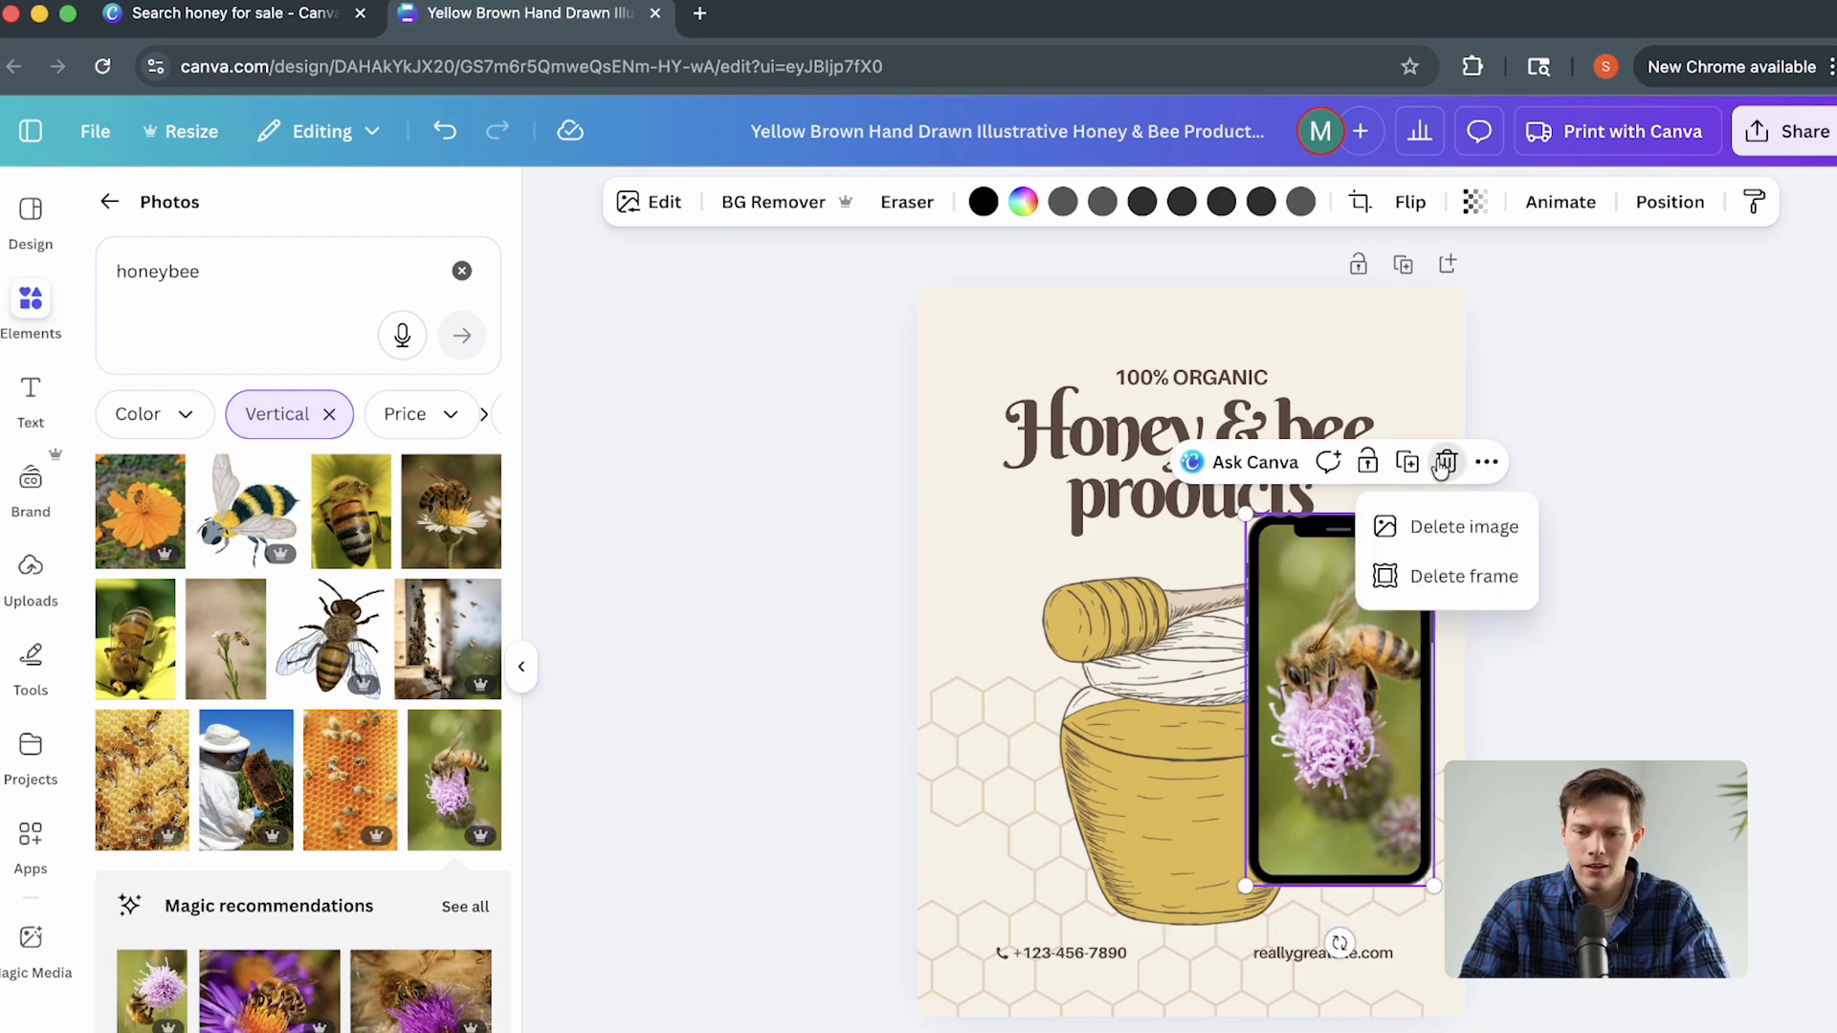
{"action": "left_click", "coordinate": [1478, 575]}
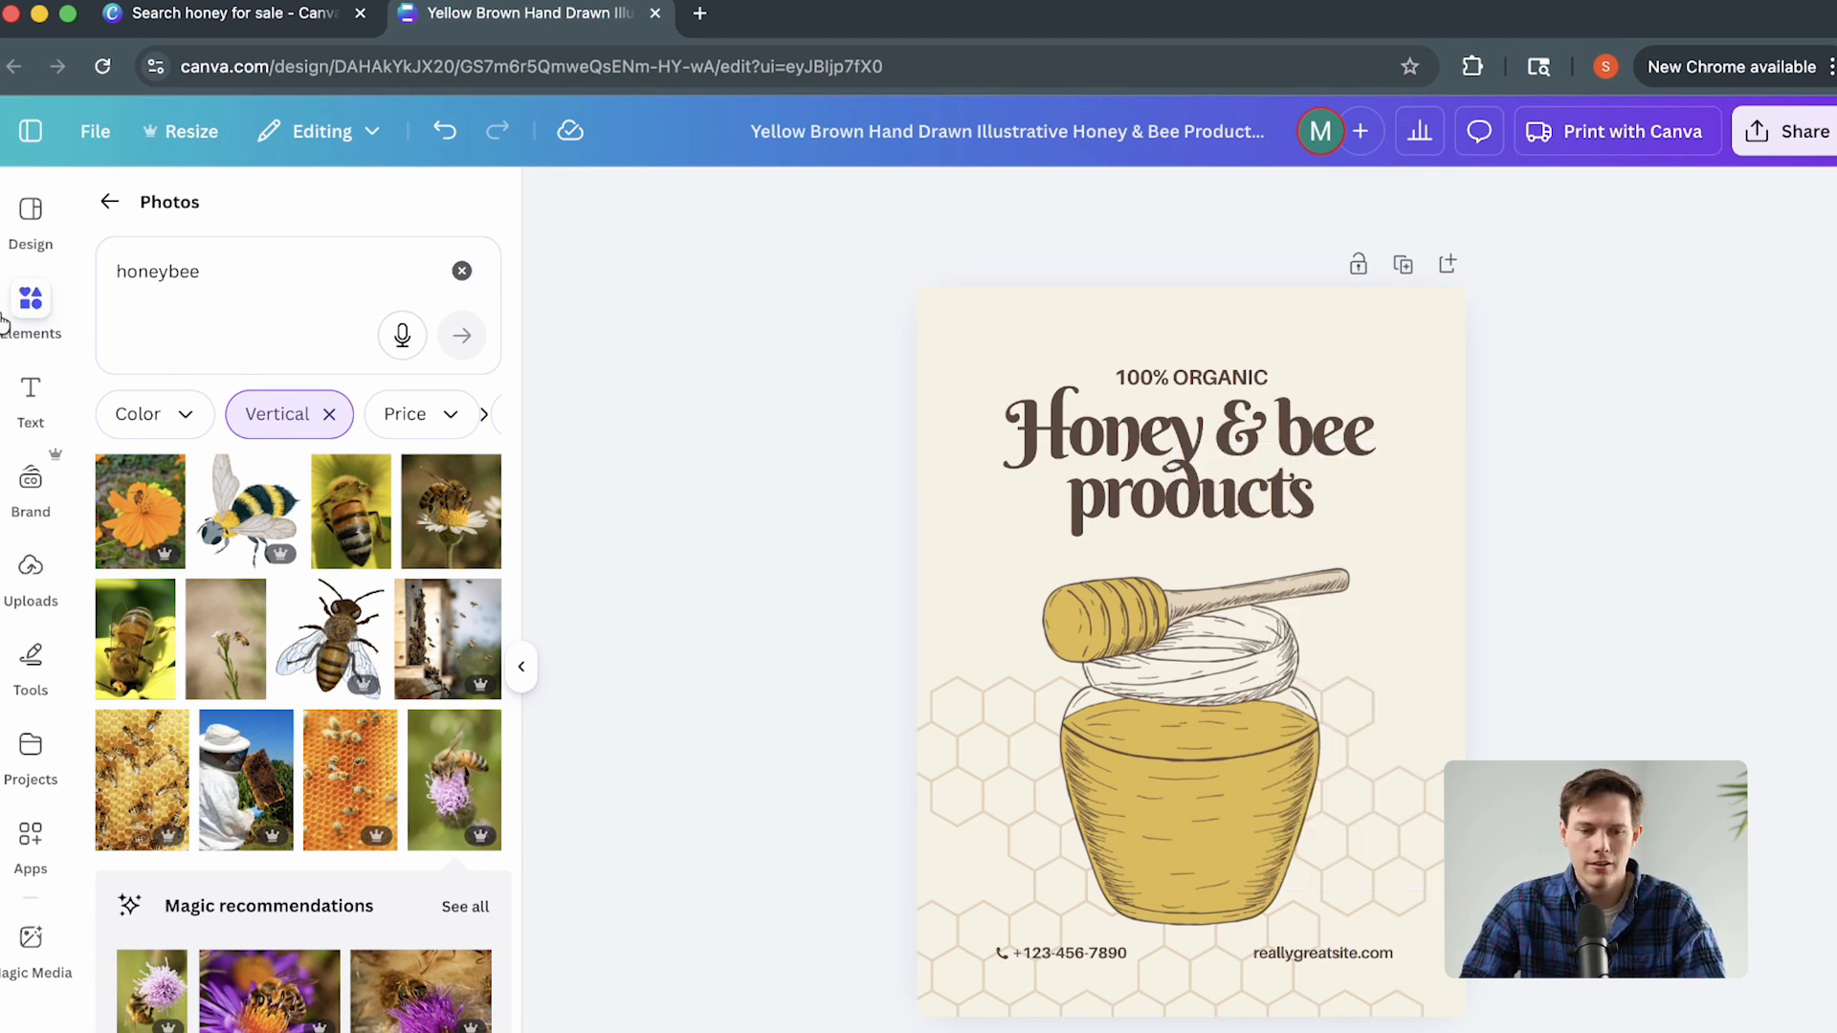
{"action": "left_click", "coordinate": [105, 213]}
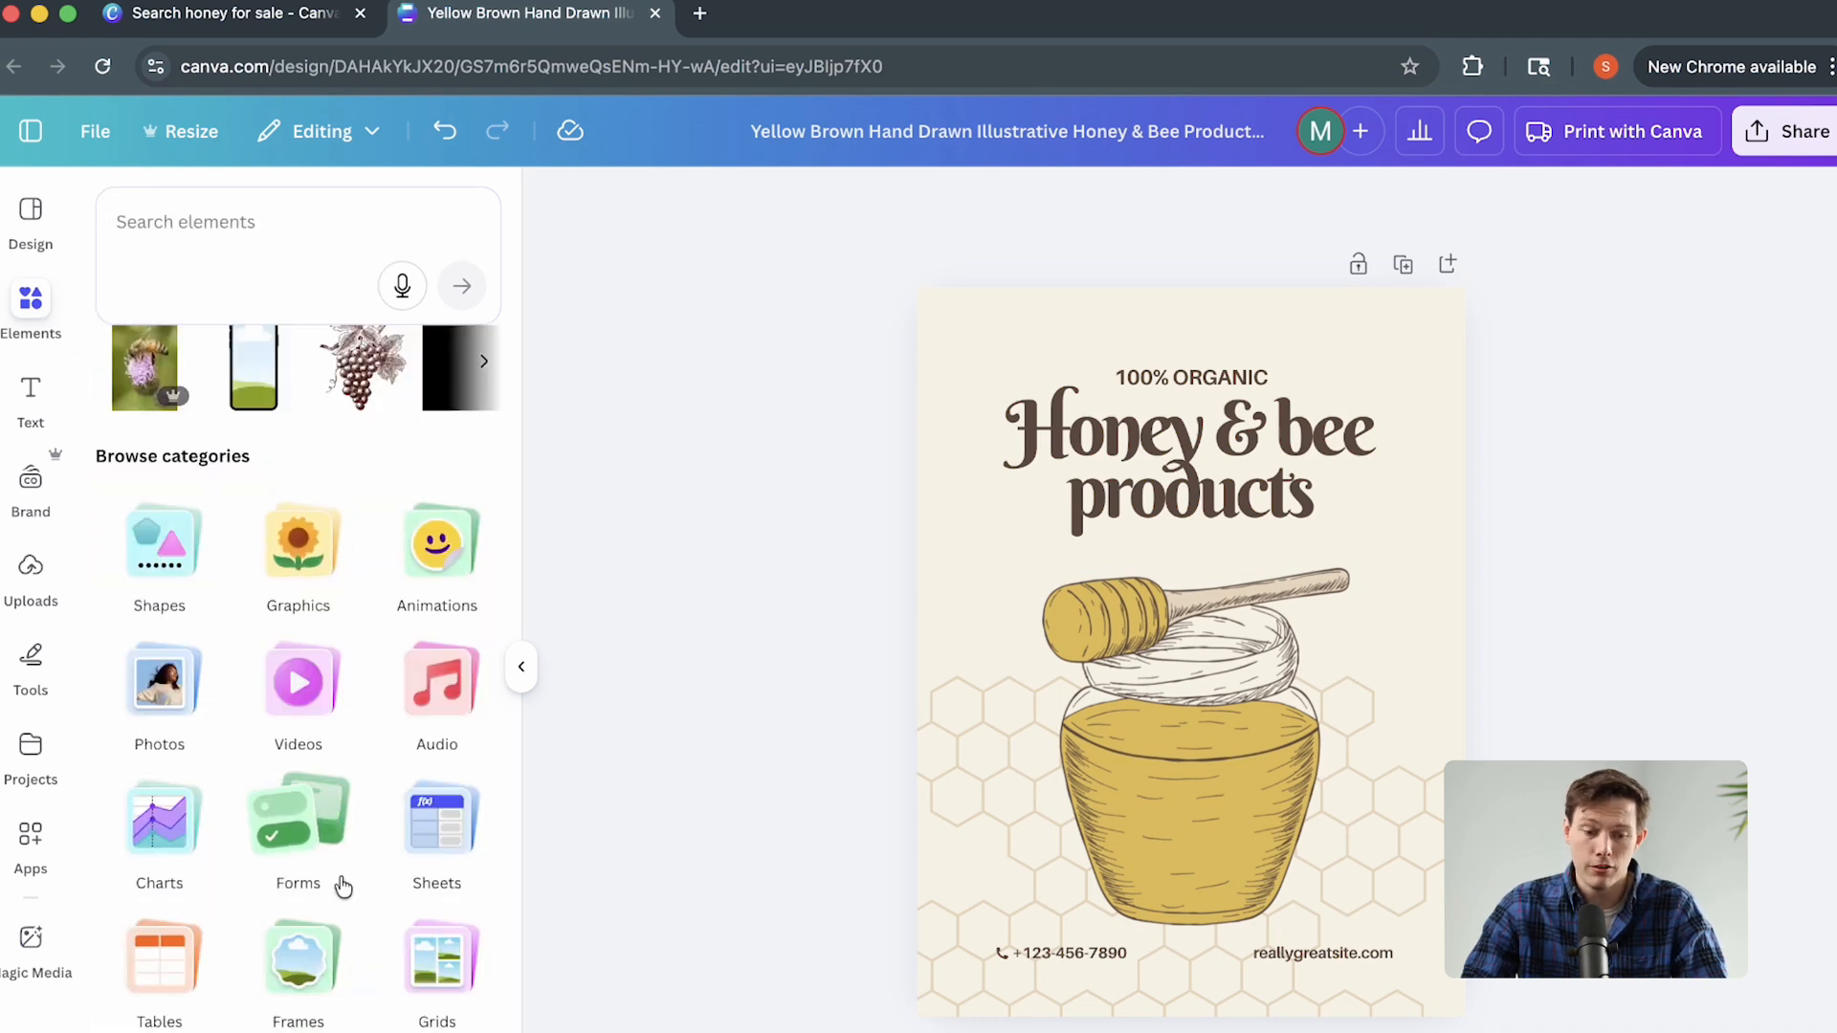
Add a default heading text box at the top of the poster and set its font to Berkshire Swash.
{"action": "left_click", "coordinate": [42, 415]}
{"action": "scroll", "coordinate": [209, 598], "scroll_direction": "down", "scroll_amount": 5}
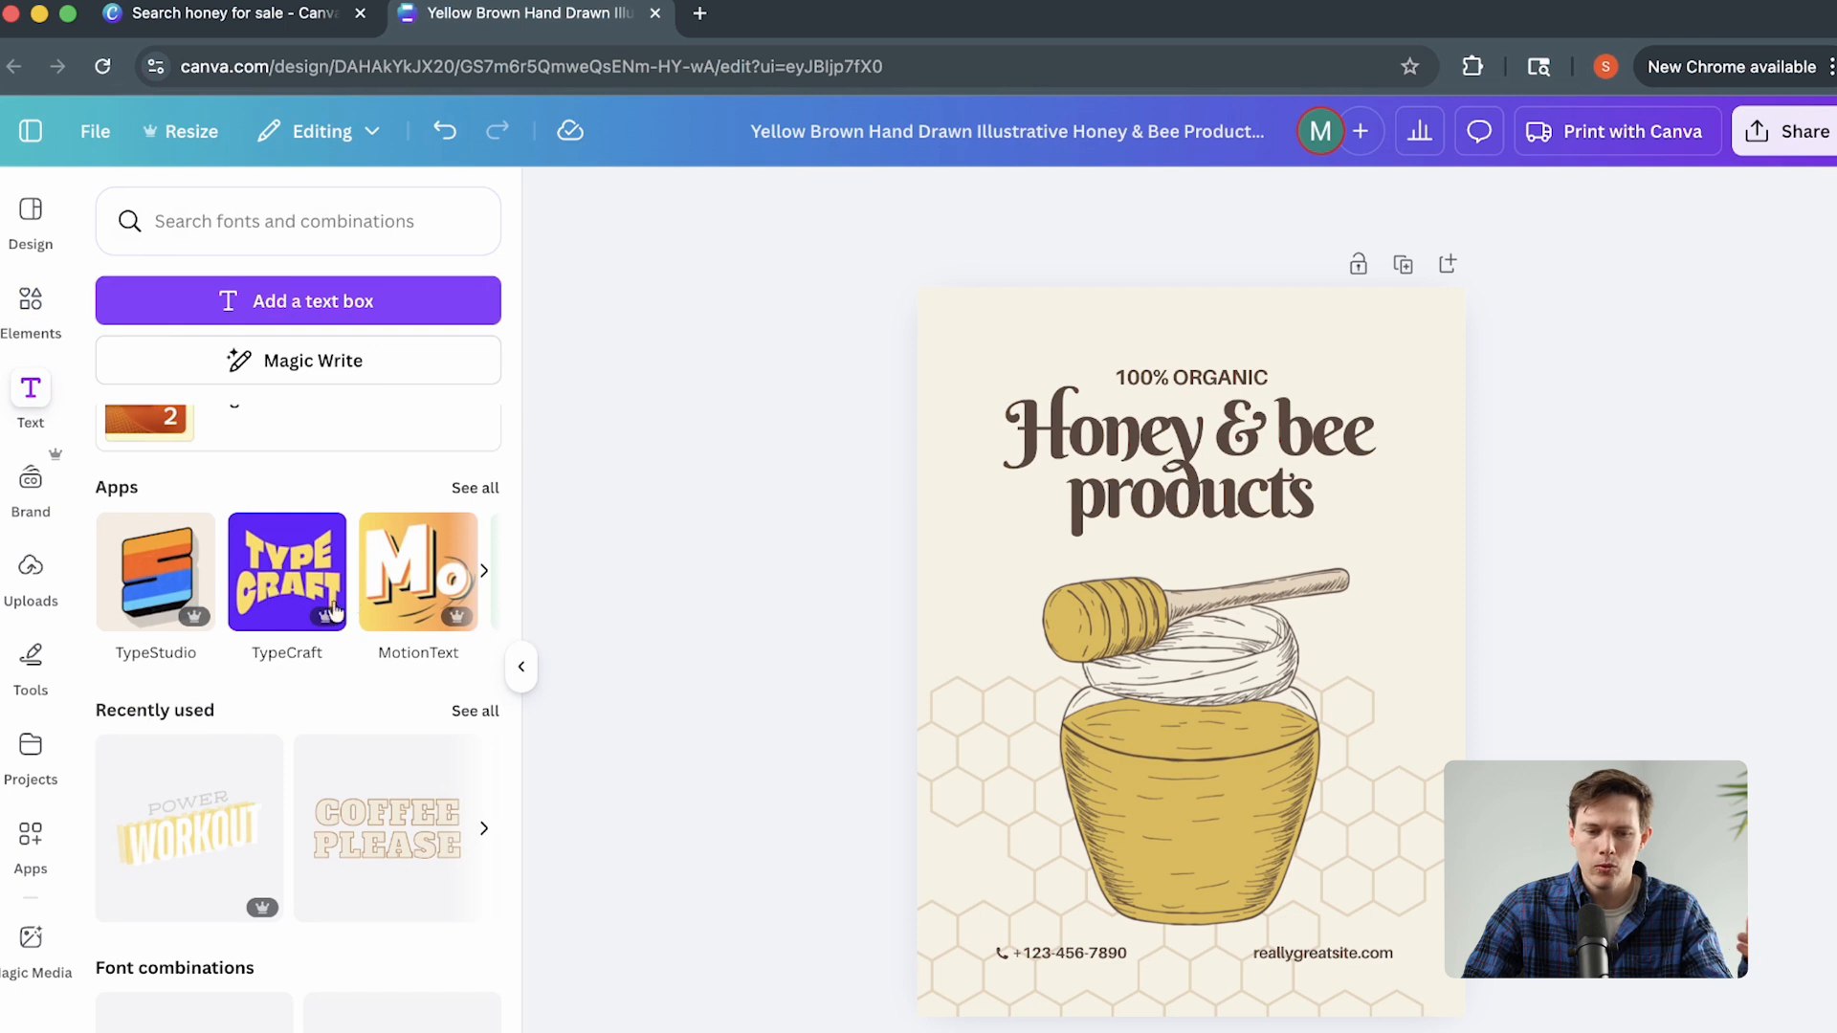
{"action": "scroll", "coordinate": [335, 612], "scroll_direction": "up", "scroll_amount": 5}
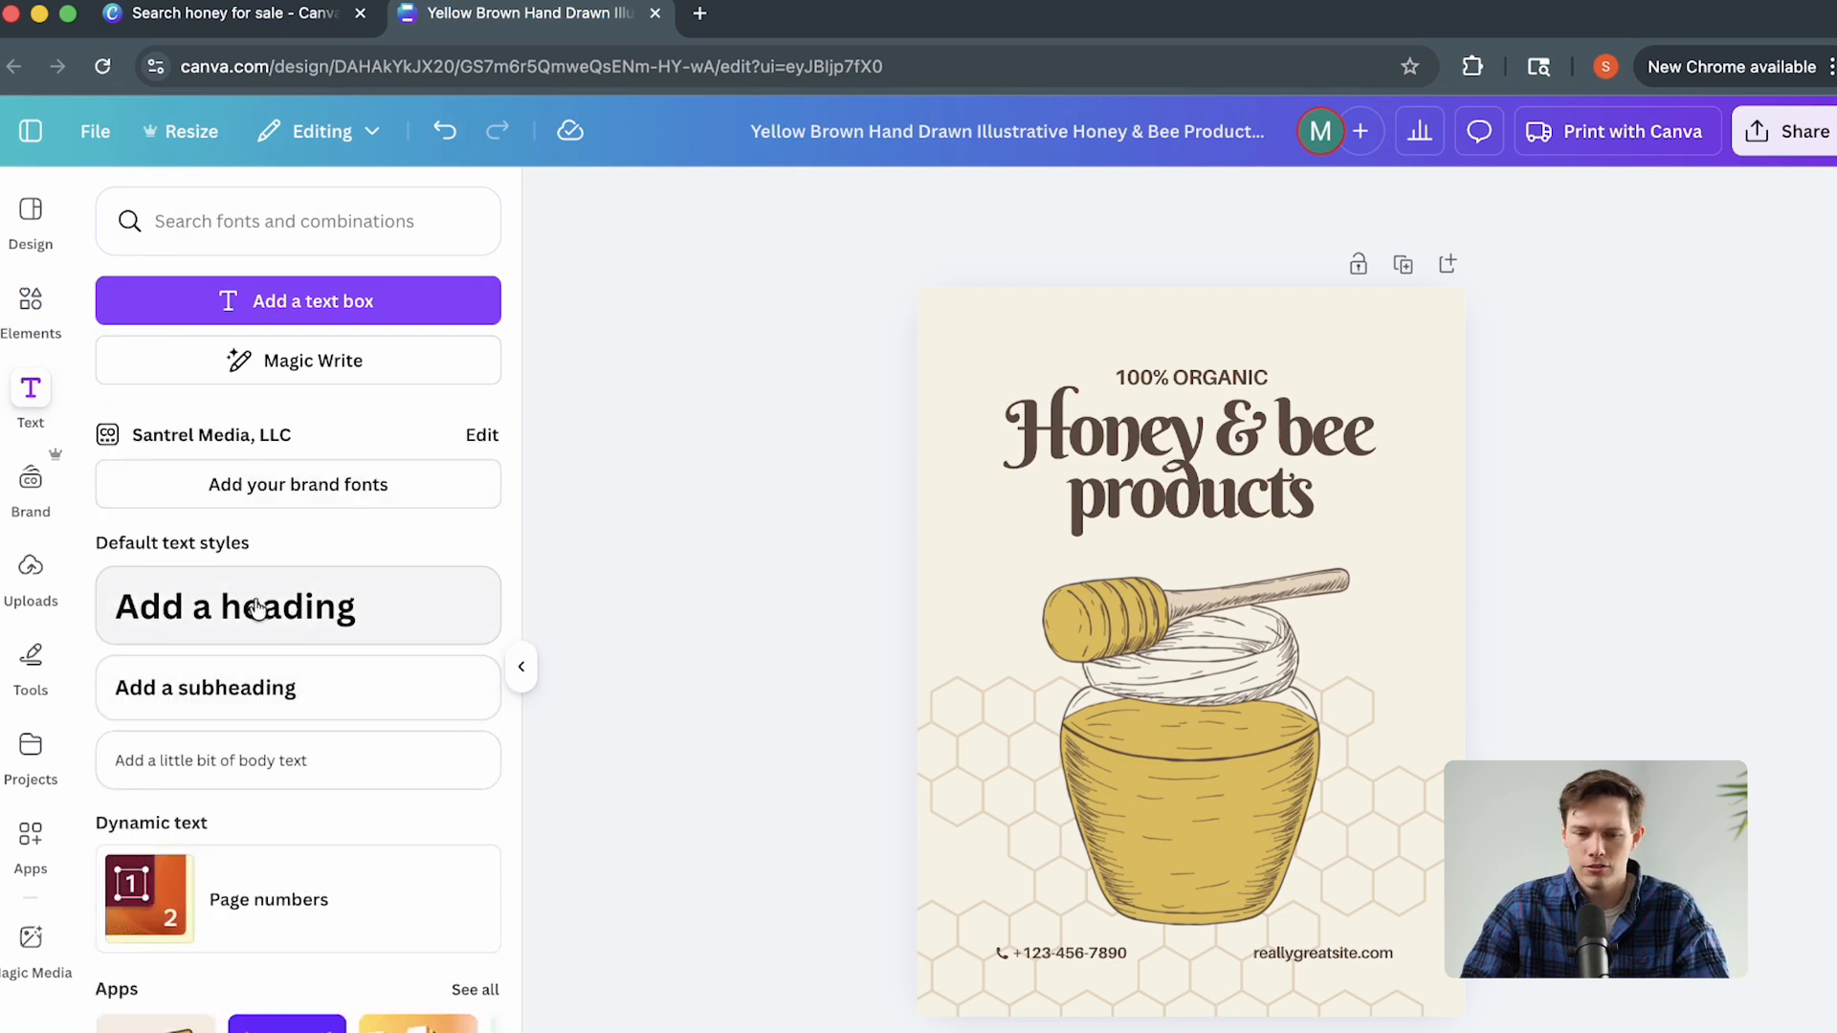
{"action": "left_click_drag", "start_coordinate": [251, 613], "coordinate": [1123, 315]}
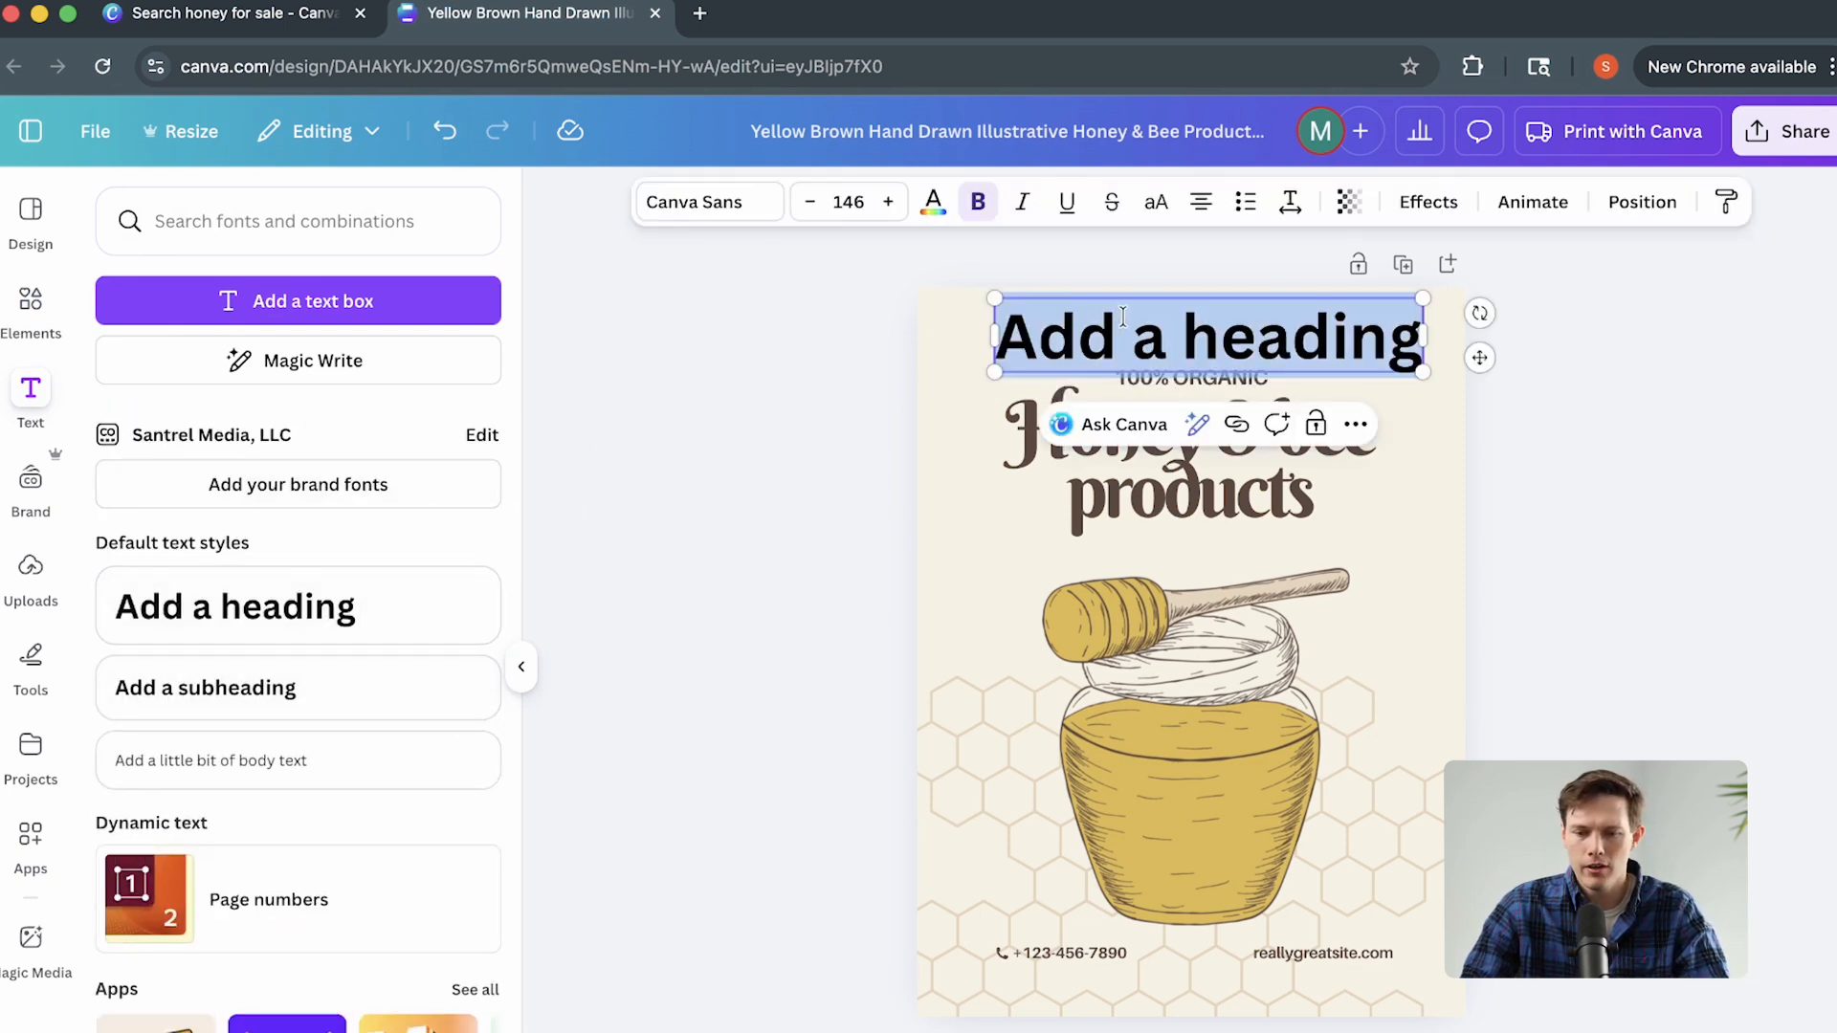
{"action": "left_click", "coordinate": [766, 204]}
{"action": "left_click", "coordinate": [314, 555]}
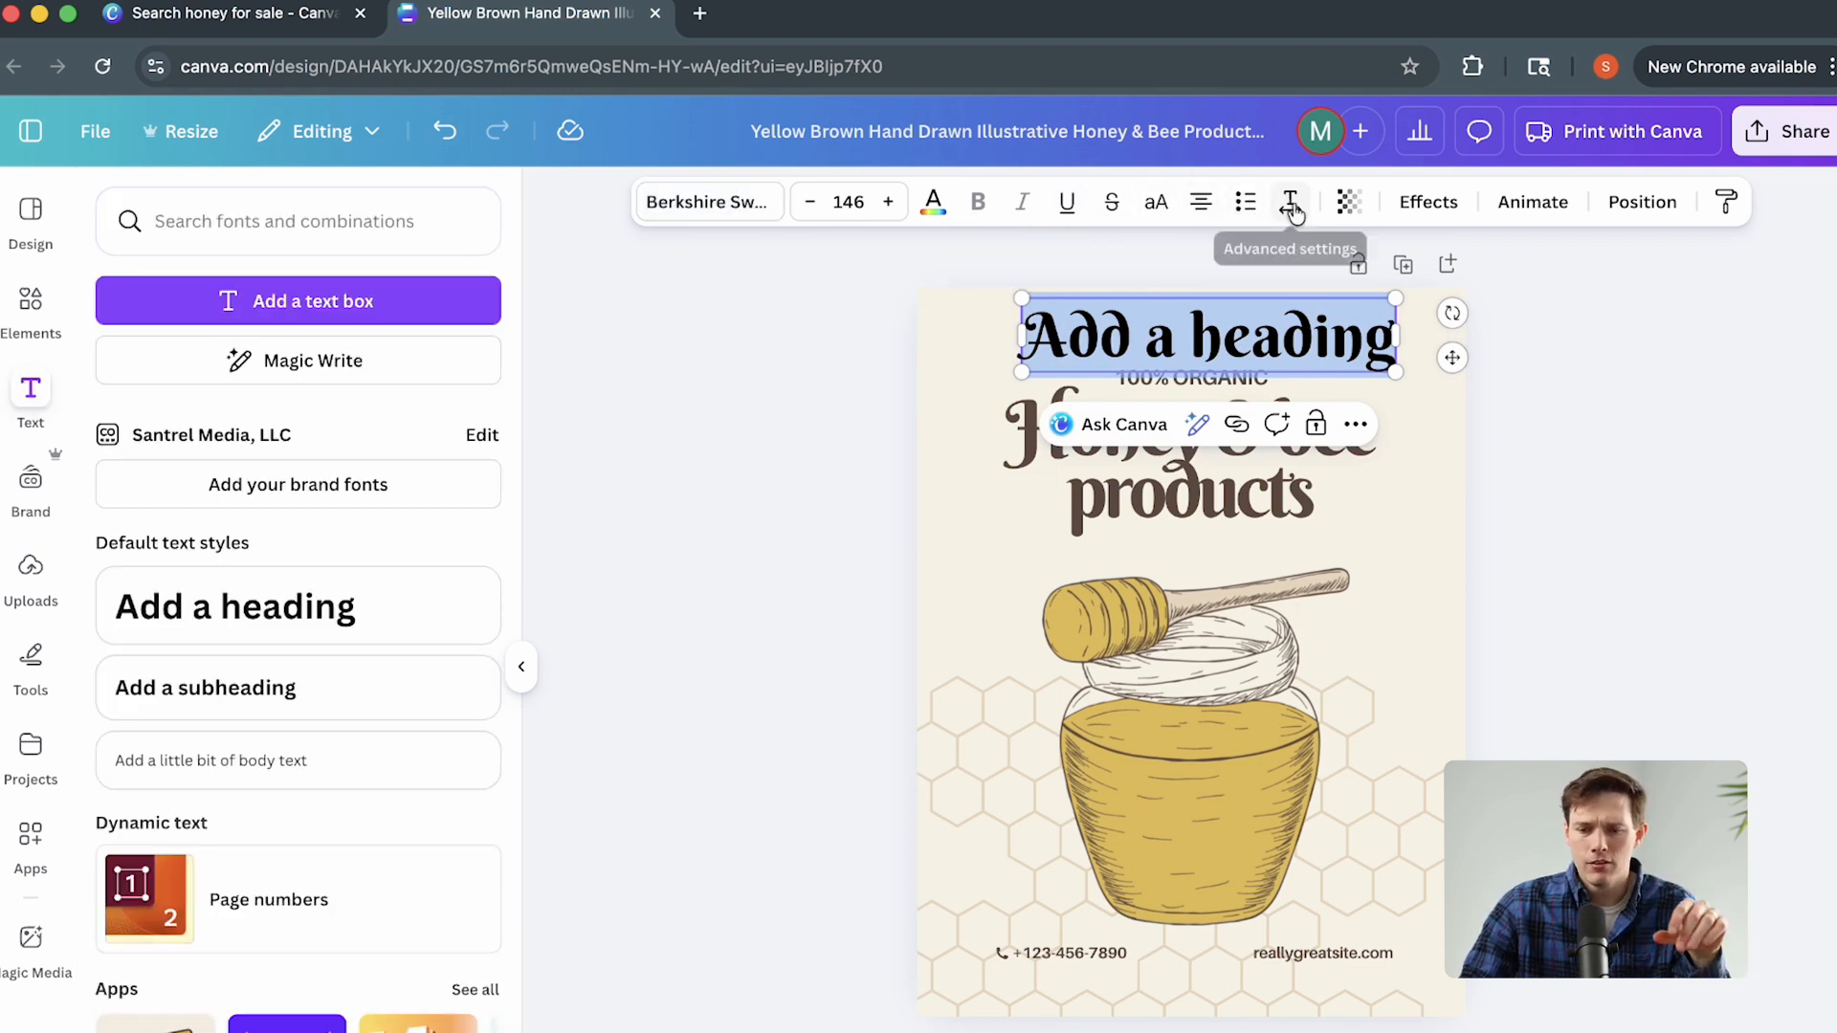
Set the heading's letter spacing to 99 and open its full advanced text settings.
{"action": "left_click", "coordinate": [1290, 203]}
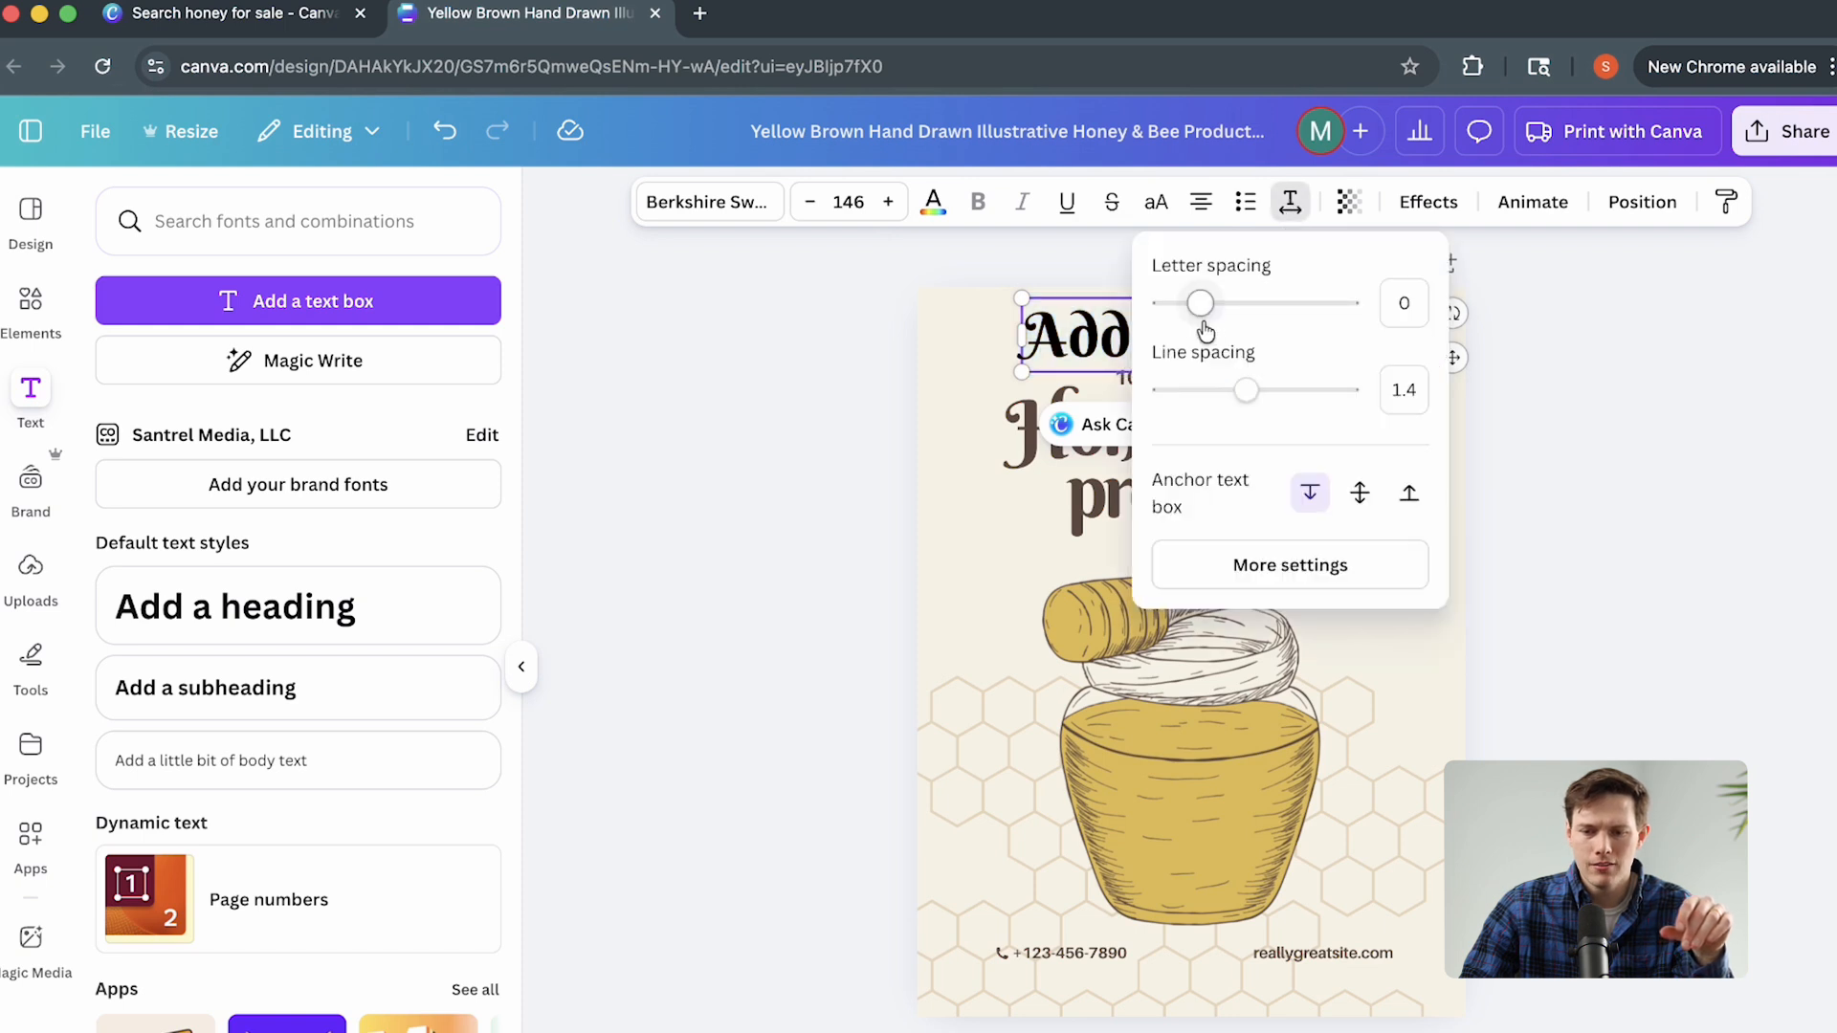
{"action": "left_click_drag", "start_coordinate": [1191, 305], "coordinate": [1219, 306]}
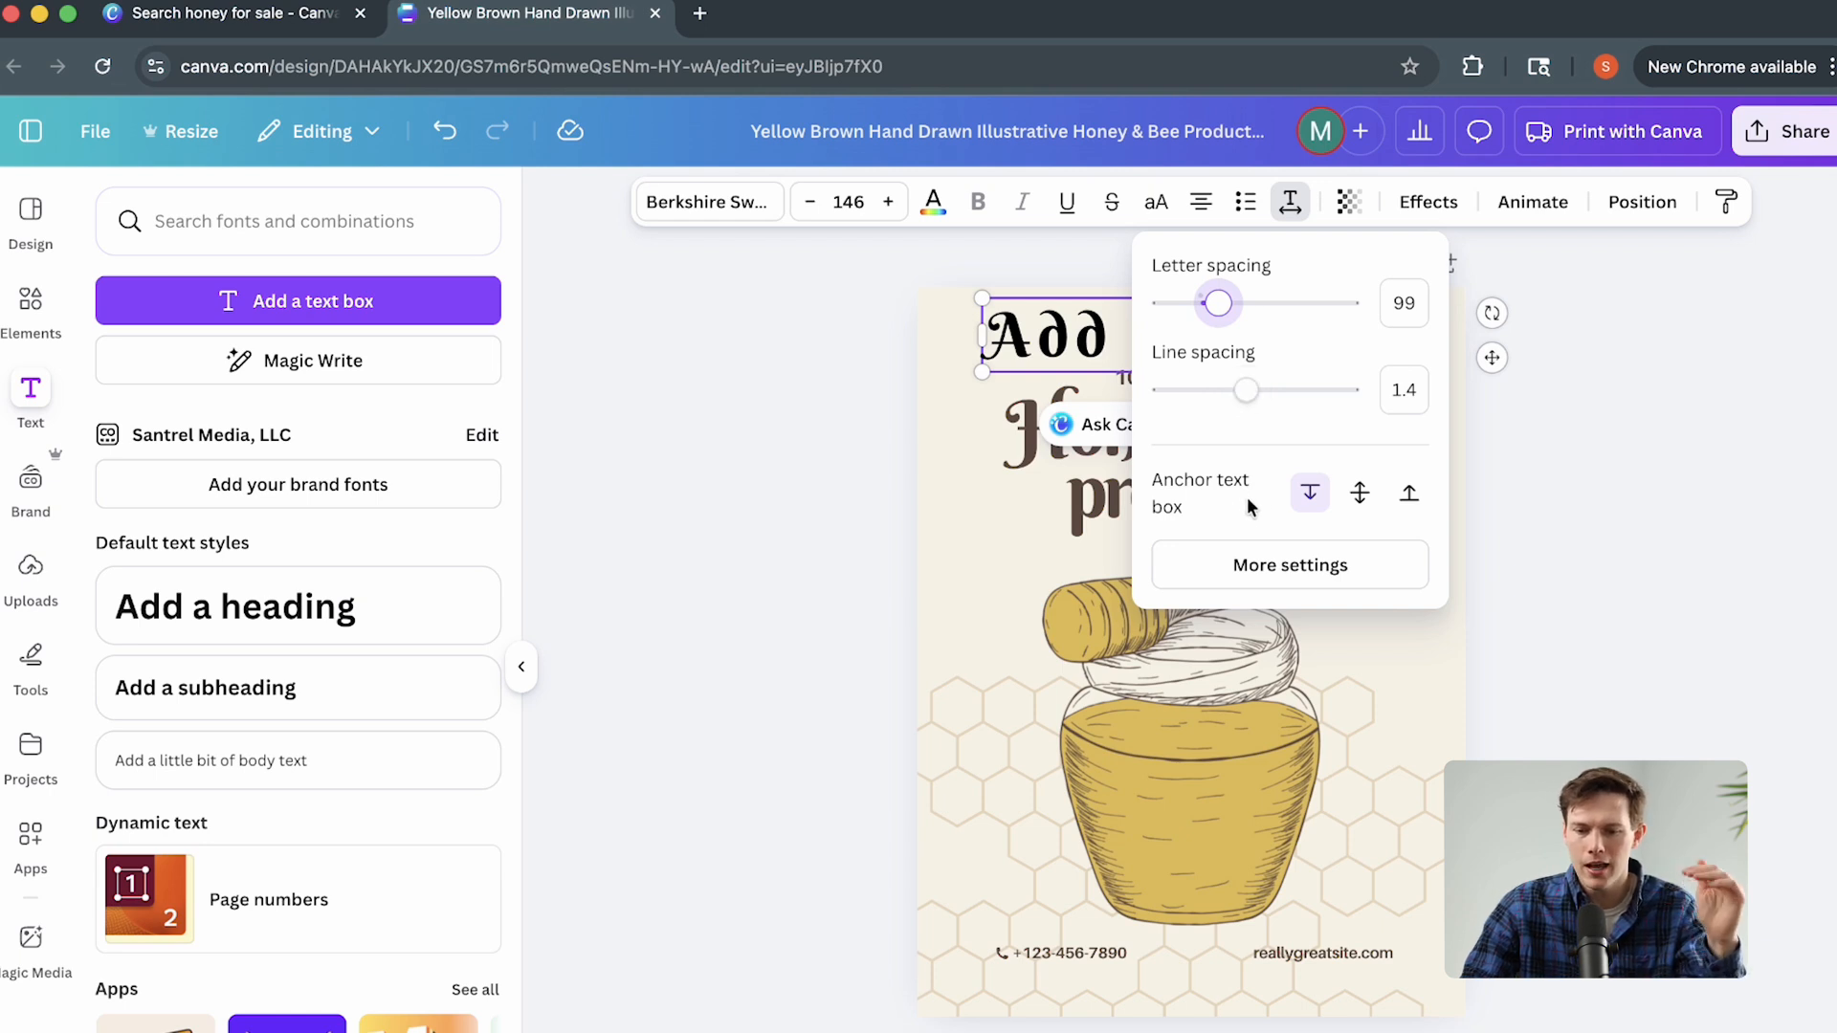
{"action": "left_click", "coordinate": [1251, 565]}
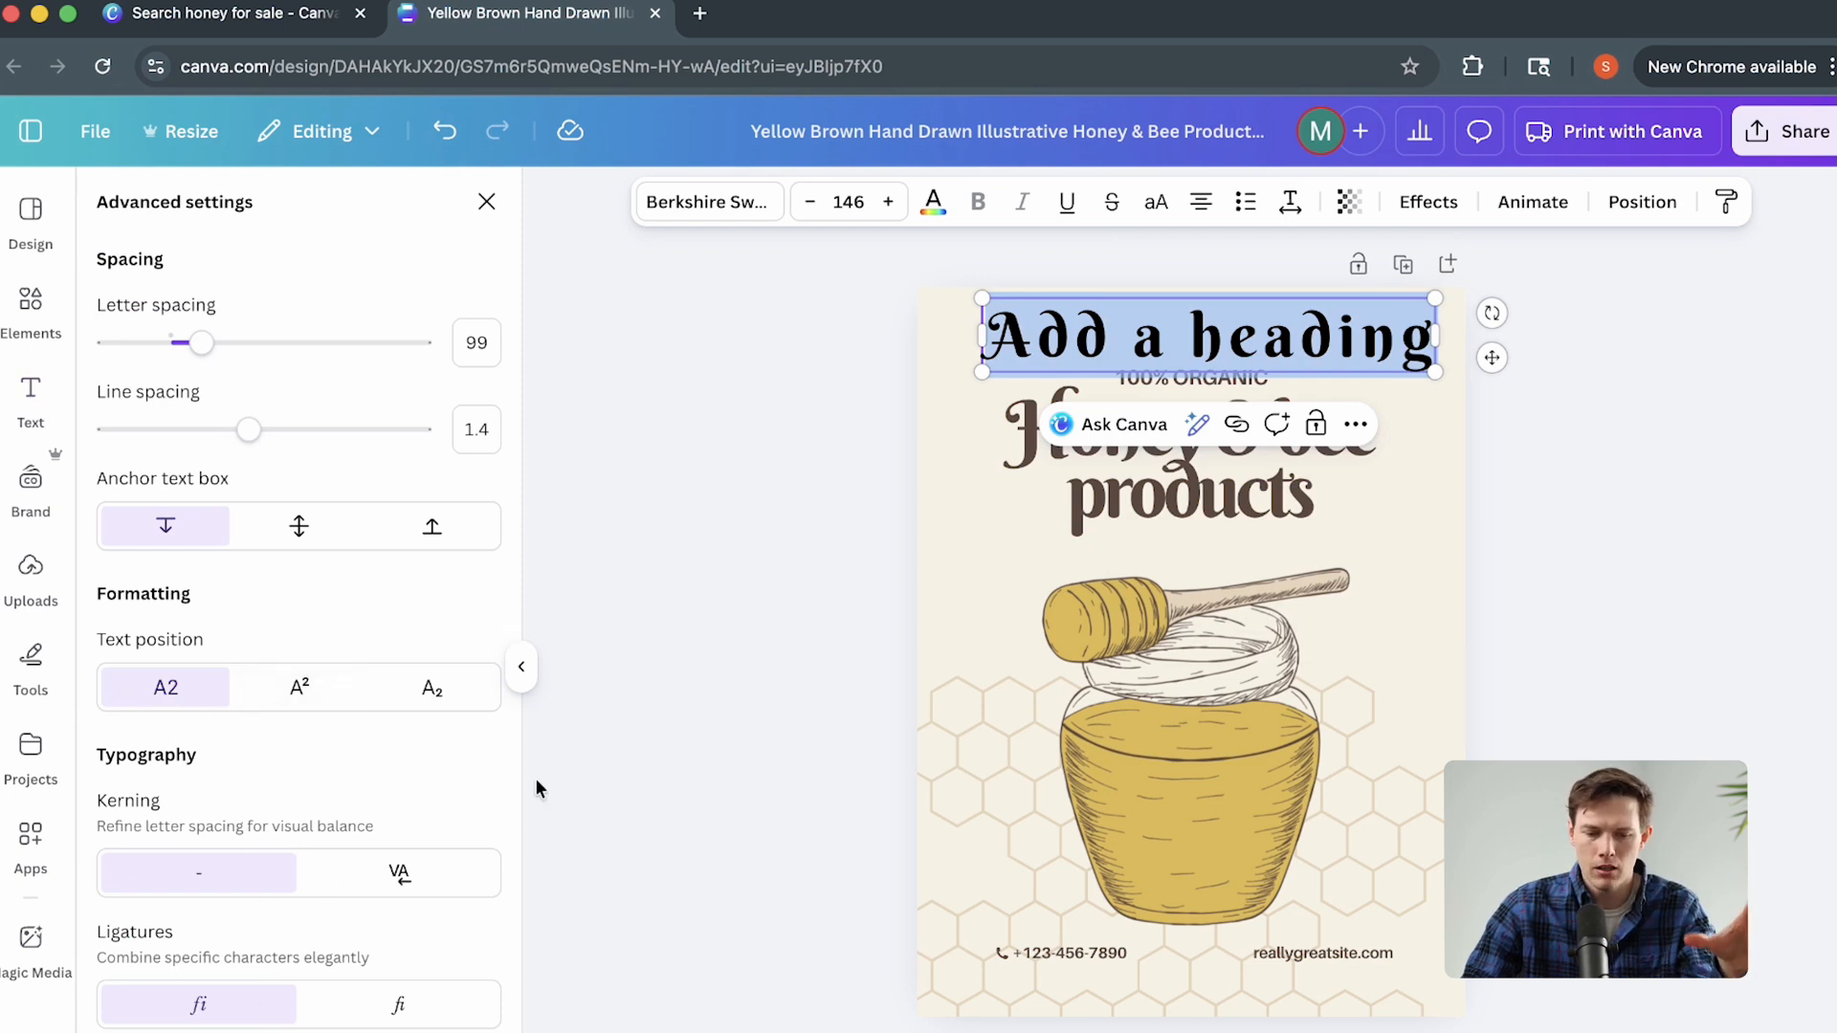
Try the Outline text effect on the heading and settle on the Splice effect.
{"action": "left_click", "coordinate": [1449, 208]}
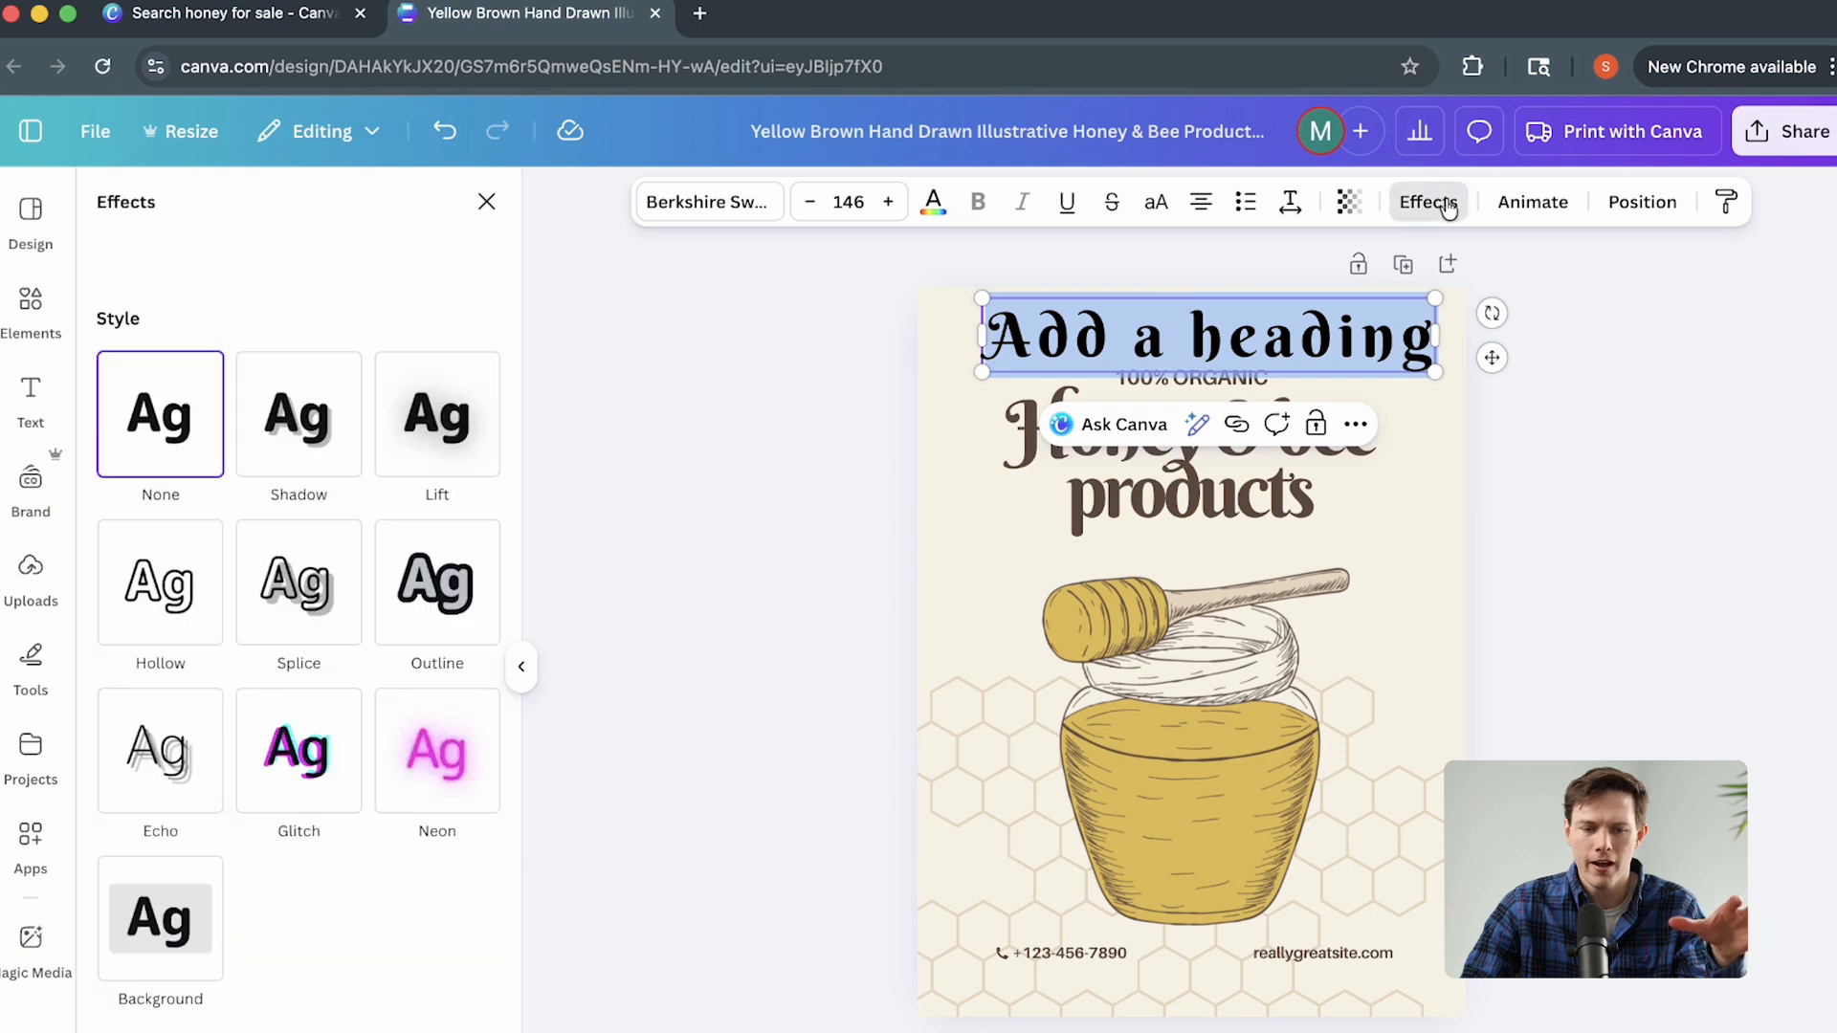
{"action": "left_click", "coordinate": [289, 590]}
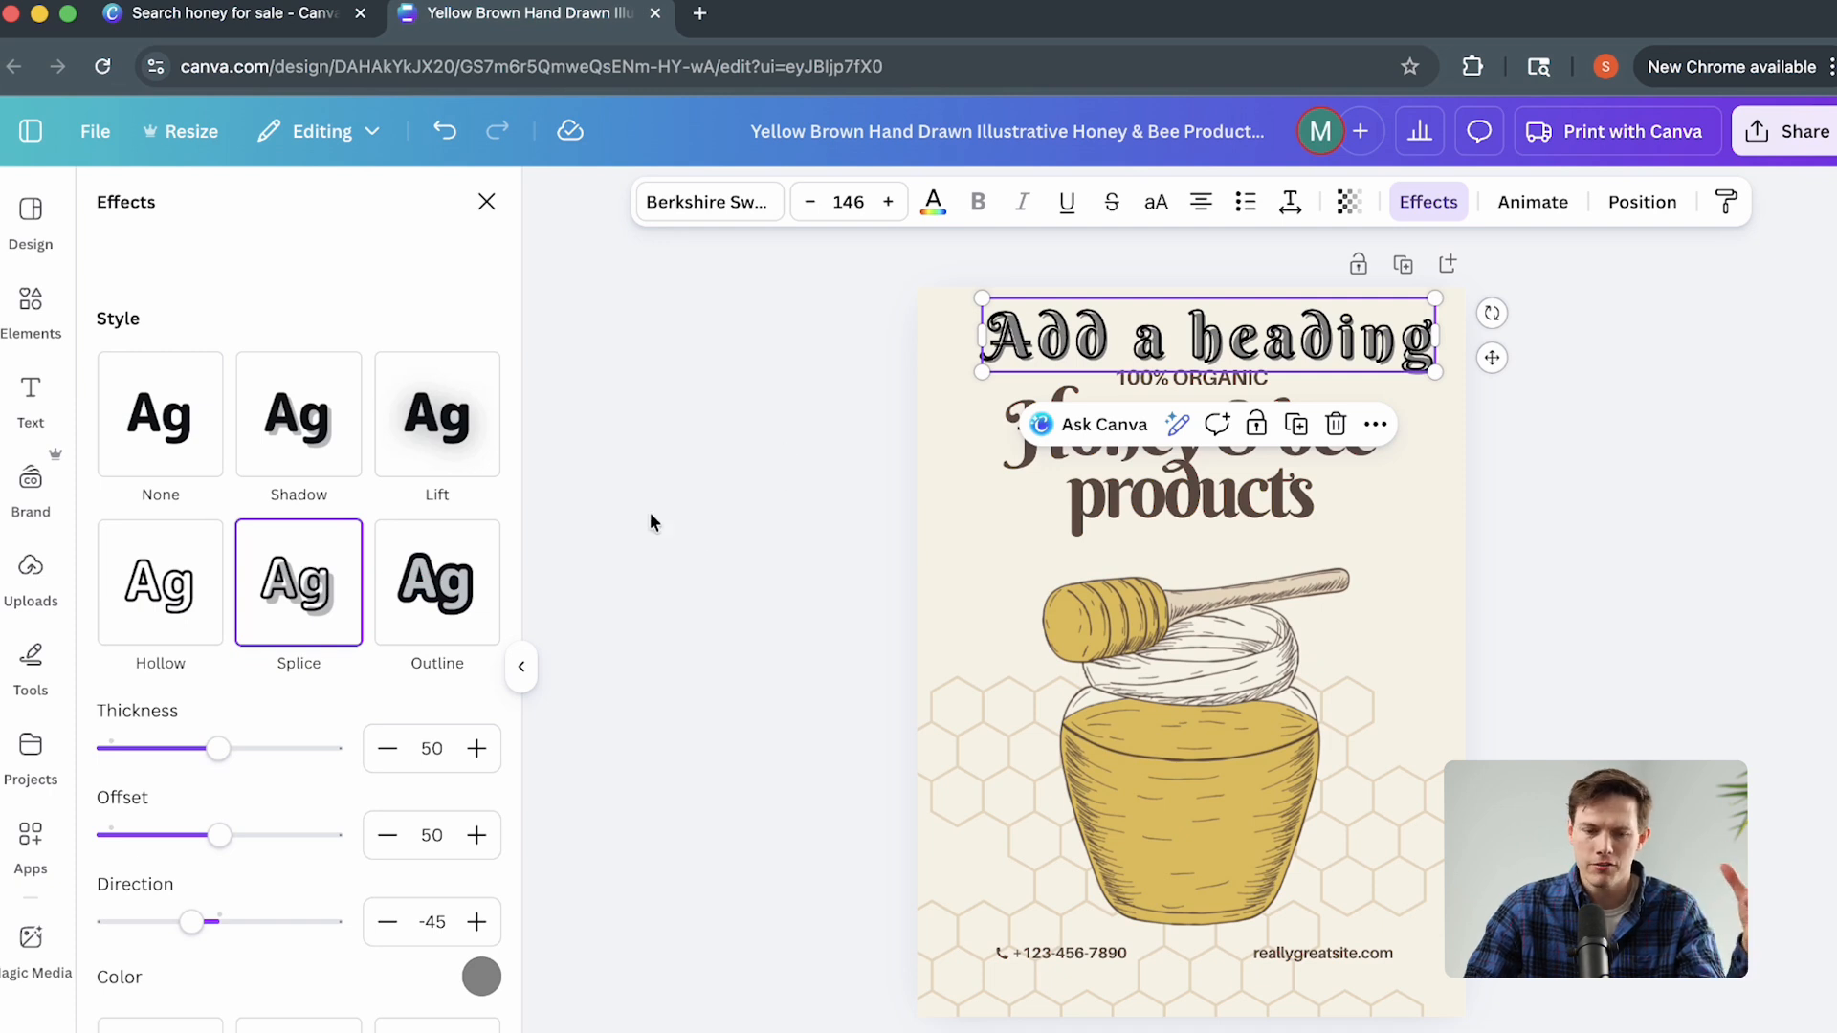
{"action": "left_click", "coordinate": [433, 582]}
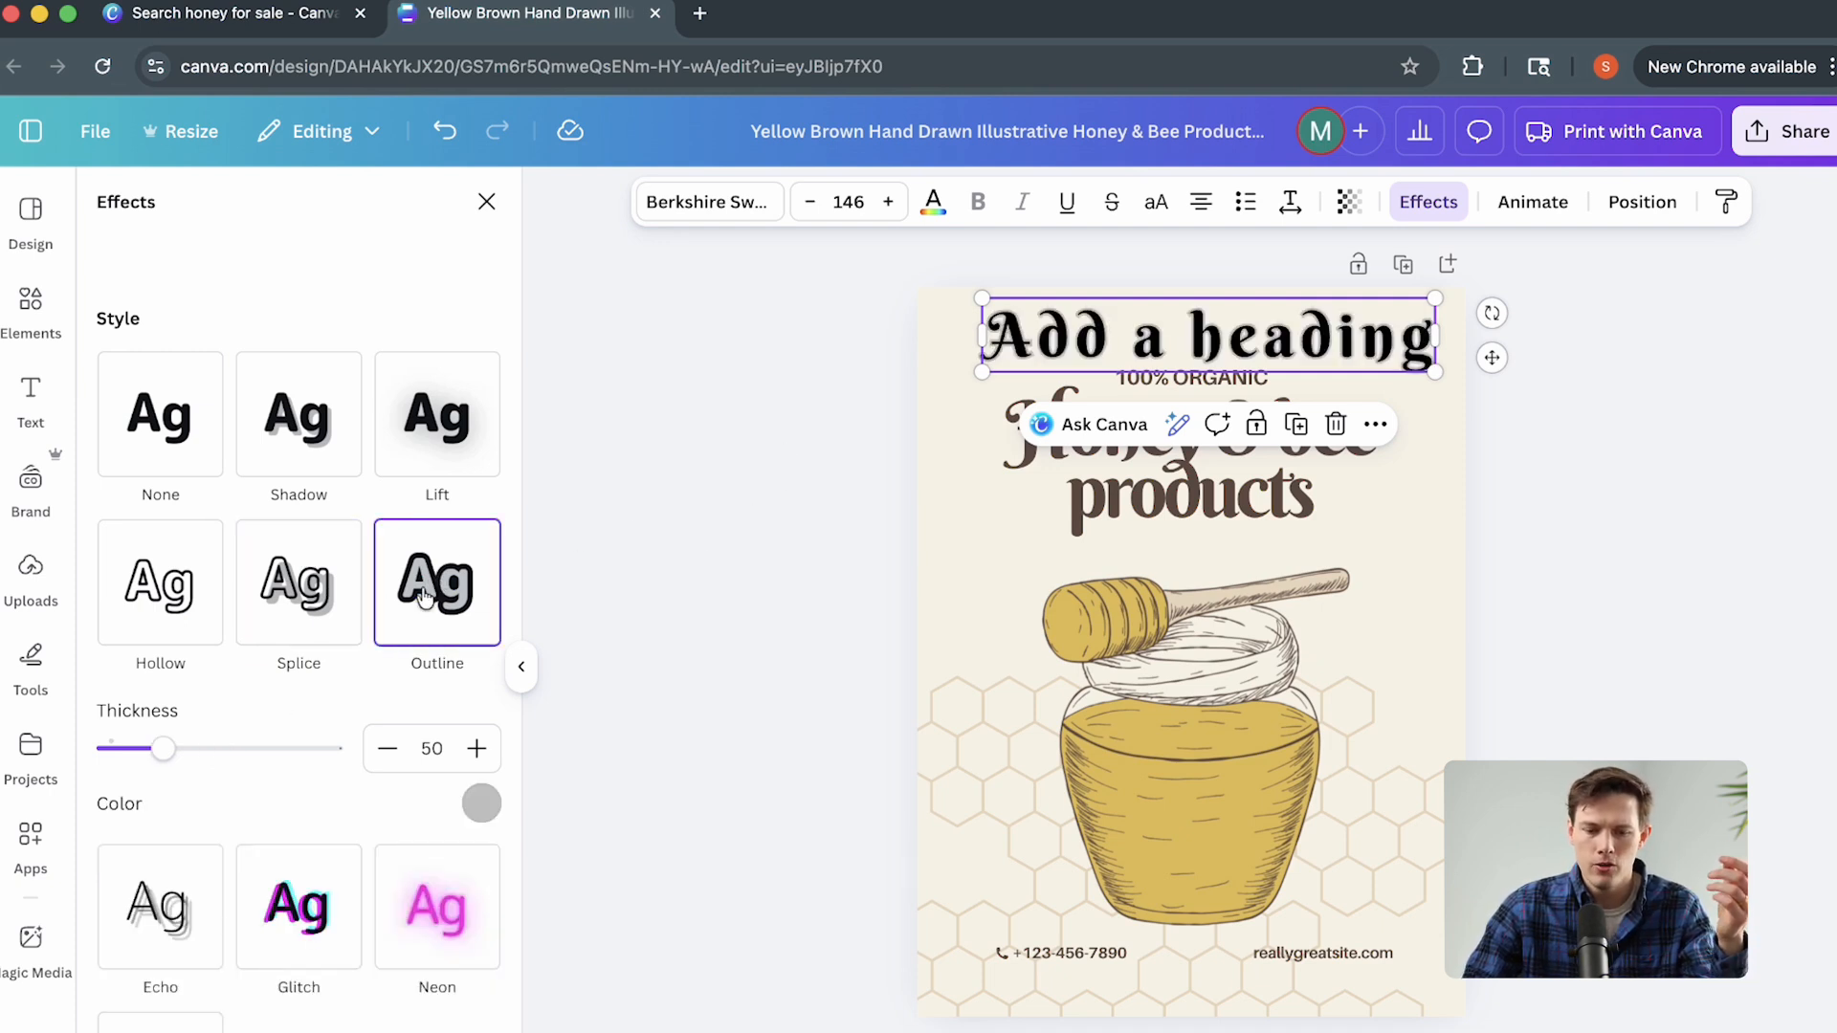
{"action": "left_click", "coordinate": [315, 620]}
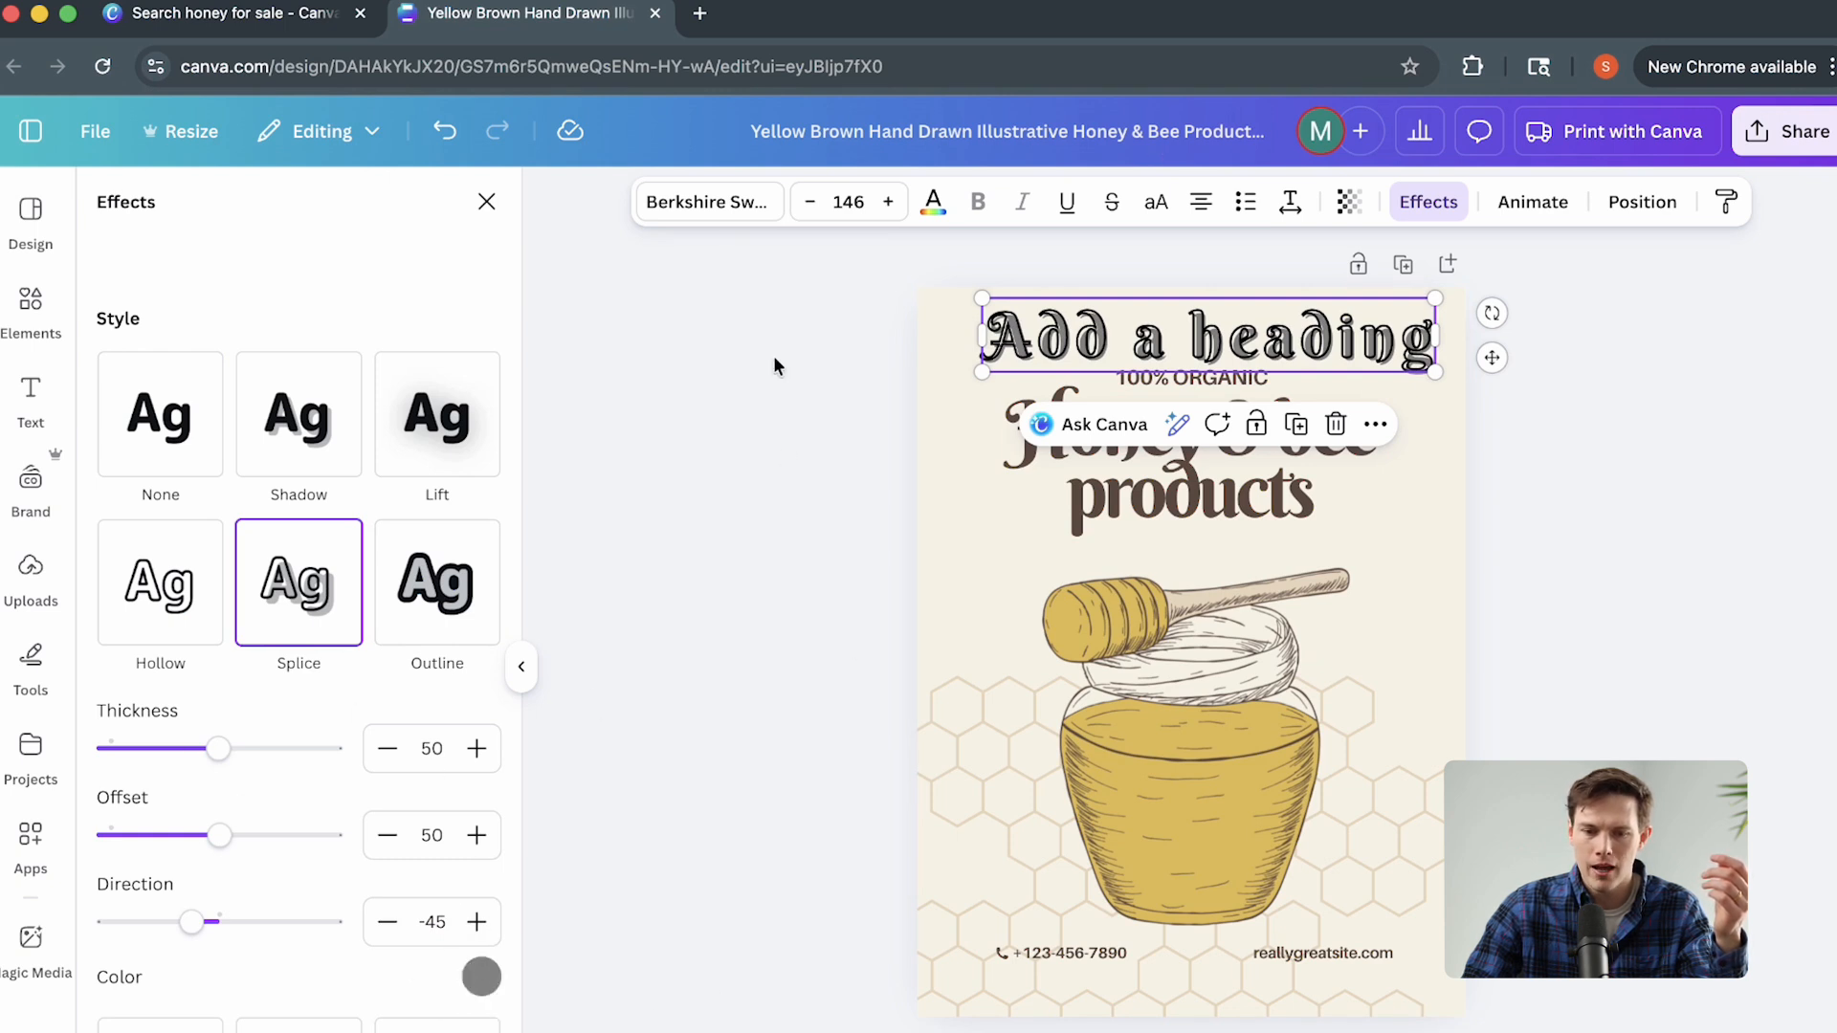
Color the heading text gray brown and its Splice effect golden yellow, both from the document colors.
{"action": "left_click", "coordinate": [932, 202]}
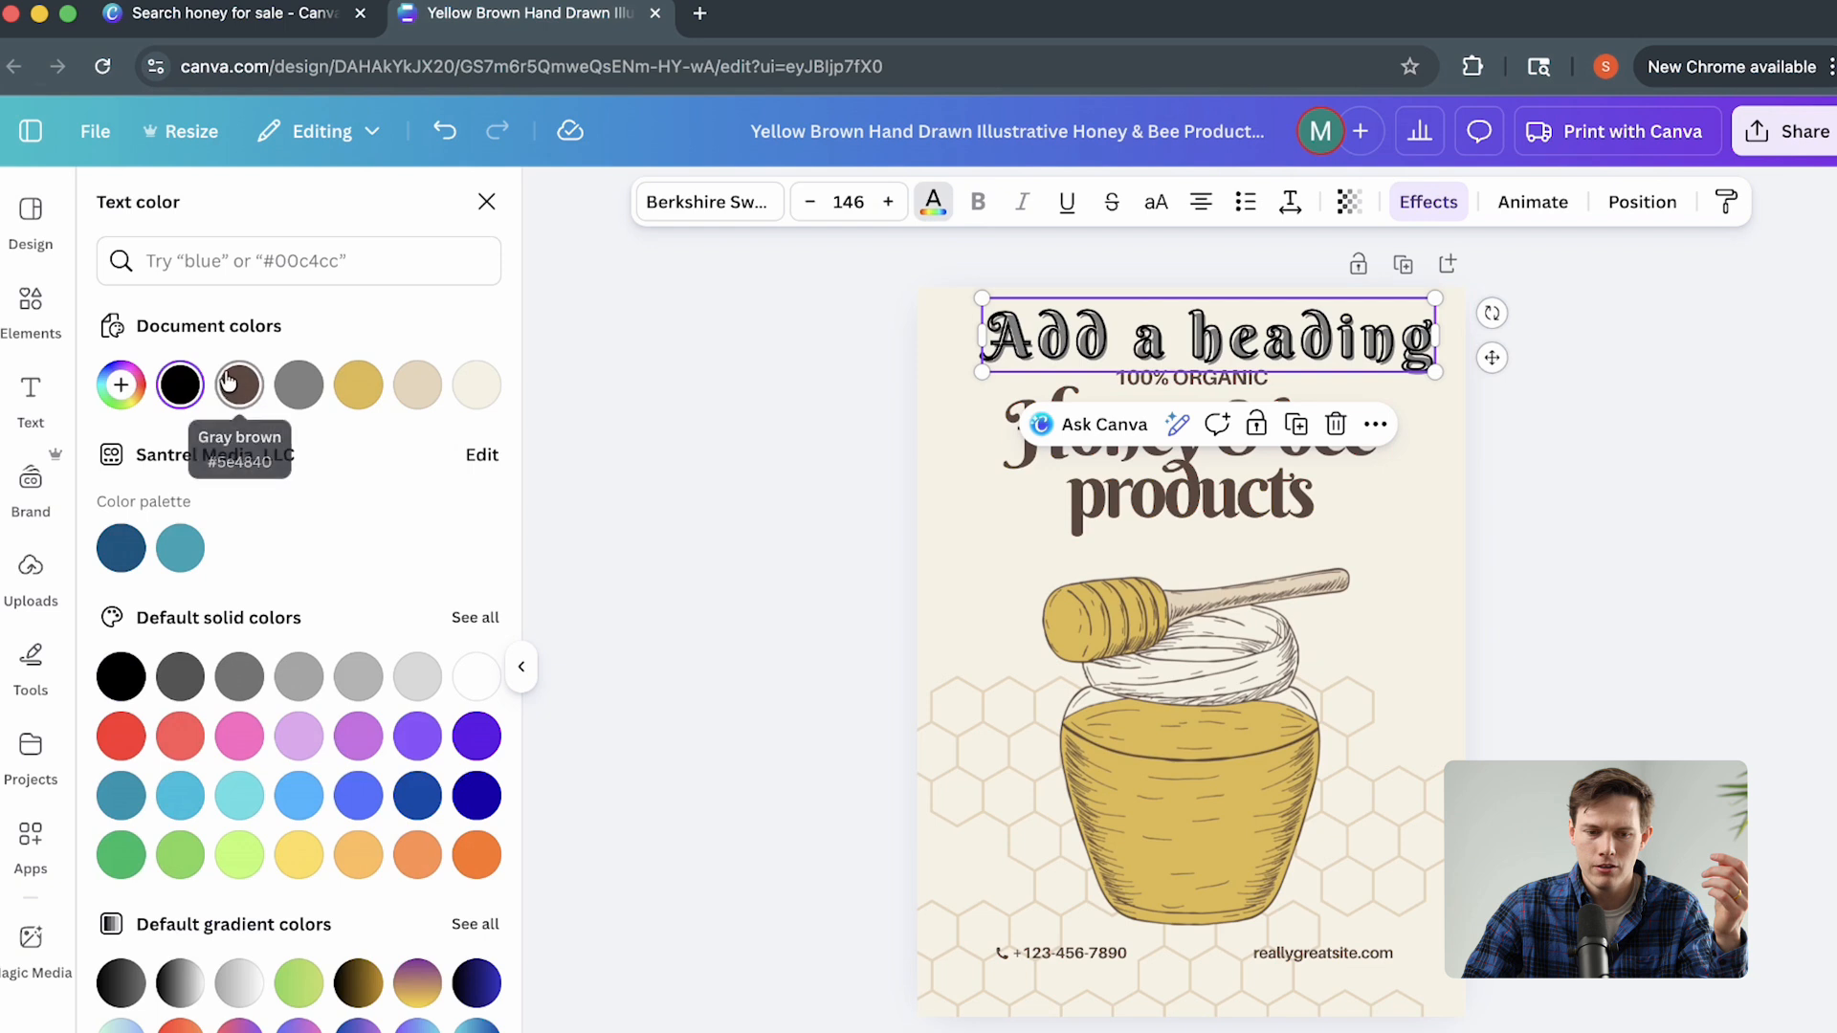
{"action": "left_click", "coordinate": [1431, 205]}
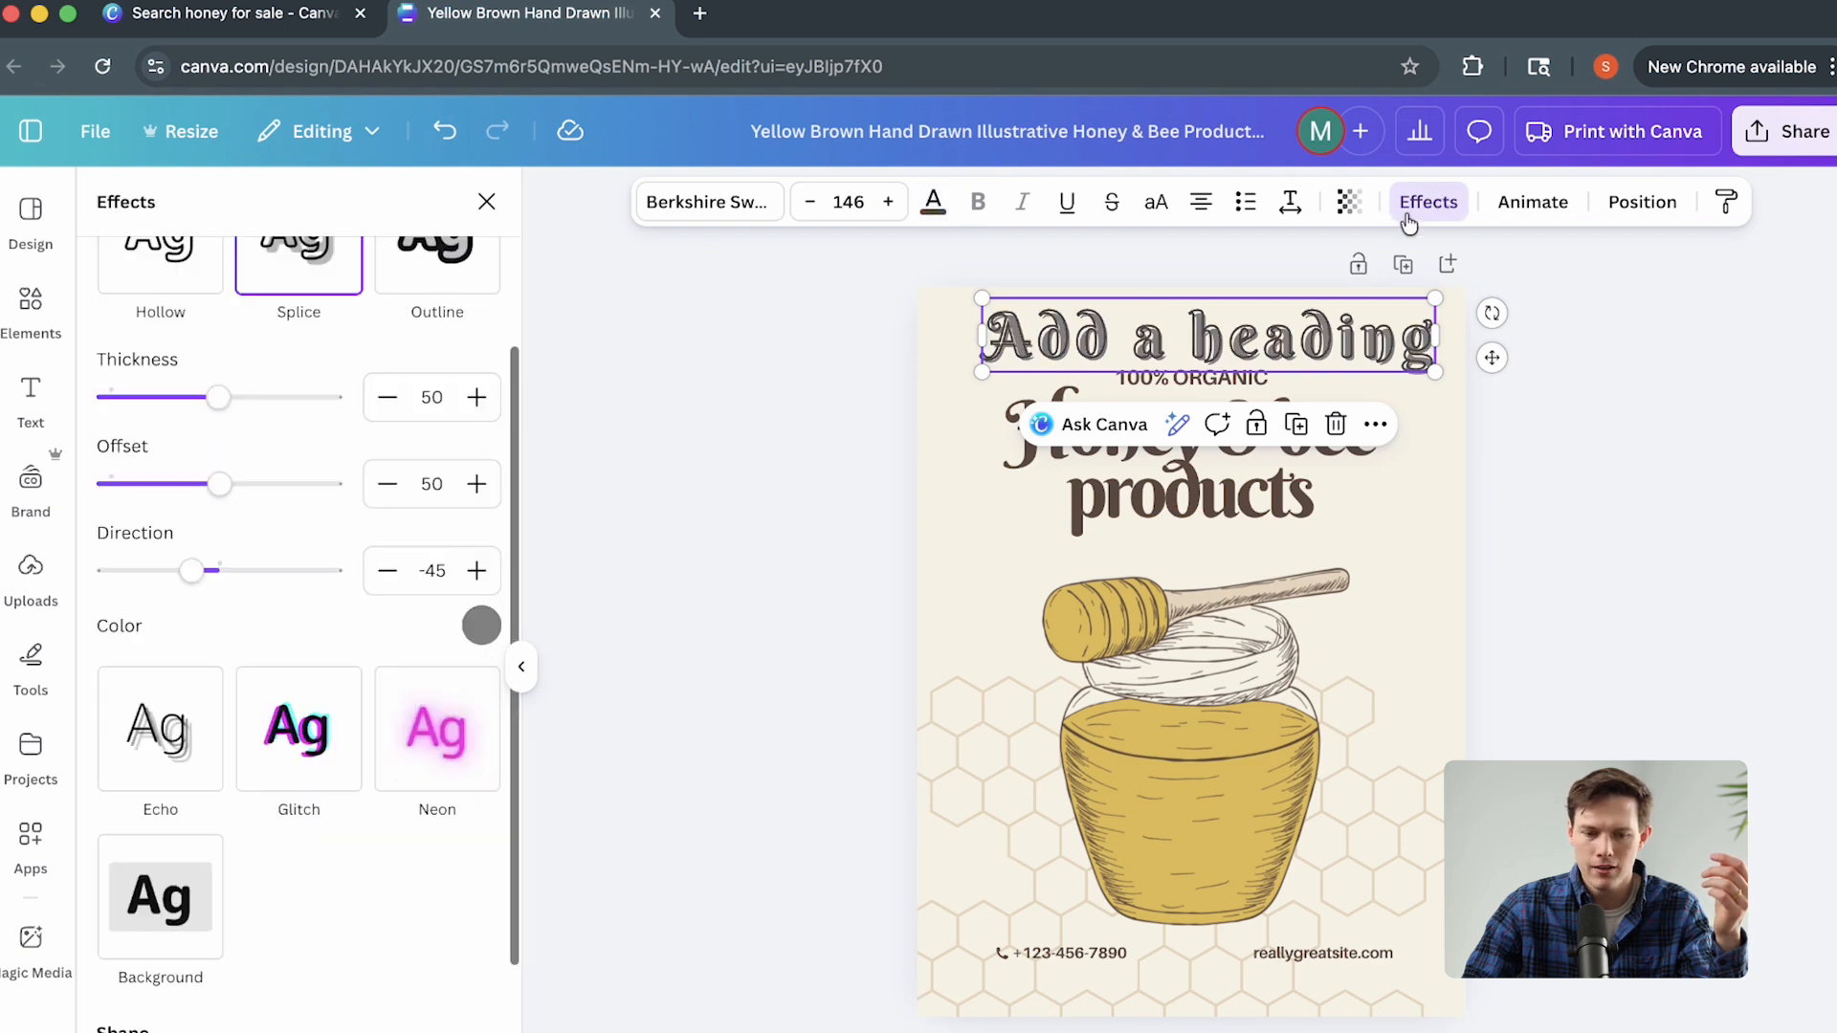
{"action": "left_click", "coordinate": [481, 626]}
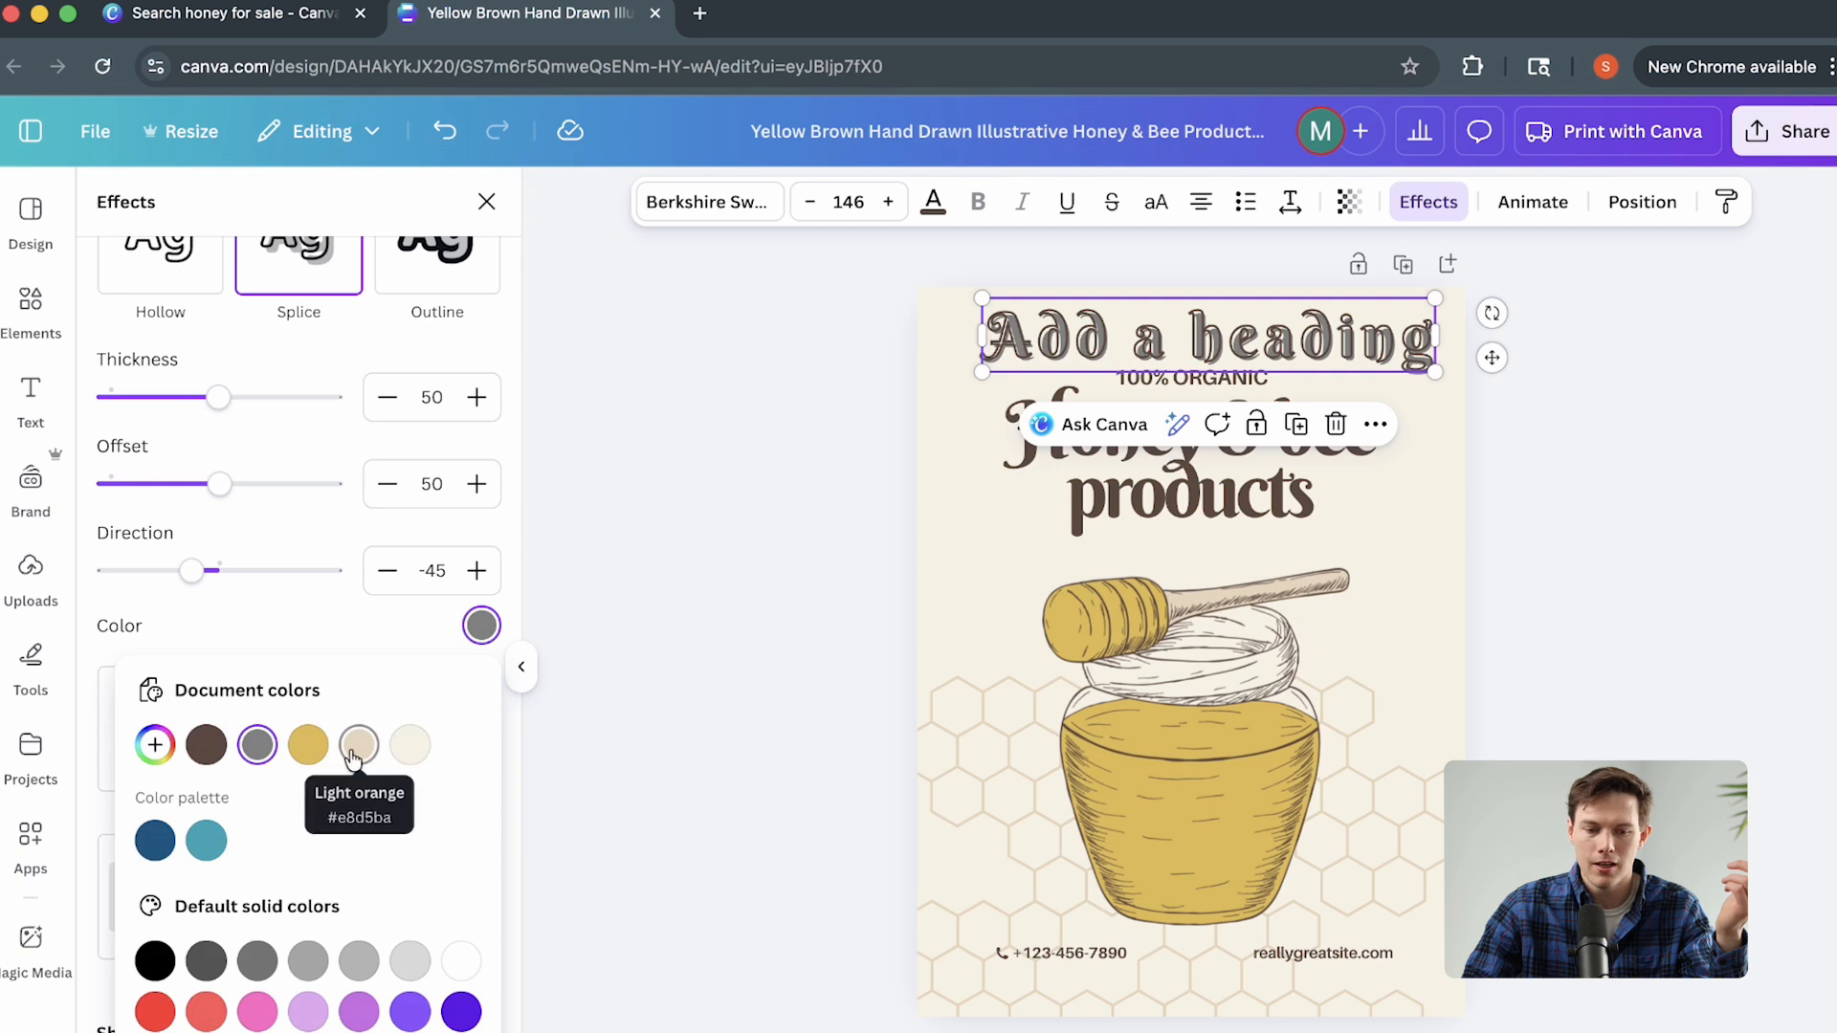
{"action": "left_click", "coordinate": [318, 759]}
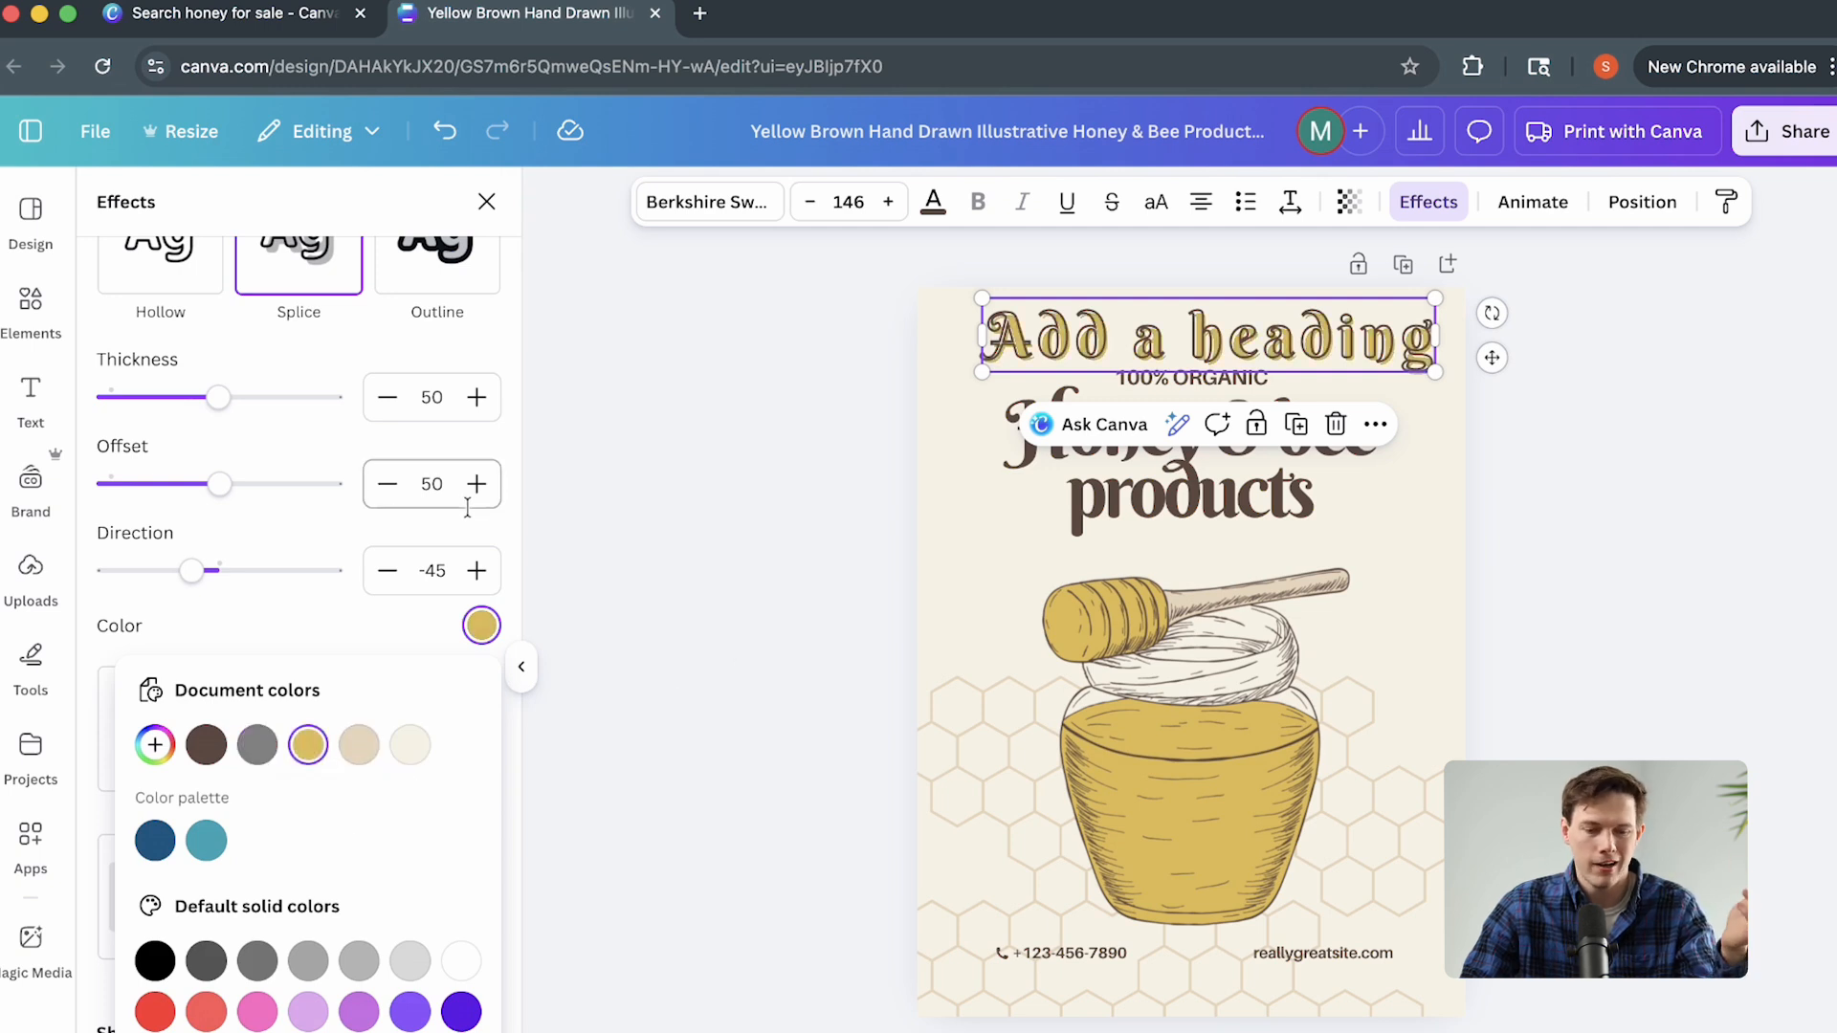
Bend the heading with the Curve shape at a value of 17 and shift it slightly upward.
{"action": "scroll", "coordinate": [266, 626], "scroll_direction": "up", "scroll_amount": 3}
{"action": "scroll", "coordinate": [419, 806], "scroll_direction": "down", "scroll_amount": 6}
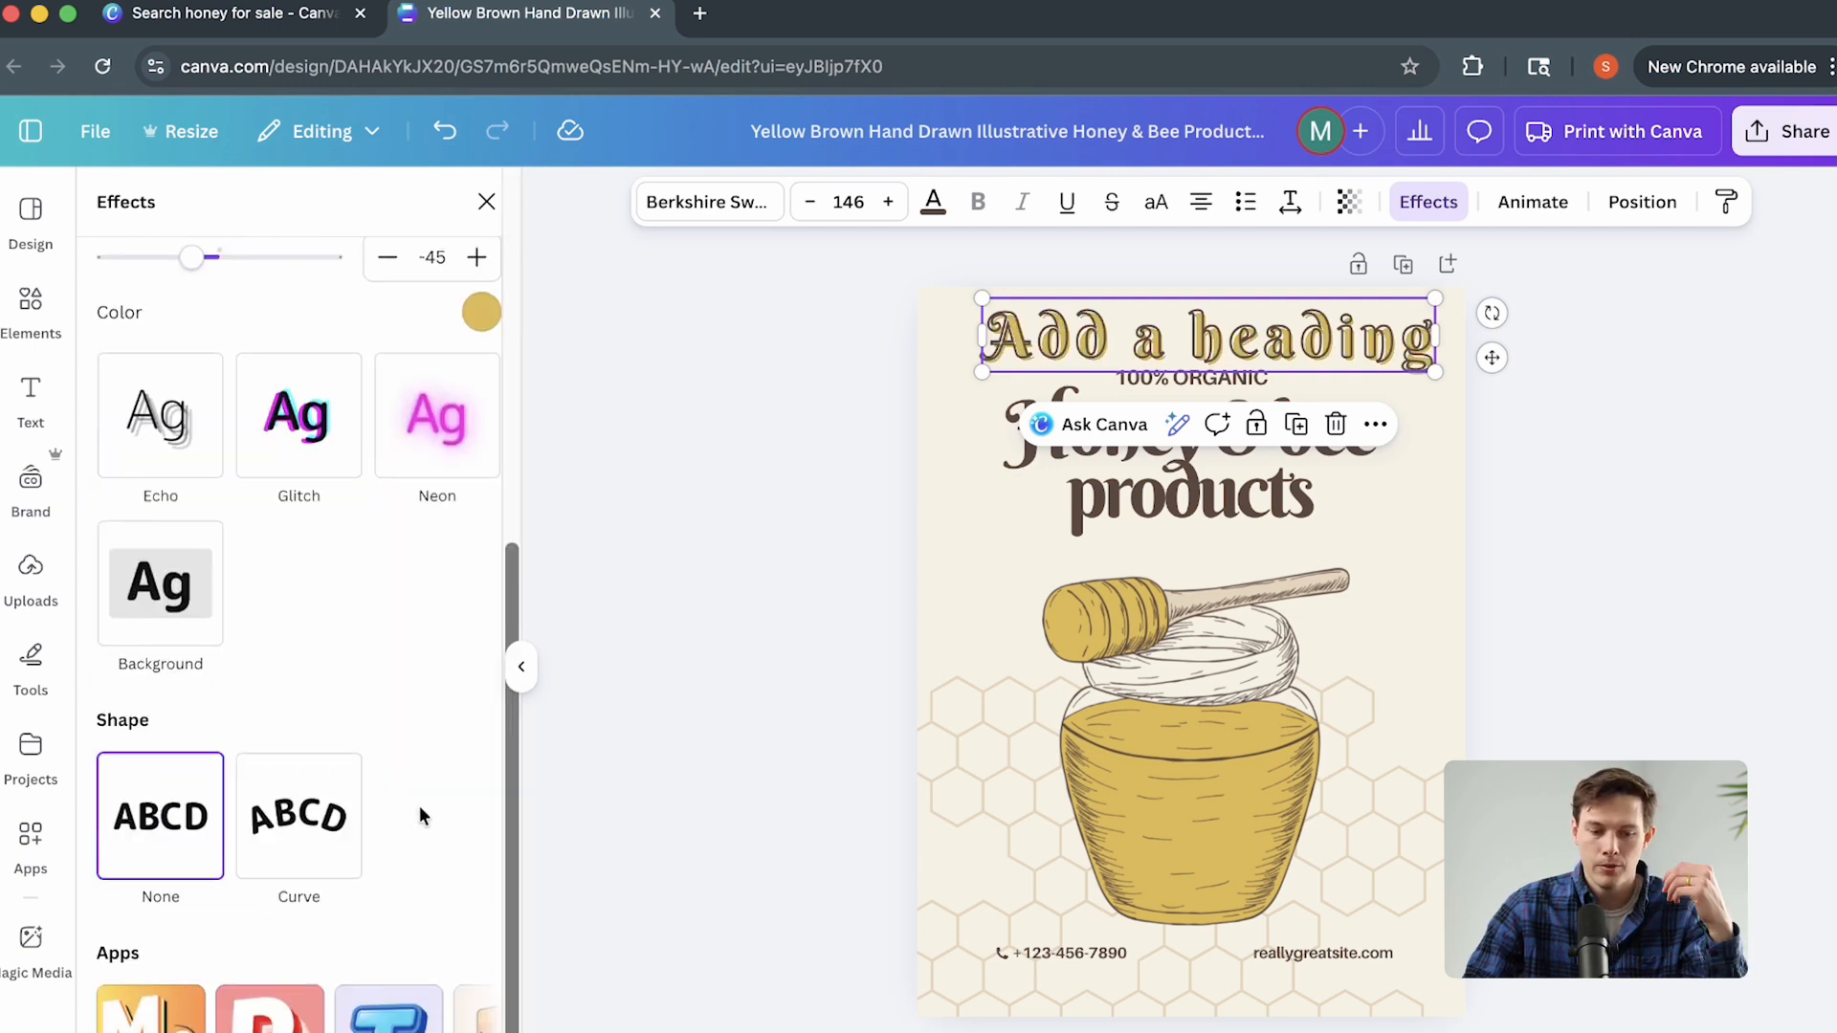
{"action": "left_click", "coordinate": [321, 838]}
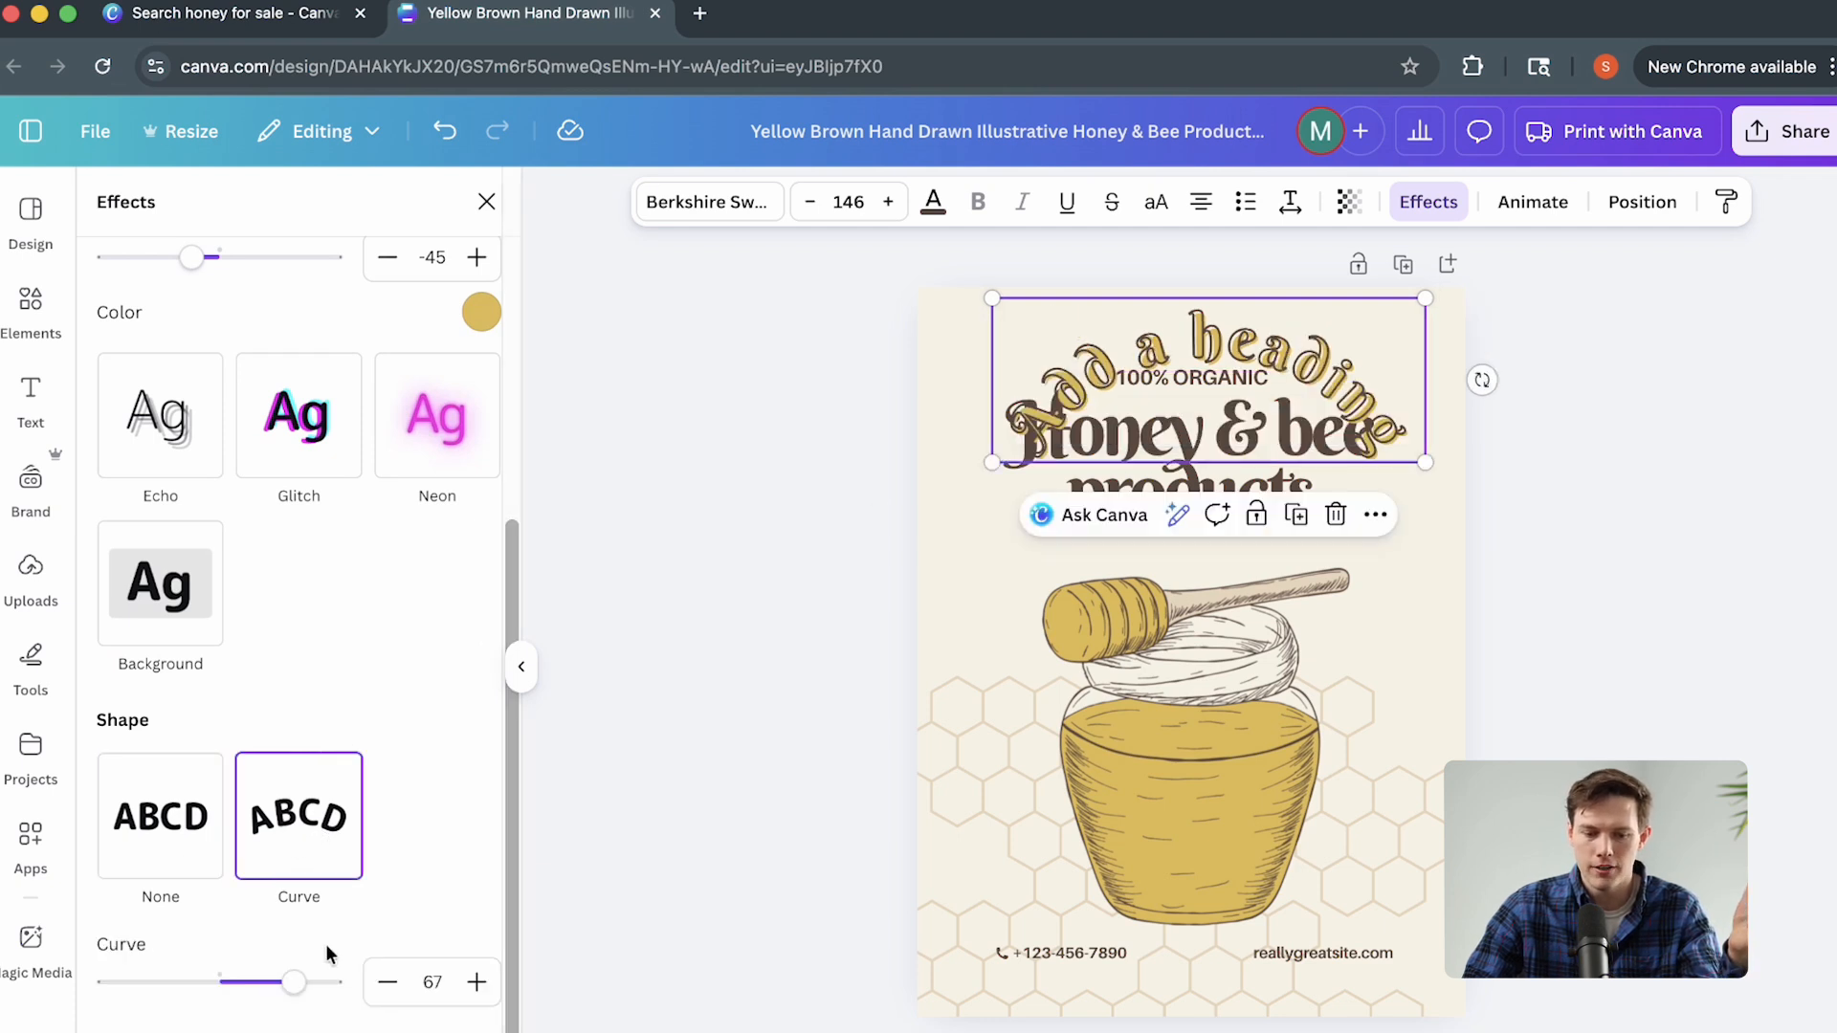
{"action": "left_click_drag", "start_coordinate": [294, 983], "coordinate": [240, 995]}
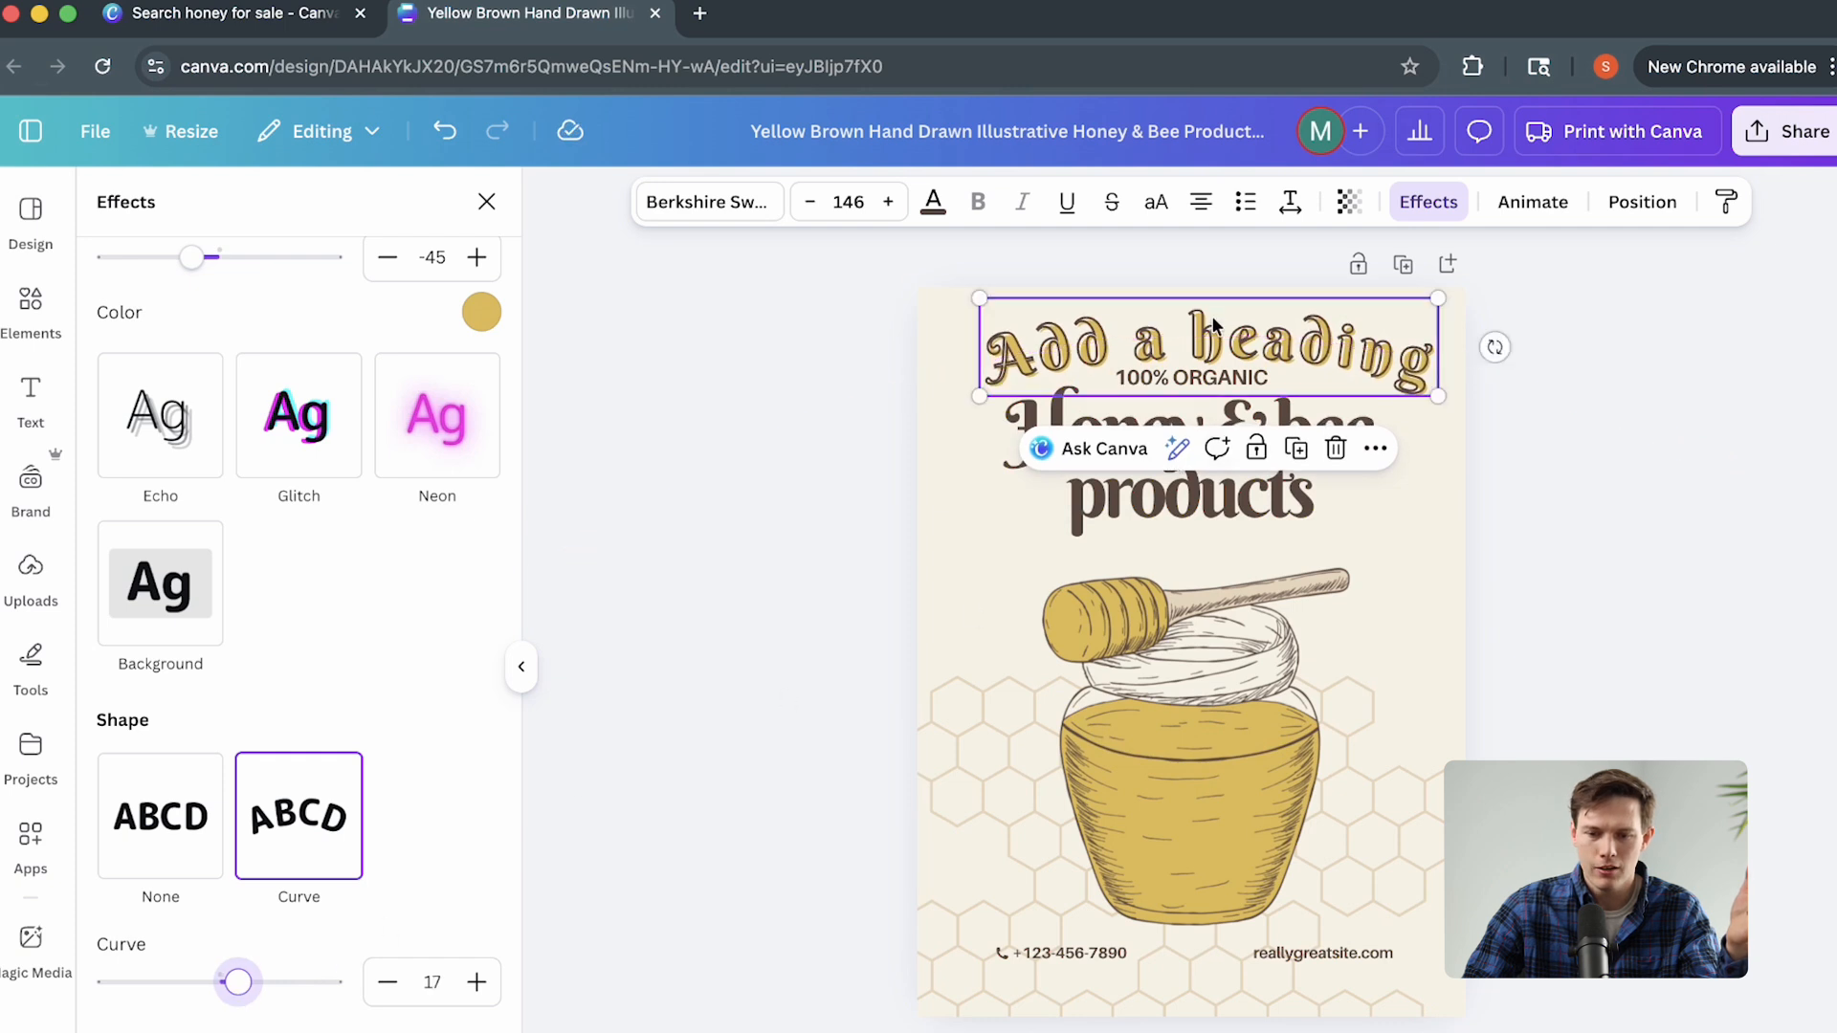
{"action": "left_click_drag", "start_coordinate": [1212, 327], "coordinate": [1208, 321]}
{"action": "left_click", "coordinate": [1526, 417]}
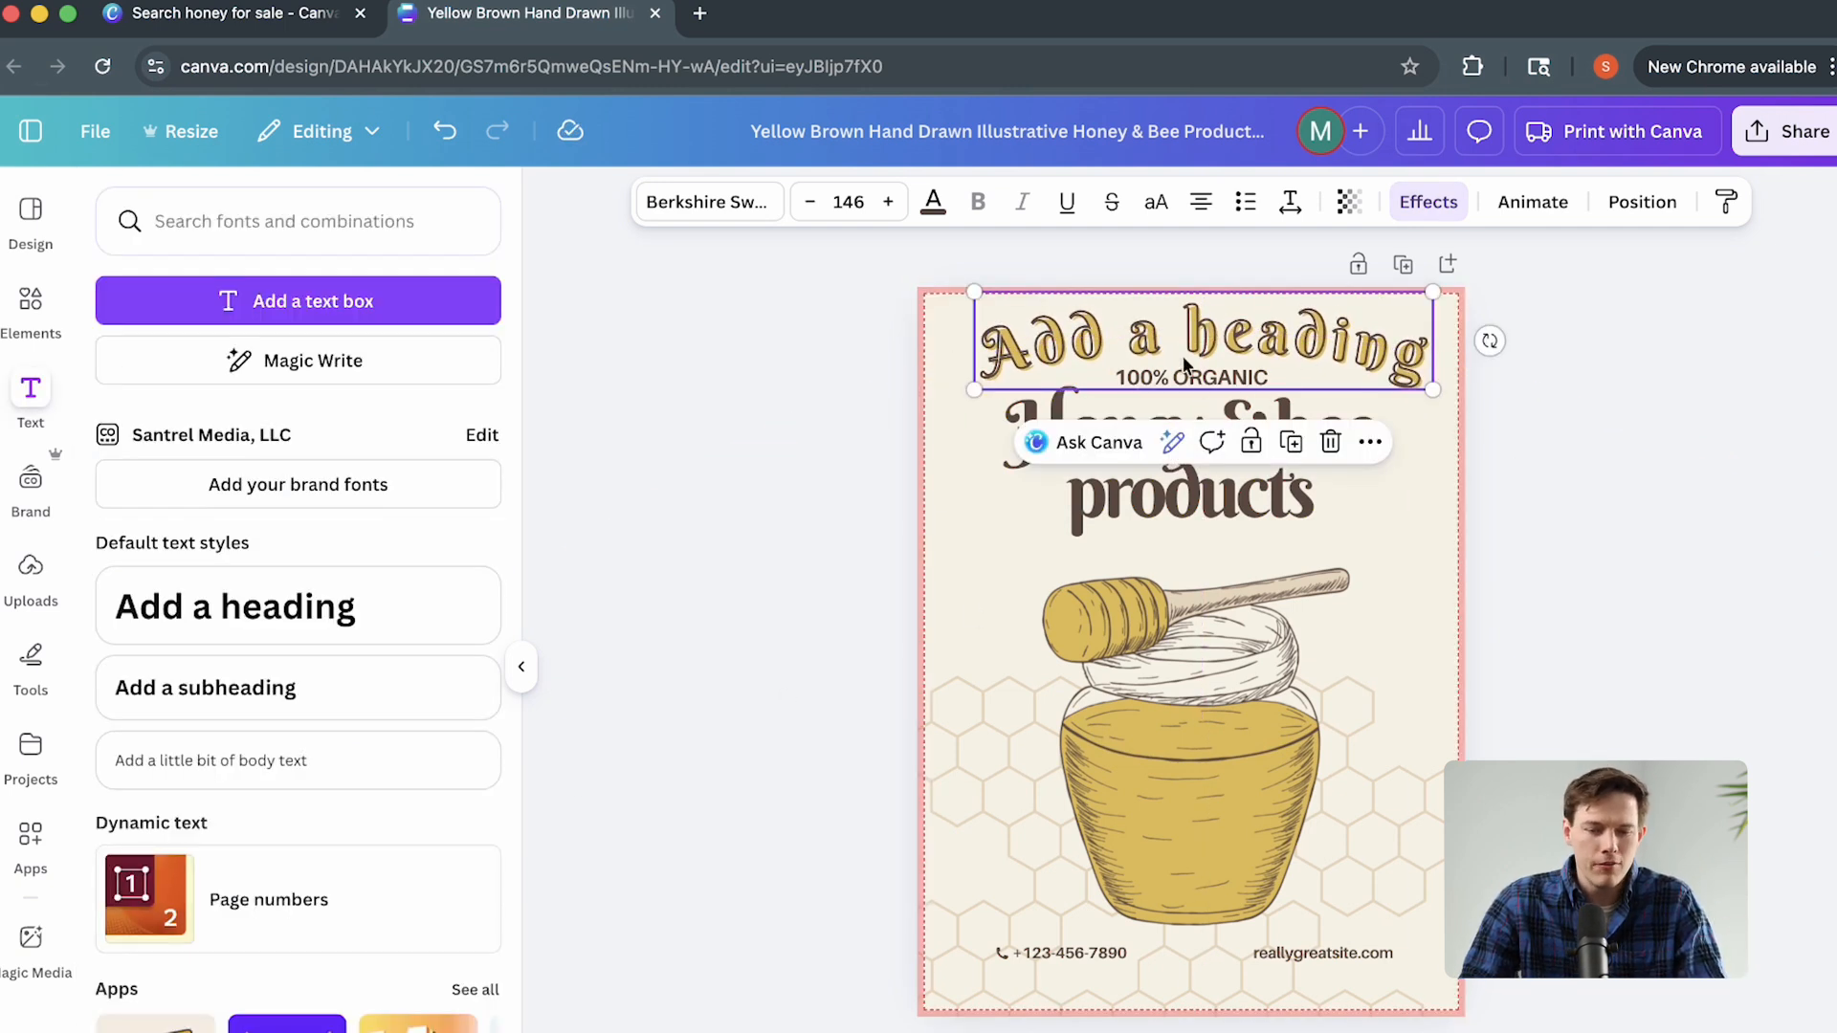
Fine-tune the curved heading's position above the "100% ORGANIC" line and deselect it.
{"action": "double_click", "coordinate": [1050, 346]}
{"action": "left_click", "coordinate": [946, 339]}
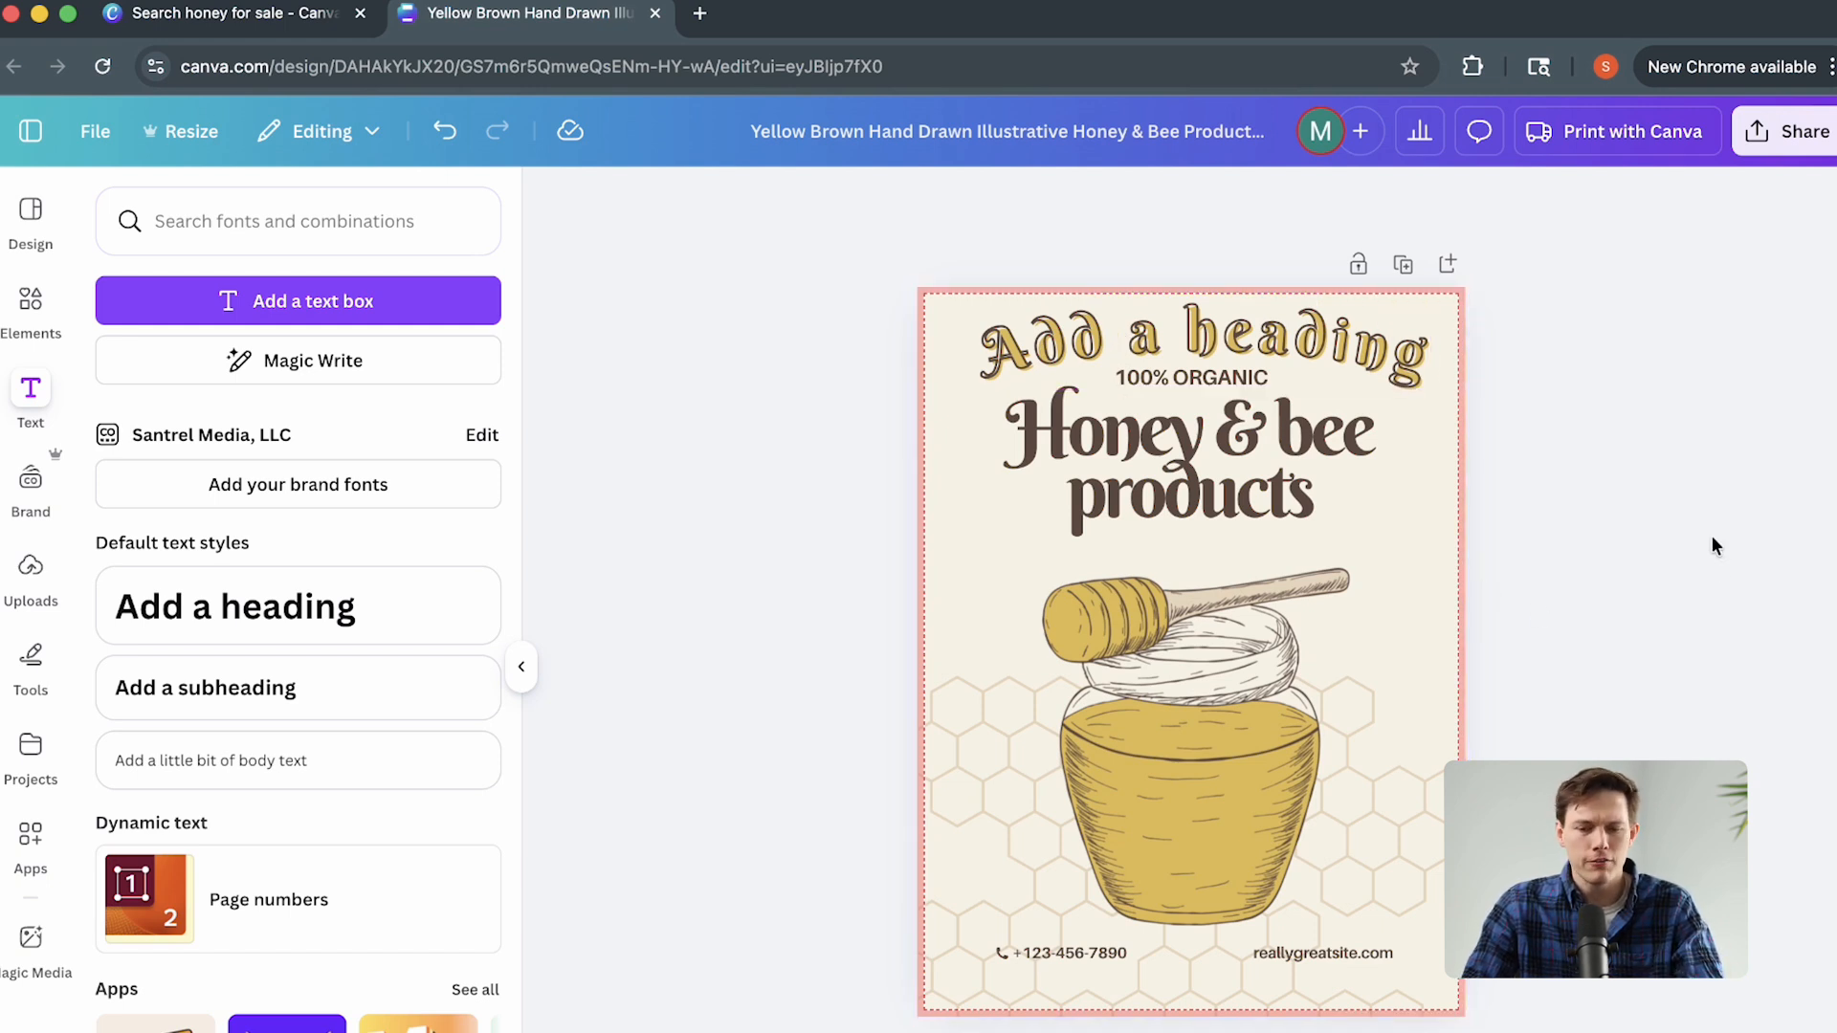
{"action": "left_click", "coordinate": [1321, 359]}
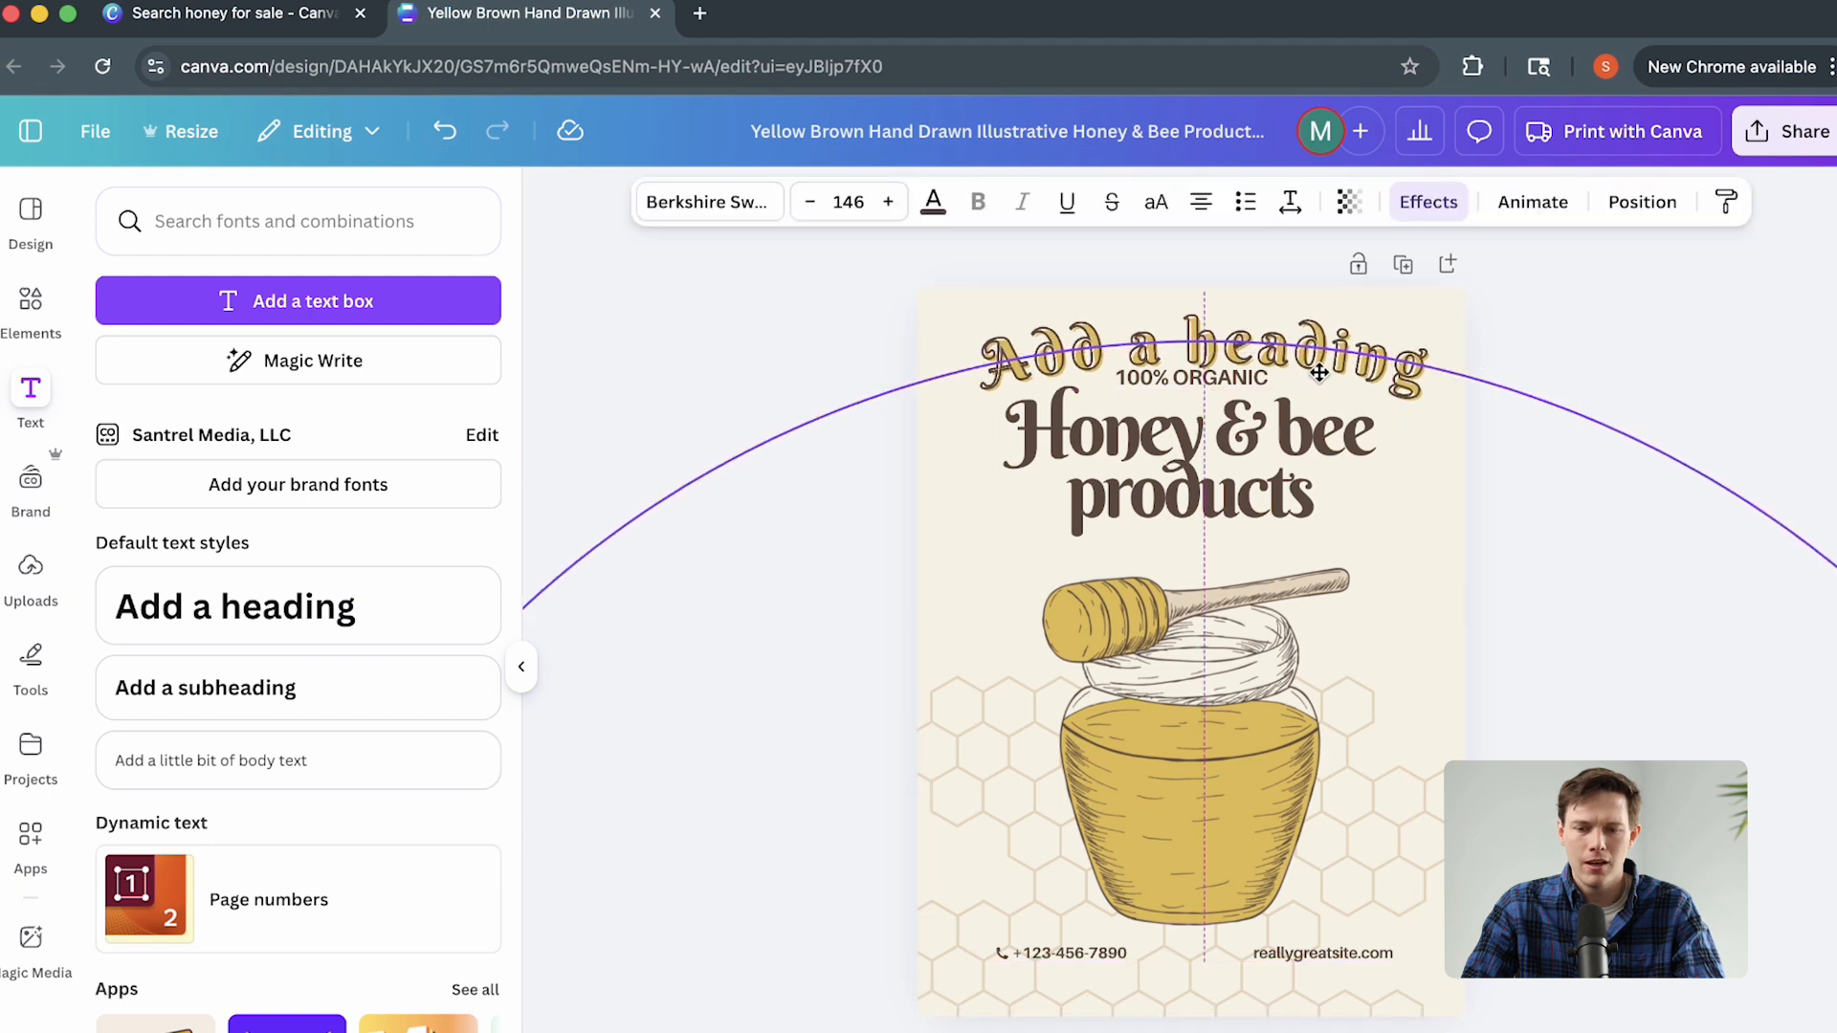
{"action": "left_click_drag", "start_coordinate": [1315, 358], "coordinate": [1315, 362]}
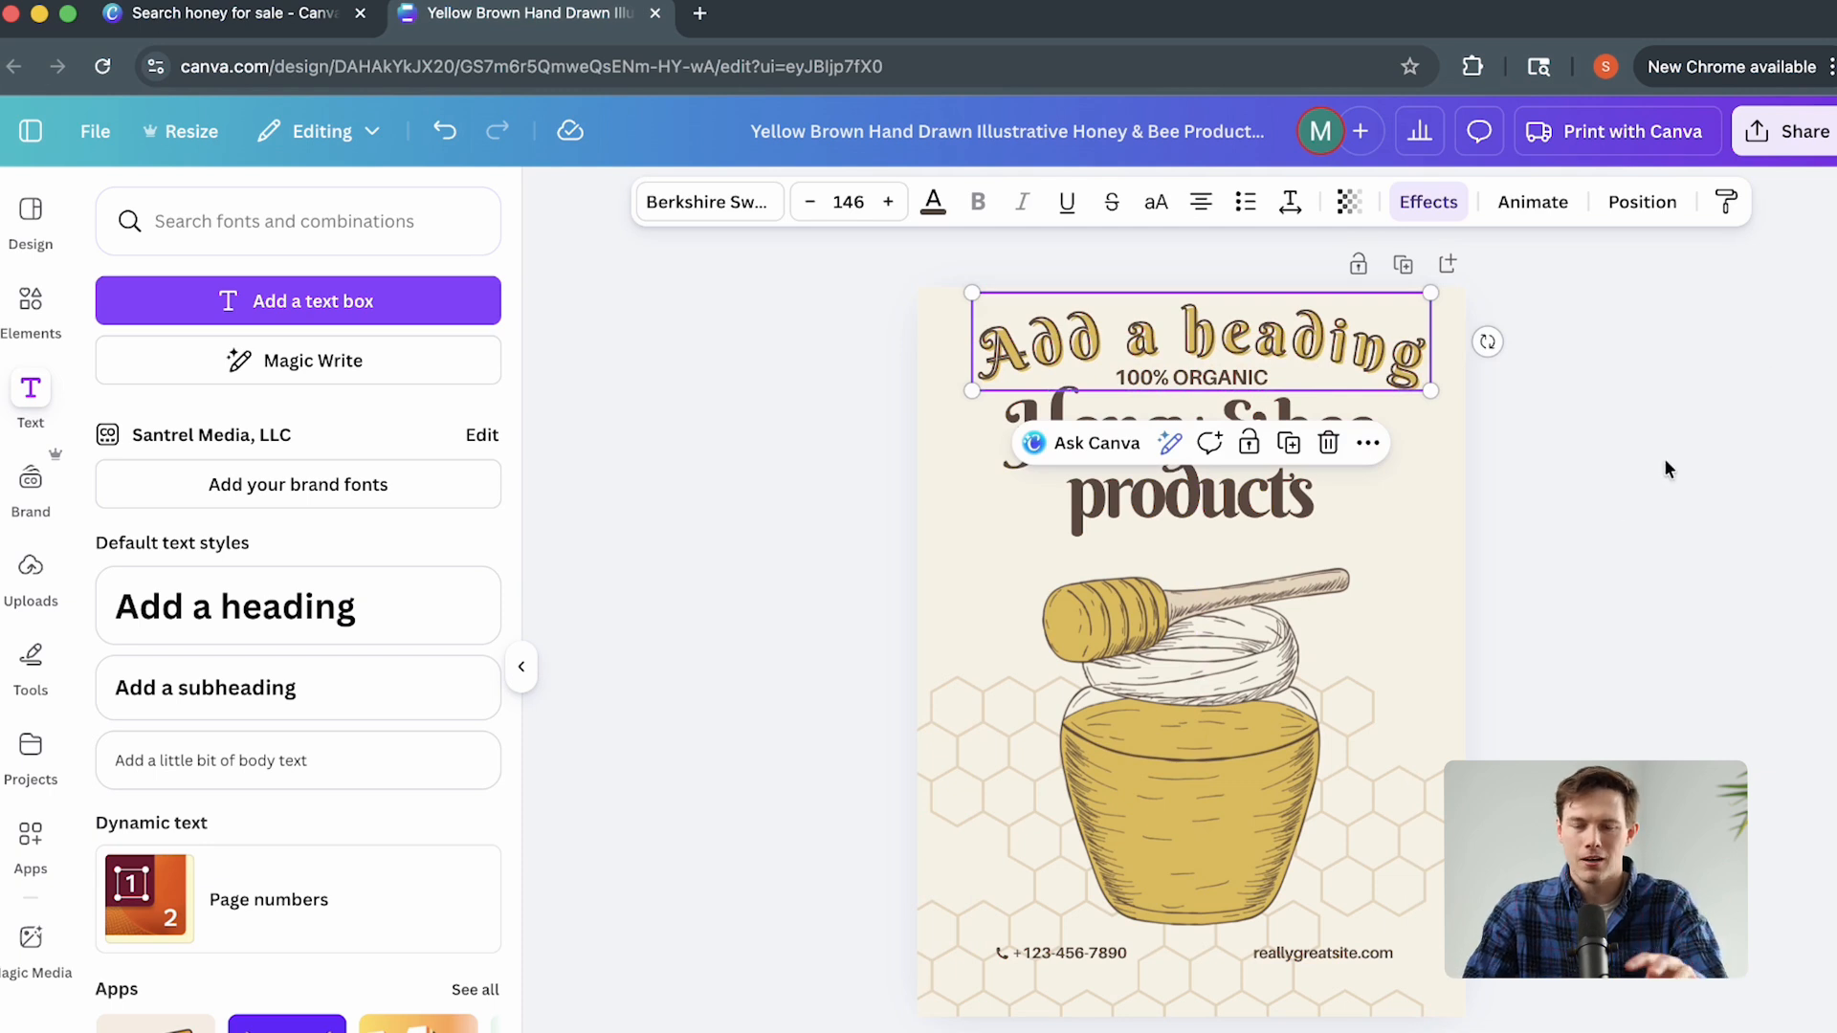
{"action": "left_click", "coordinate": [1642, 519]}
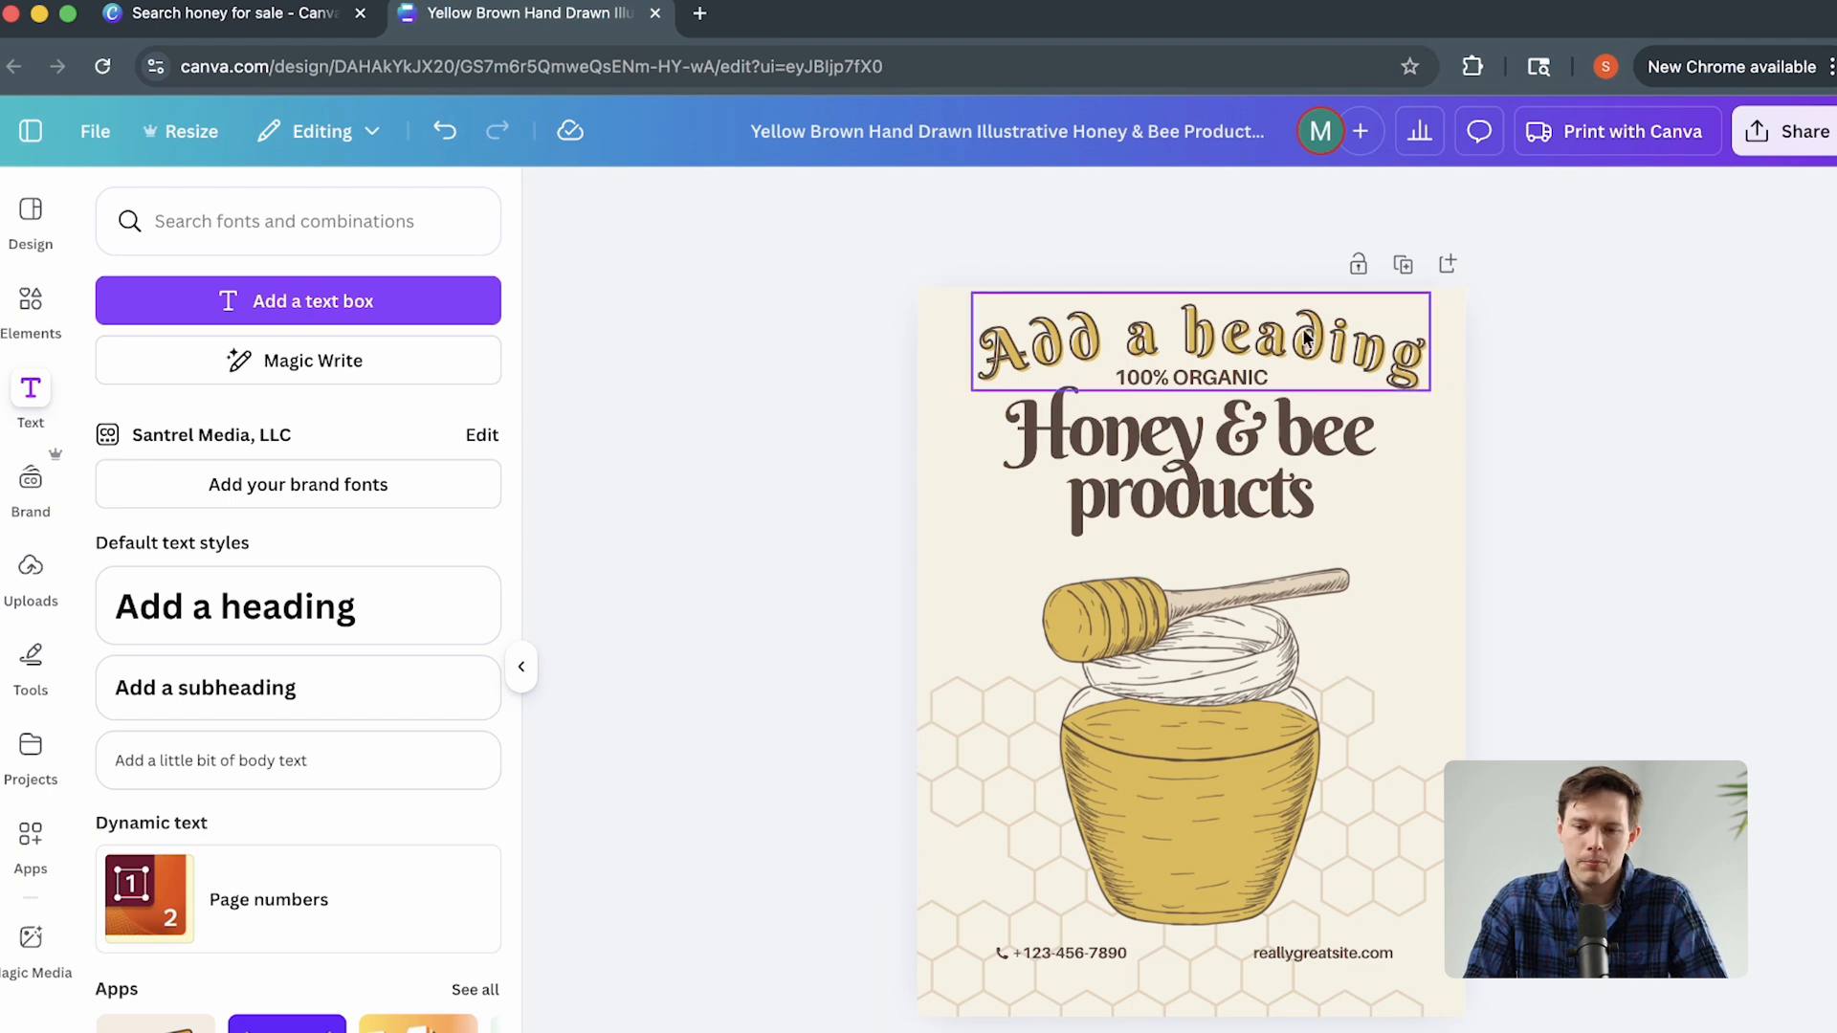
Create a resized copy of the poster in the suggested Presentation size, 1920 × 1080 px, and open the copy.
{"action": "left_click", "coordinate": [187, 133]}
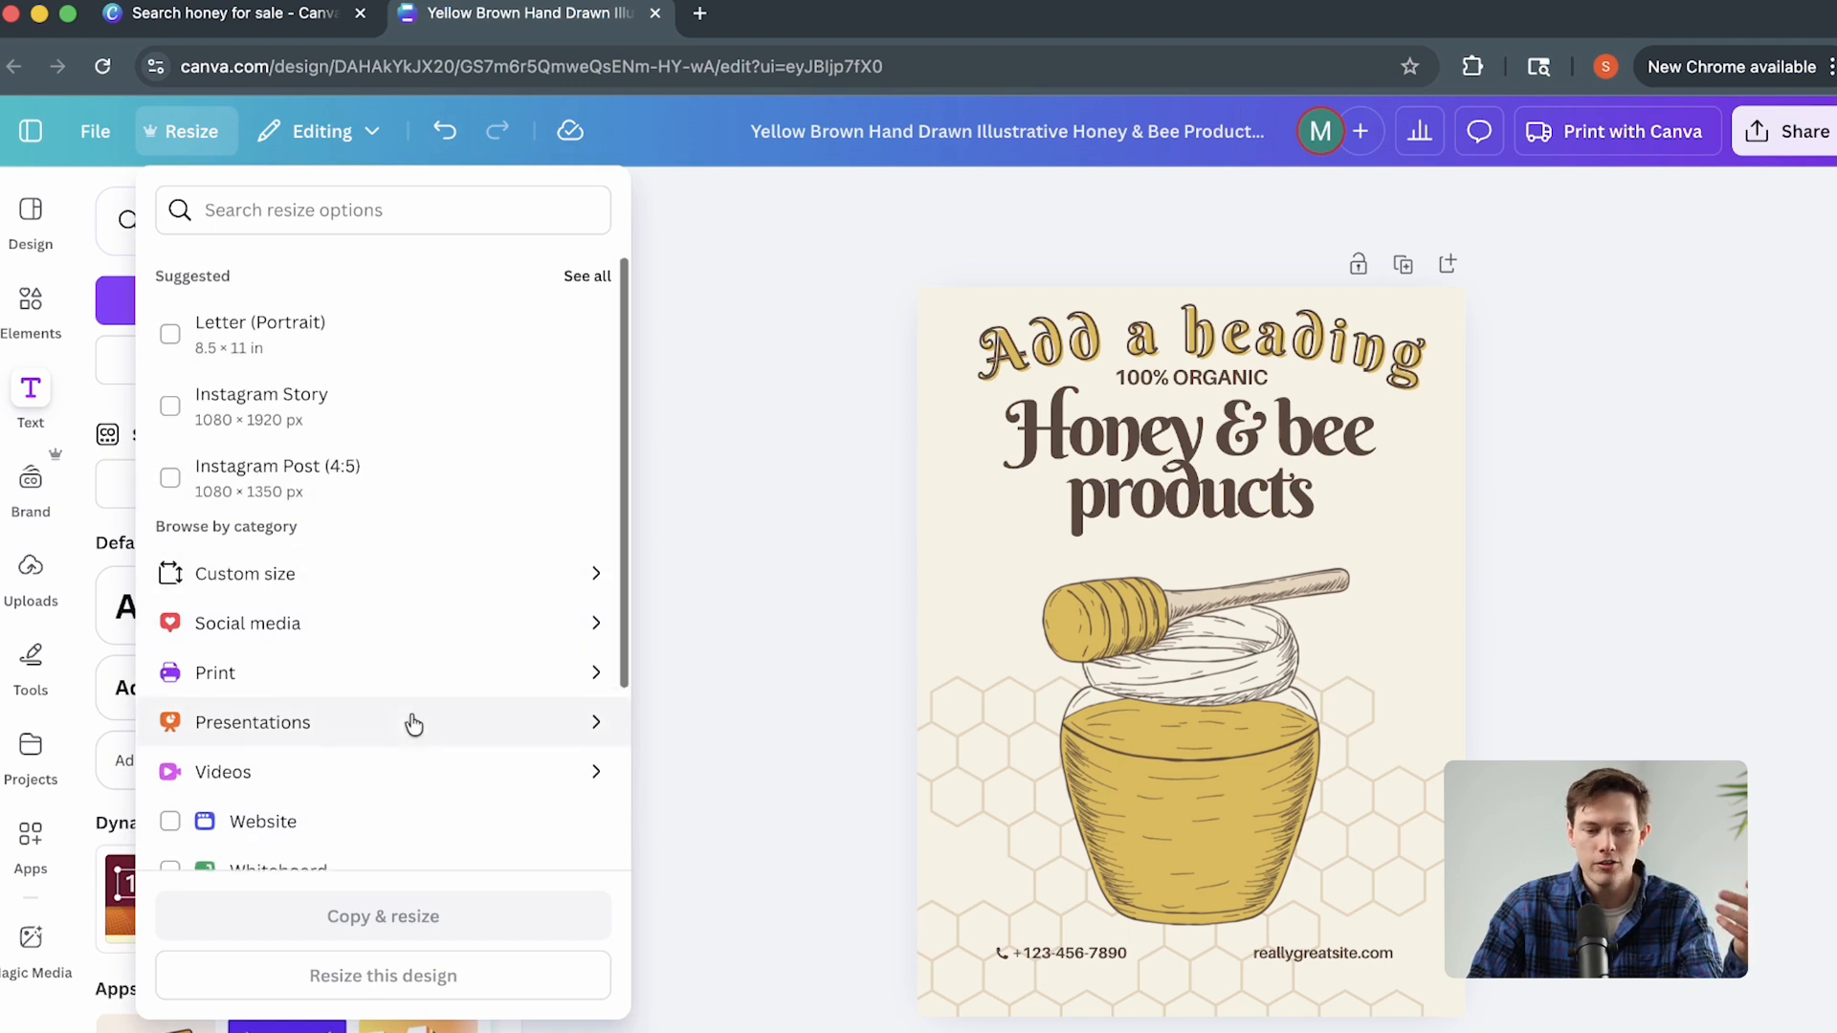
{"action": "scroll", "coordinate": [411, 721], "scroll_direction": "down", "scroll_amount": 3}
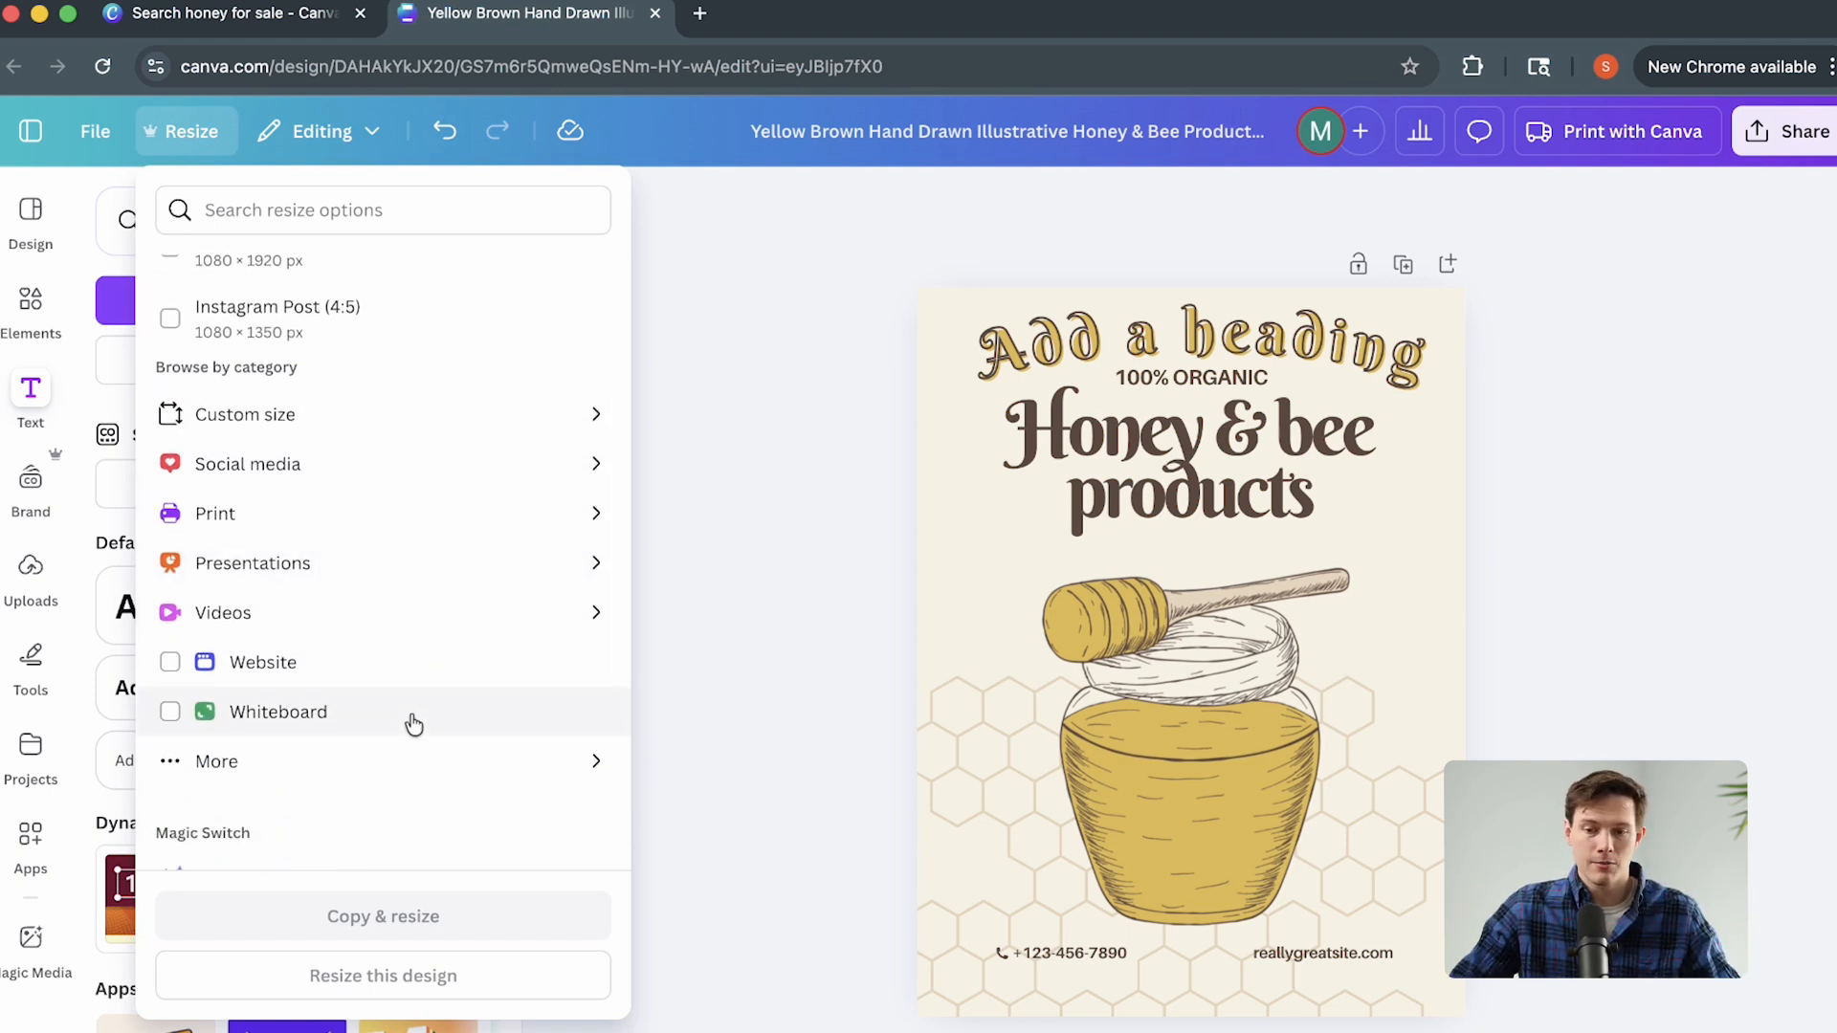
{"action": "scroll", "coordinate": [345, 742], "scroll_direction": "down", "scroll_amount": 2}
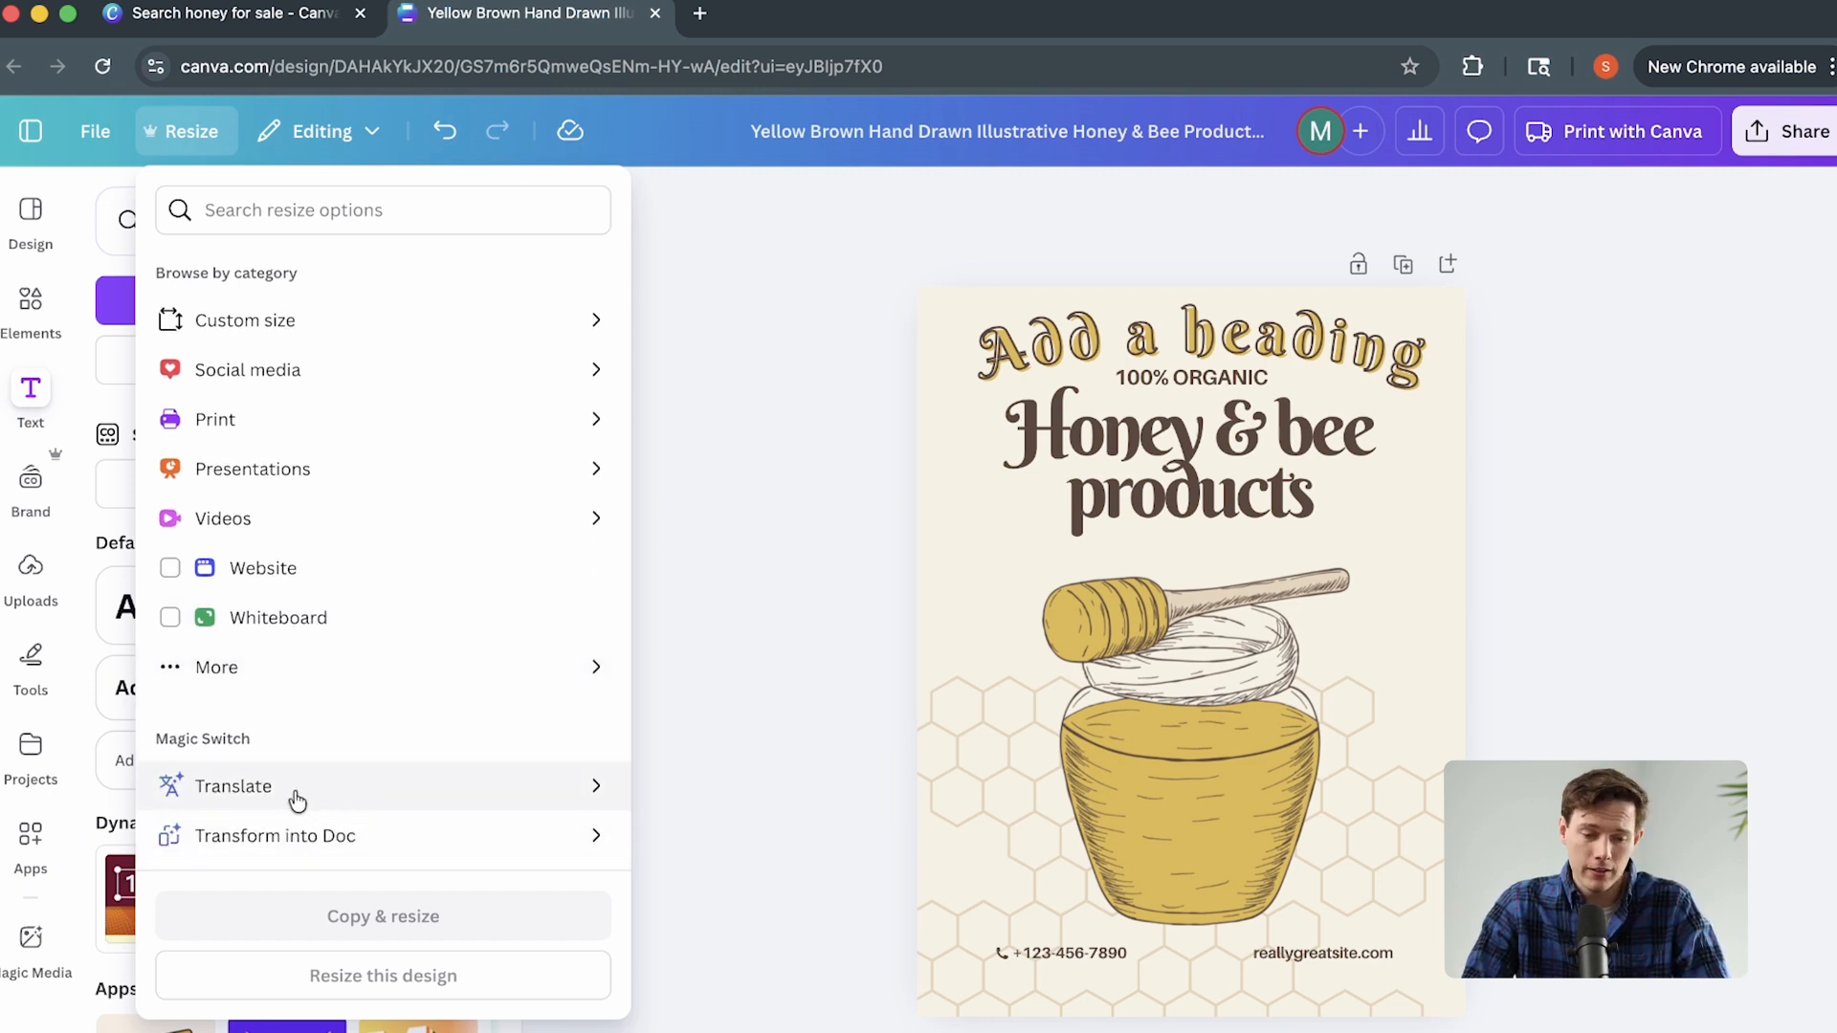
{"action": "scroll", "coordinate": [370, 703], "scroll_direction": "up", "scroll_amount": 5}
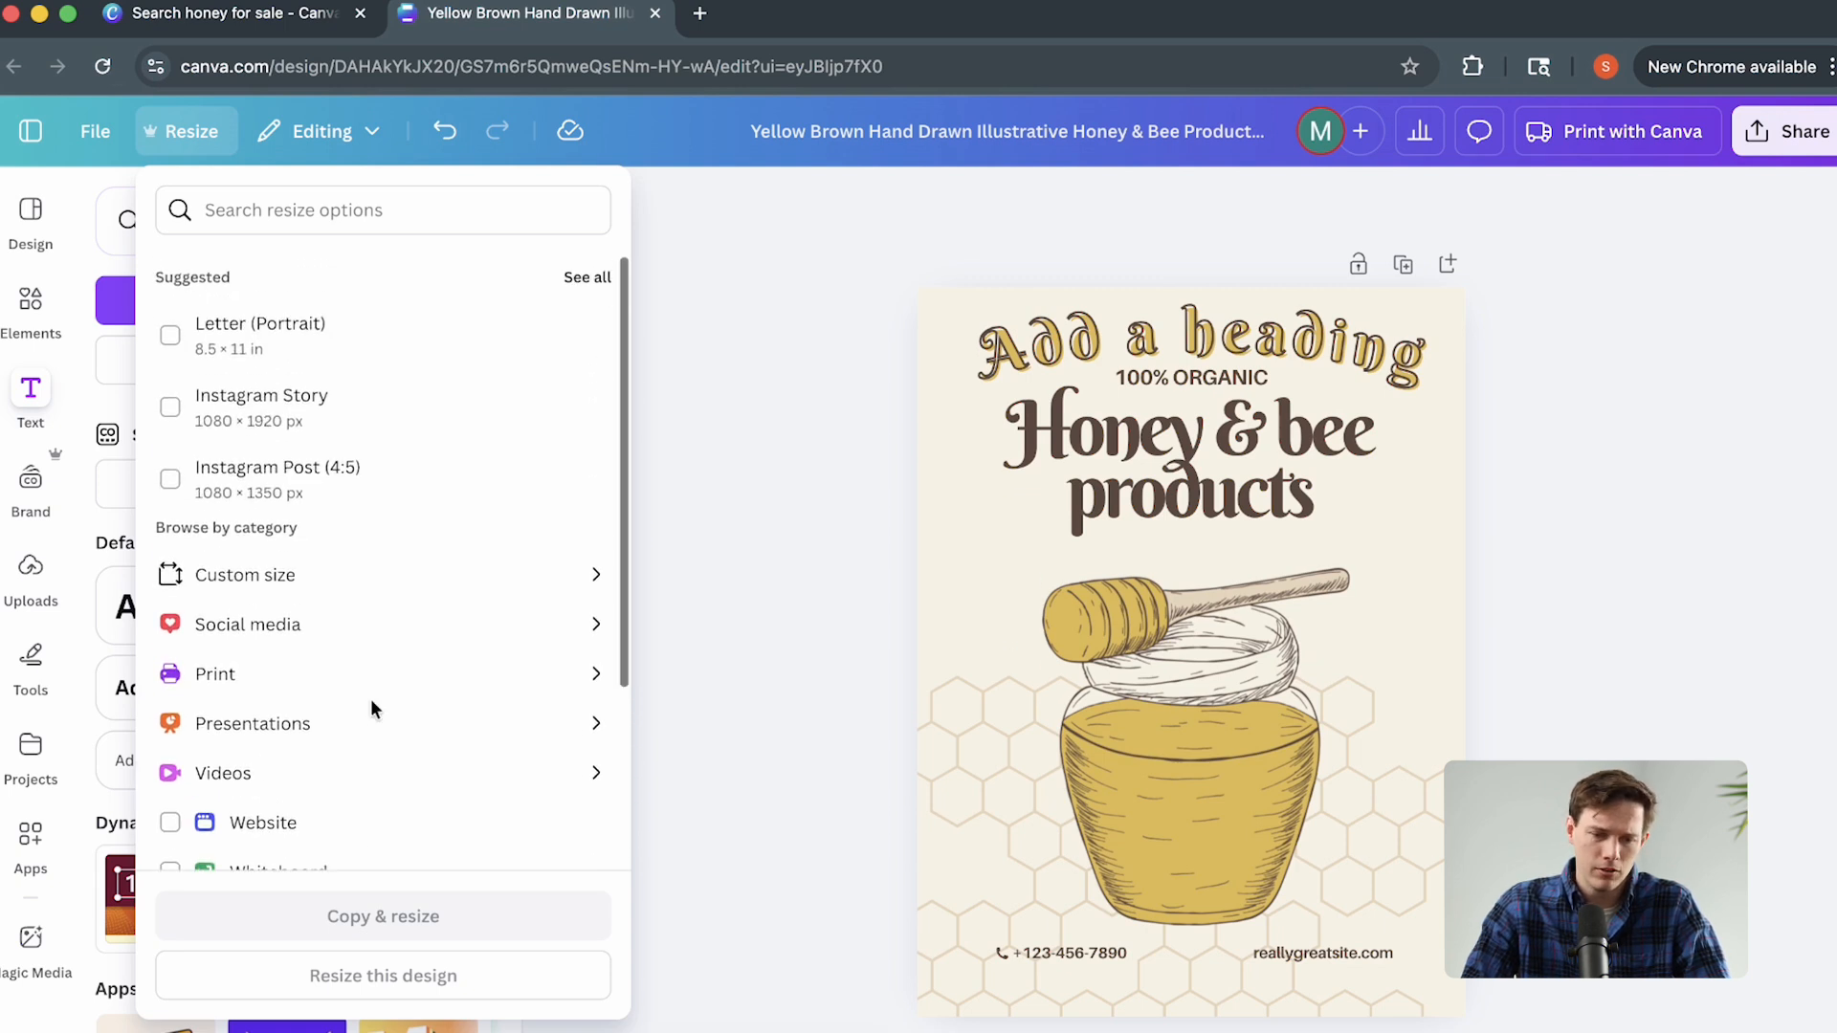
{"action": "left_click", "coordinate": [573, 279]}
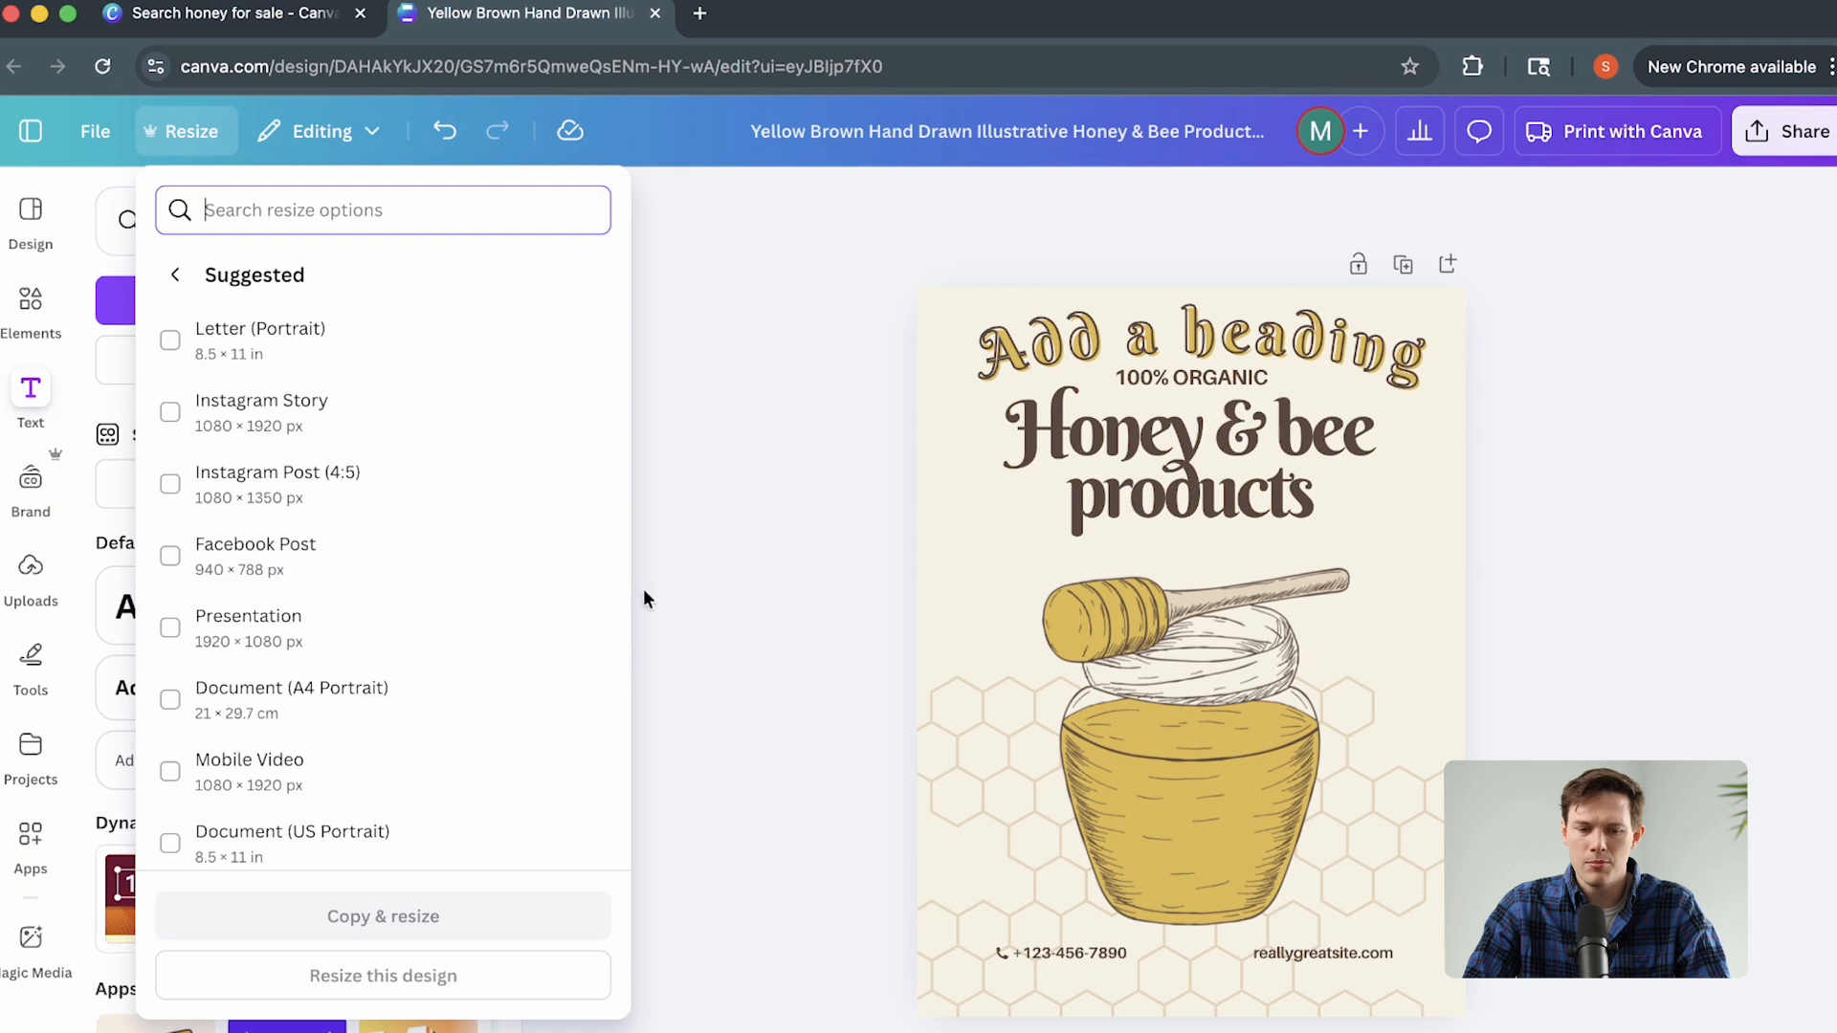
{"action": "left_click", "coordinate": [170, 630]}
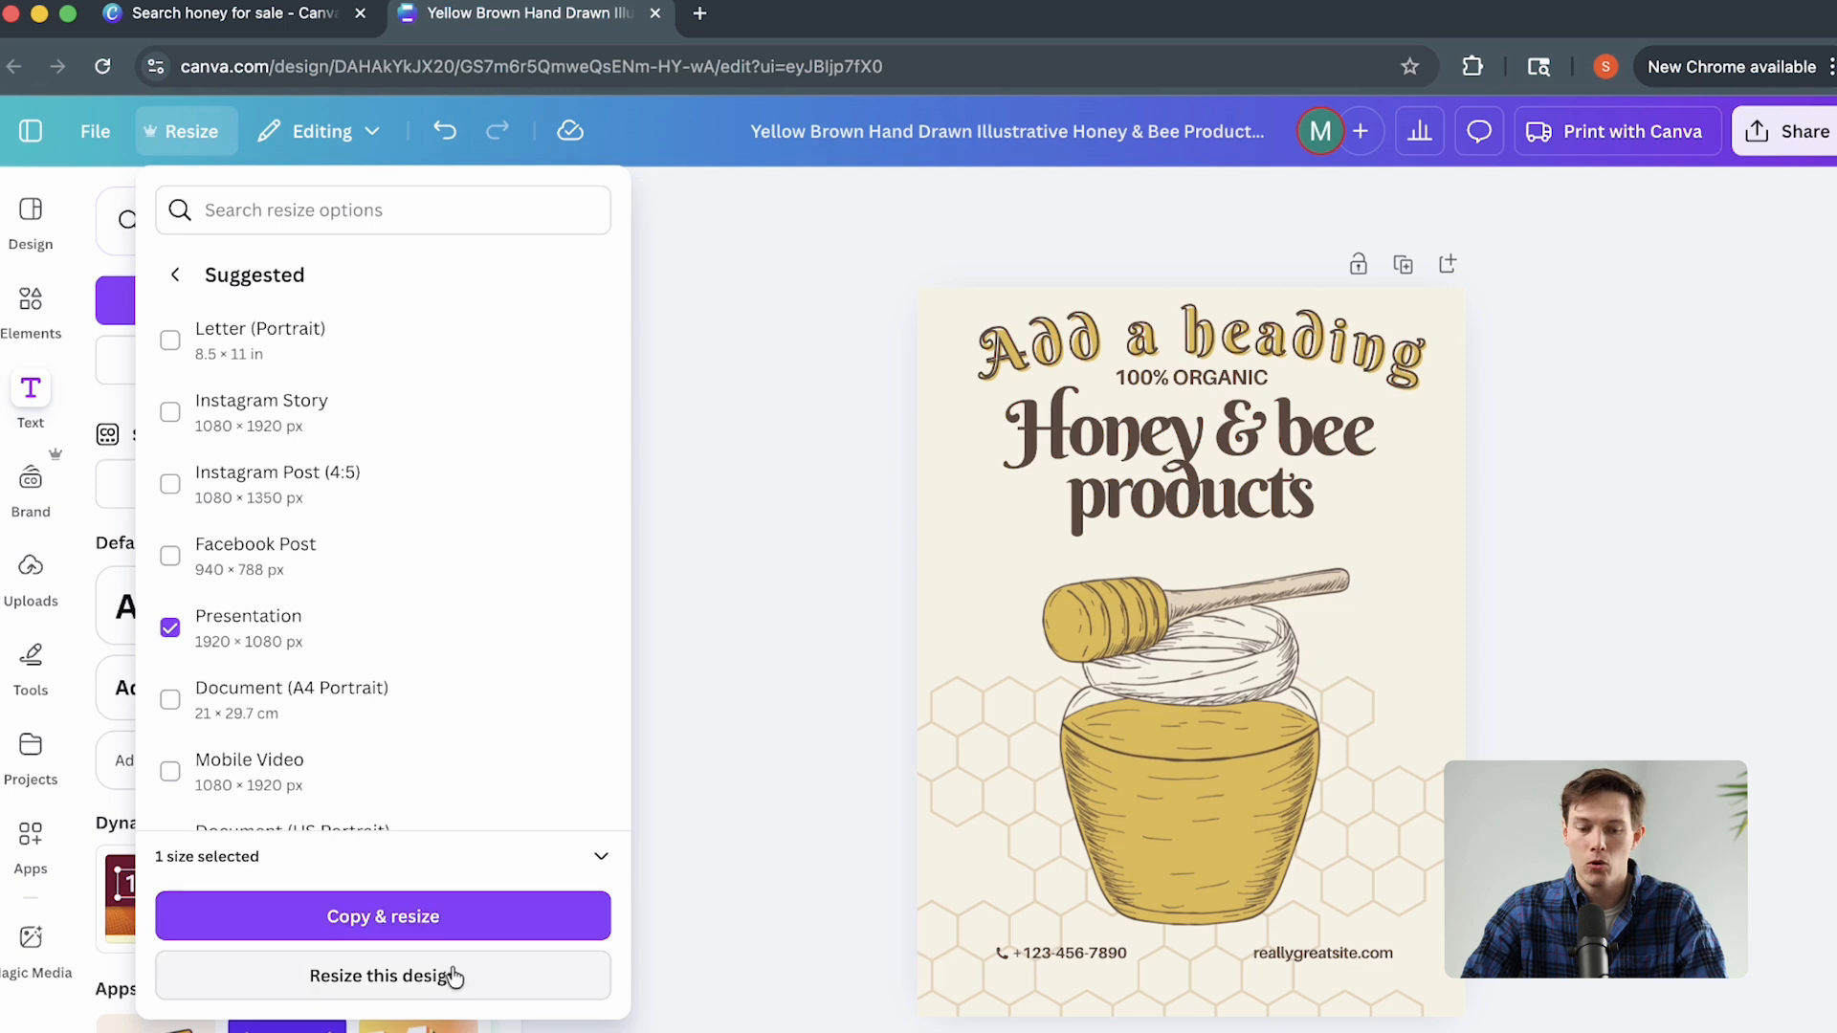
{"action": "left_click", "coordinate": [432, 905]}
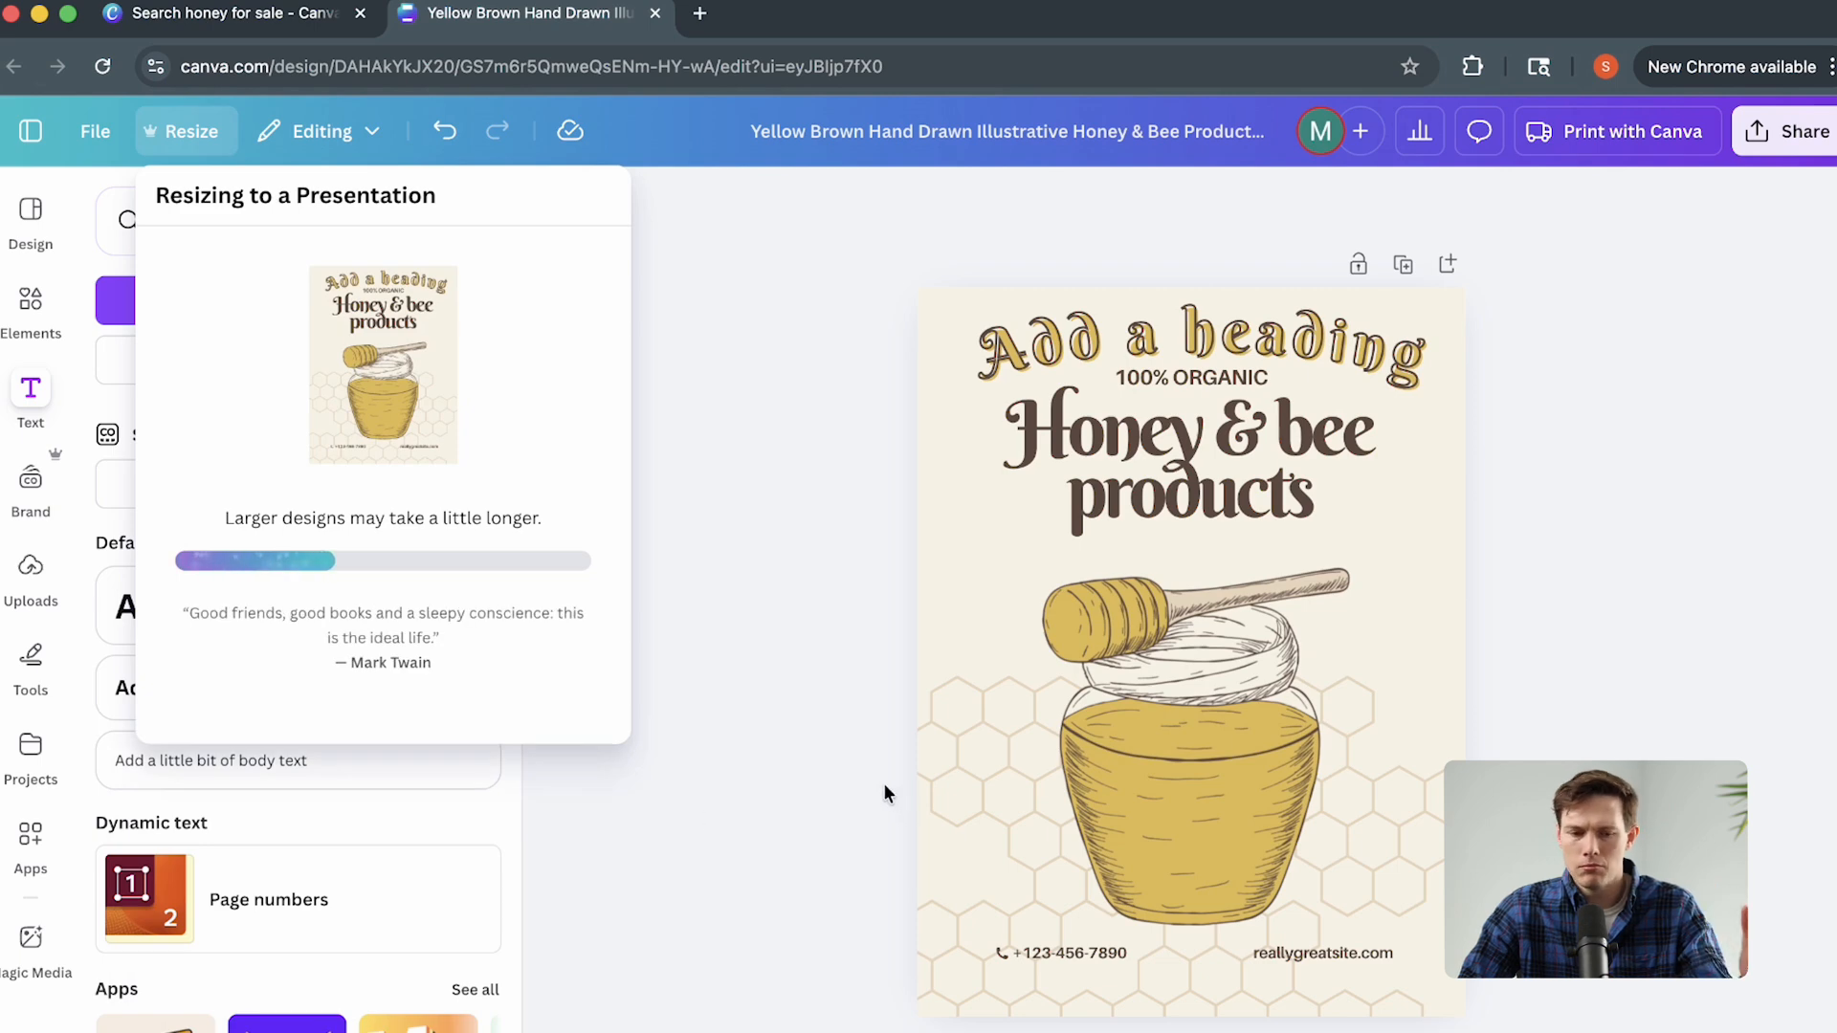
{"action": "left_click", "coordinate": [512, 402]}
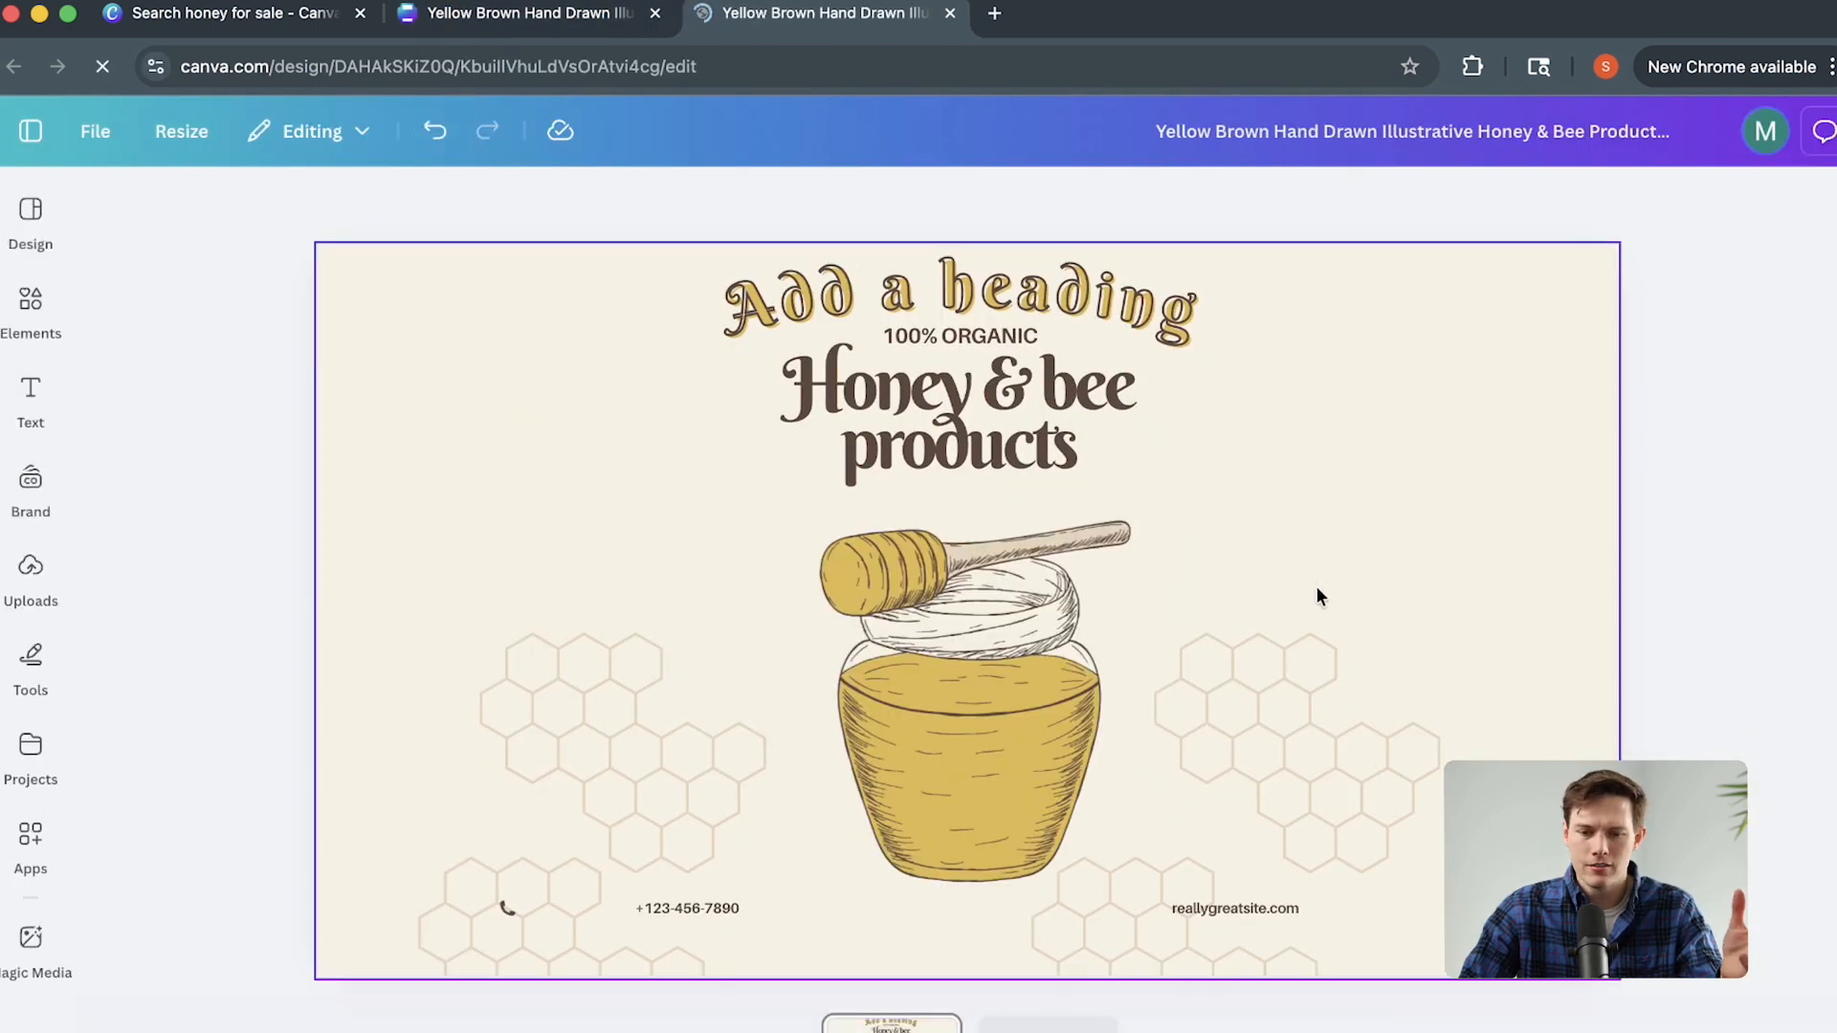
Compare the original portrait poster with its resized presentation copy and return to the original design.
{"action": "left_click", "coordinate": [518, 13]}
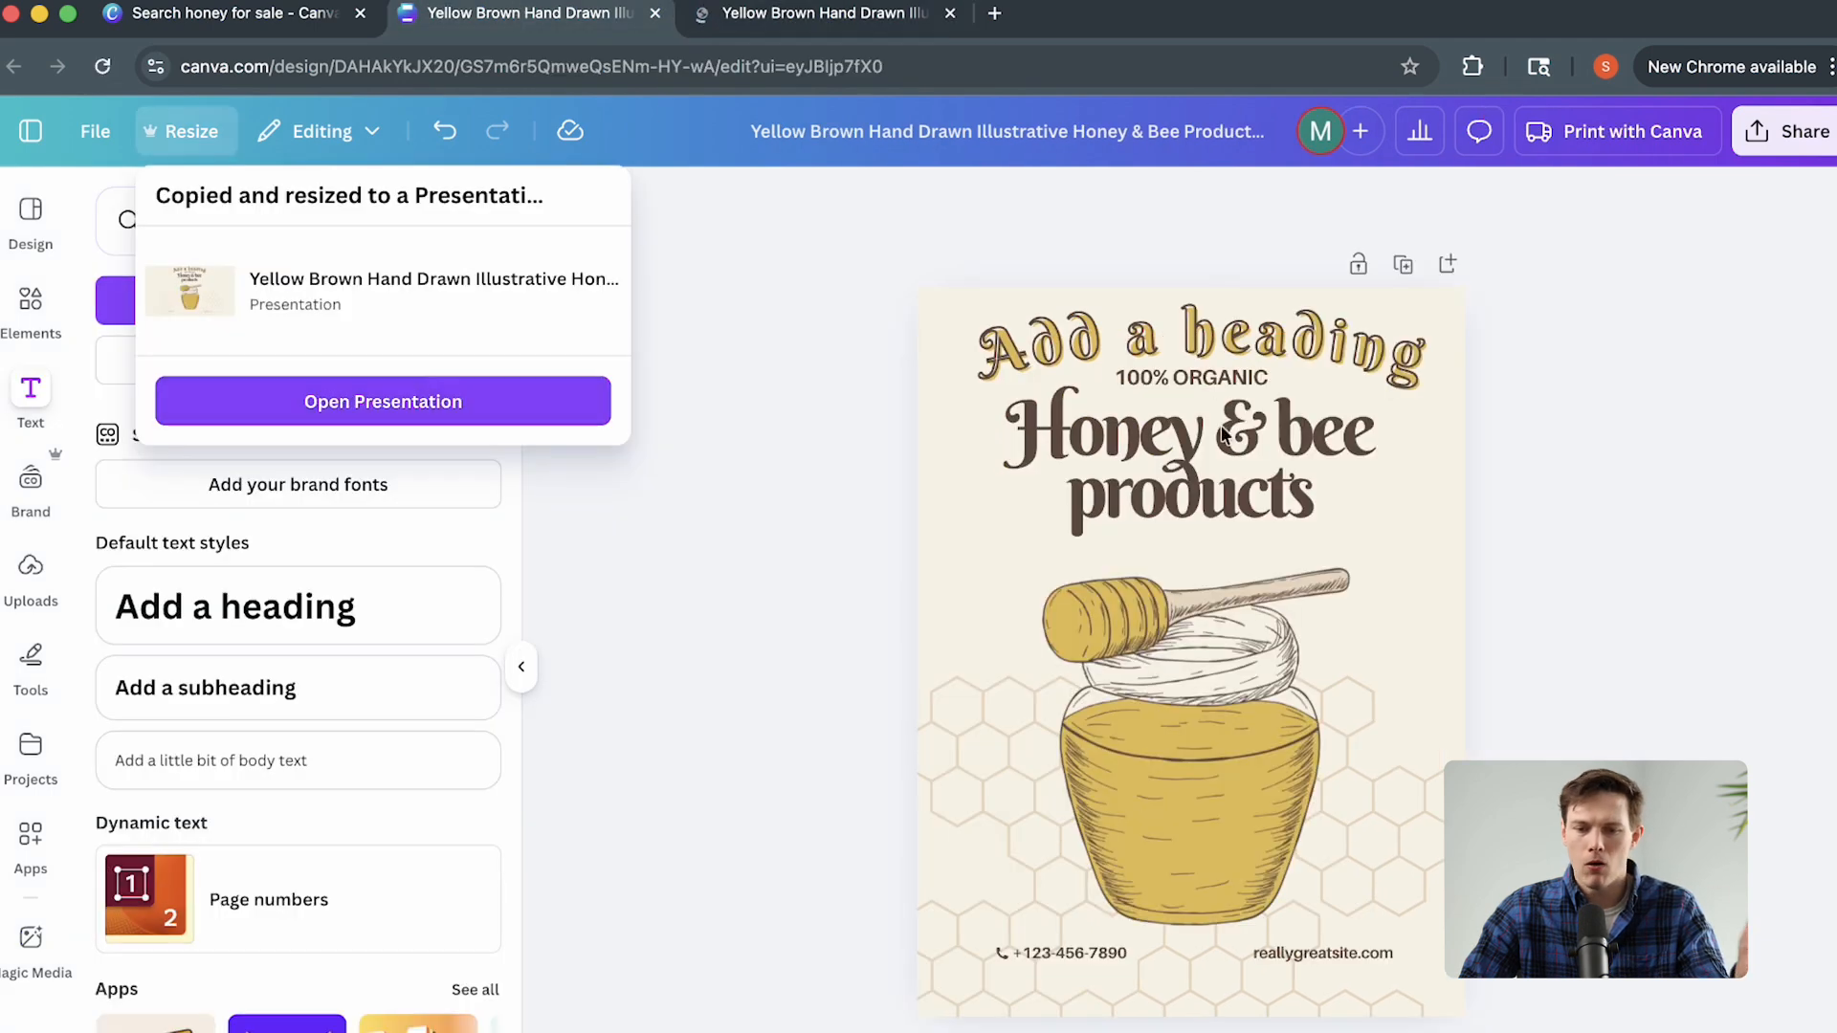
{"action": "left_click", "coordinate": [791, 12]}
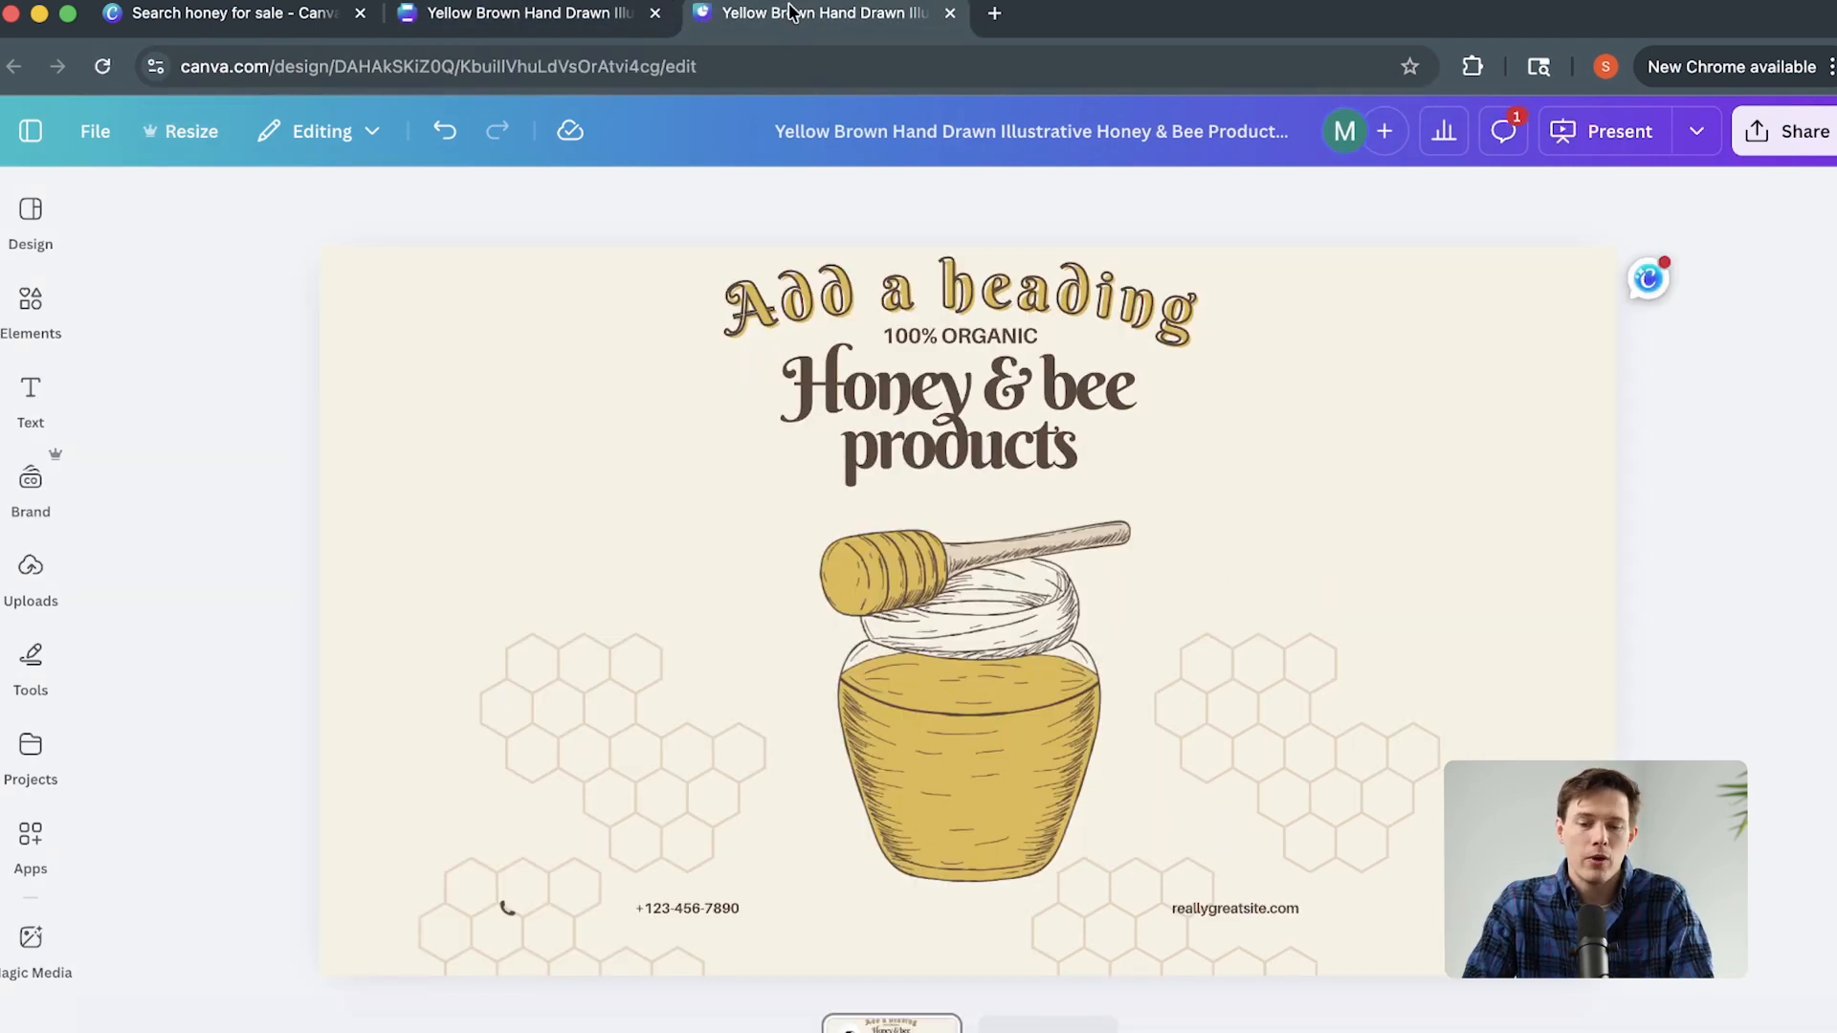
{"action": "left_click", "coordinate": [496, 25]}
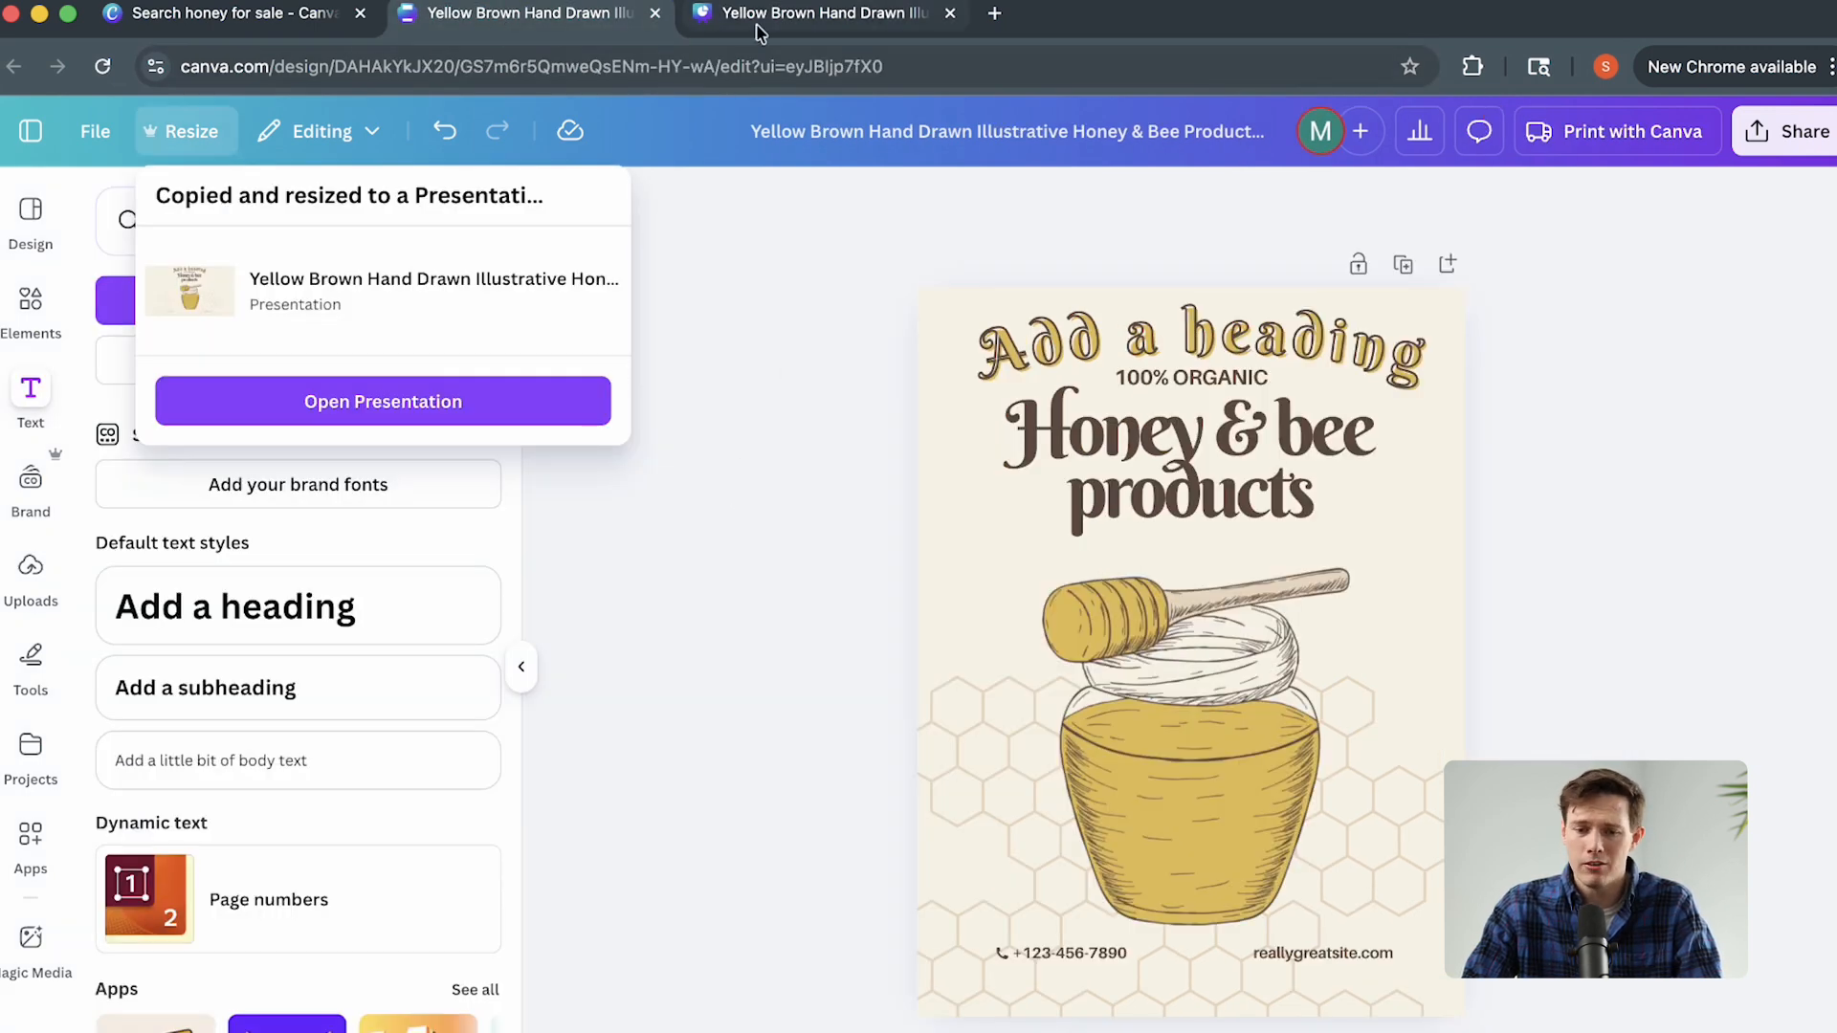
{"action": "left_click", "coordinate": [805, 24]}
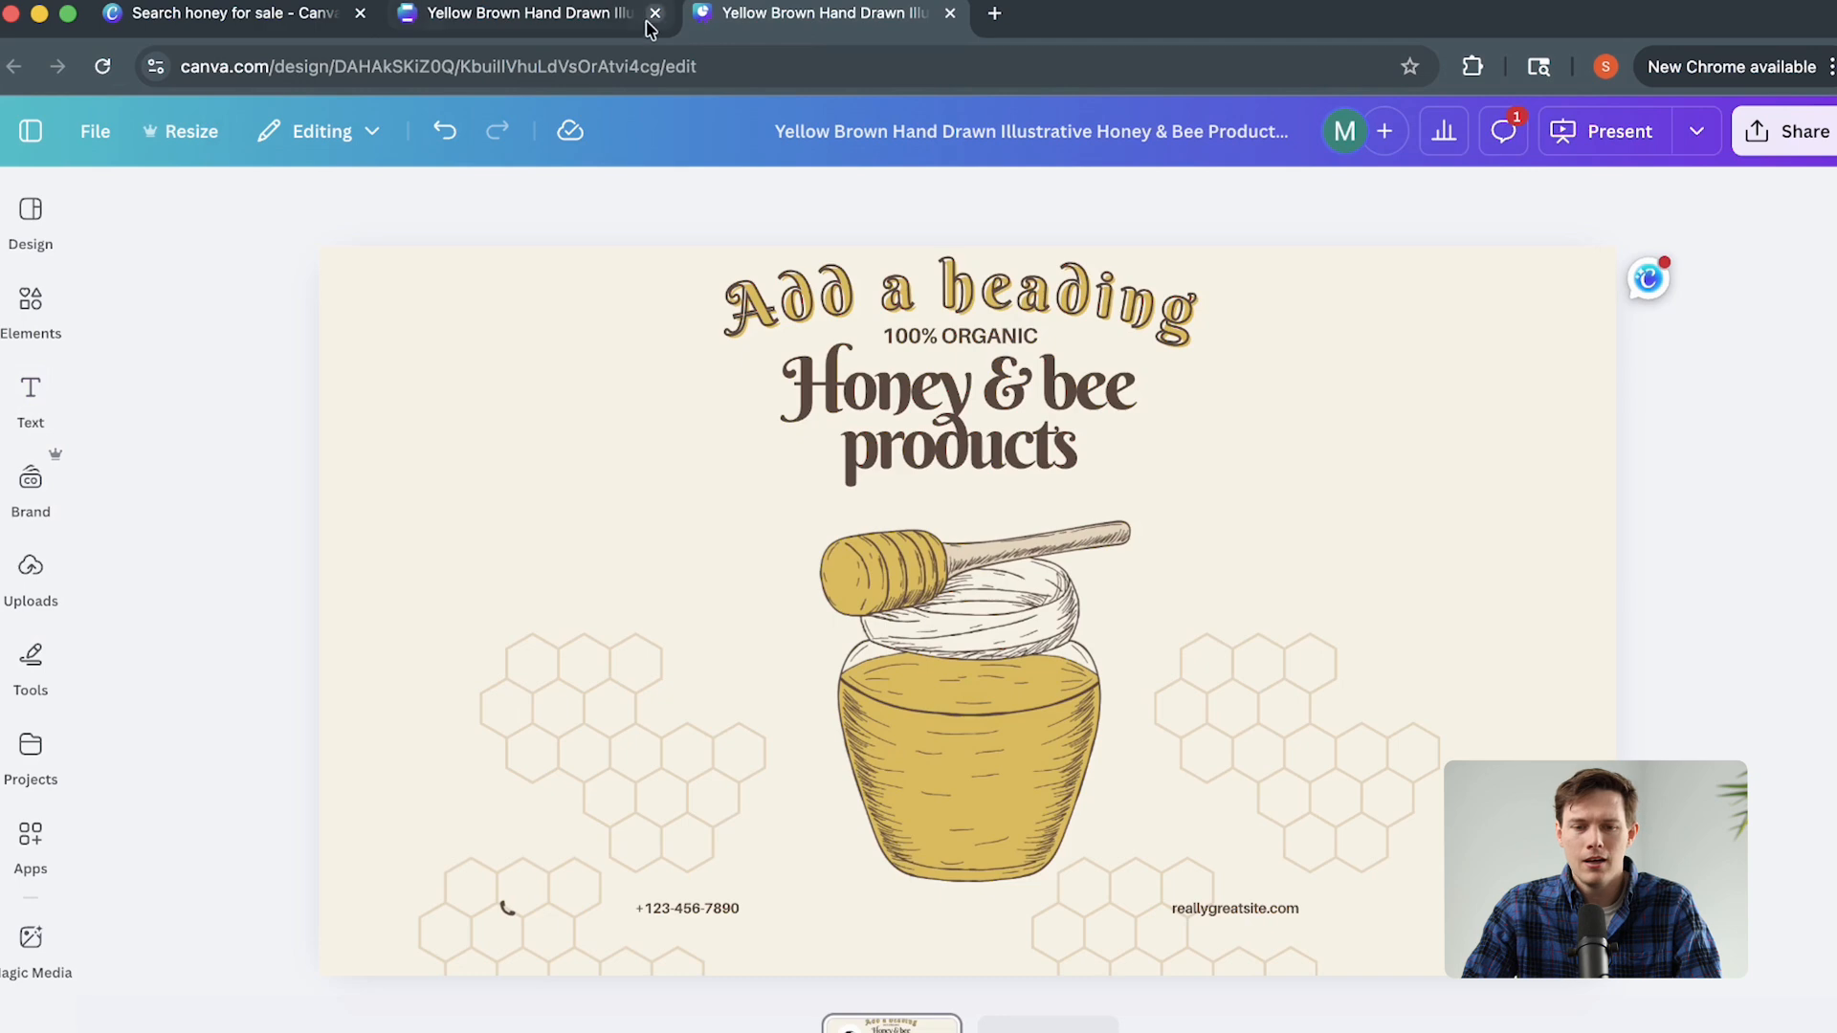
{"action": "left_click", "coordinate": [598, 18]}
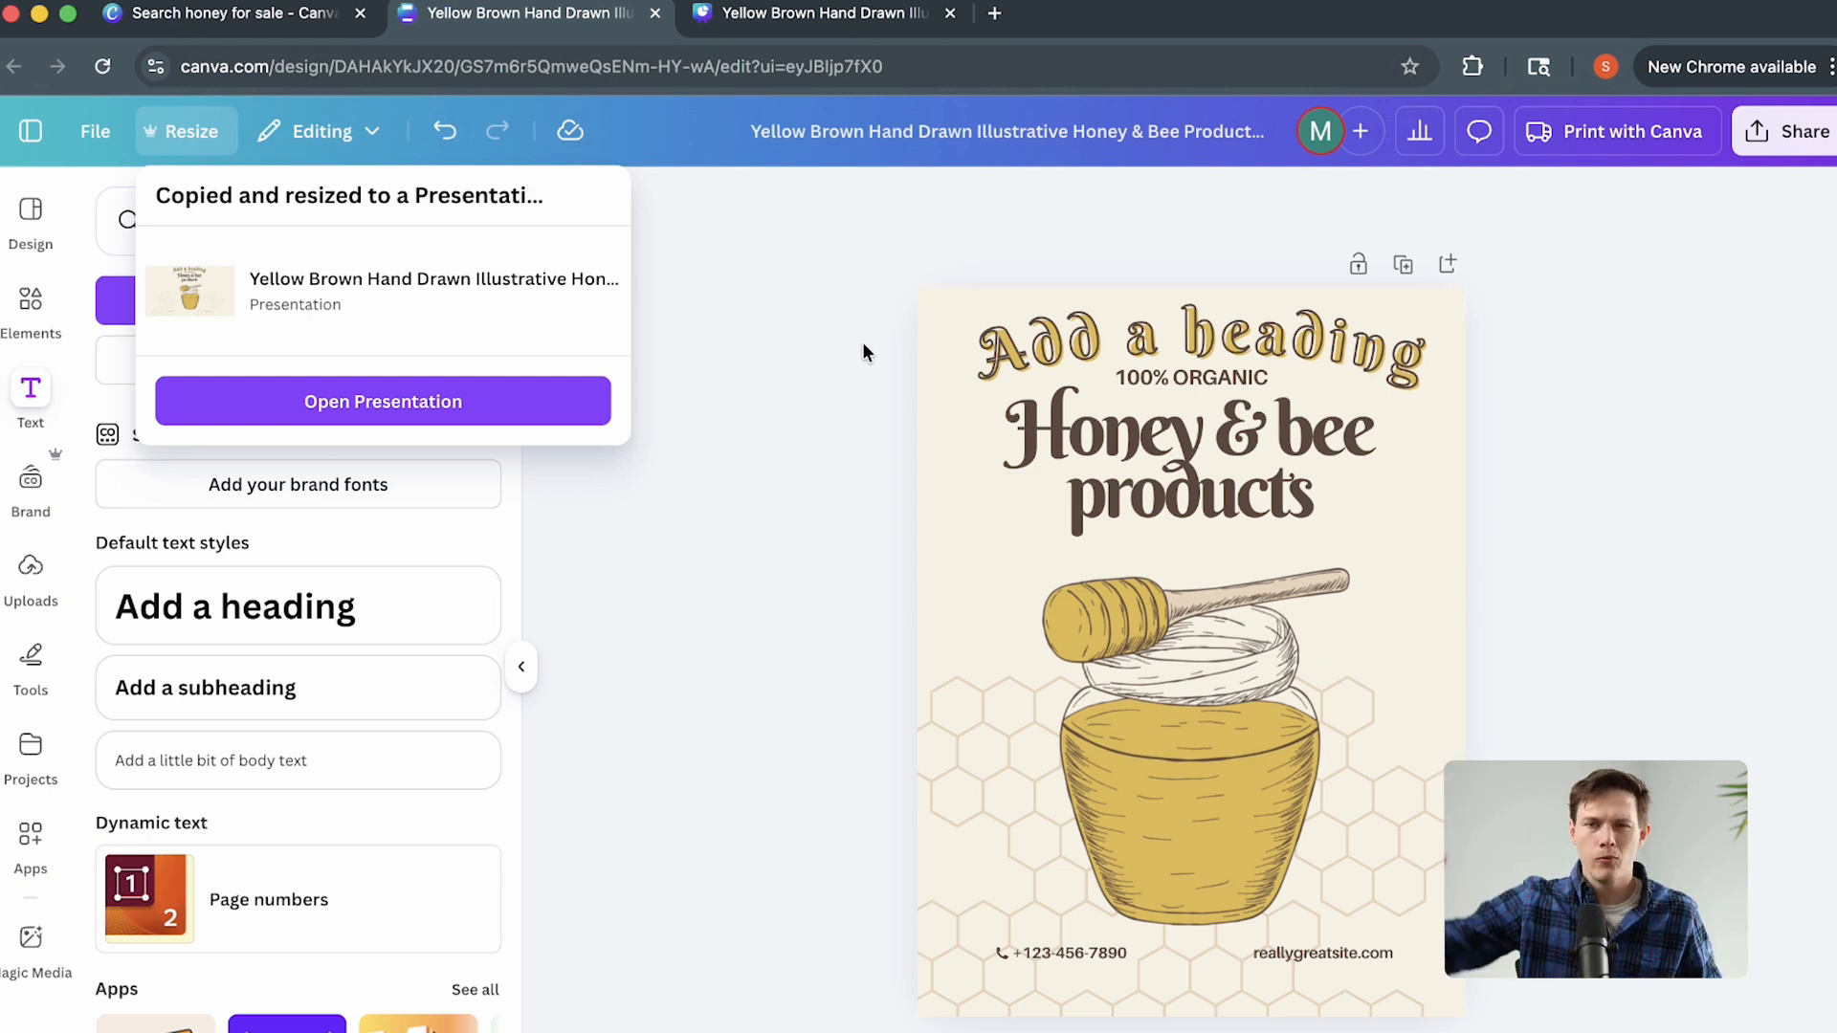
{"action": "left_click", "coordinate": [746, 375]}
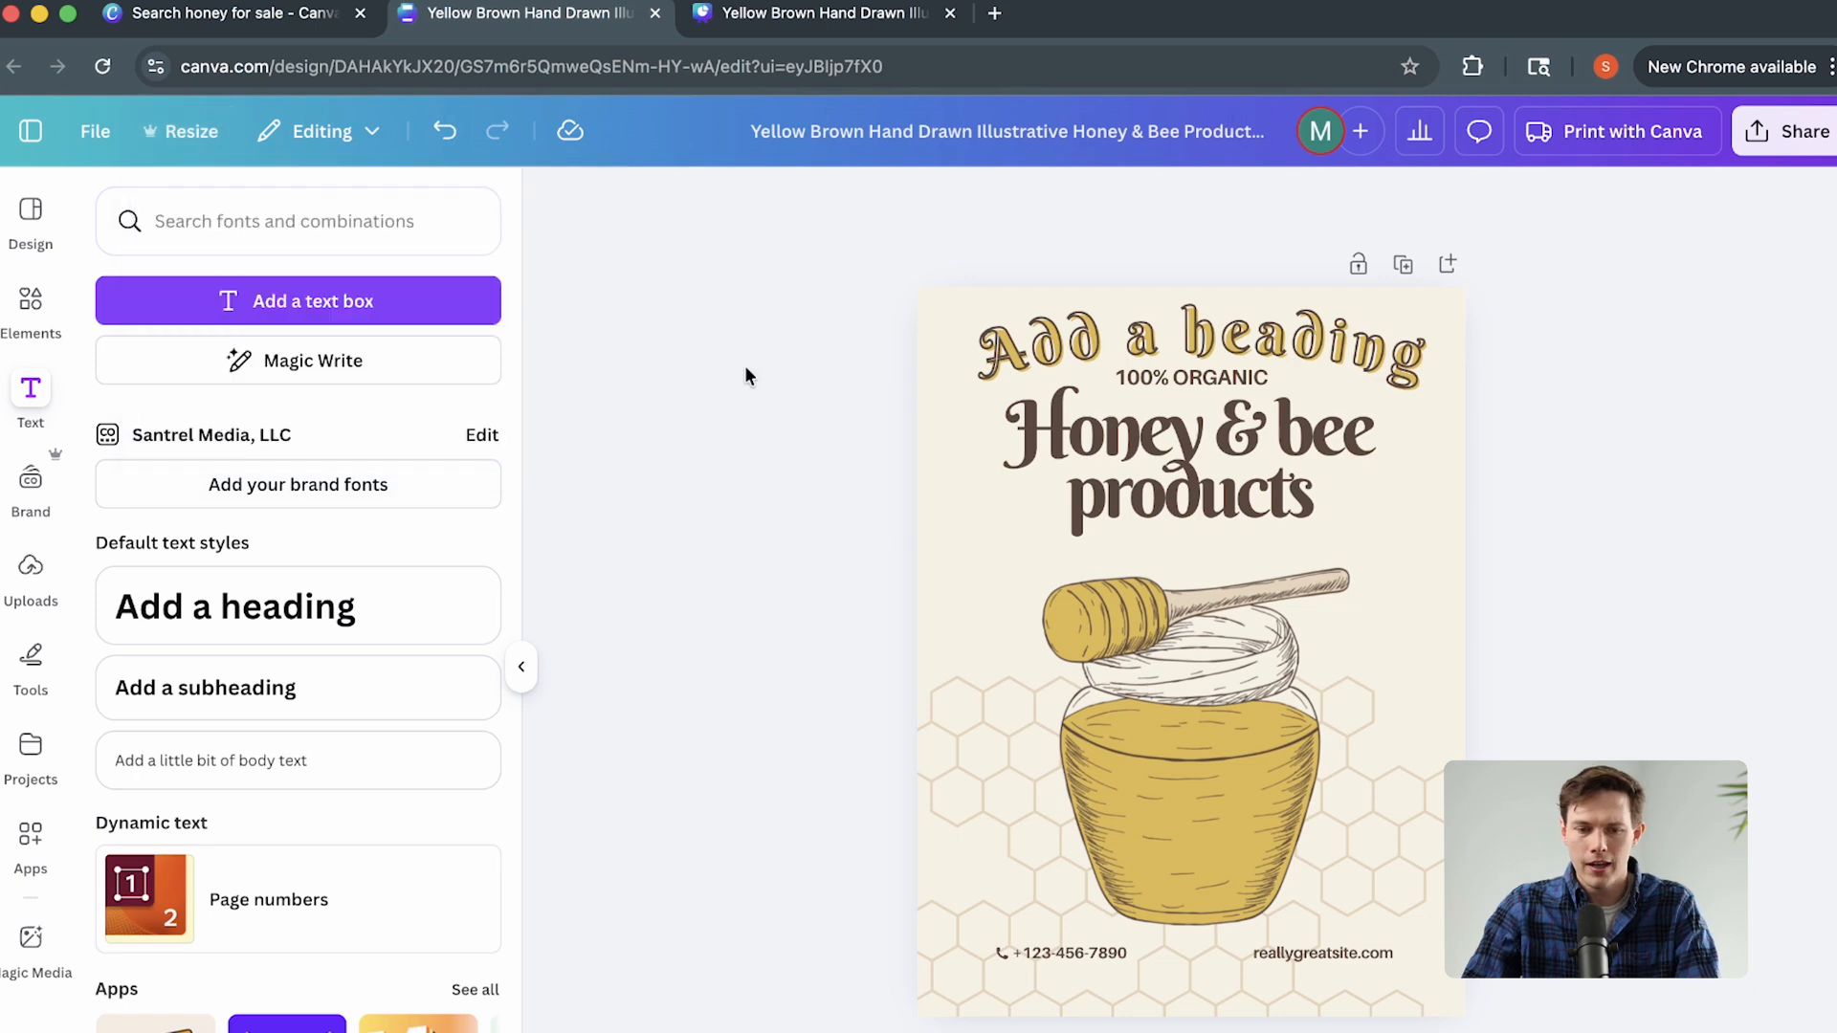
{"action": "left_click", "coordinate": [823, 14]}
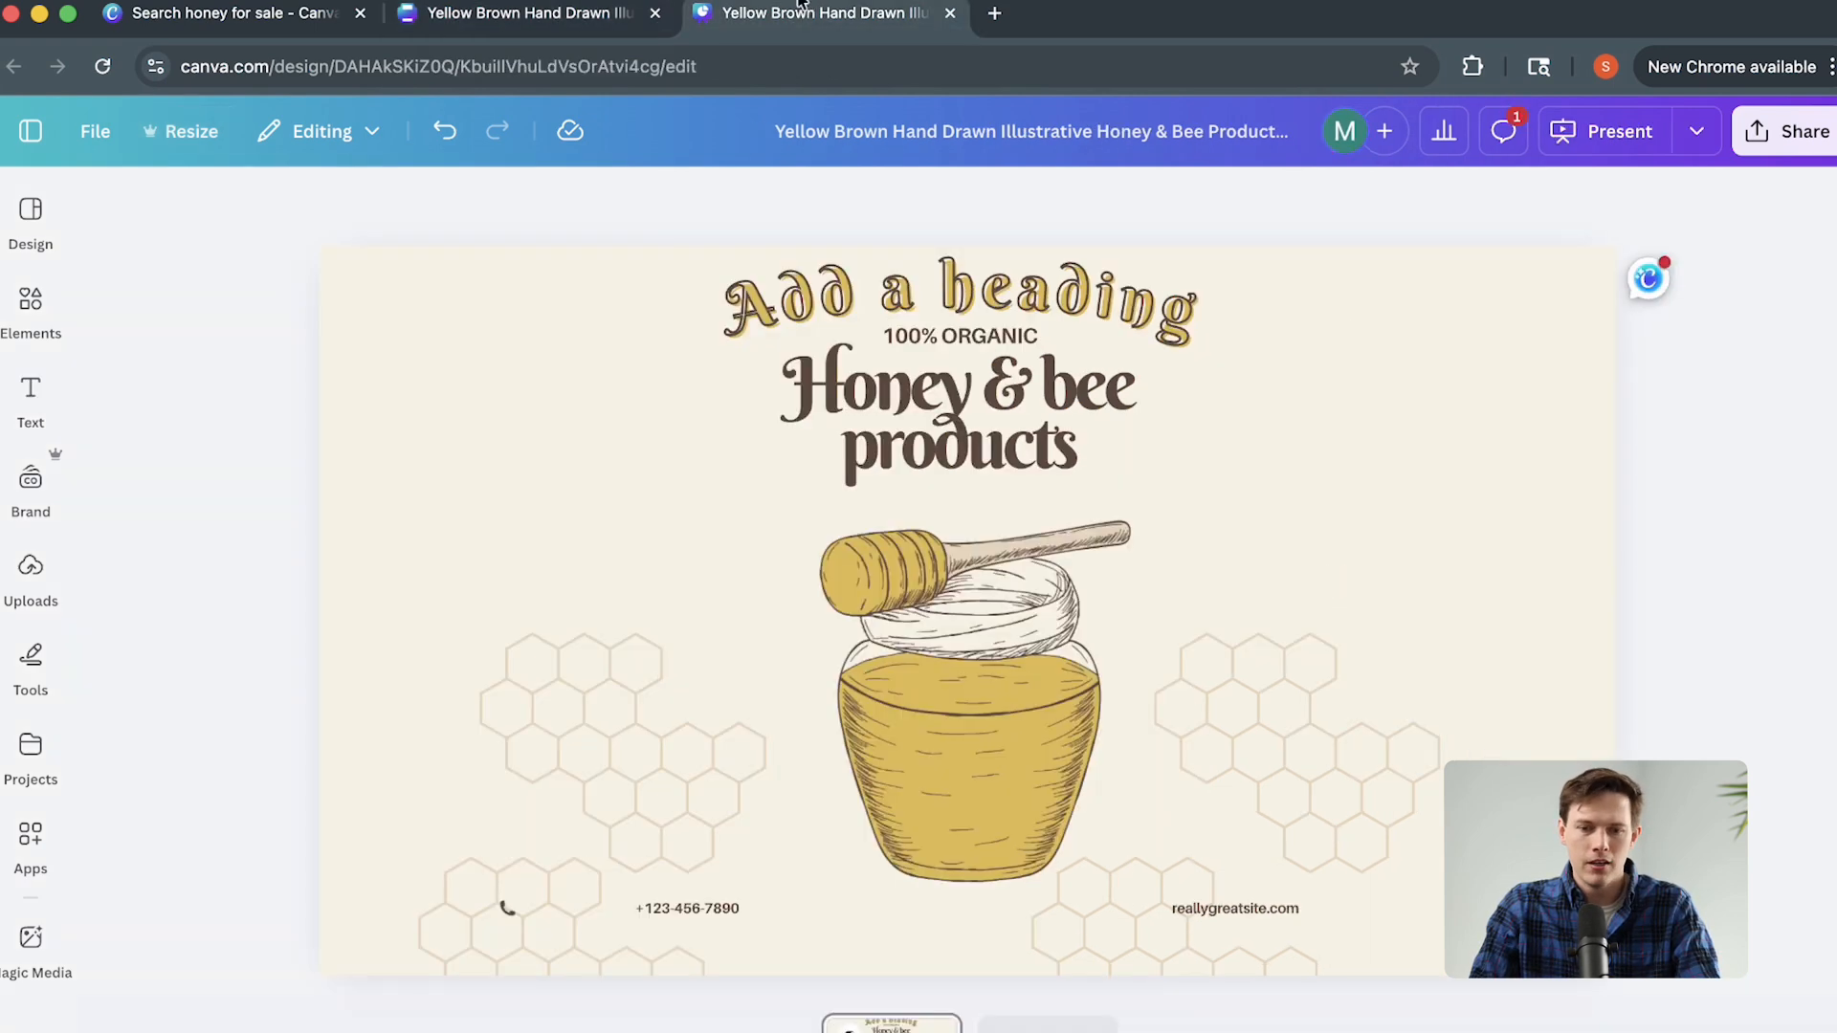
{"action": "left_click", "coordinate": [595, 21]}
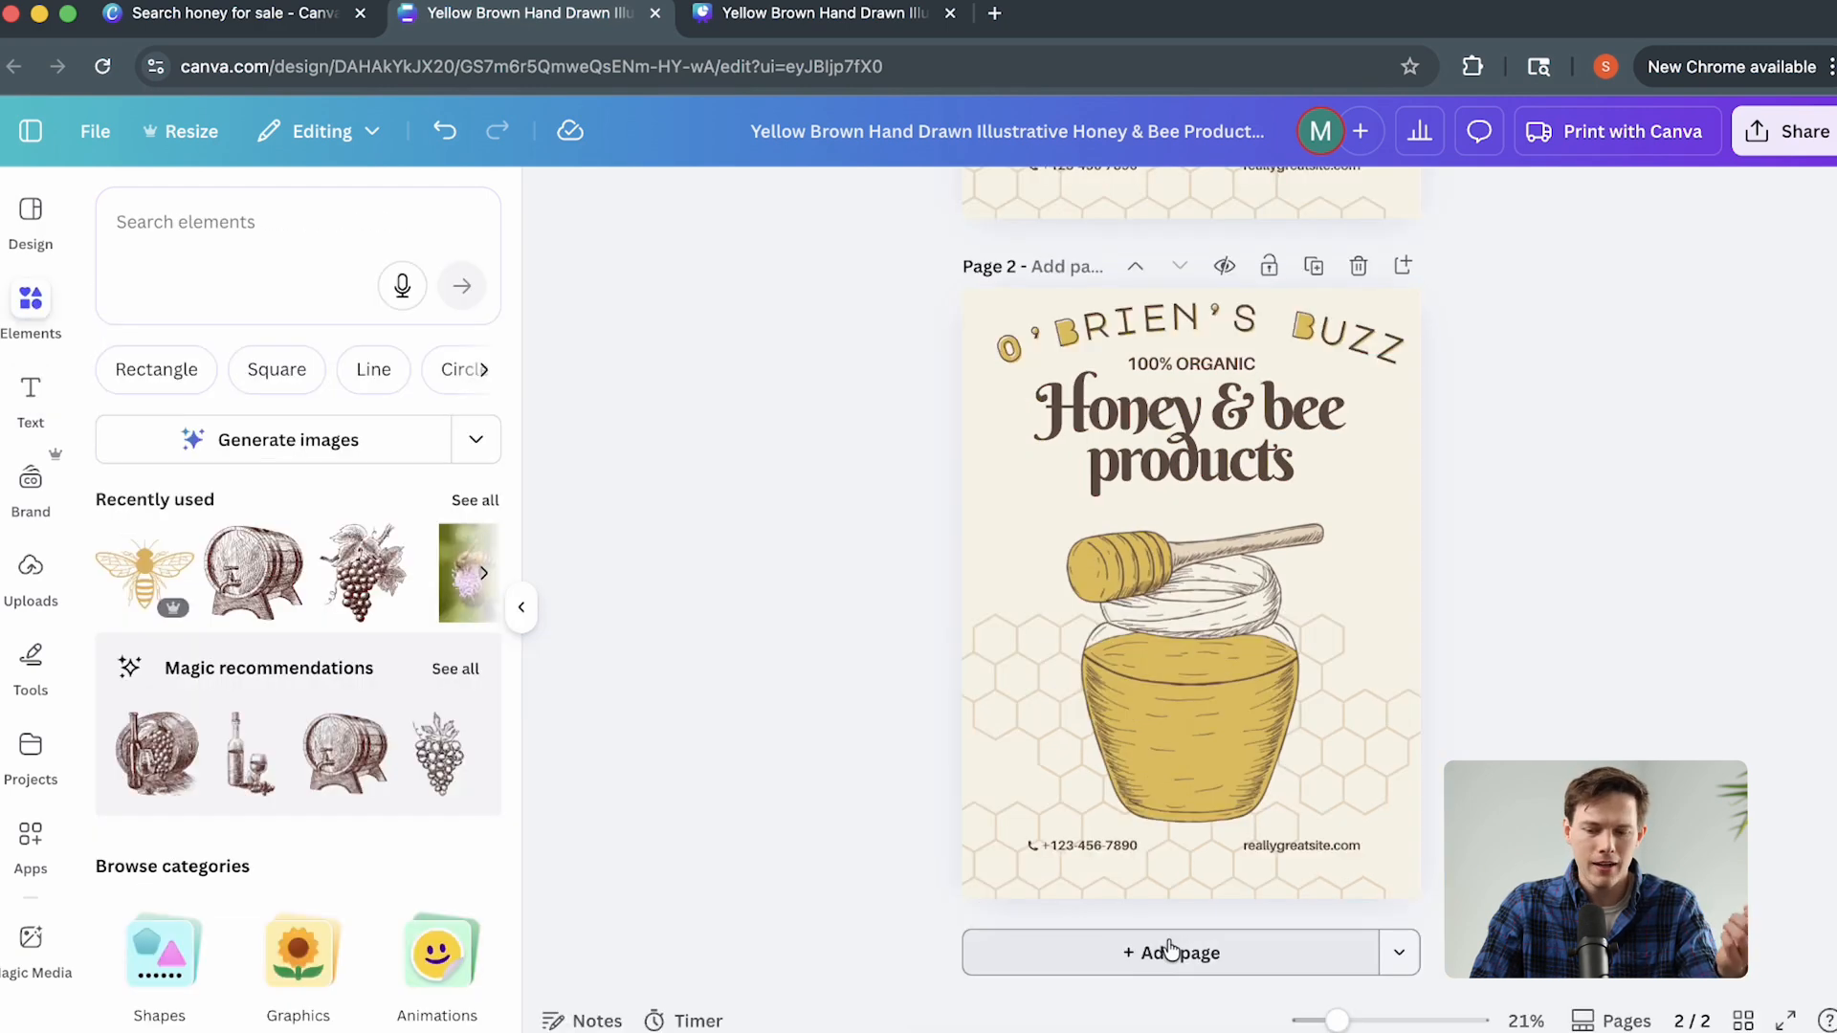
Add a blank page after the poster pages and display the other page types that can be added.
{"action": "left_click", "coordinate": [1169, 951]}
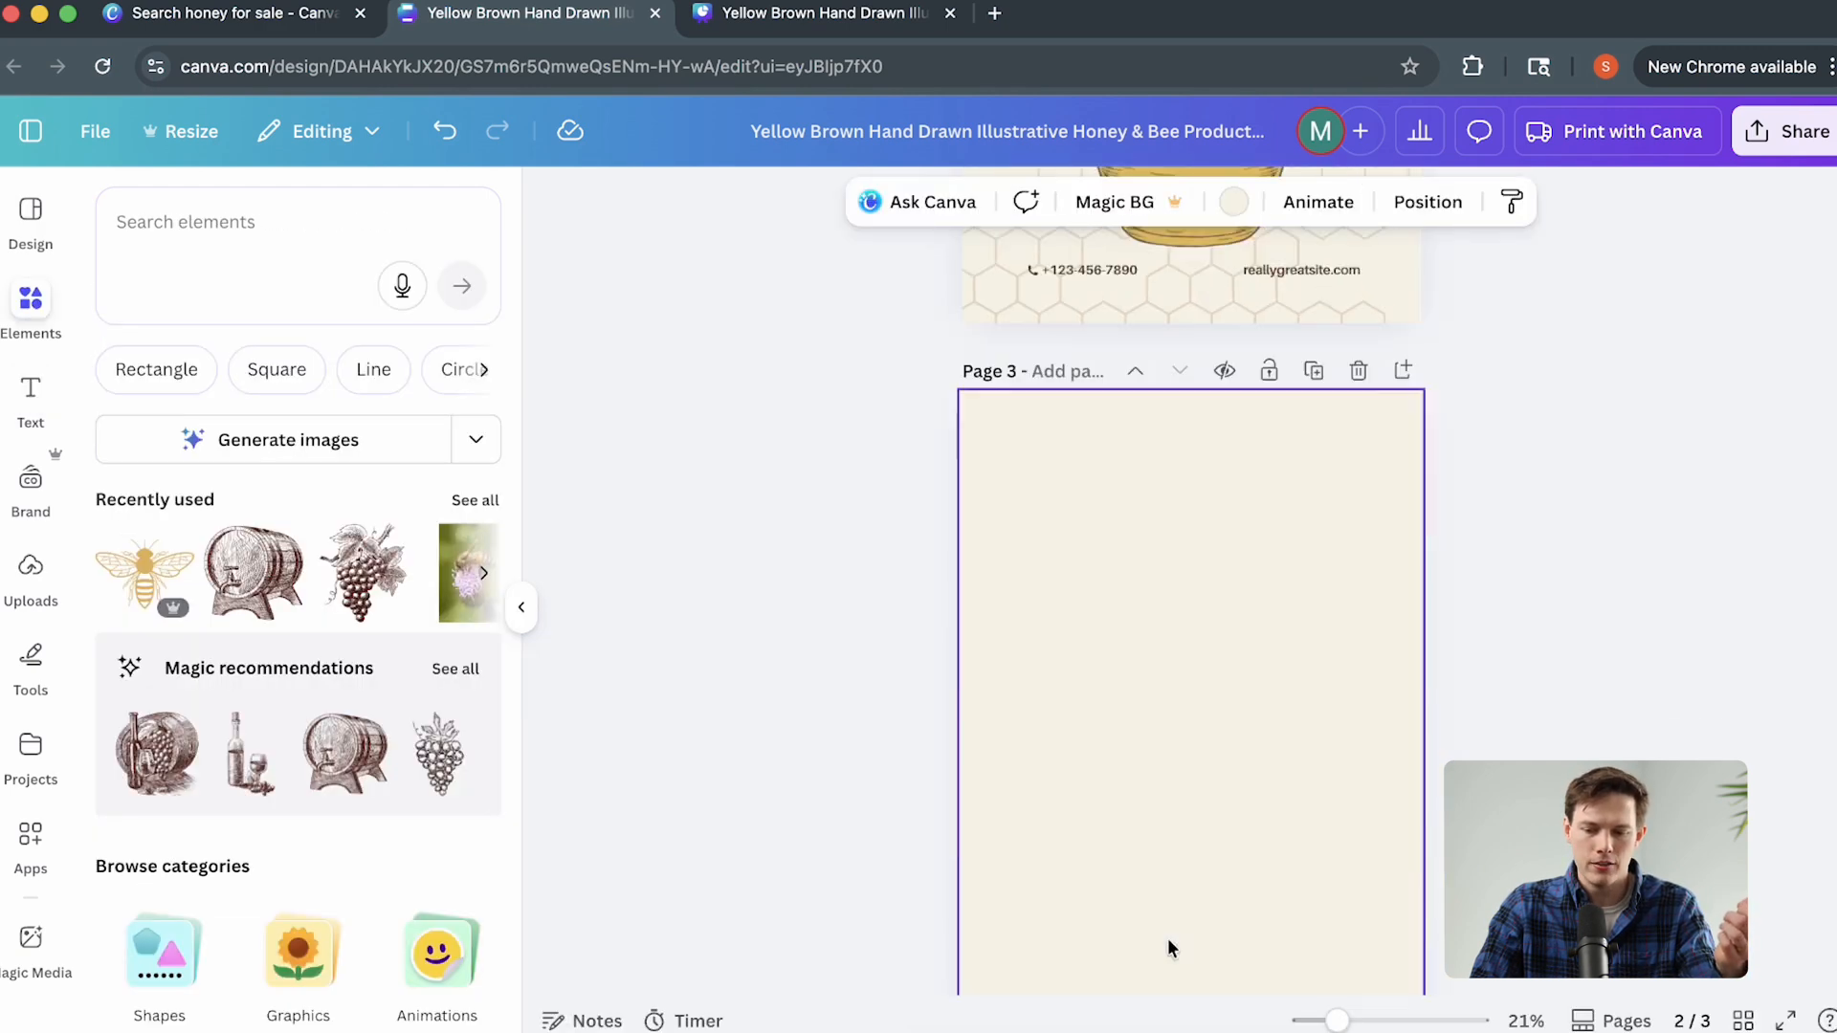
{"action": "left_click", "coordinate": [1401, 953]}
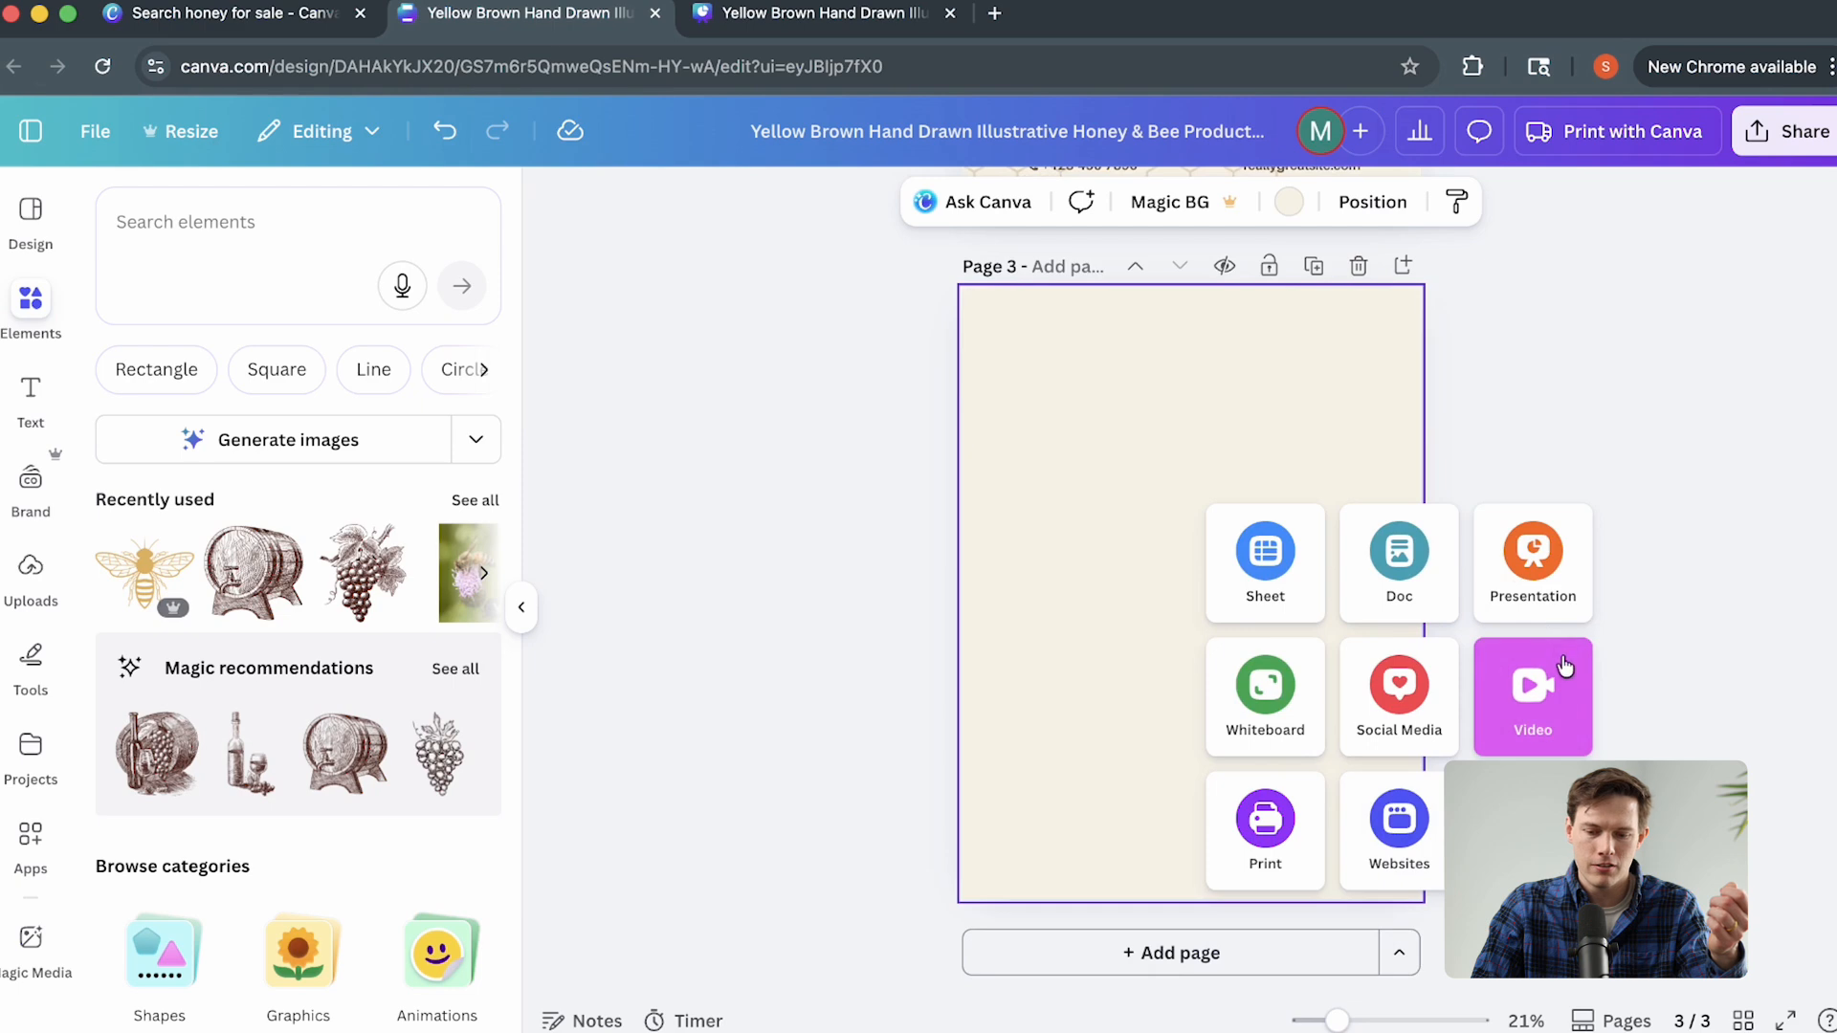
{"action": "left_click", "coordinate": [1688, 740]}
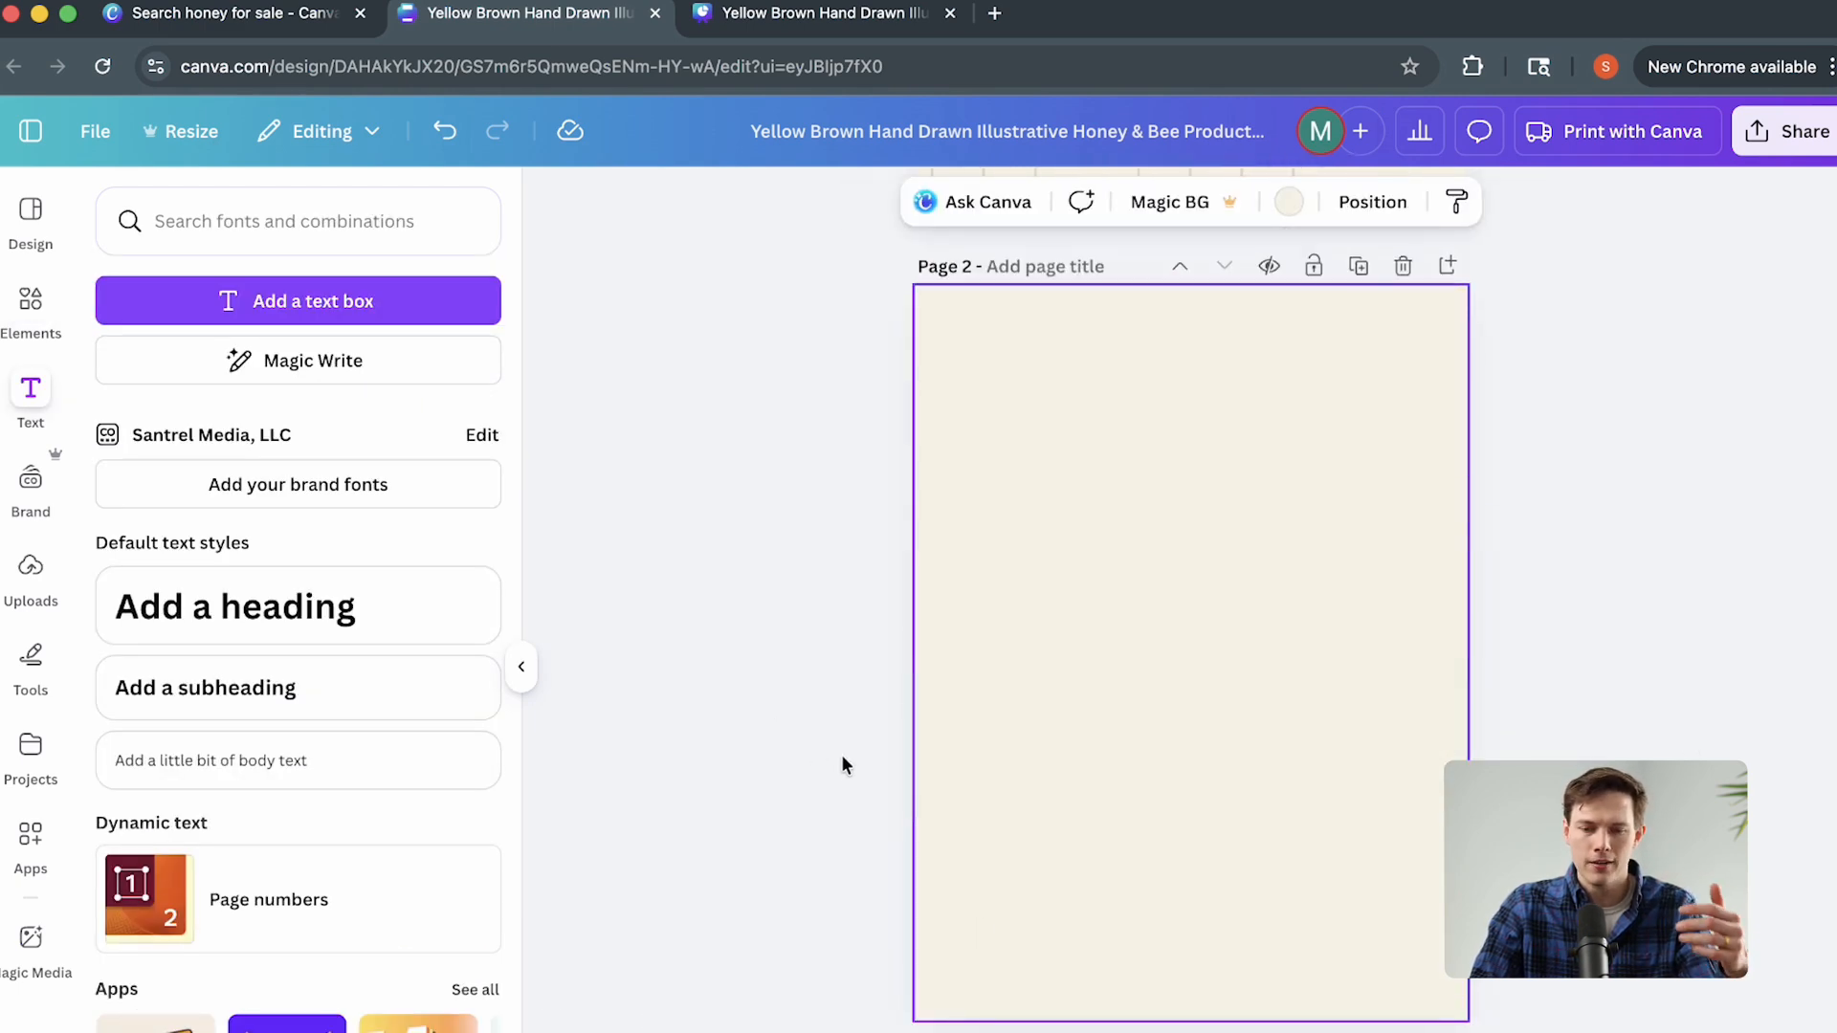
Review the poster page and the blank page beneath it, and delete the blank page.
{"action": "scroll", "coordinate": [844, 756], "scroll_direction": "up", "scroll_amount": 5}
{"action": "scroll", "coordinate": [800, 748], "scroll_direction": "down", "scroll_amount": 5}
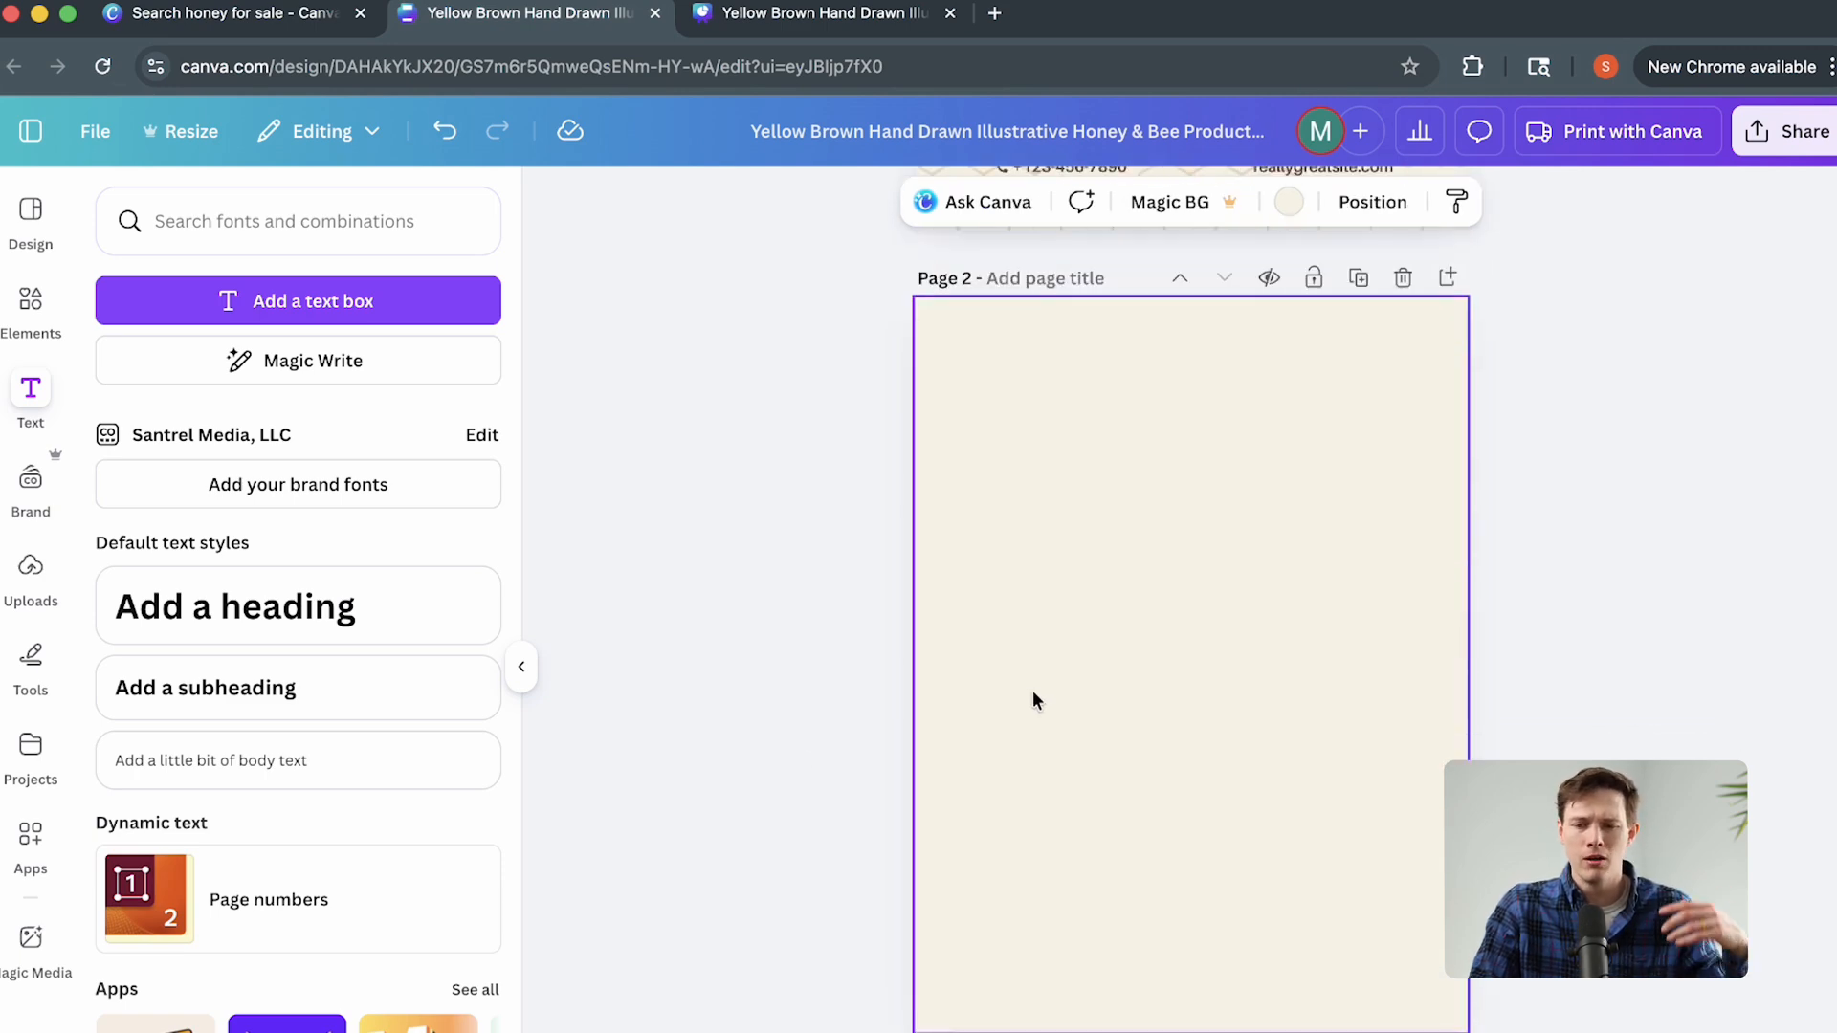
{"action": "scroll", "coordinate": [1029, 689], "scroll_direction": "up", "scroll_amount": 5}
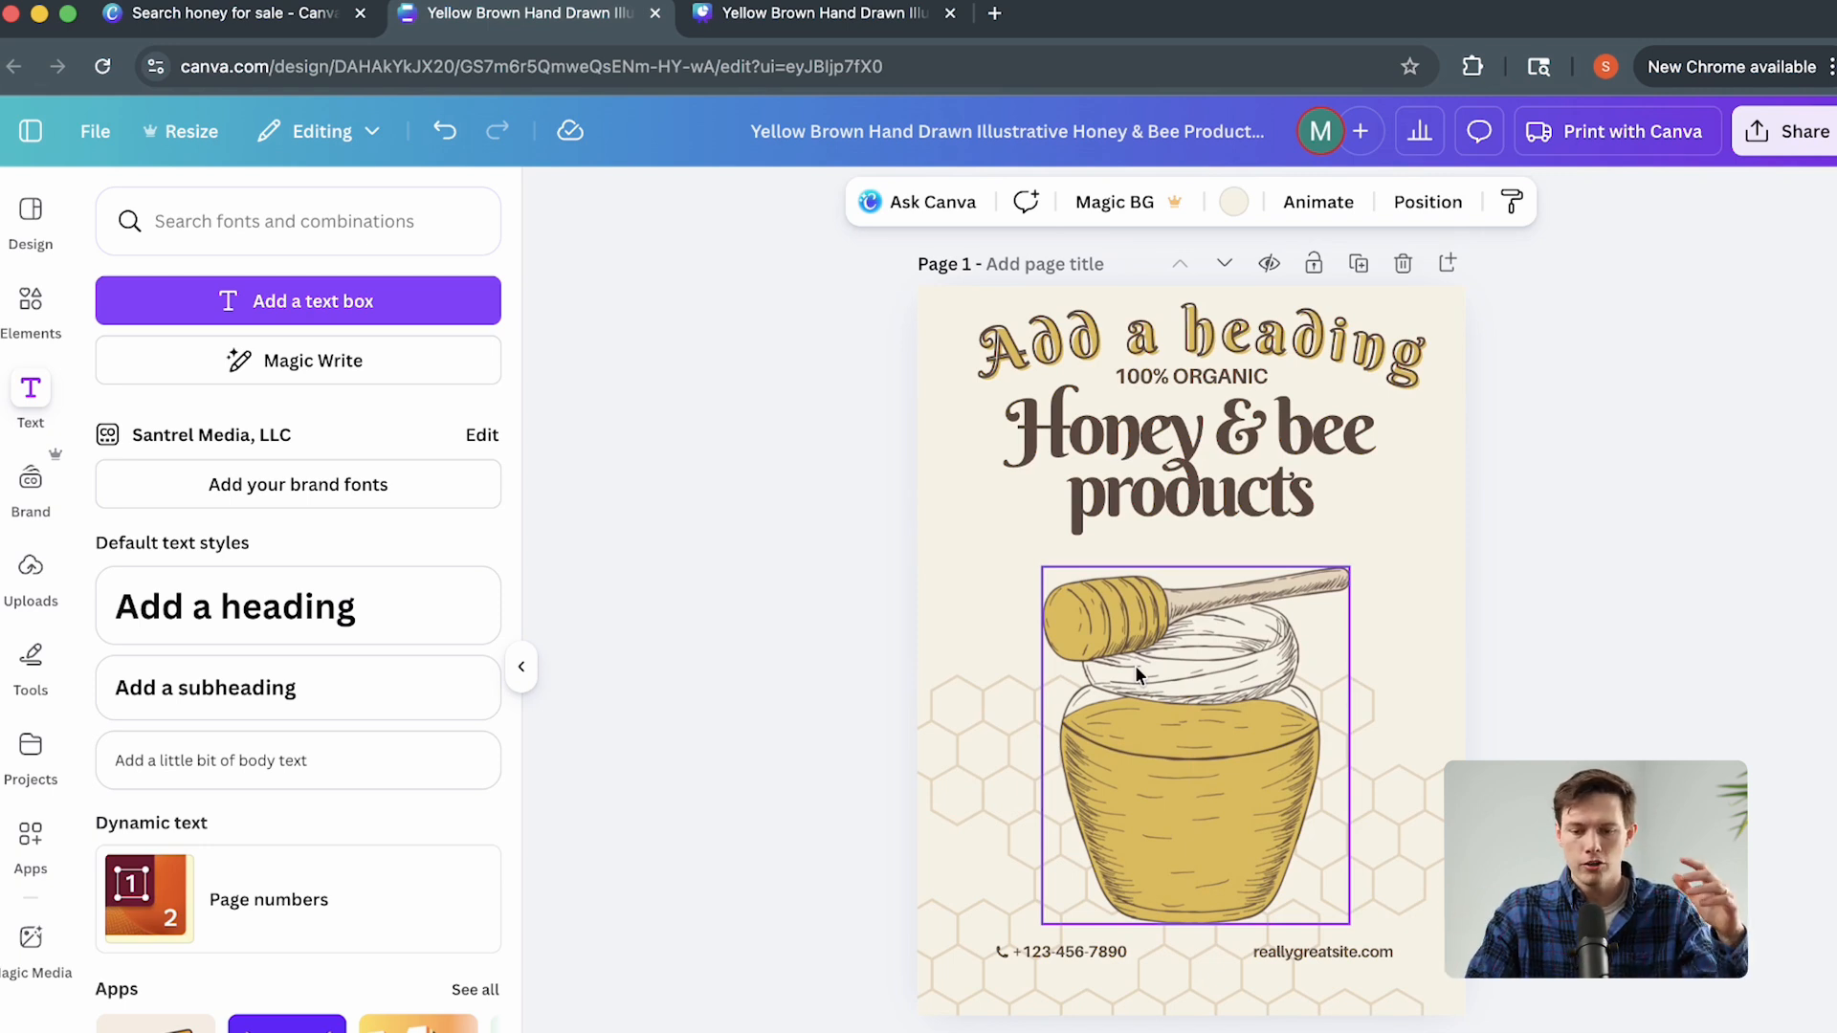
{"action": "scroll", "coordinate": [1171, 694], "scroll_direction": "down", "scroll_amount": 3}
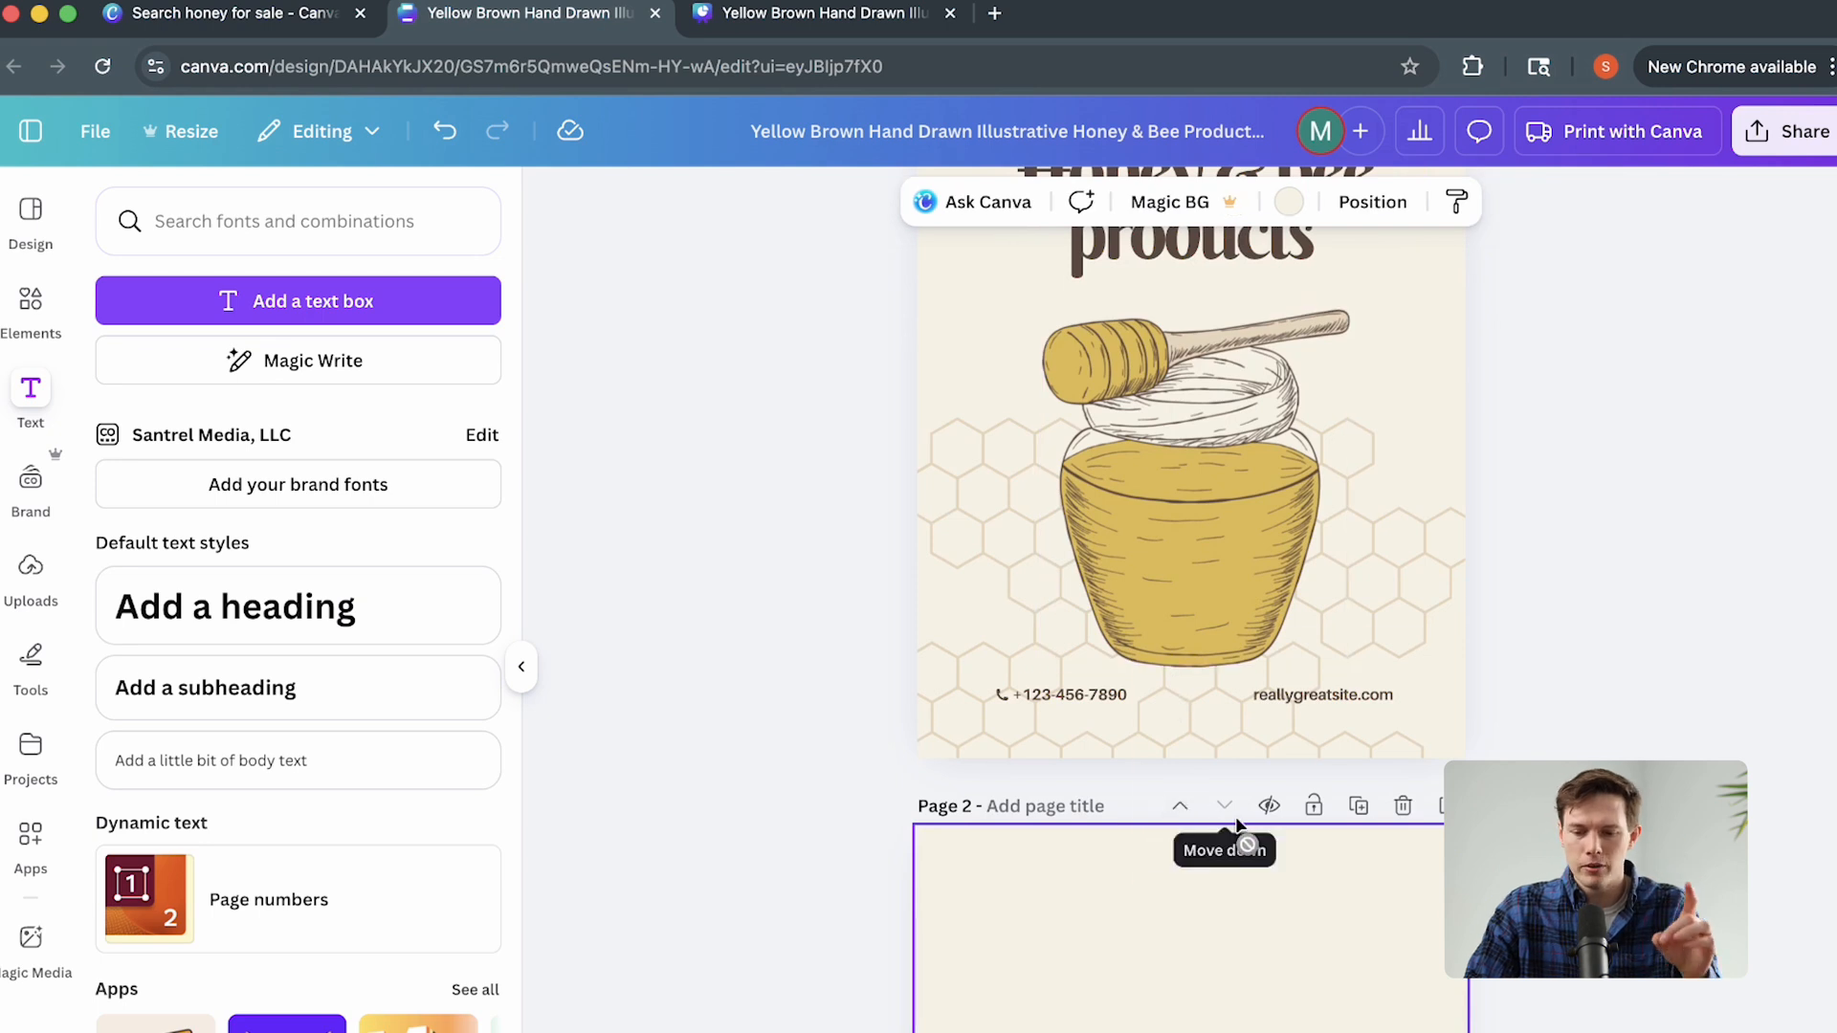
{"action": "left_click", "coordinate": [1402, 806]}
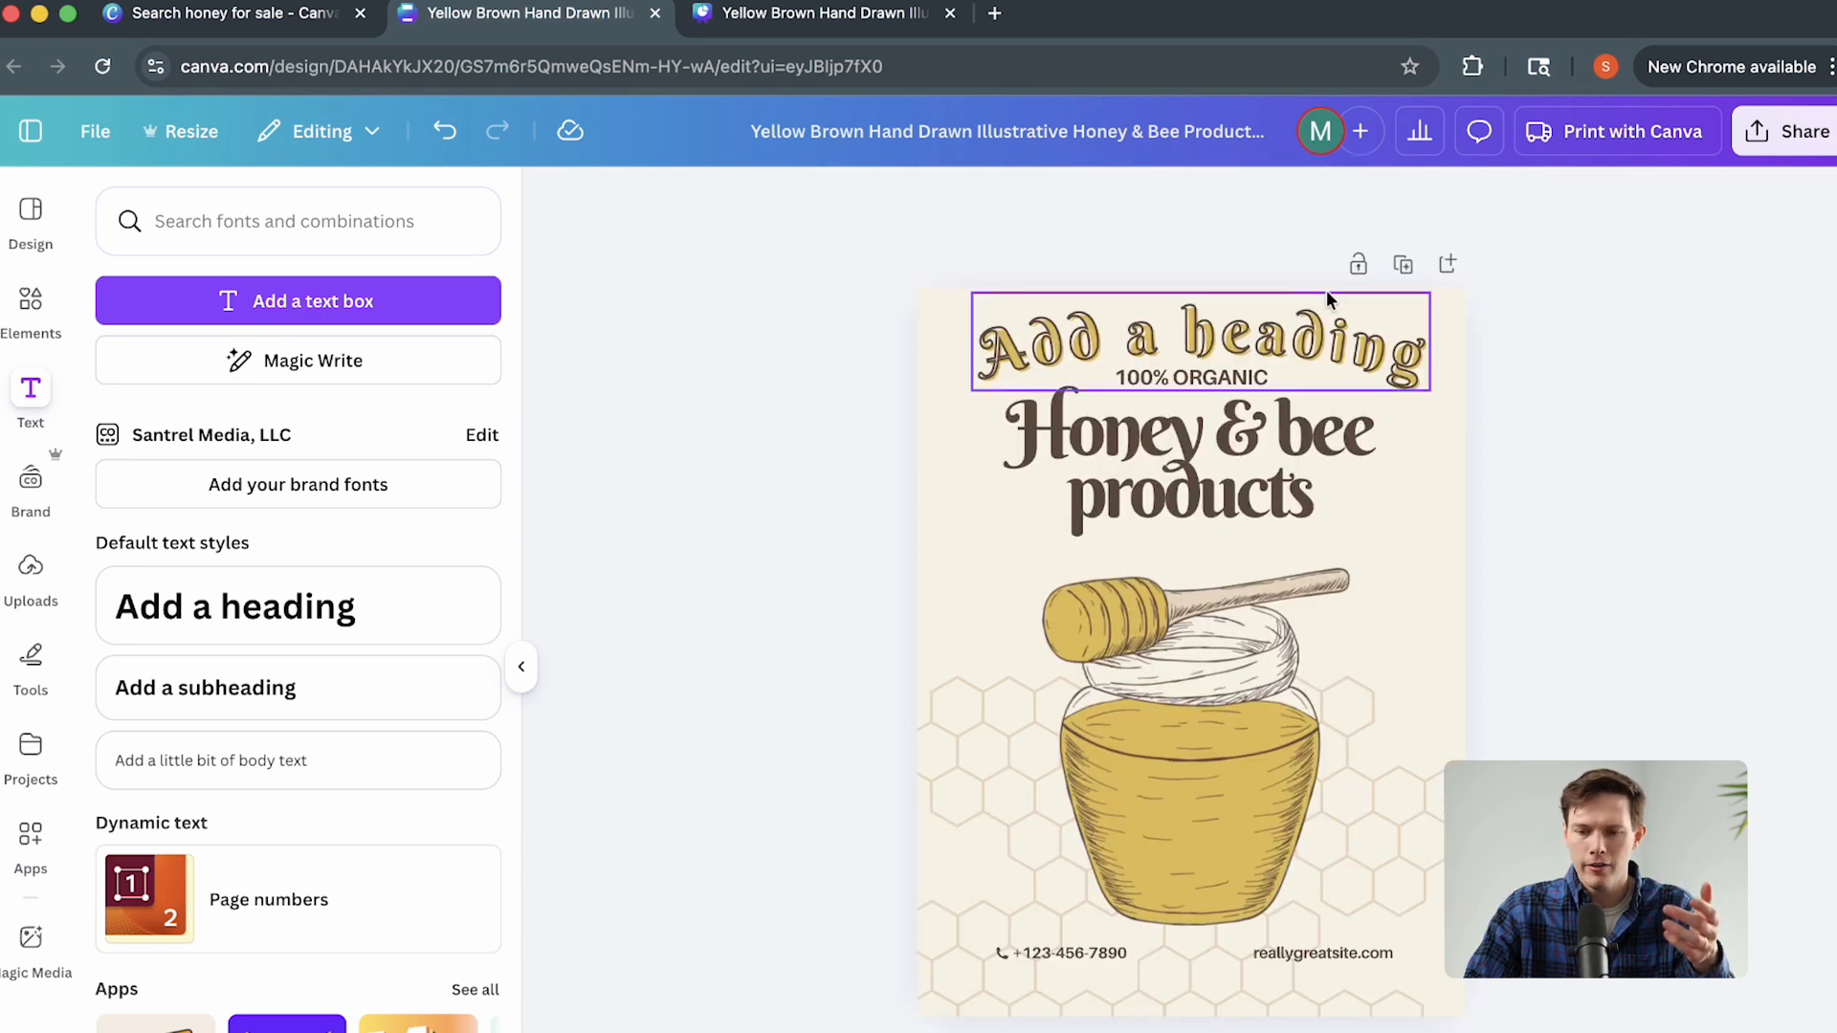
Duplicate the poster page and rework the copy's curved heading as "O'Brien's Buzz" in a Display-category font.
{"action": "left_click", "coordinate": [1404, 266]}
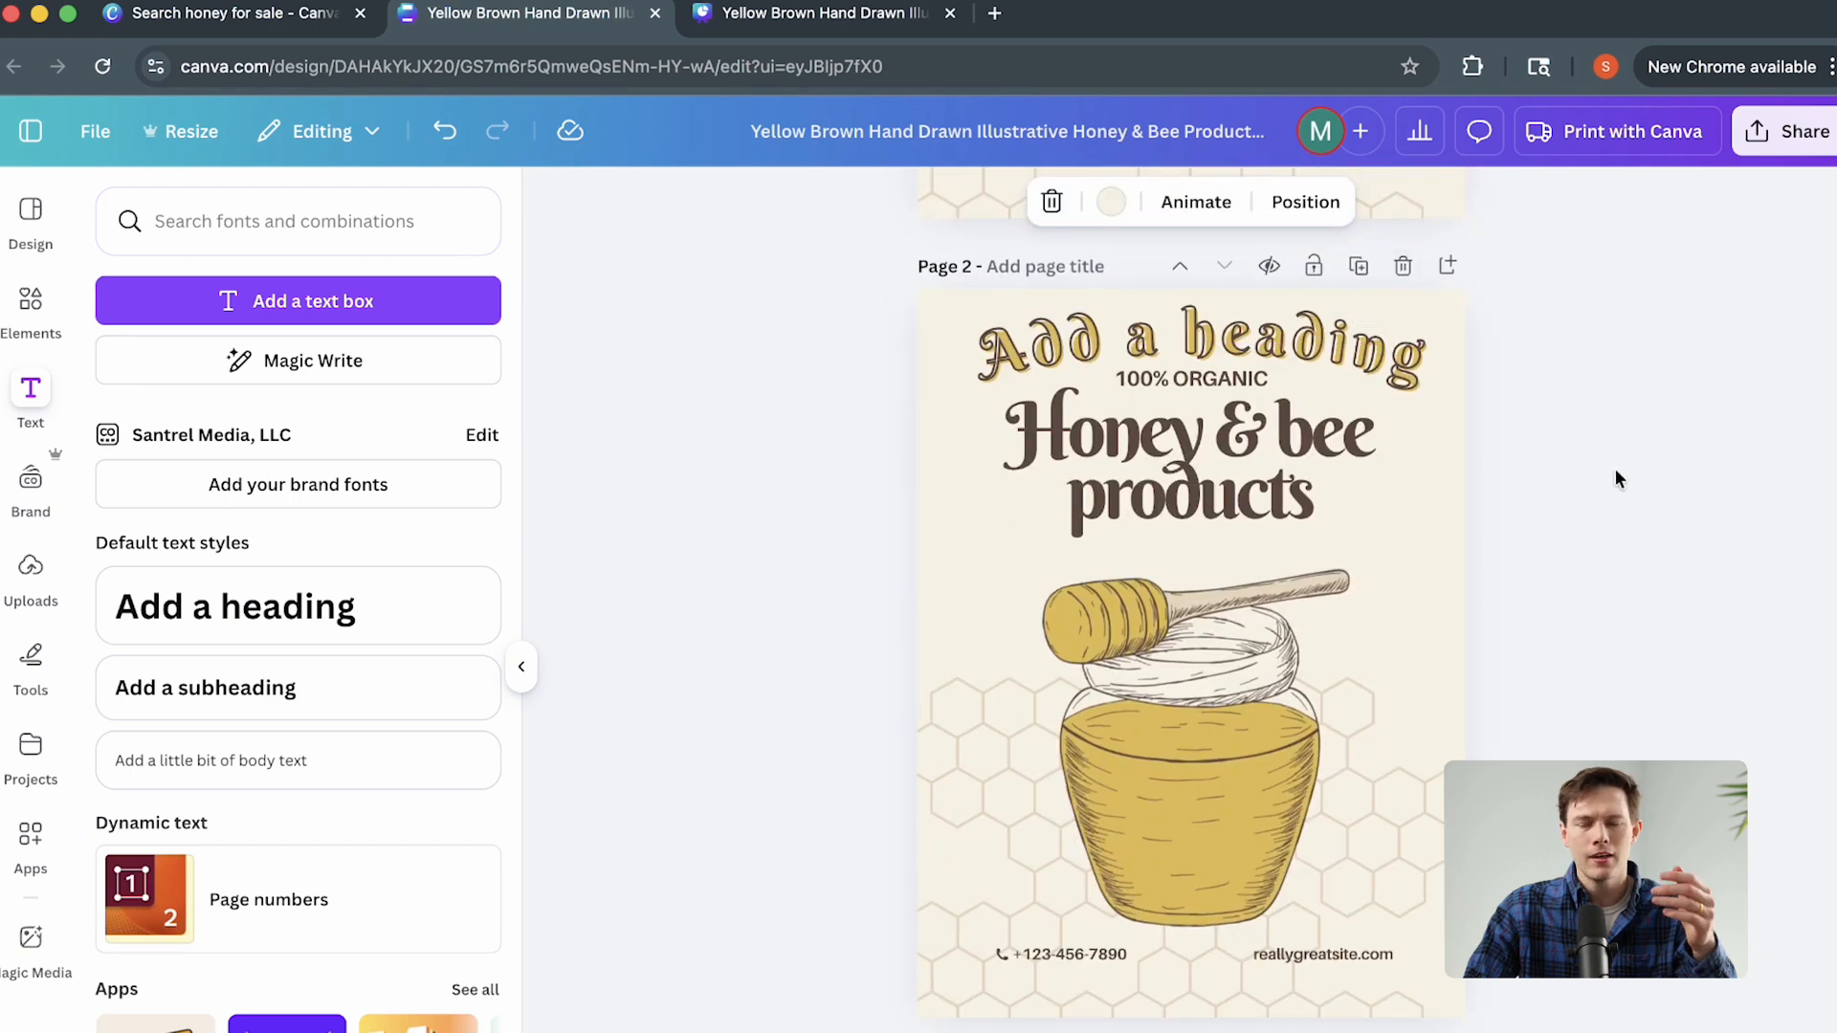
{"action": "left_click", "coordinate": [1299, 375]}
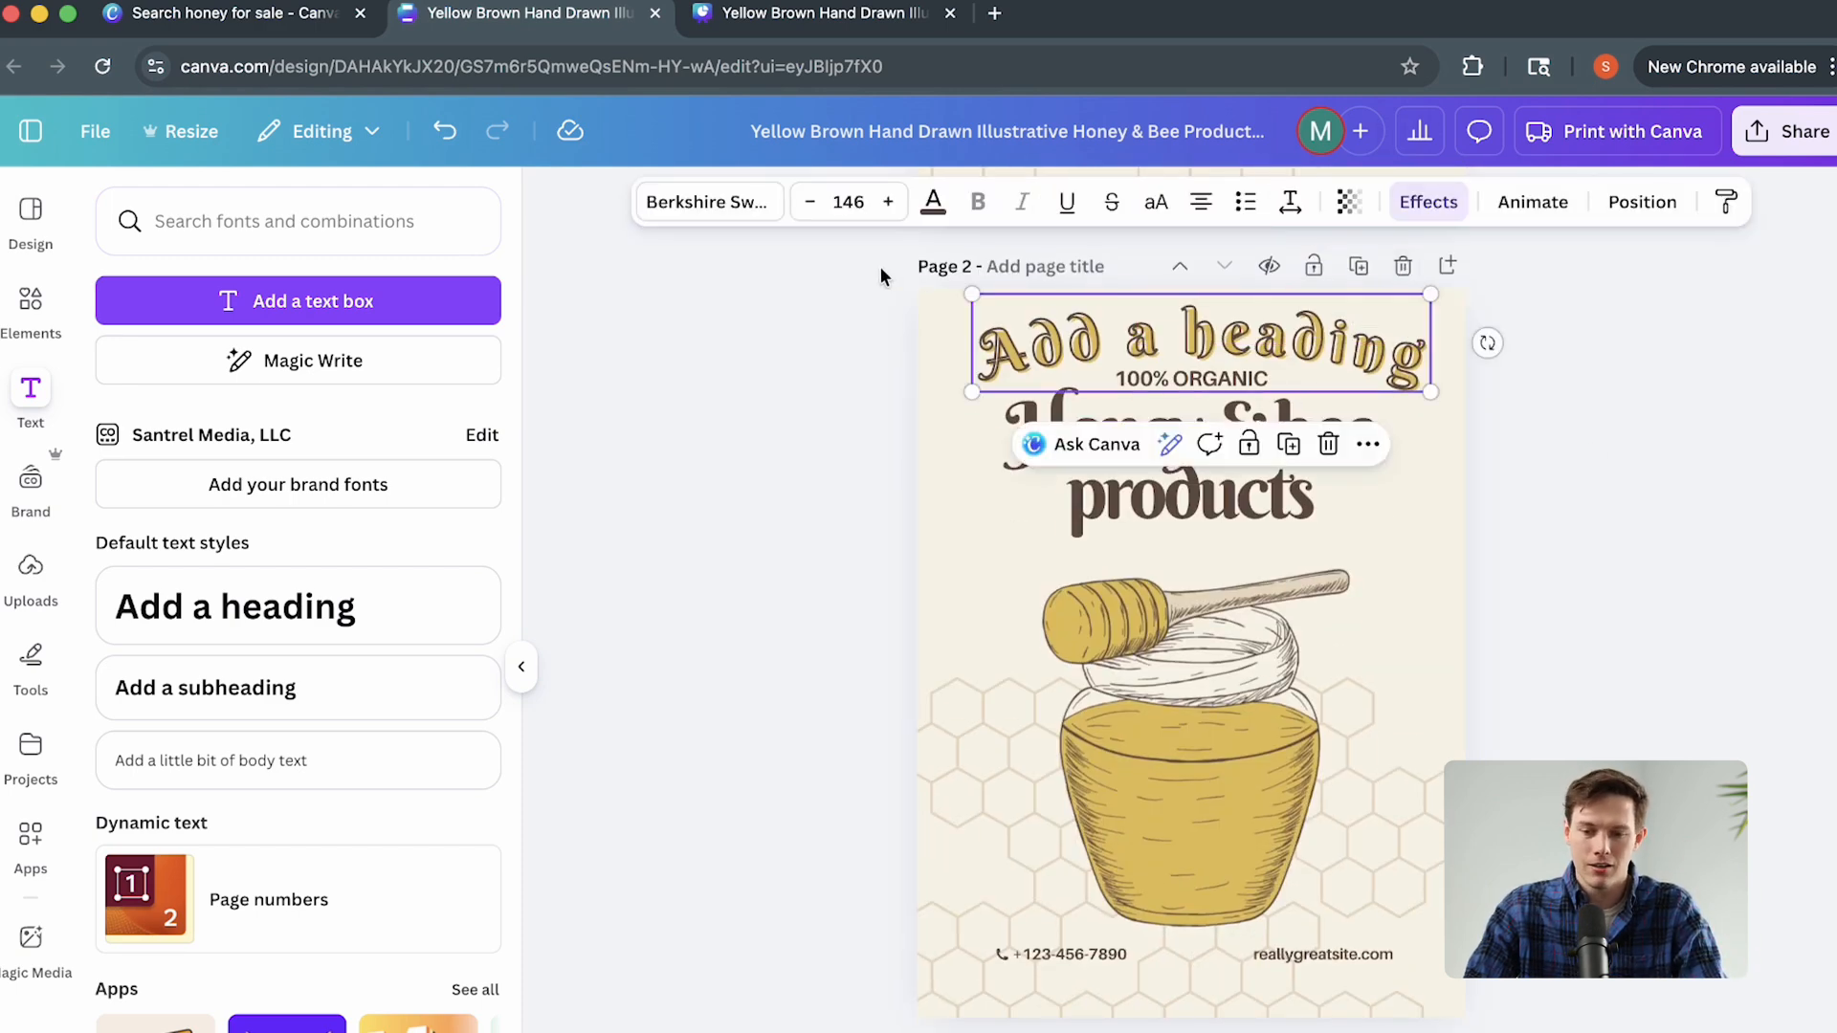
{"action": "left_click", "coordinate": [718, 202]}
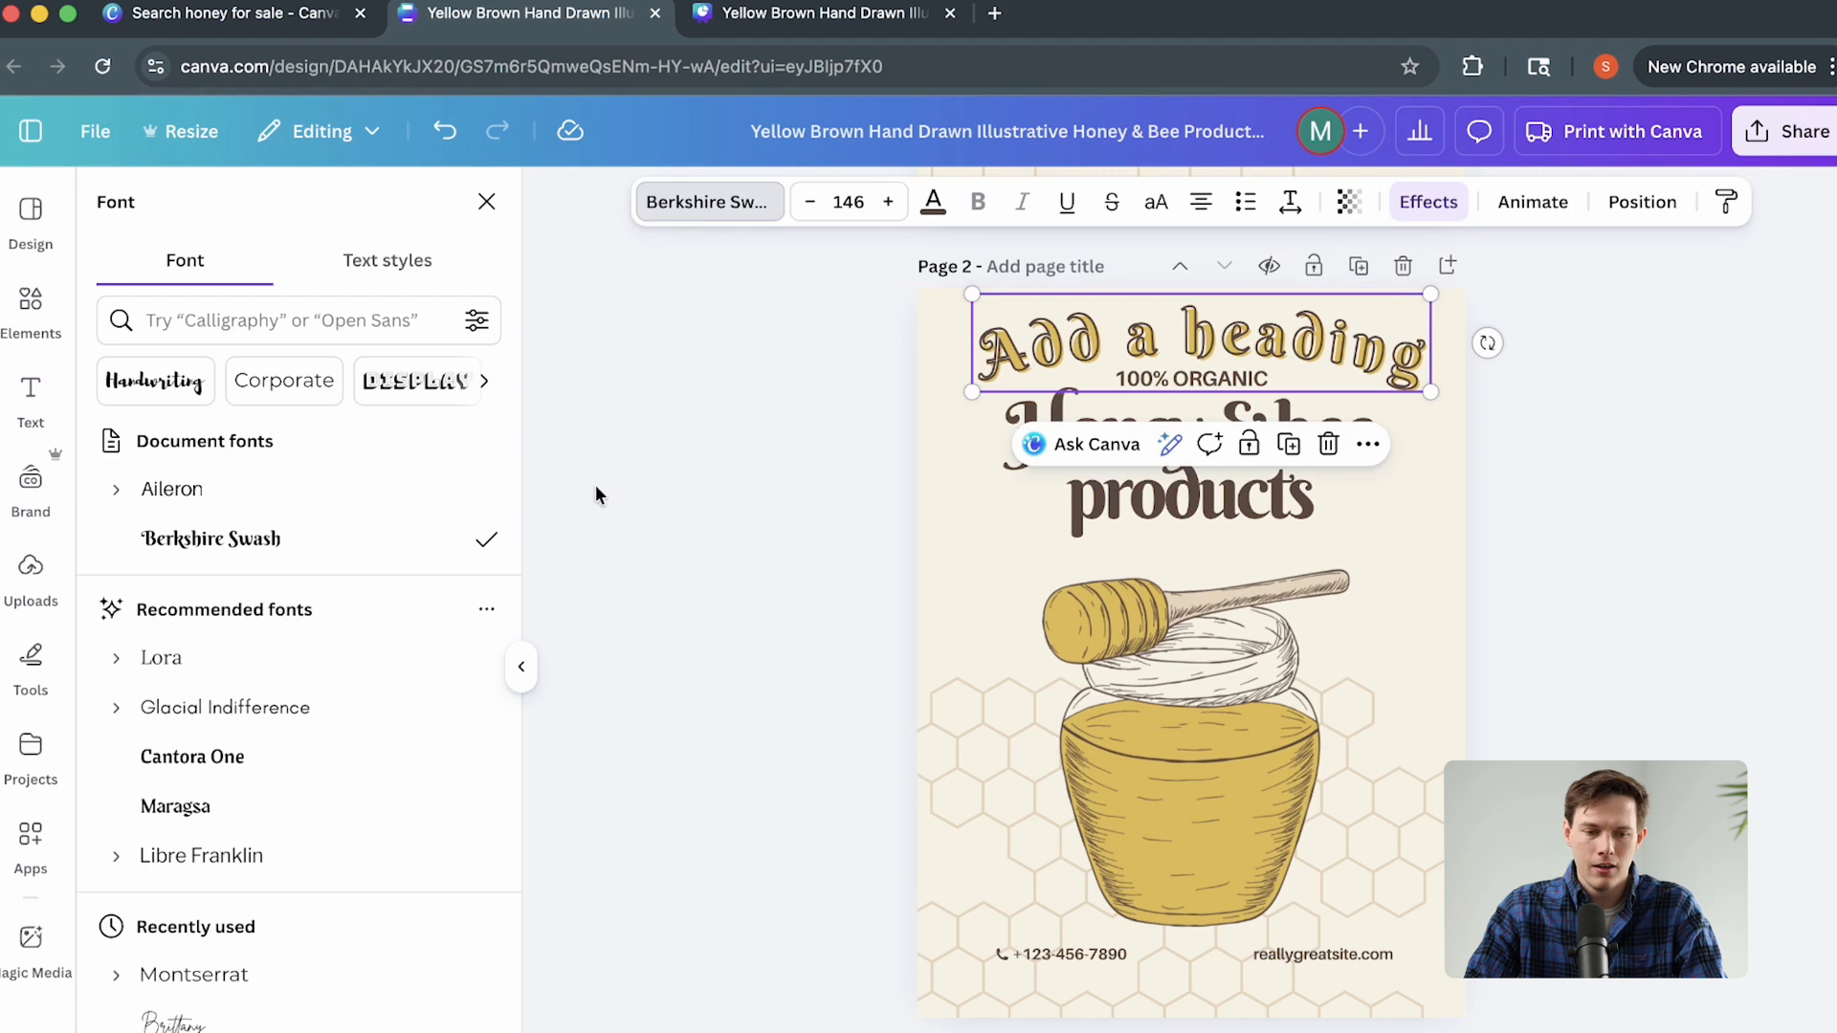
{"action": "left_click", "coordinate": [414, 381]}
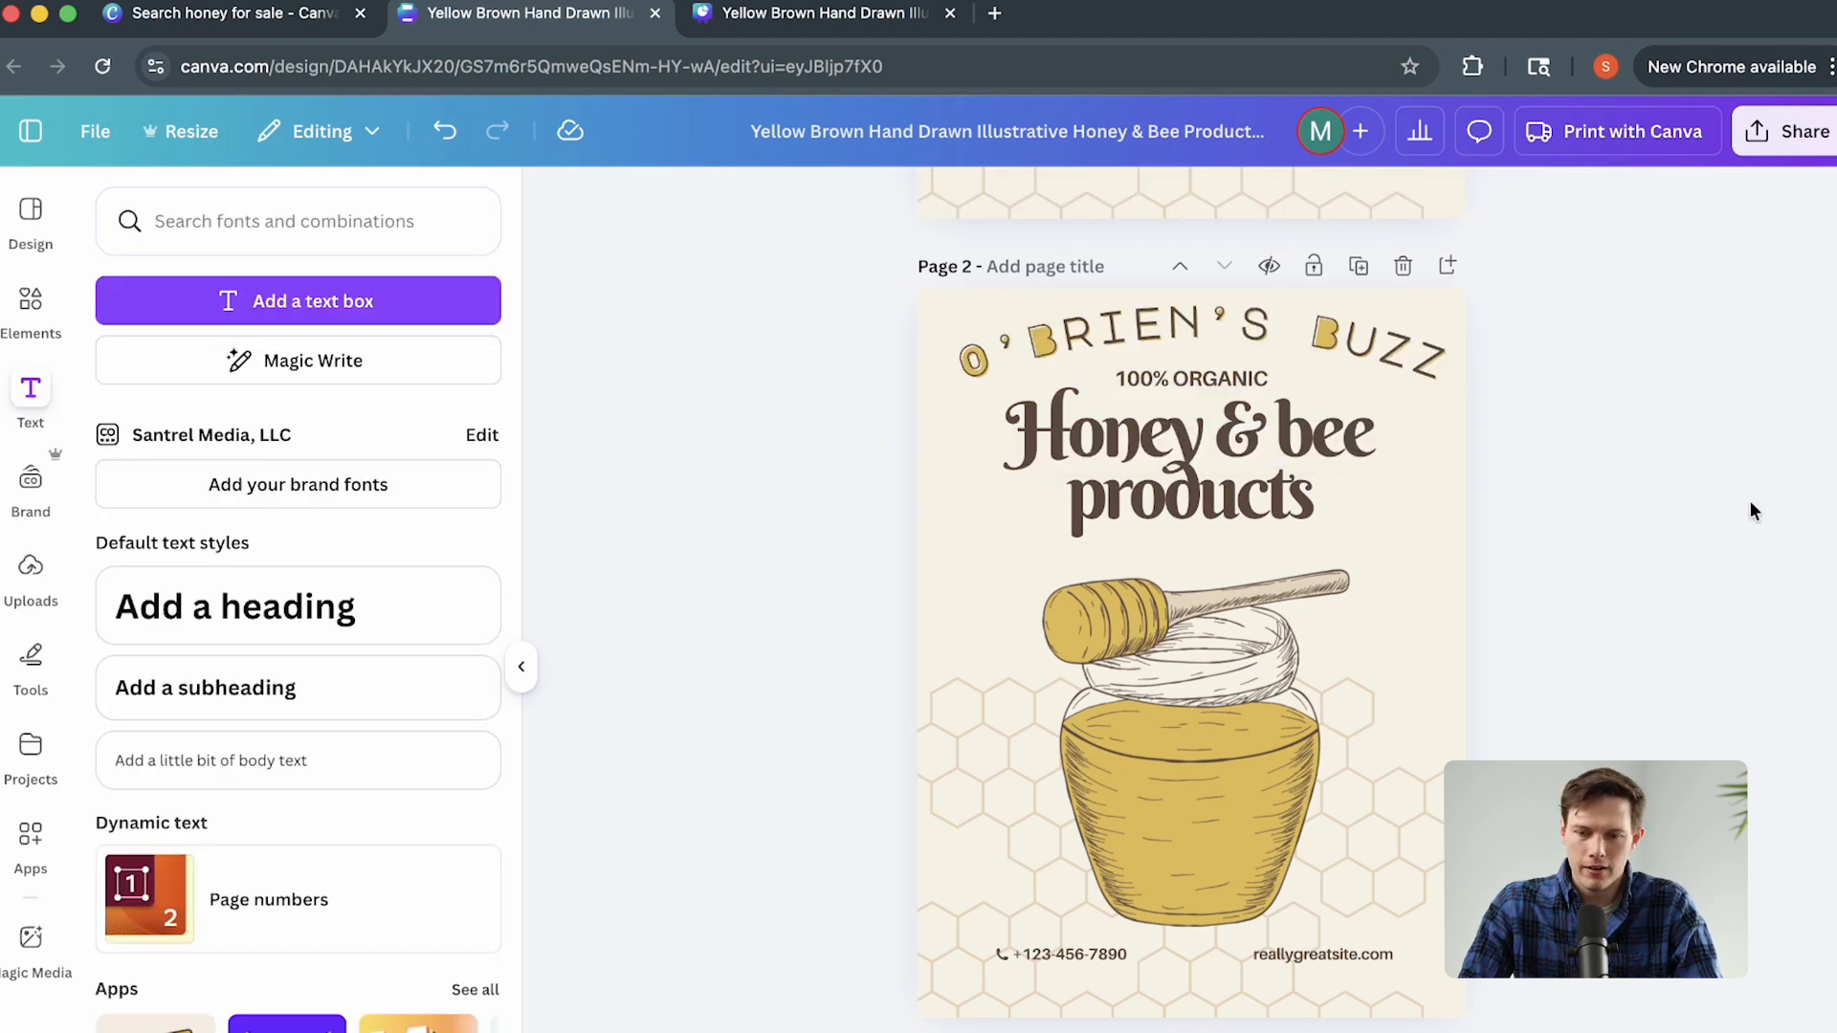
{"action": "scroll", "coordinate": [1749, 501], "scroll_direction": "up", "scroll_amount": 8}
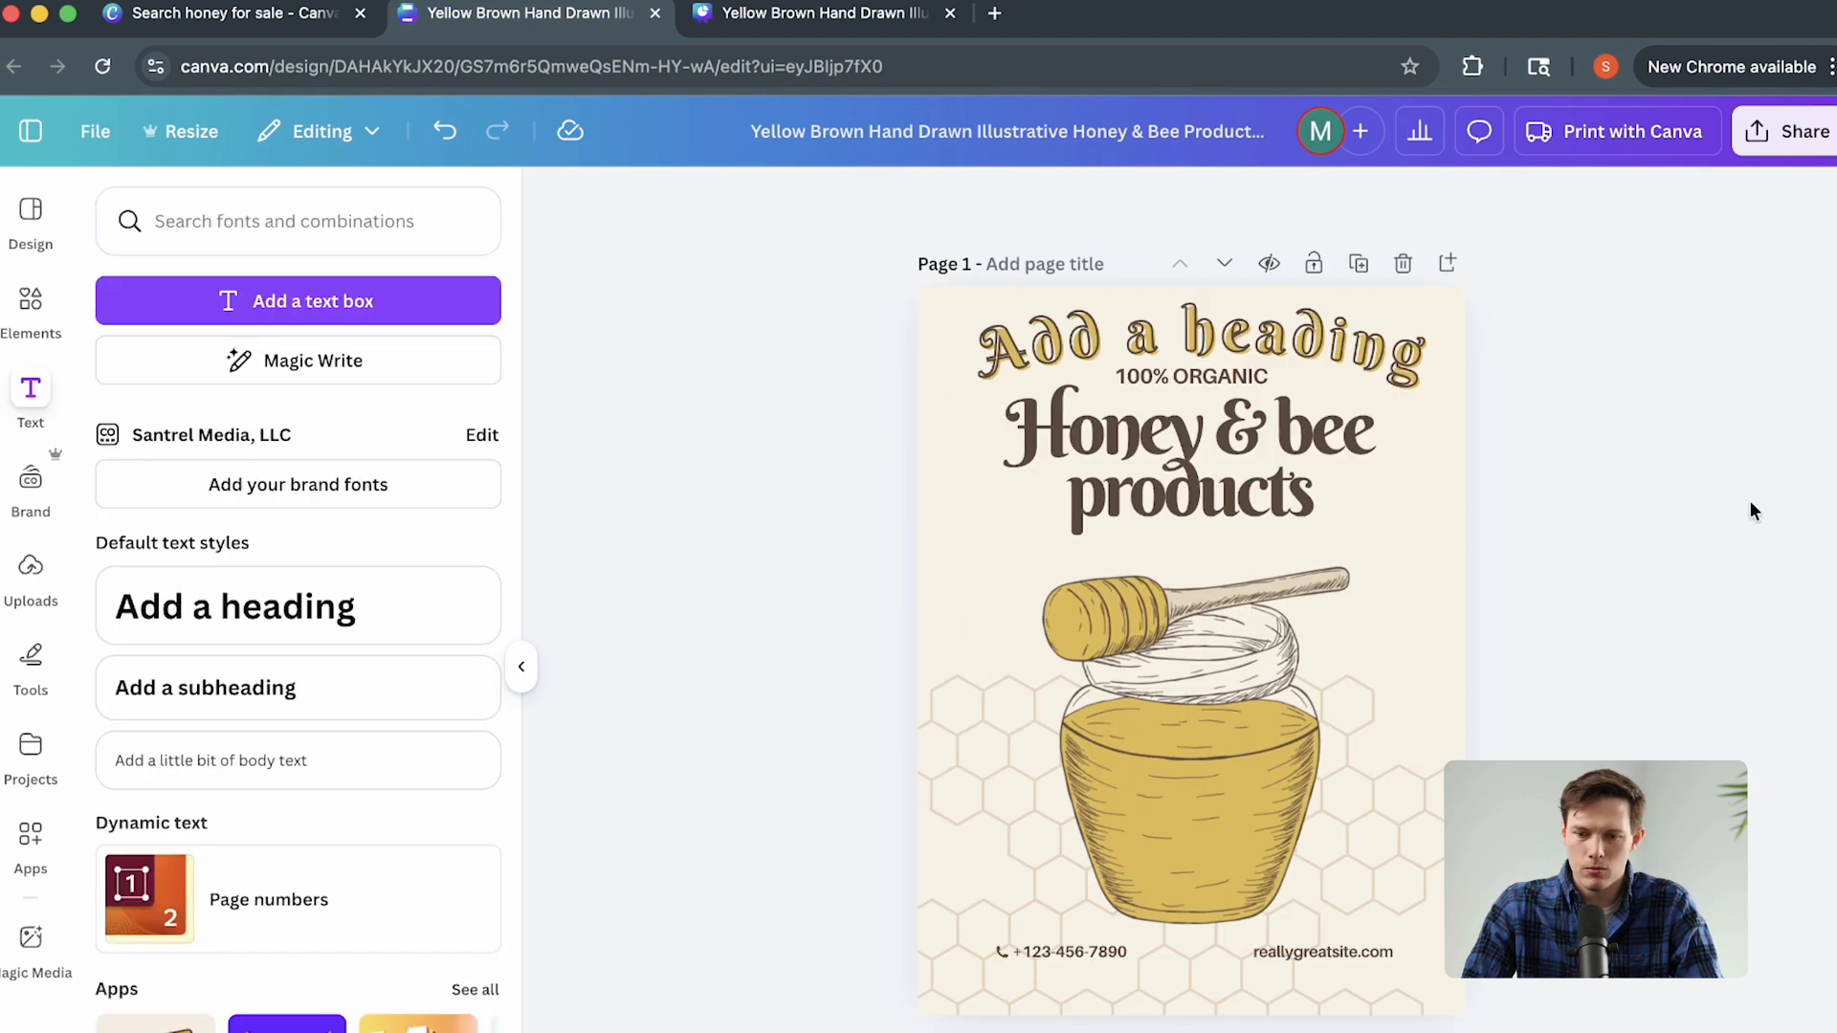
{"action": "scroll", "coordinate": [1749, 501], "scroll_direction": "down", "scroll_amount": 8}
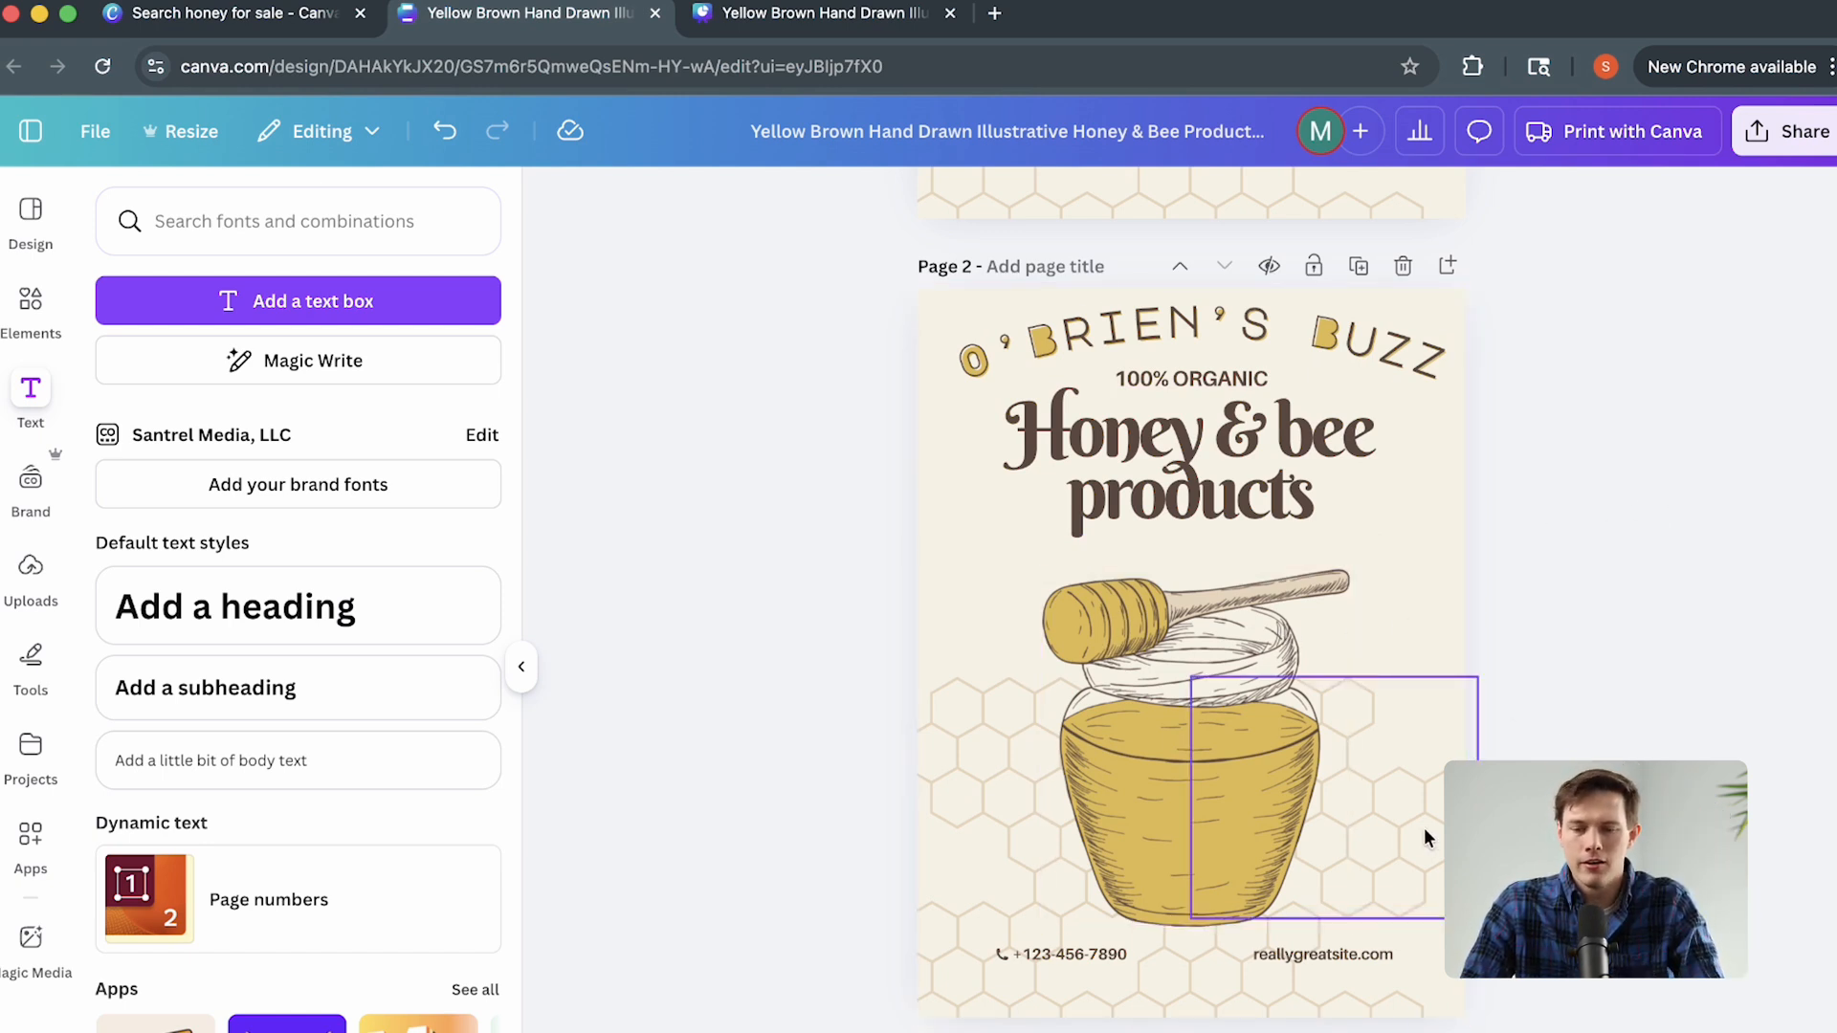
Flip the honey jar illustration on page 1 horizontally, and flip it back to its original orientation.
{"action": "scroll", "coordinate": [1454, 425], "scroll_direction": "up", "scroll_amount": 5}
{"action": "scroll", "coordinate": [1454, 425], "scroll_direction": "up", "scroll_amount": 3}
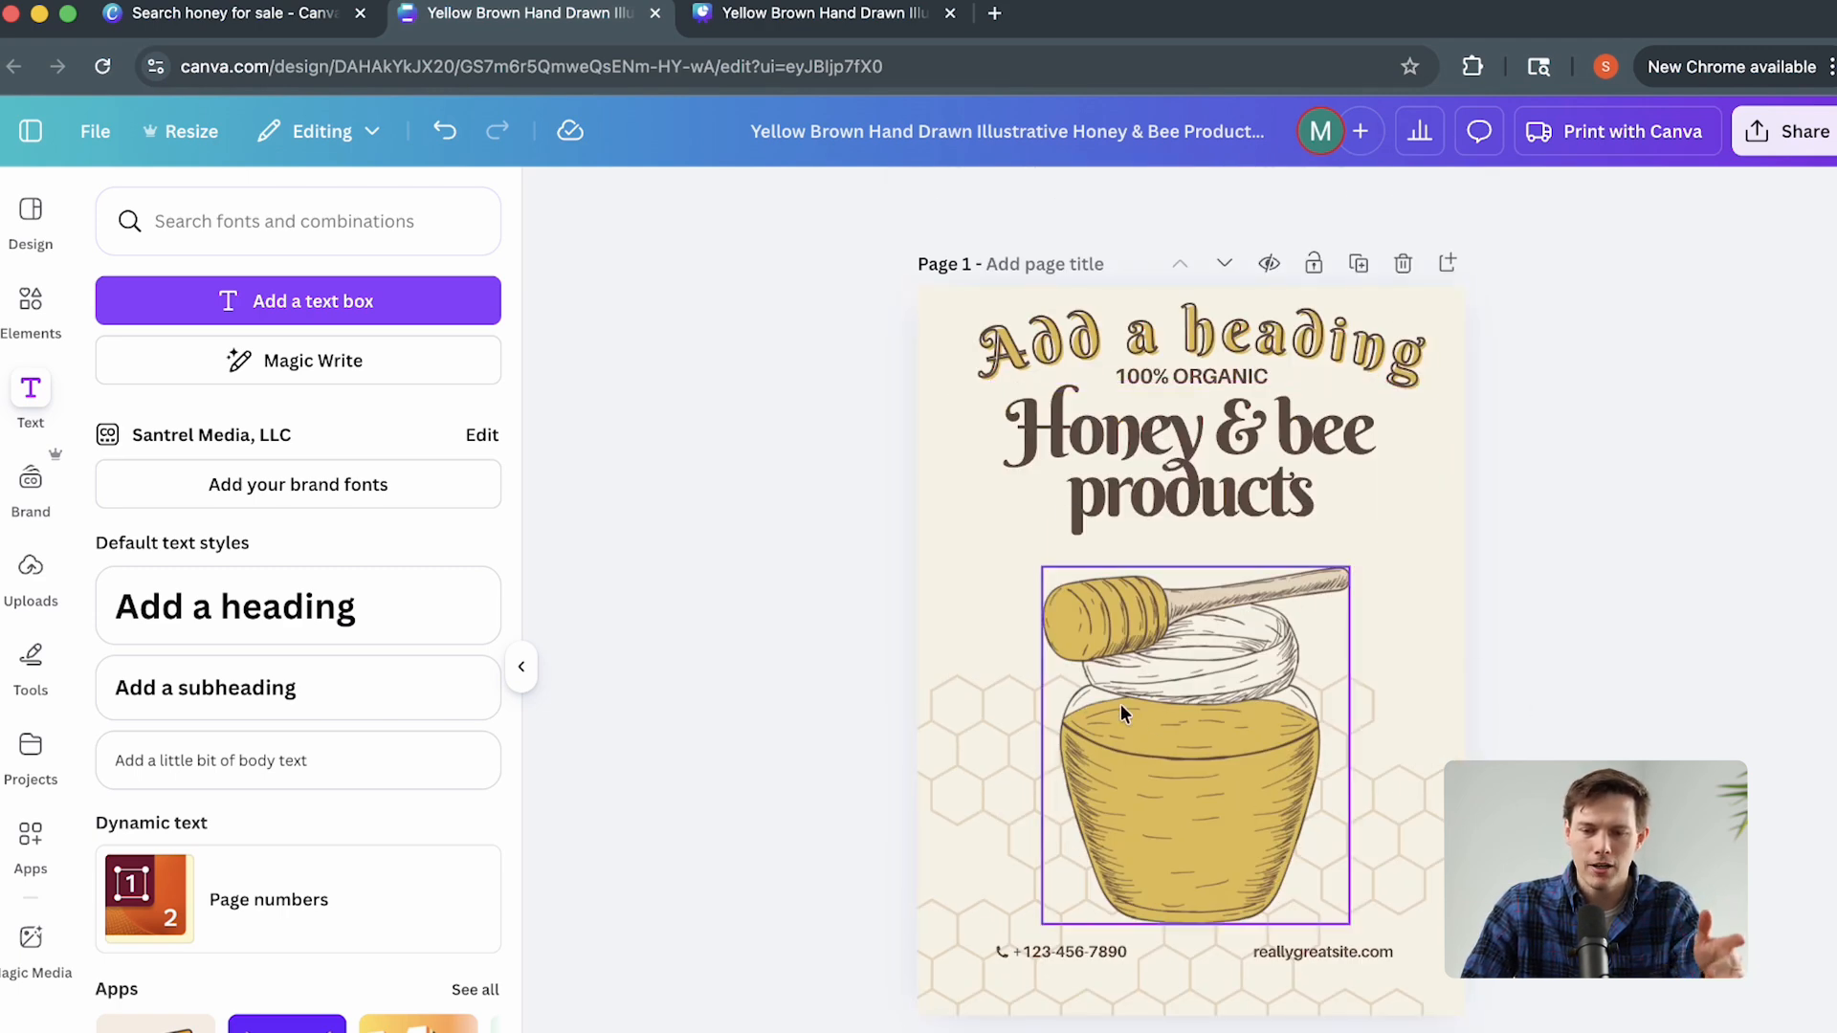
{"action": "left_click", "coordinate": [1183, 715]}
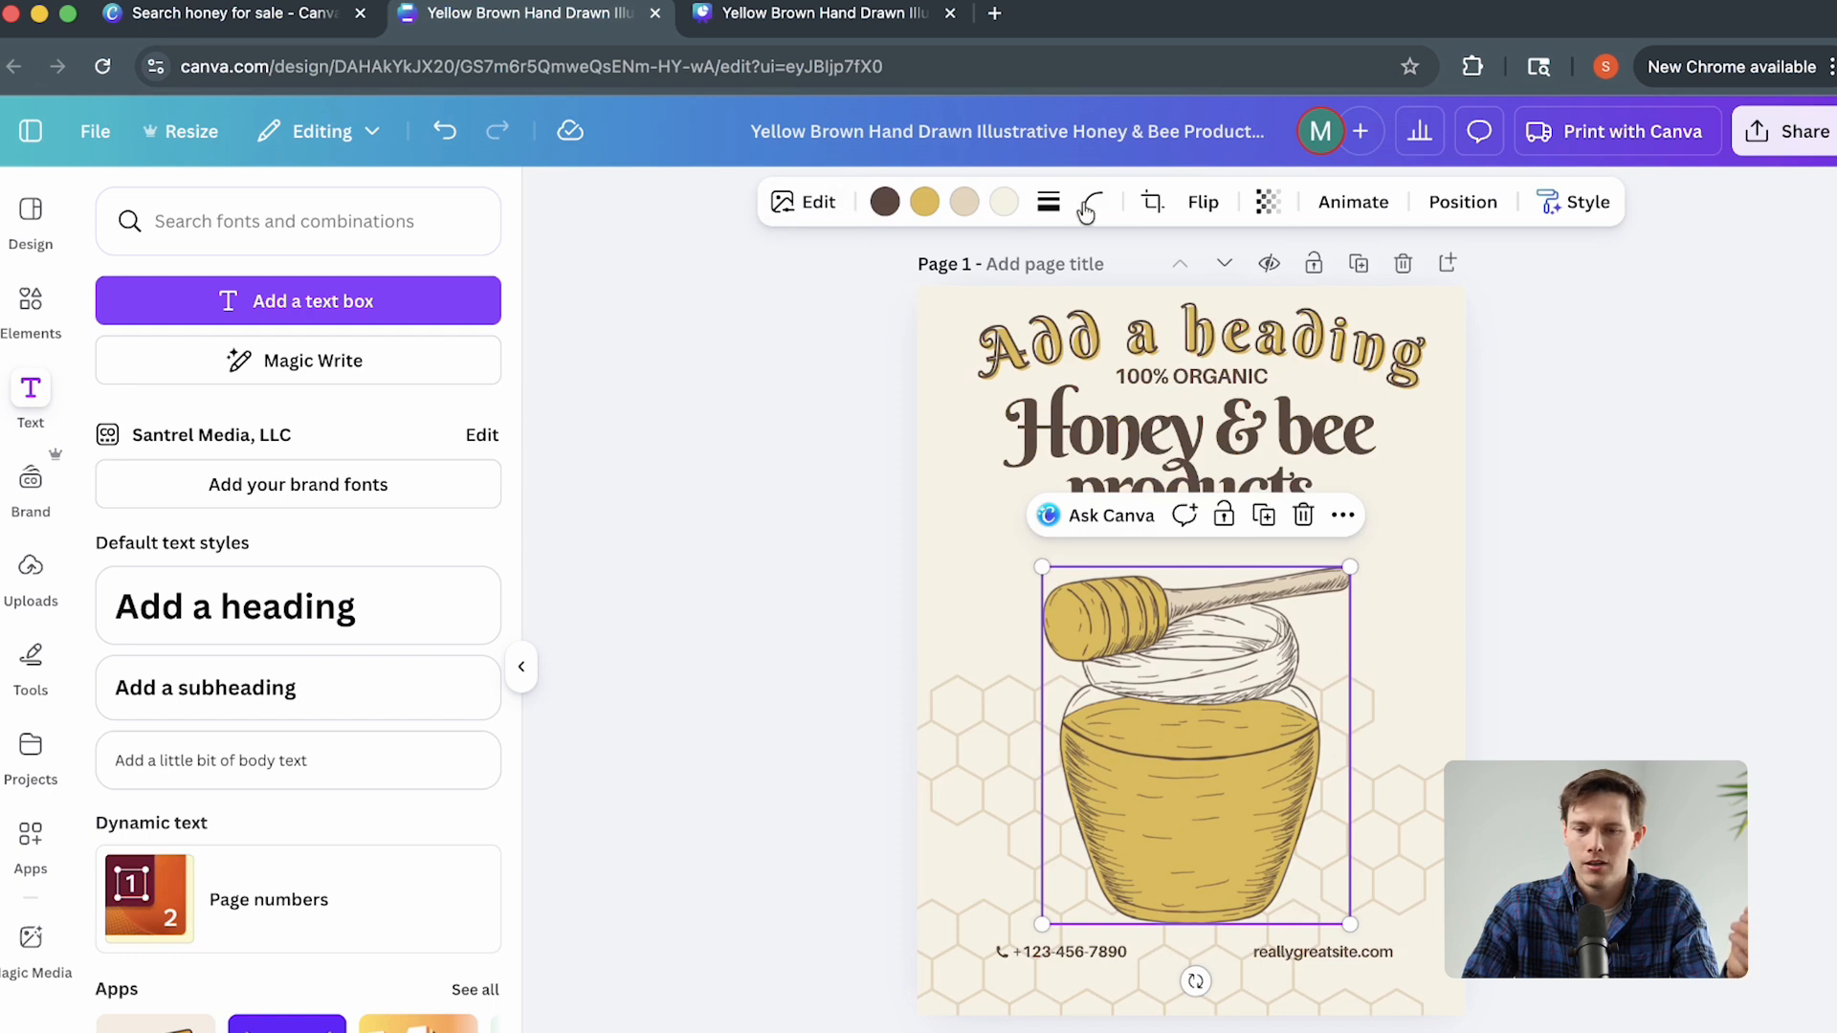
{"action": "left_click", "coordinate": [1196, 205]}
{"action": "left_click", "coordinate": [1211, 264]}
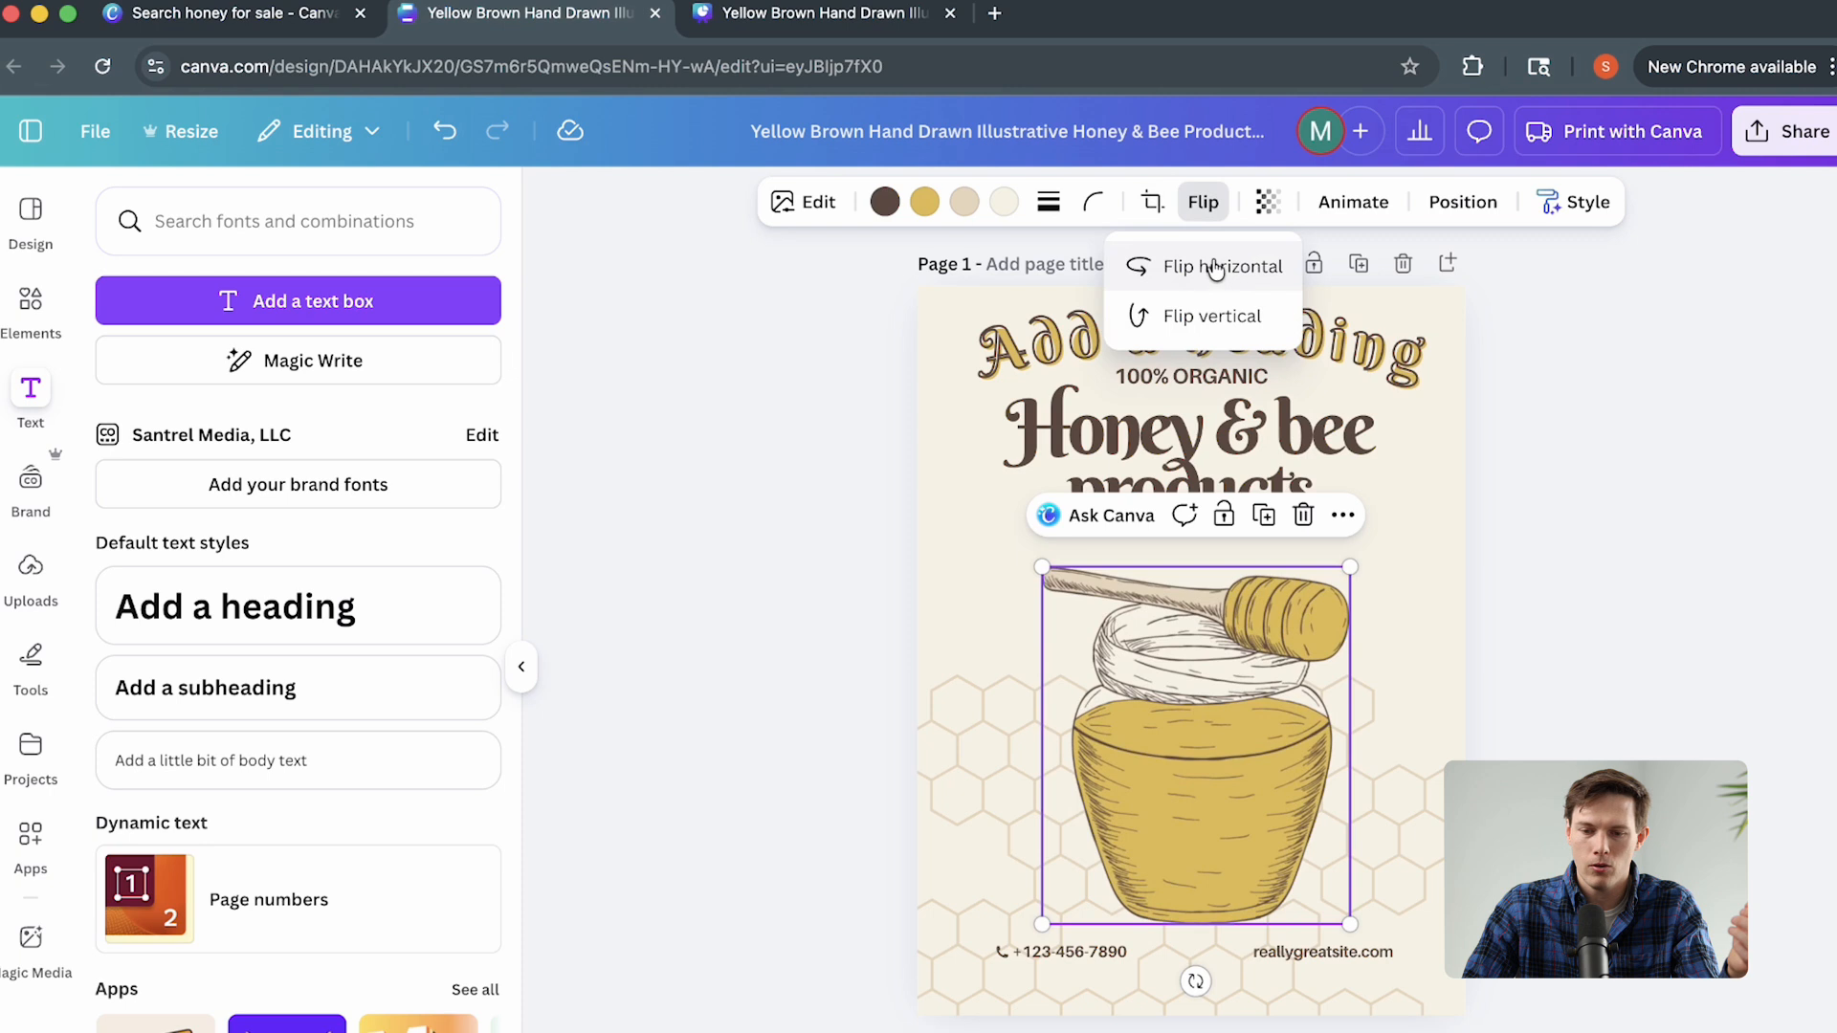
{"action": "left_click", "coordinate": [1212, 264]}
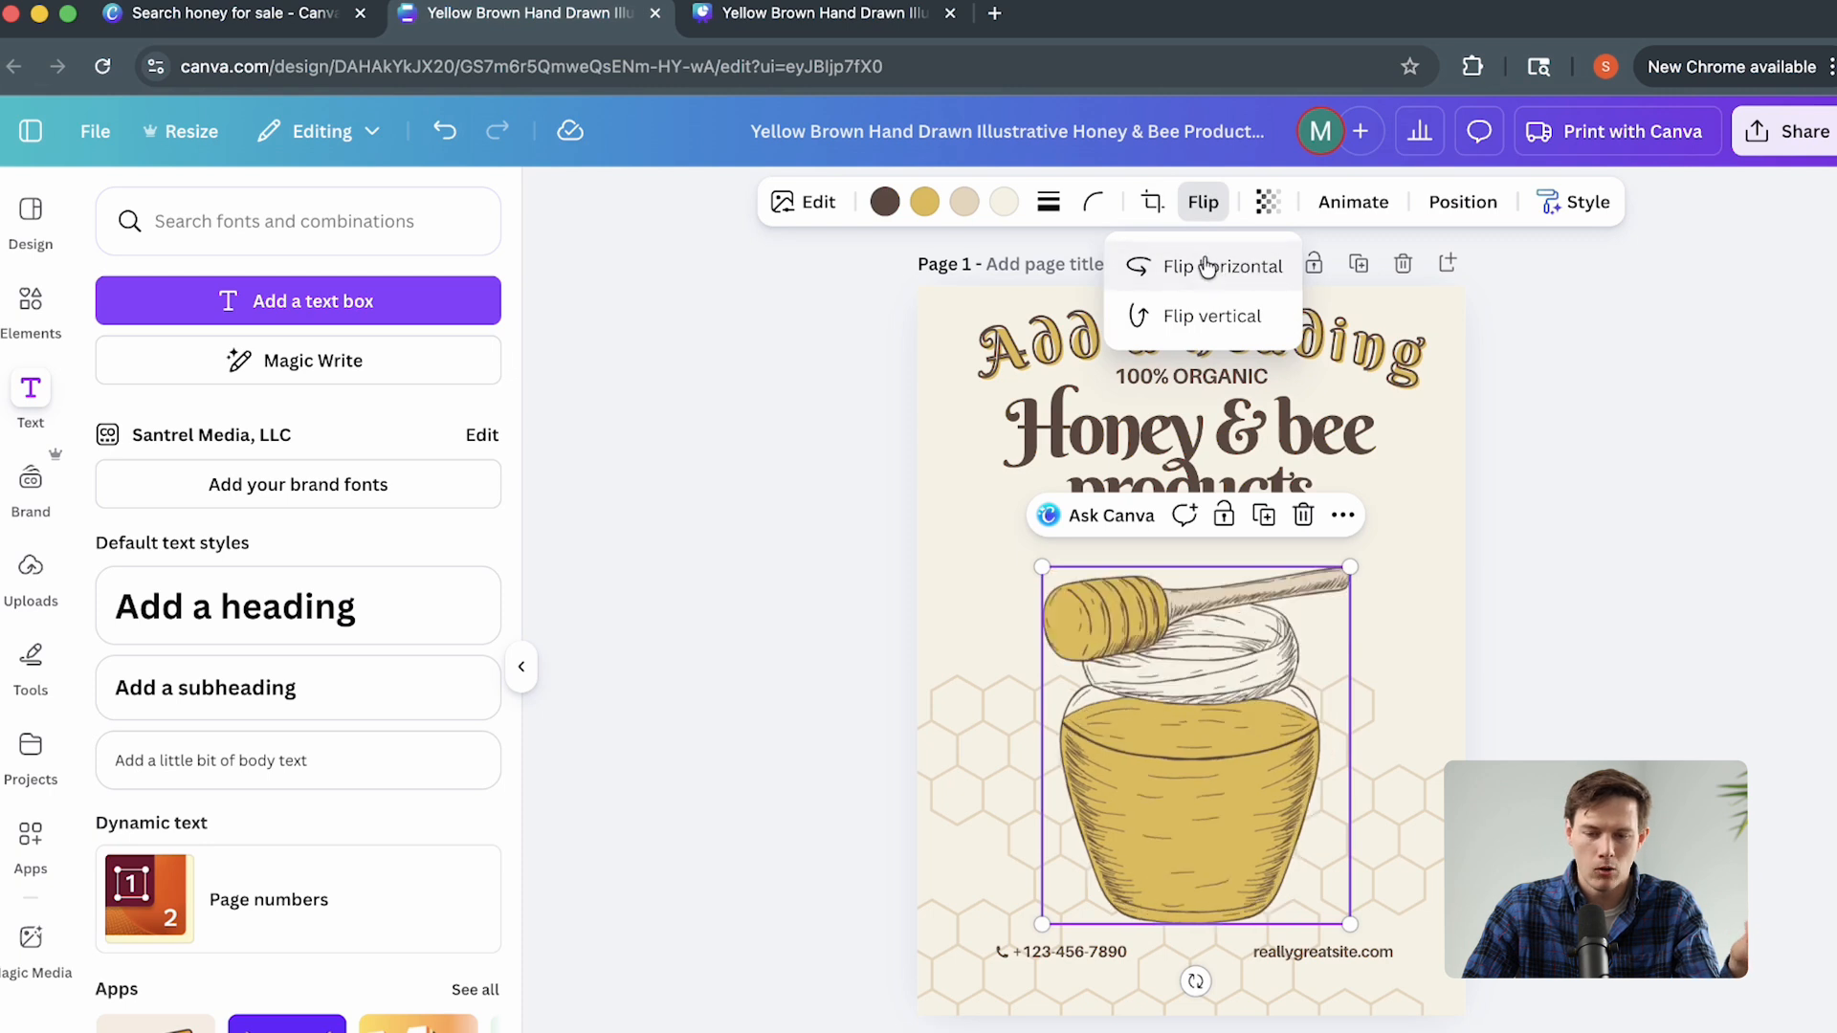
Try the honey jar as an enlarged backdrop behind the title text with transparency 11, and undo the changes.
{"action": "left_click", "coordinate": [1268, 202]}
{"action": "left_click_drag", "start_coordinate": [1265, 304], "coordinate": [1180, 330]}
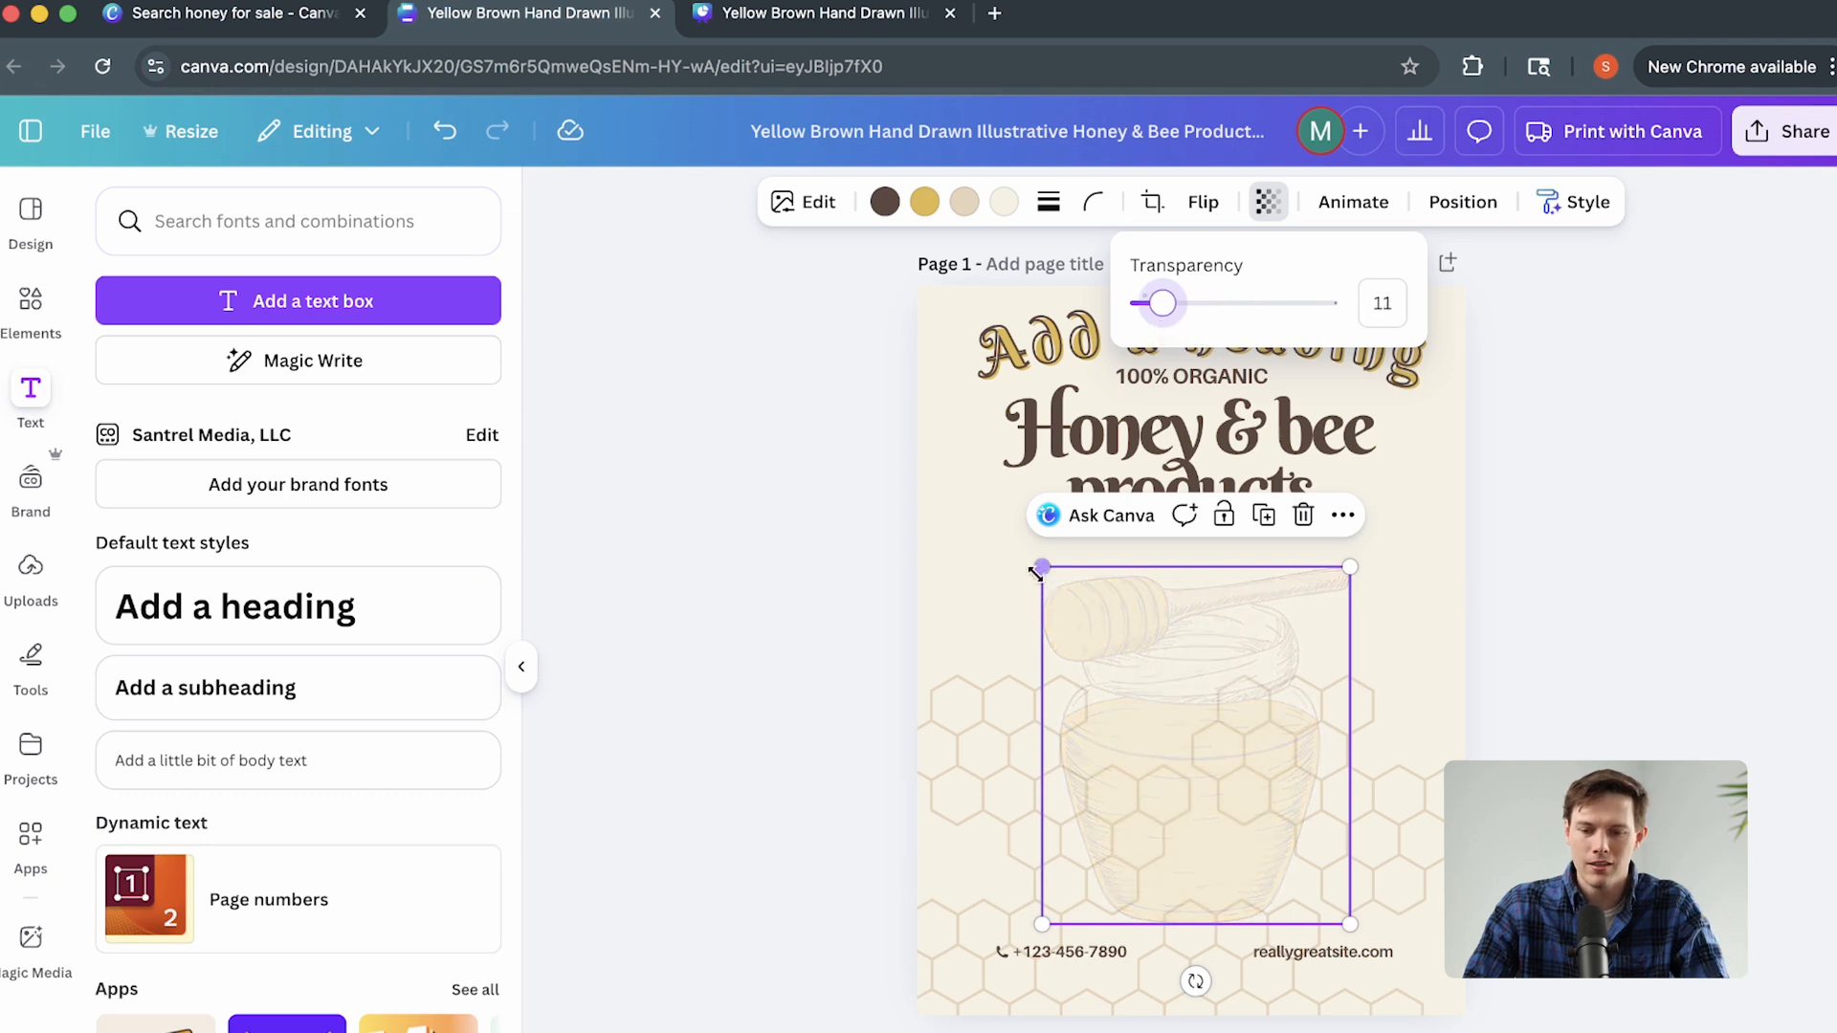
{"action": "left_click_drag", "start_coordinate": [1041, 566], "coordinate": [922, 430]}
{"action": "left_click_drag", "start_coordinate": [1106, 605], "coordinate": [1160, 534]}
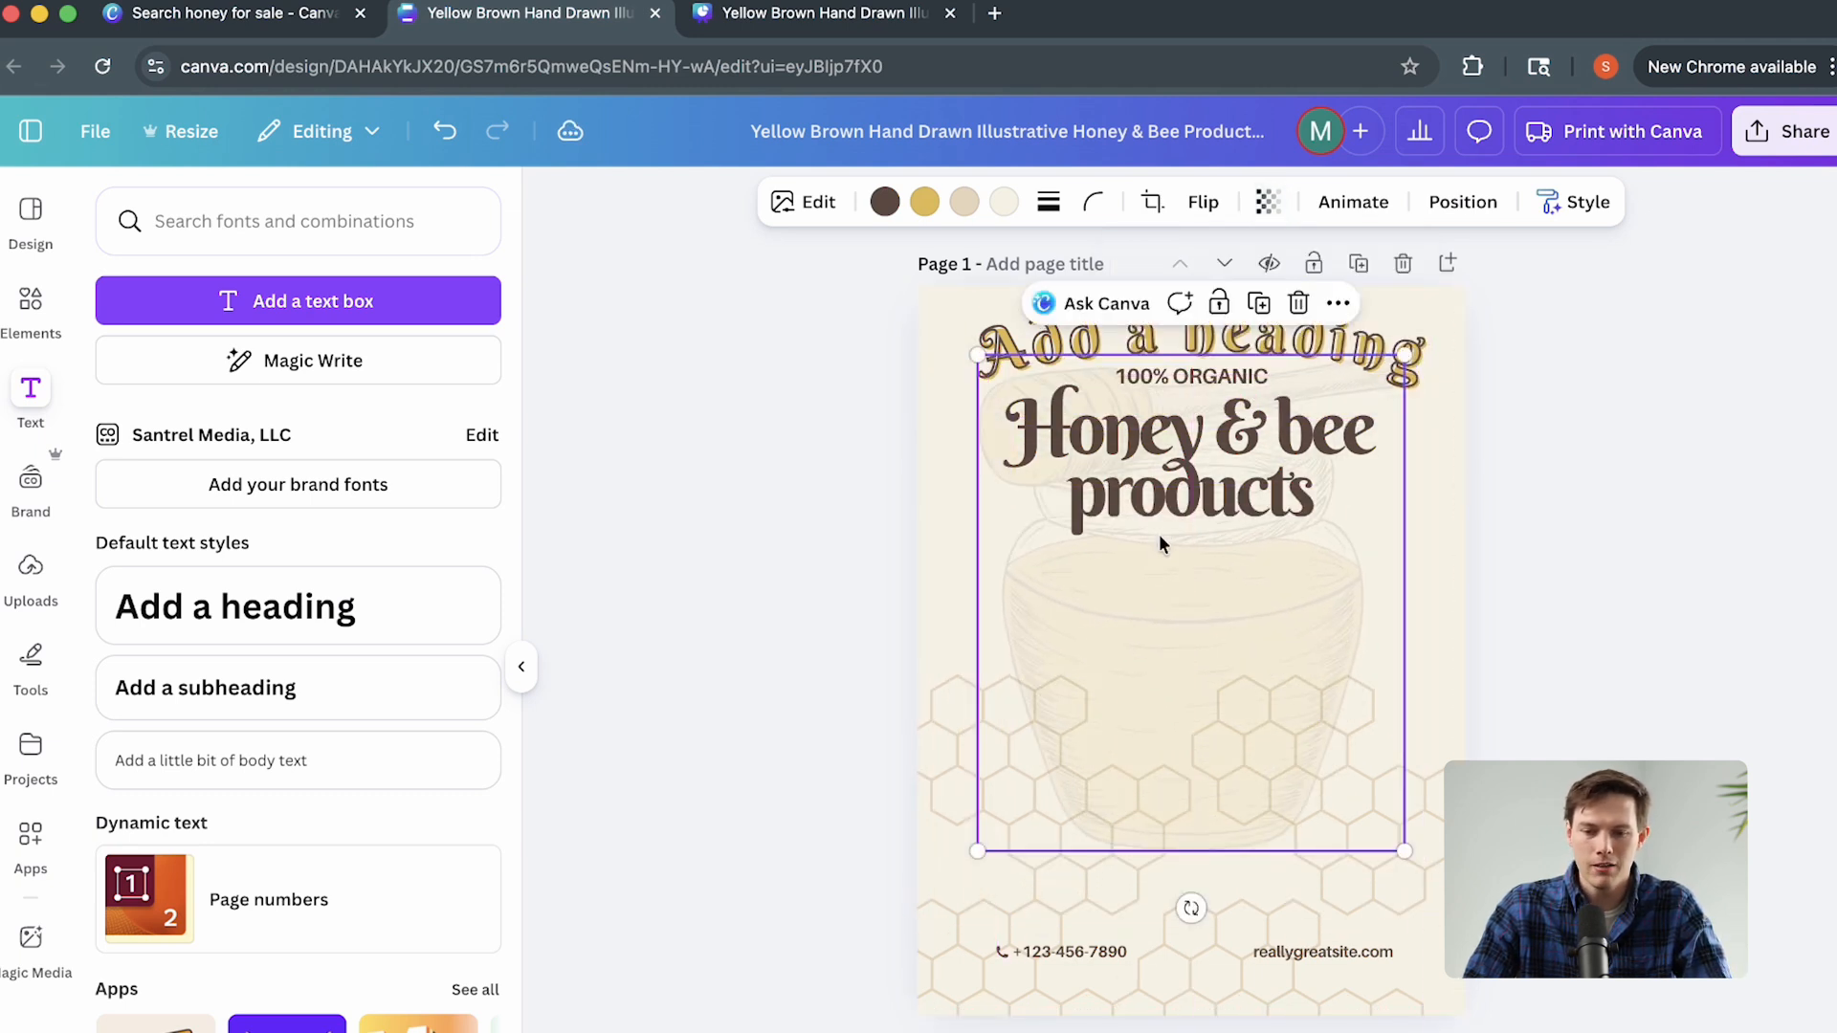
{"action": "left_click", "coordinate": [446, 131]}
{"action": "left_click", "coordinate": [446, 131]}
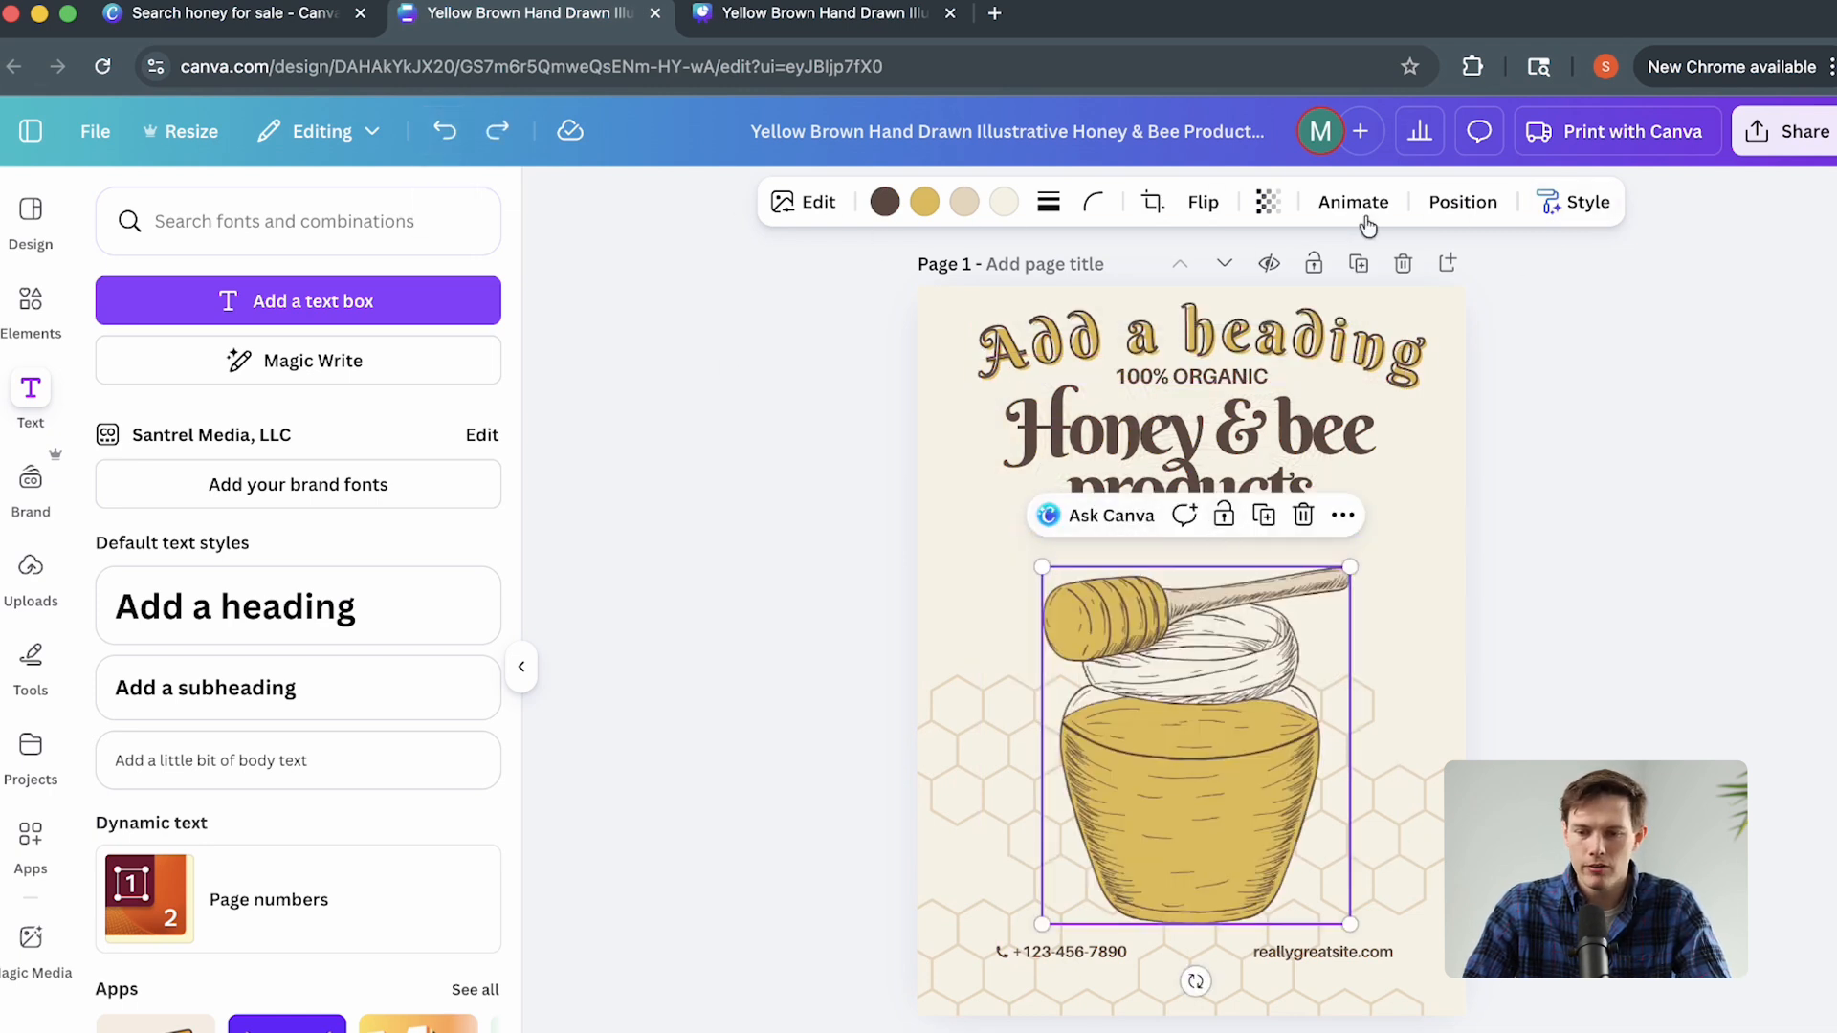
Lock the honey jar illustration on page 1 and try to move it.
{"action": "left_click", "coordinate": [1223, 518]}
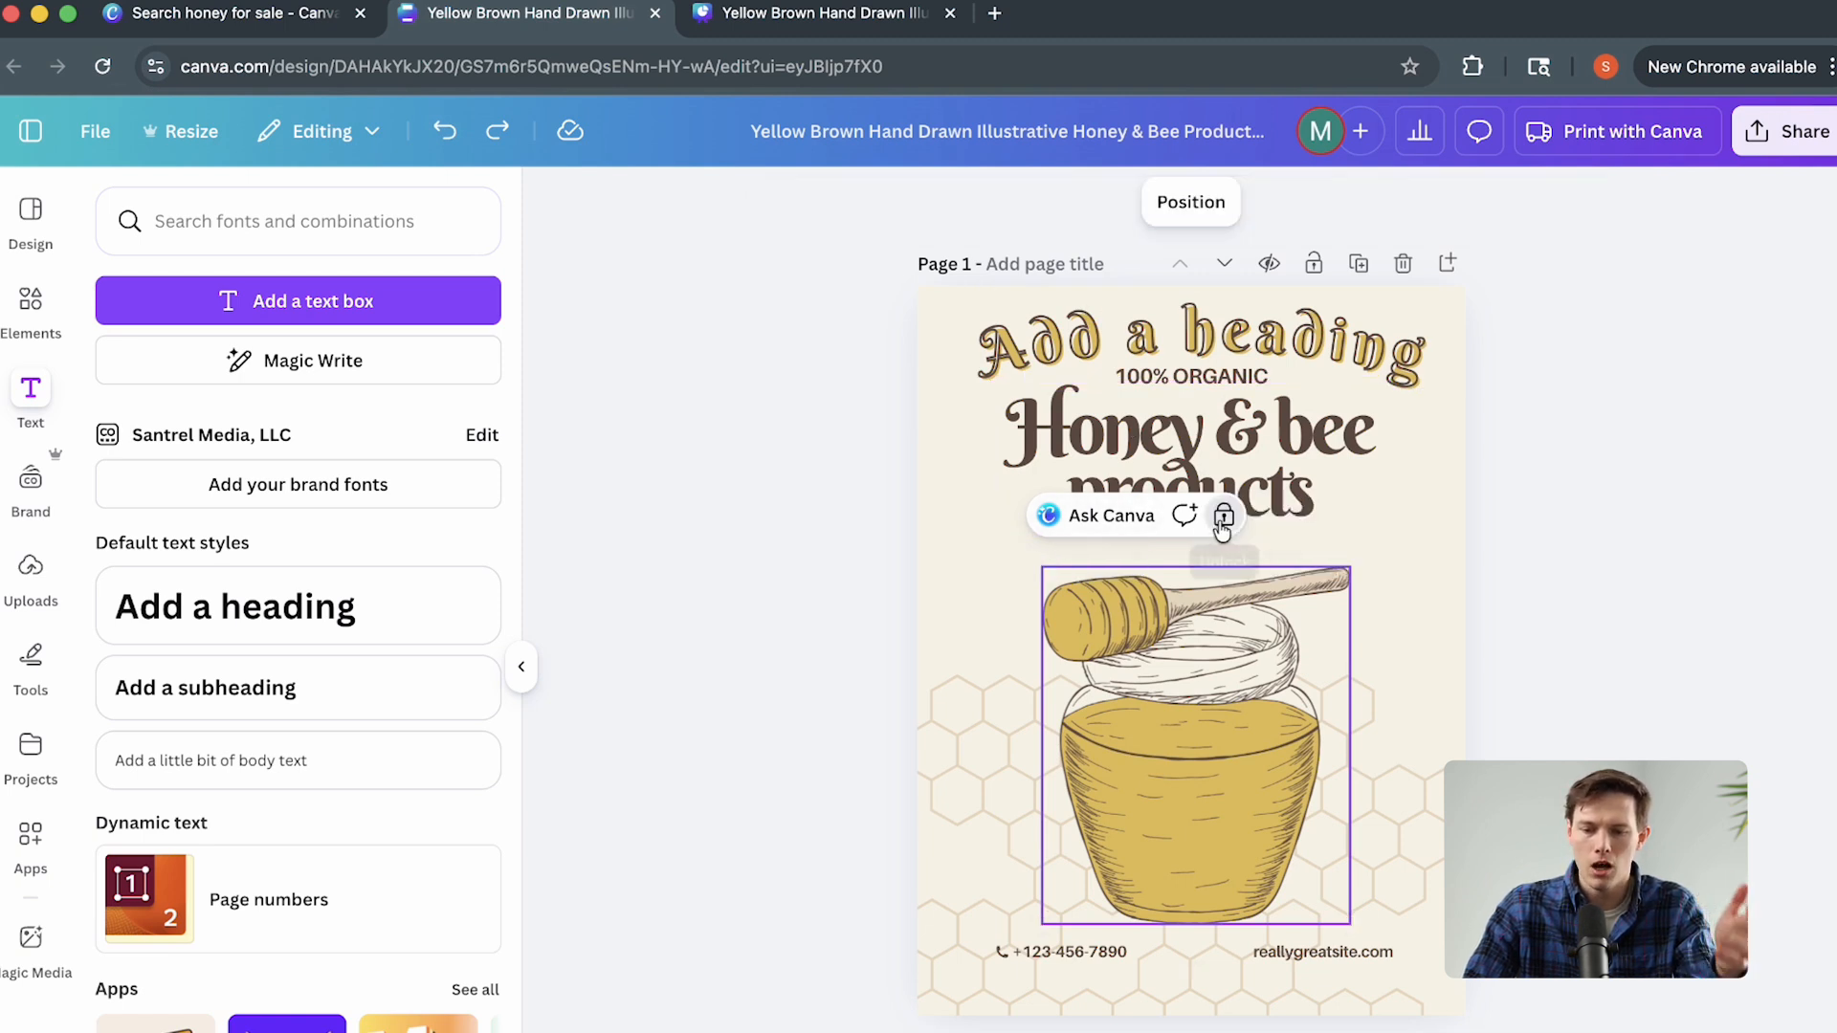
{"action": "left_click", "coordinate": [1385, 445]}
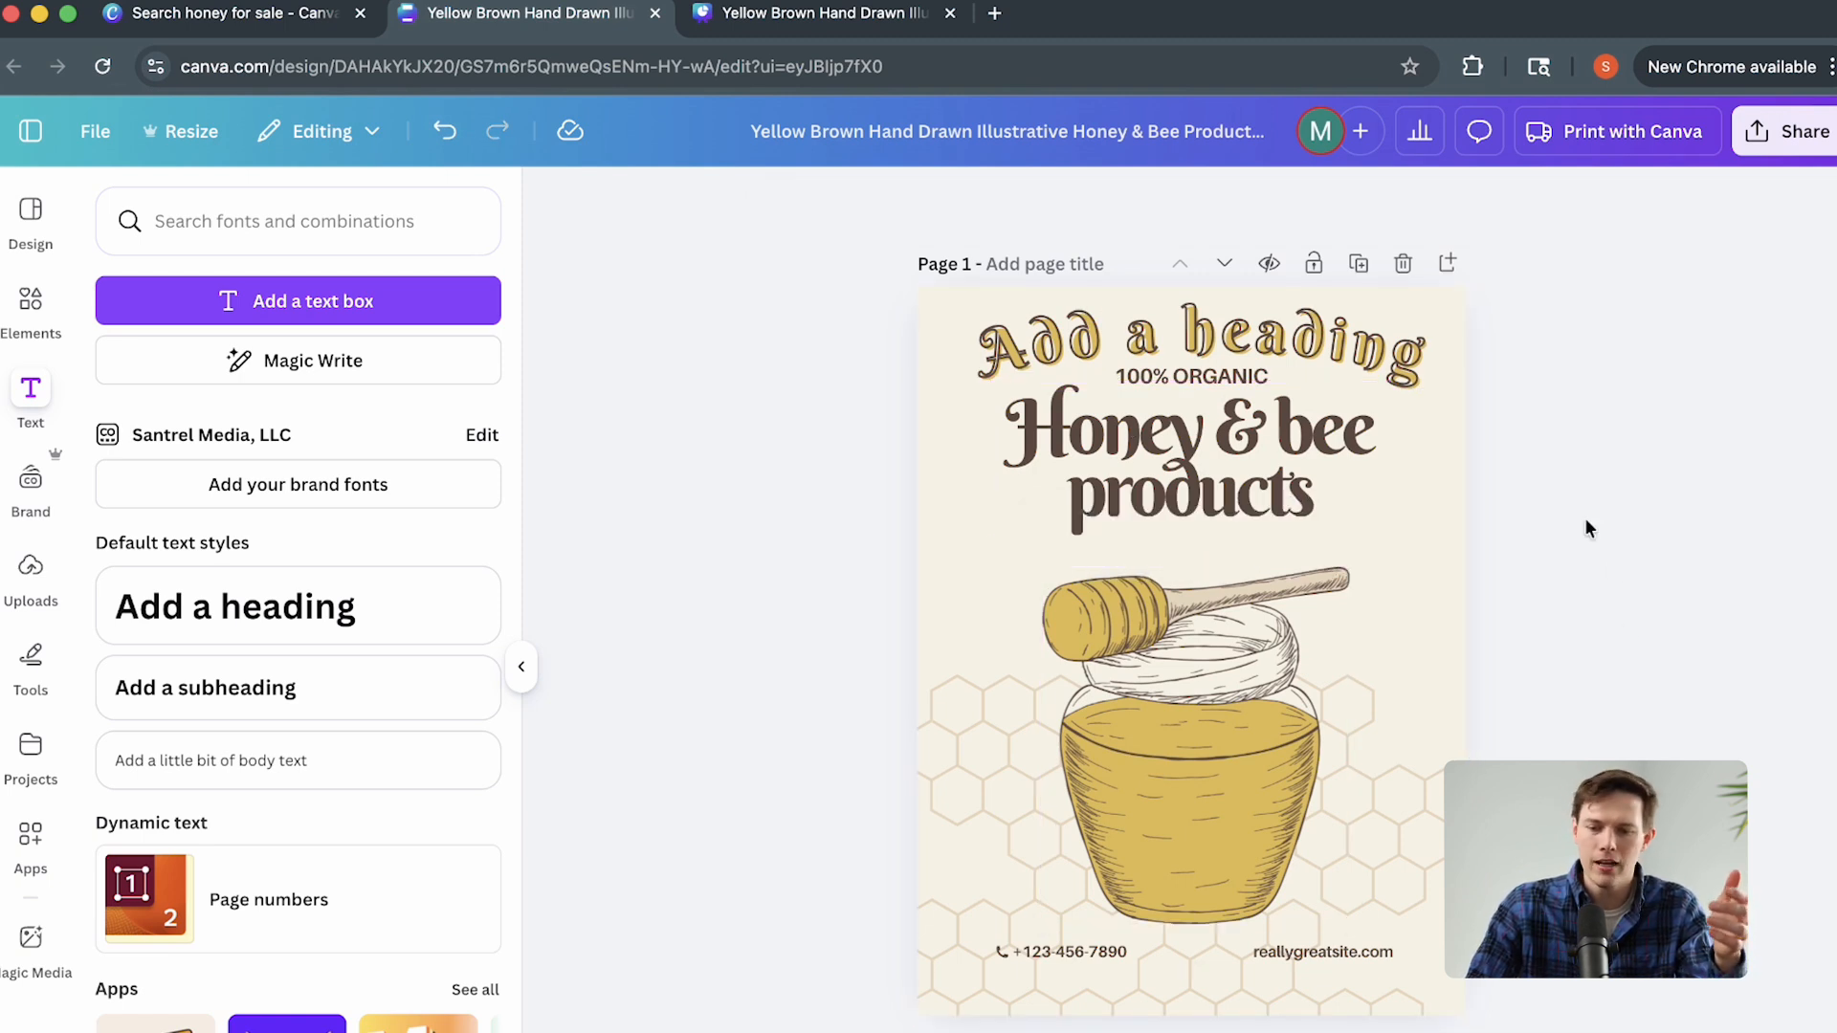
{"action": "left_click_drag", "start_coordinate": [1230, 741], "coordinate": [772, 553]}
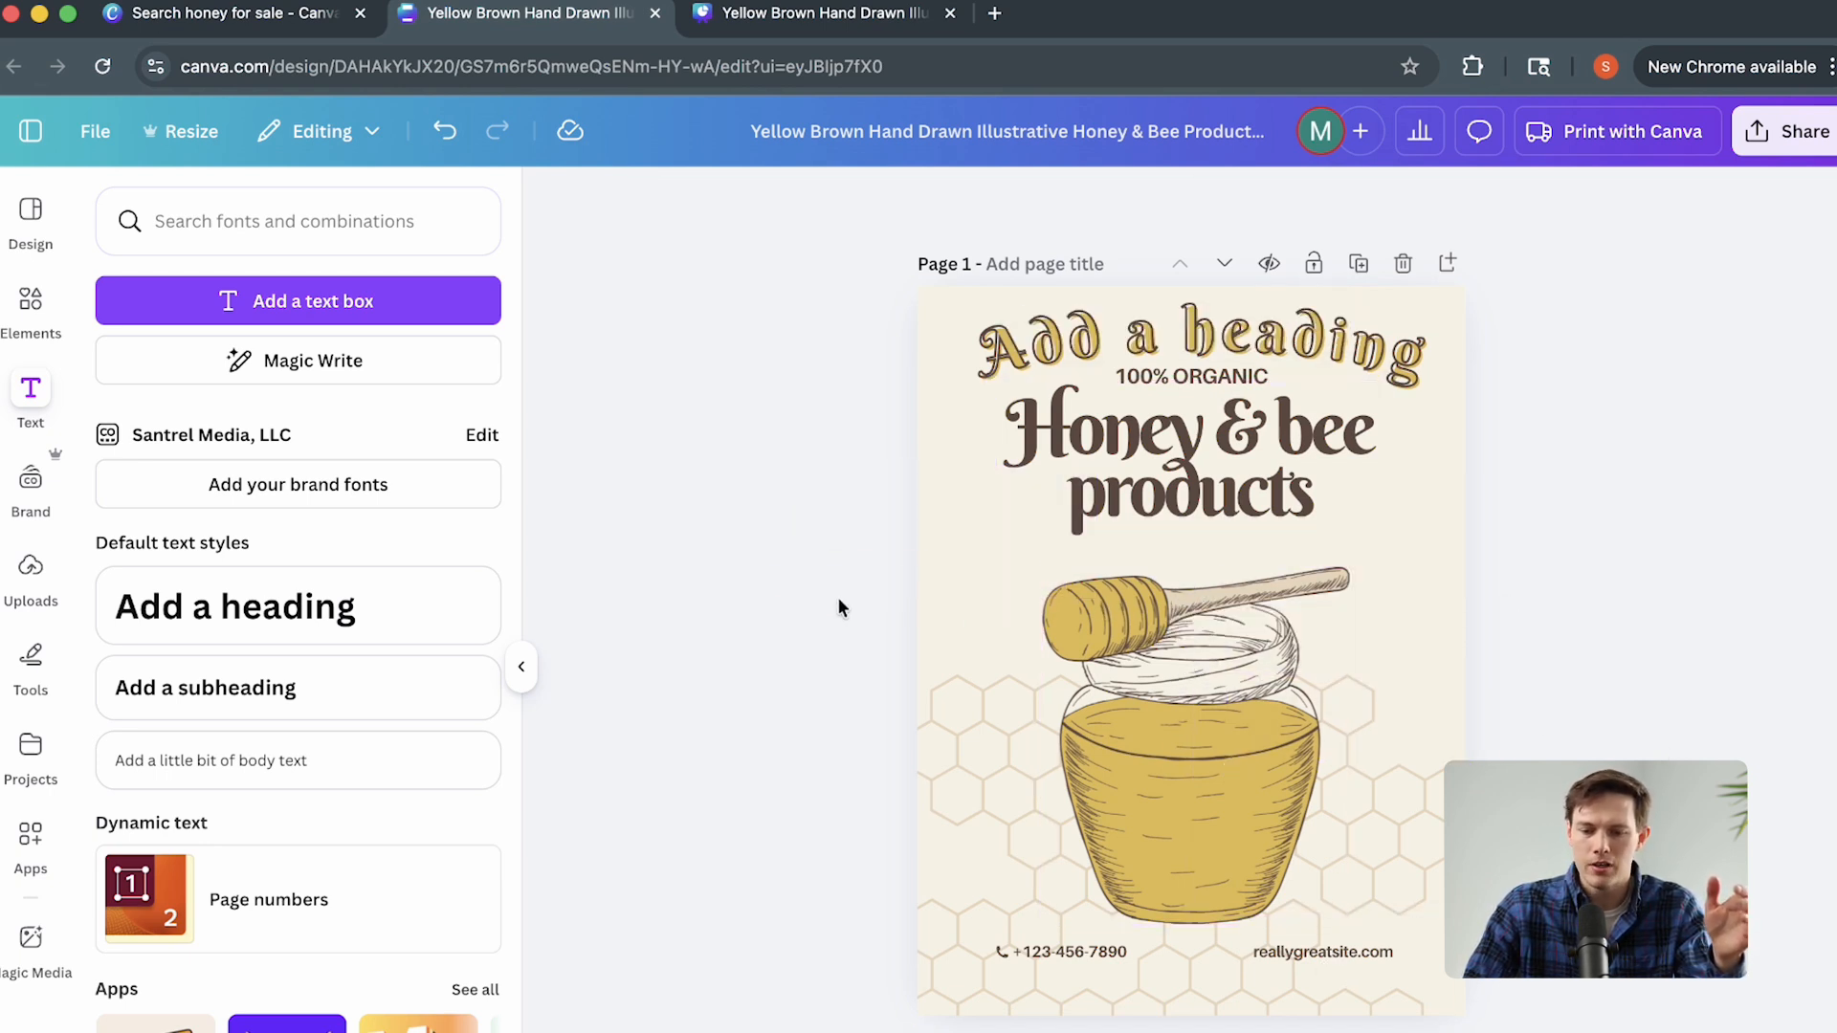
Ask Canva's AI to restyle the honey jar on page 1 with the request "change style make the honey purple".
{"action": "left_click", "coordinate": [1145, 648]}
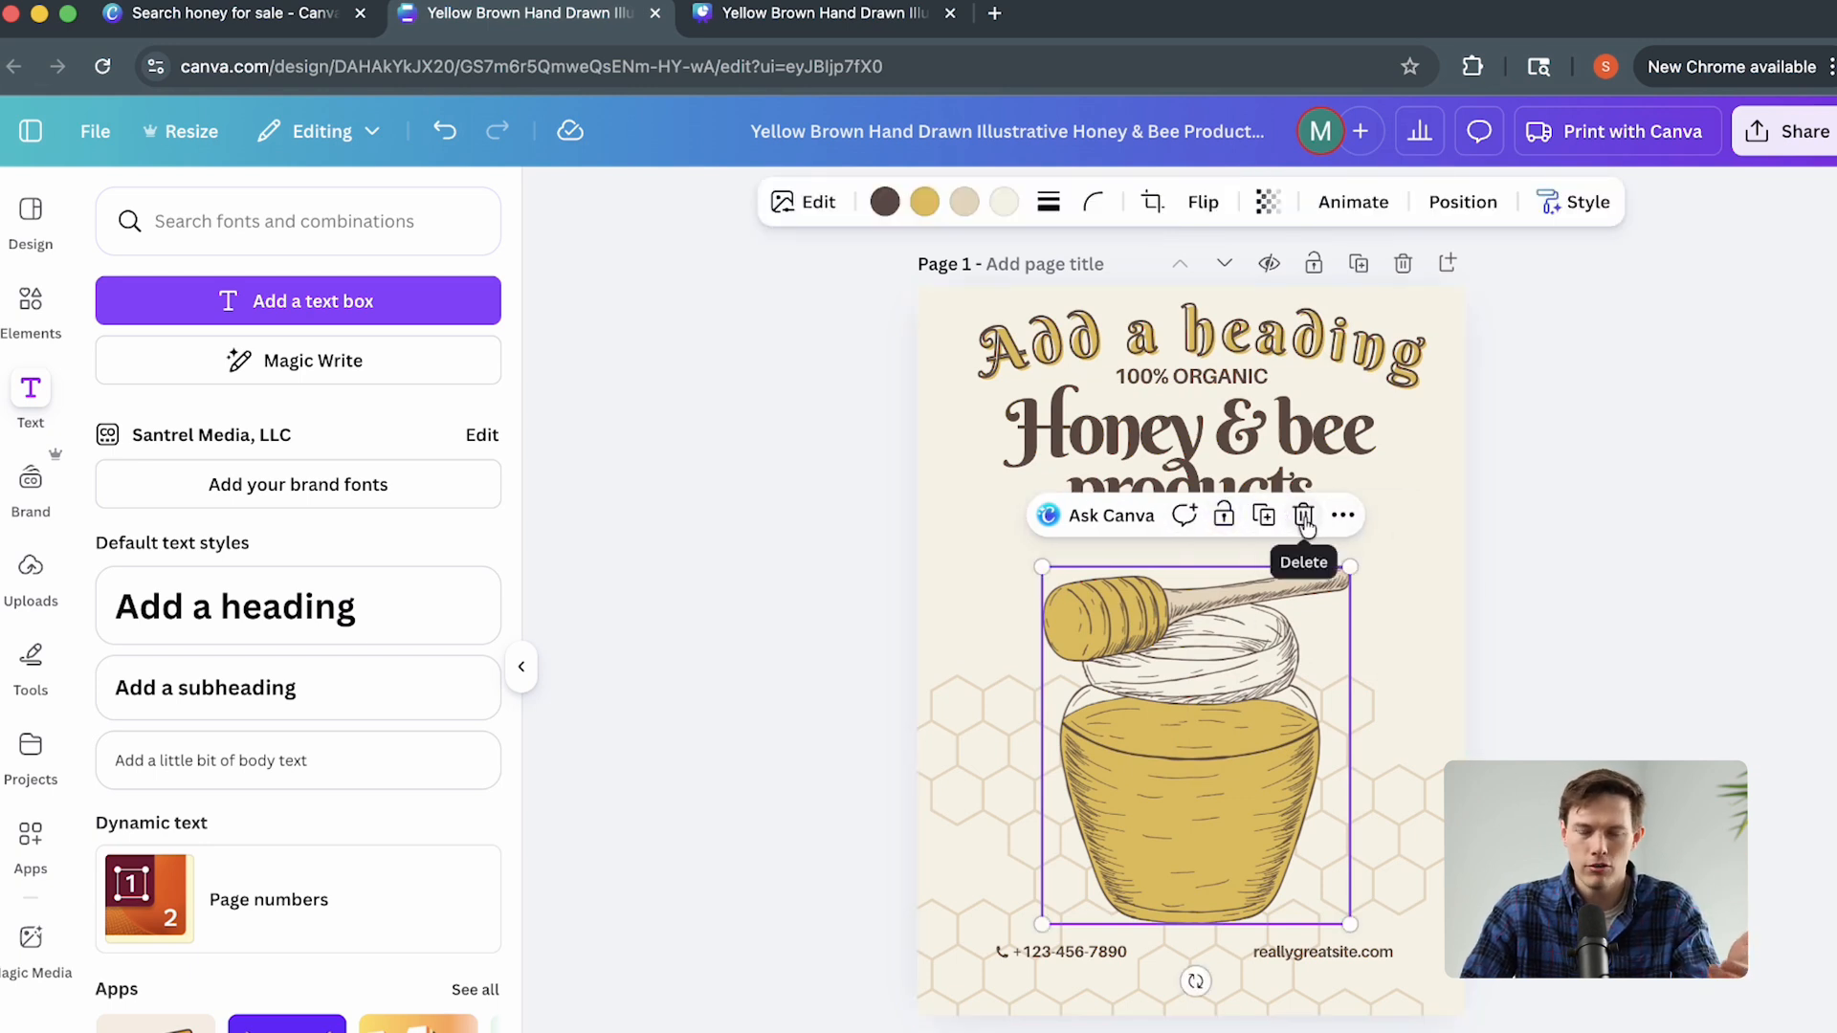
{"action": "left_click", "coordinate": [1112, 516]}
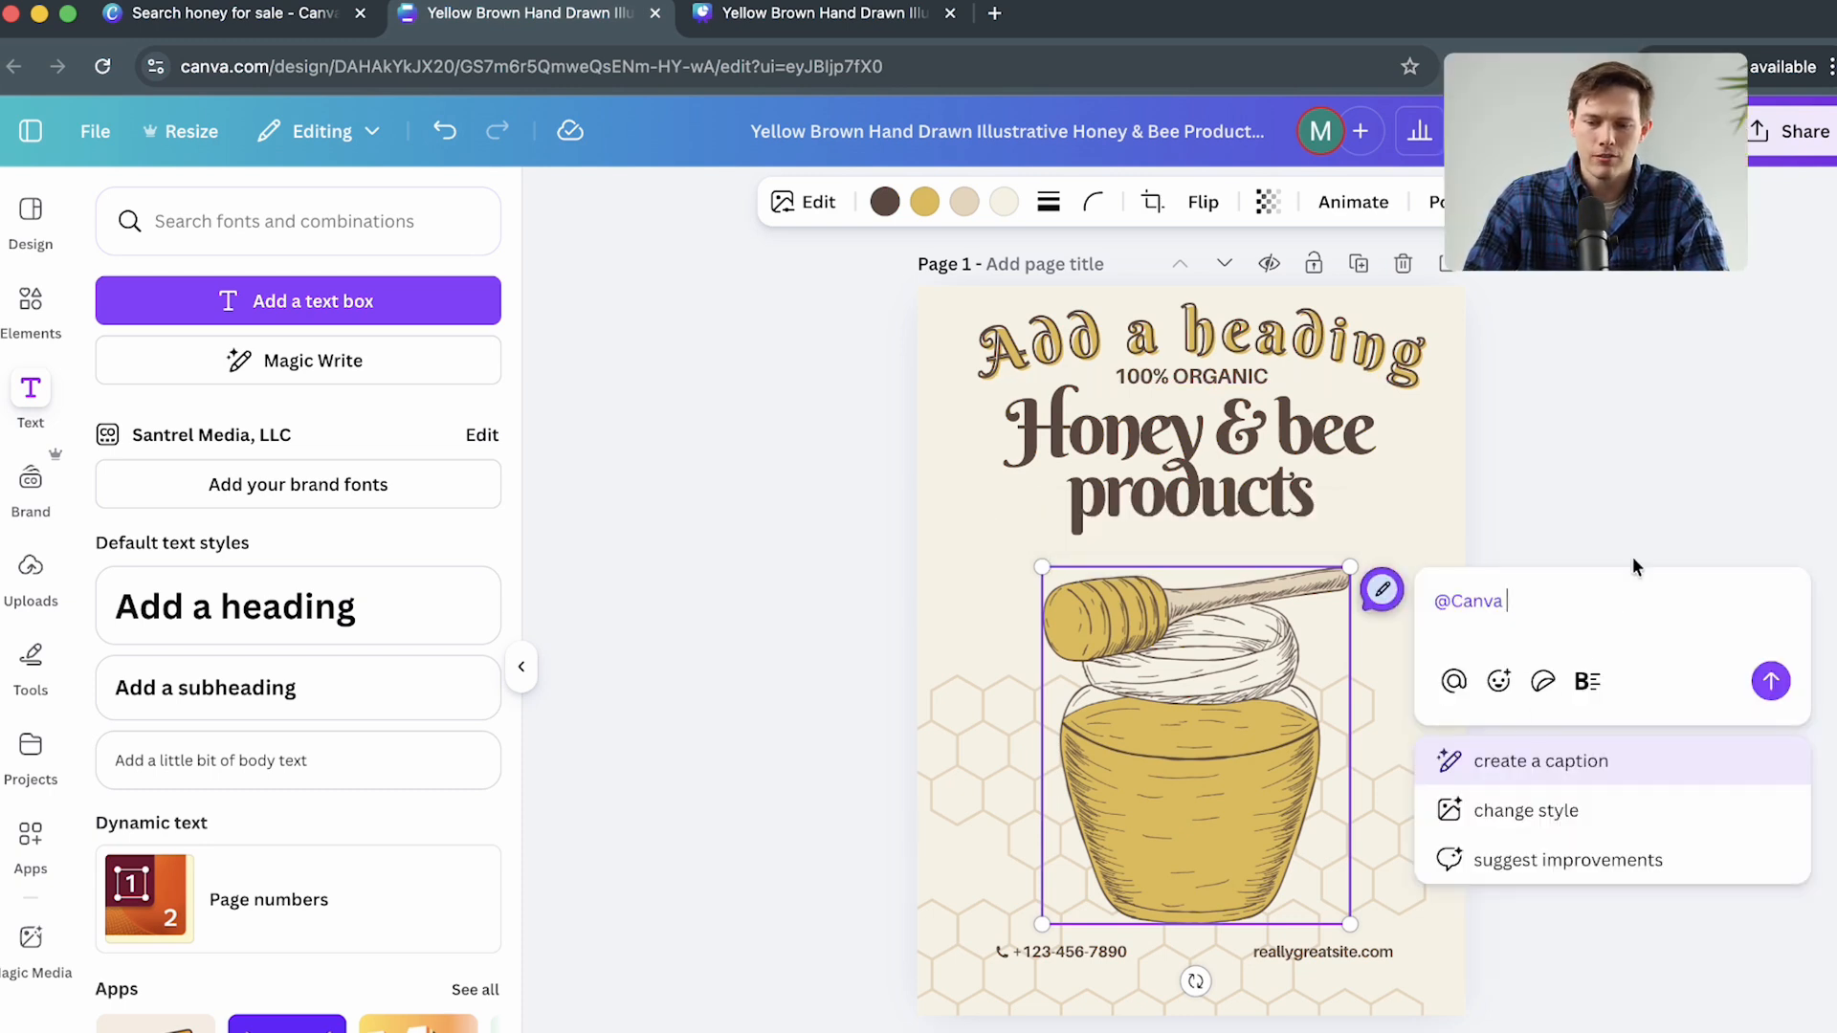
{"action": "left_click", "coordinate": [1585, 825]}
{"action": "type", "text": "m"}
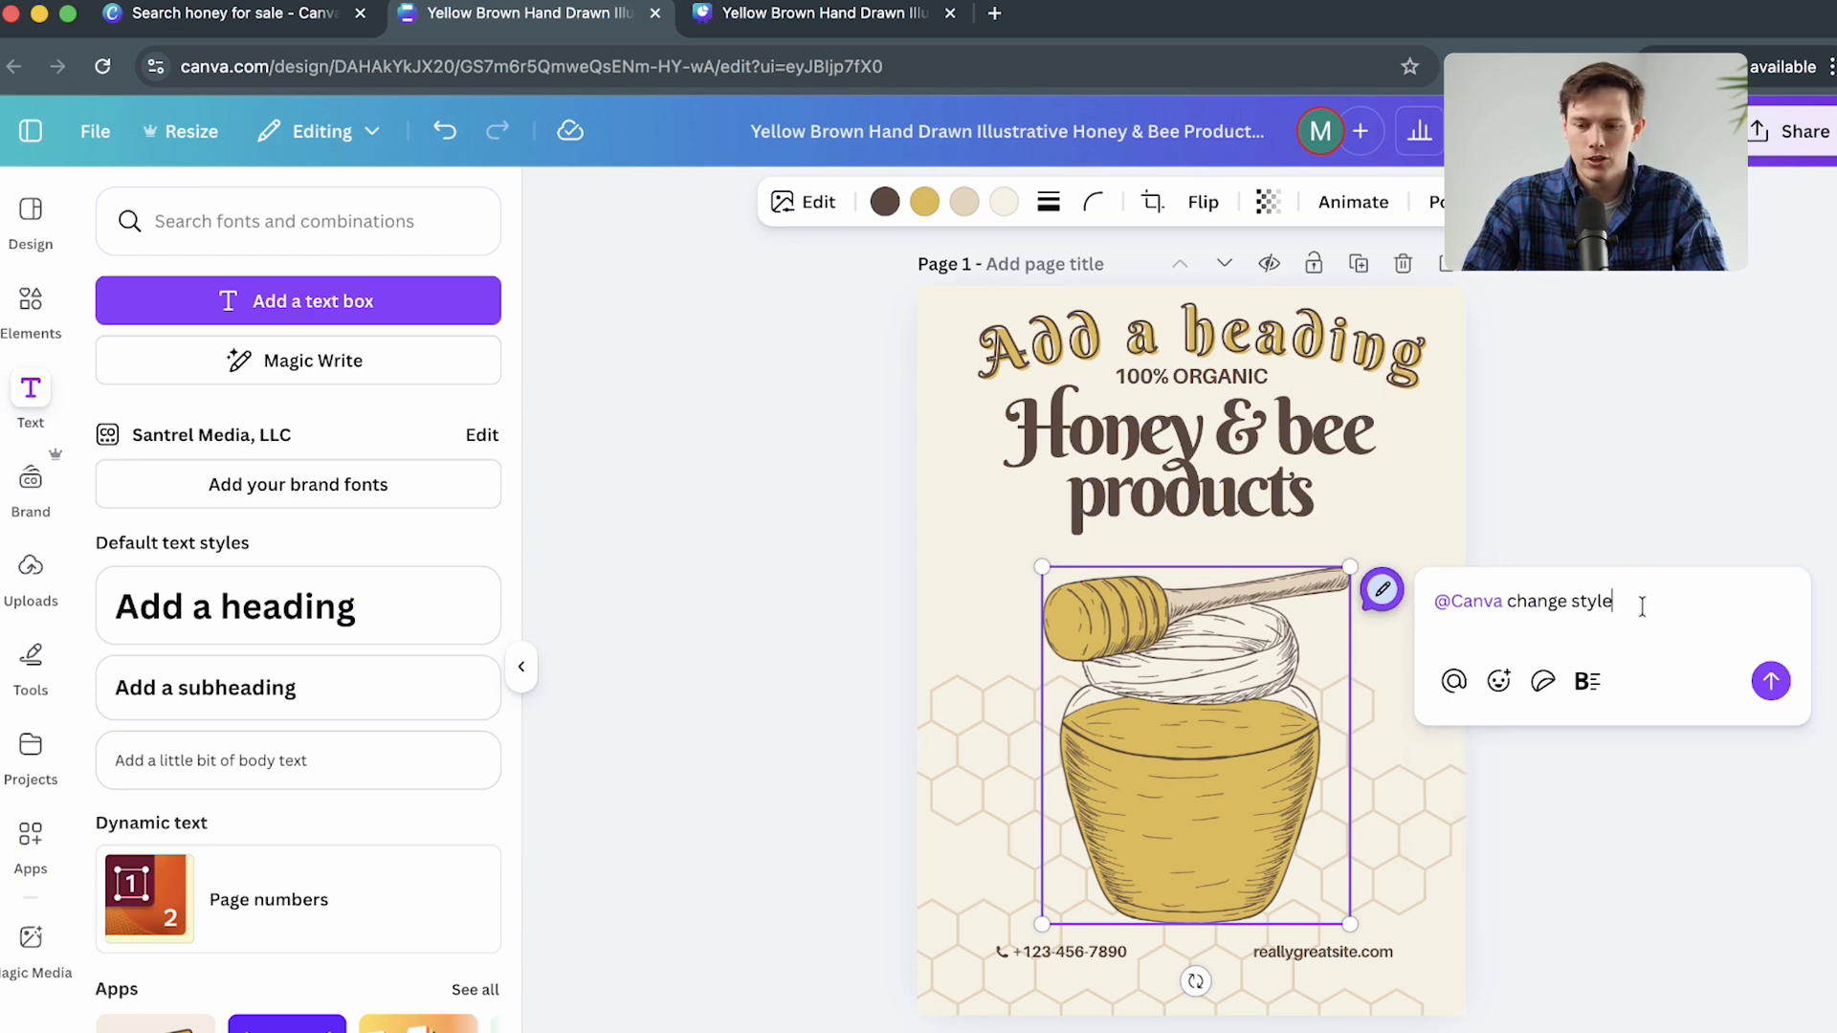
{"action": "type", "text": "ake the "}
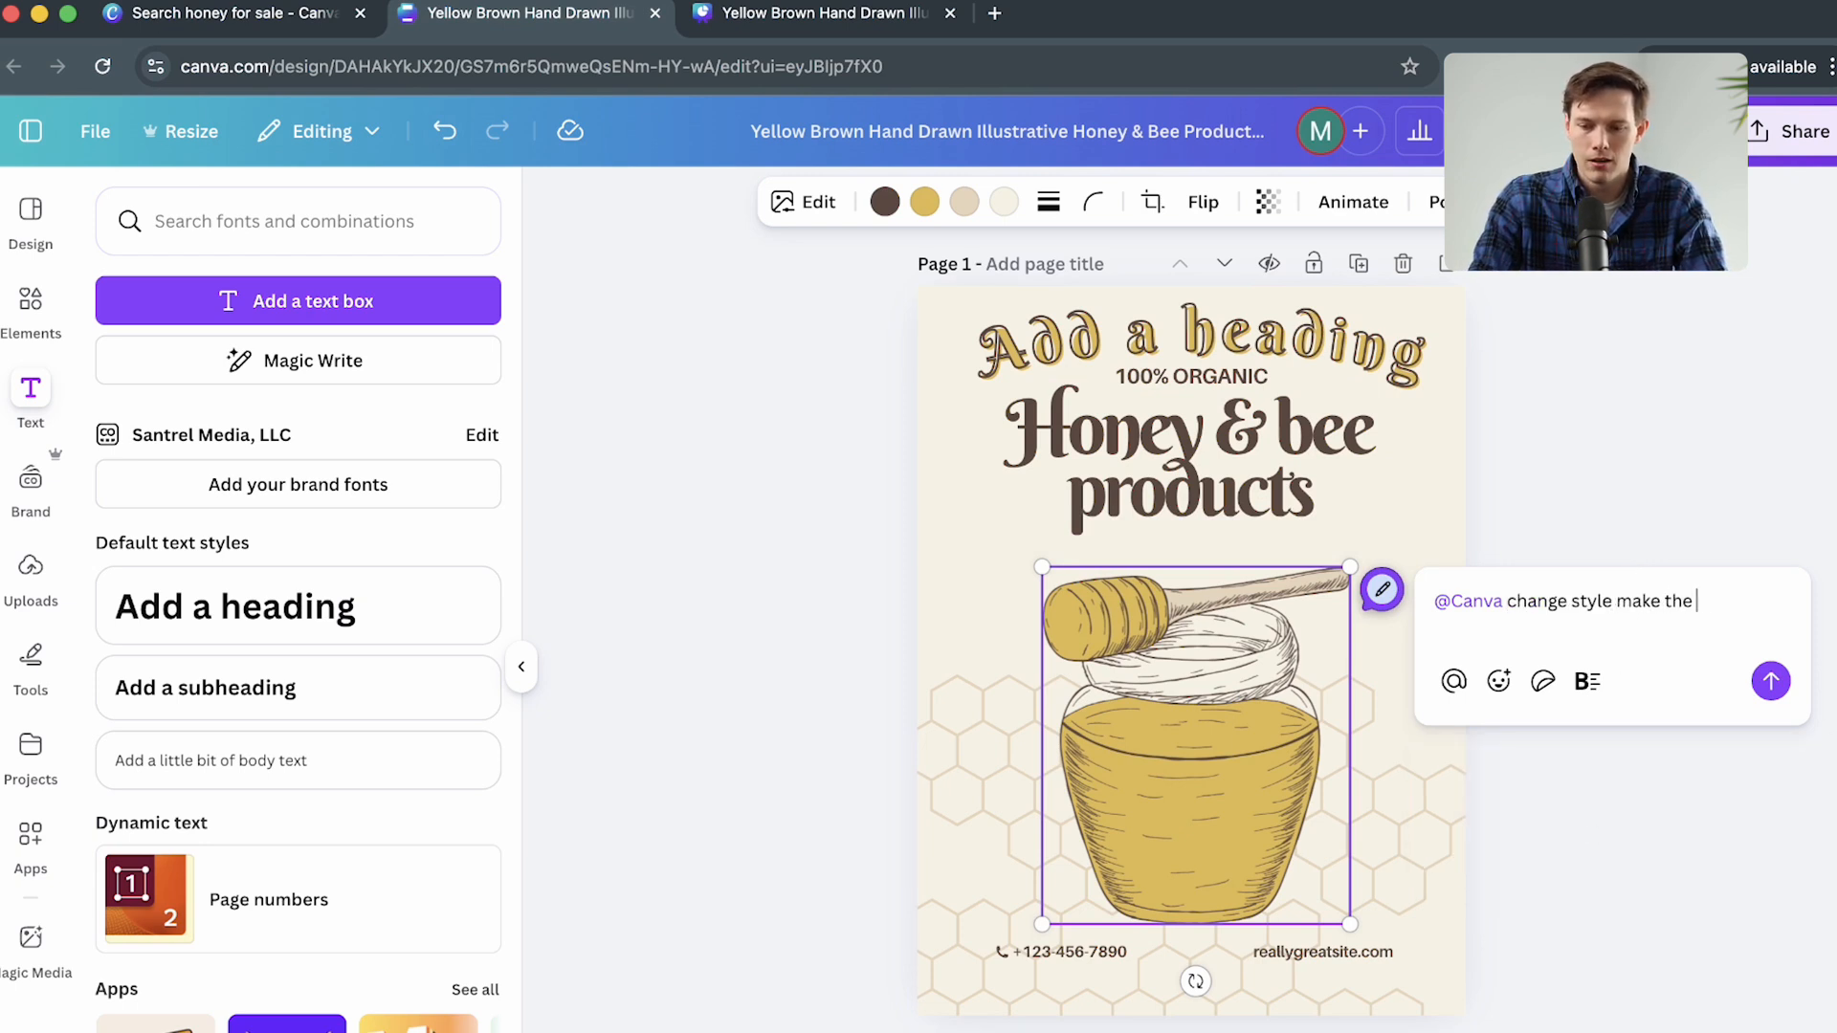
{"action": "type", "text": "honey purple"}
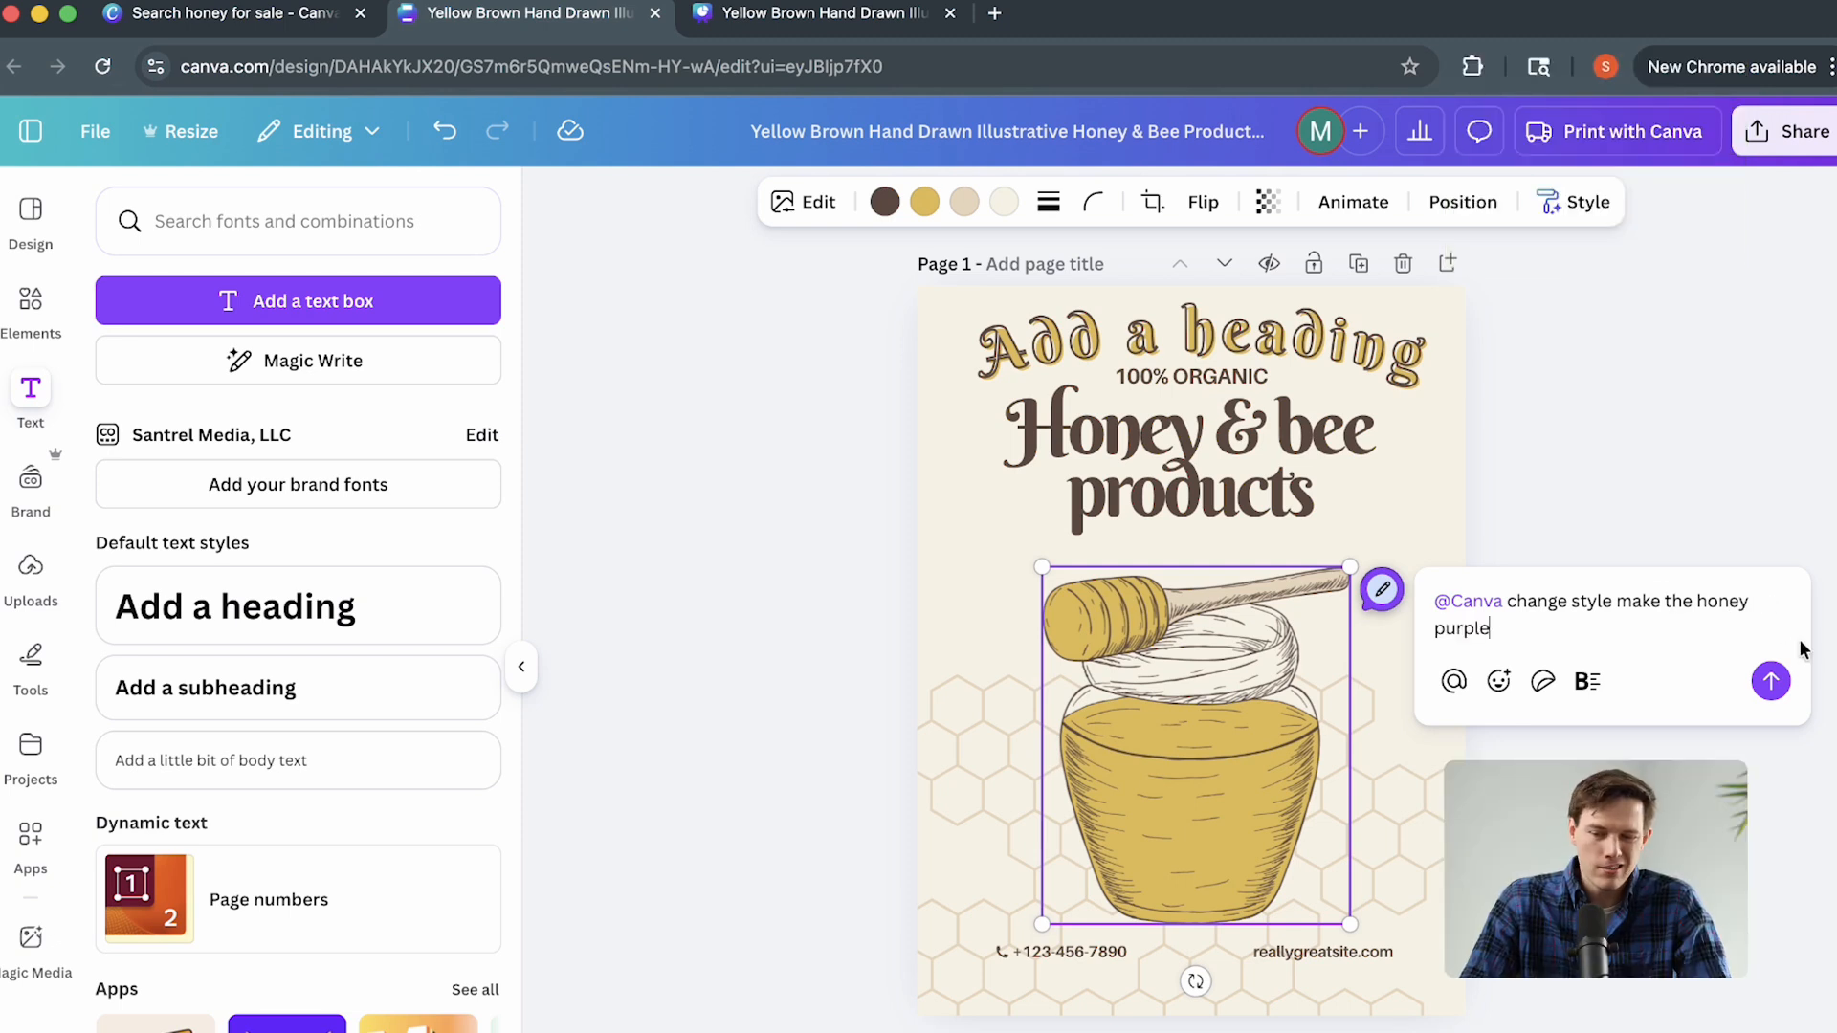
{"action": "left_click", "coordinate": [1773, 680]}
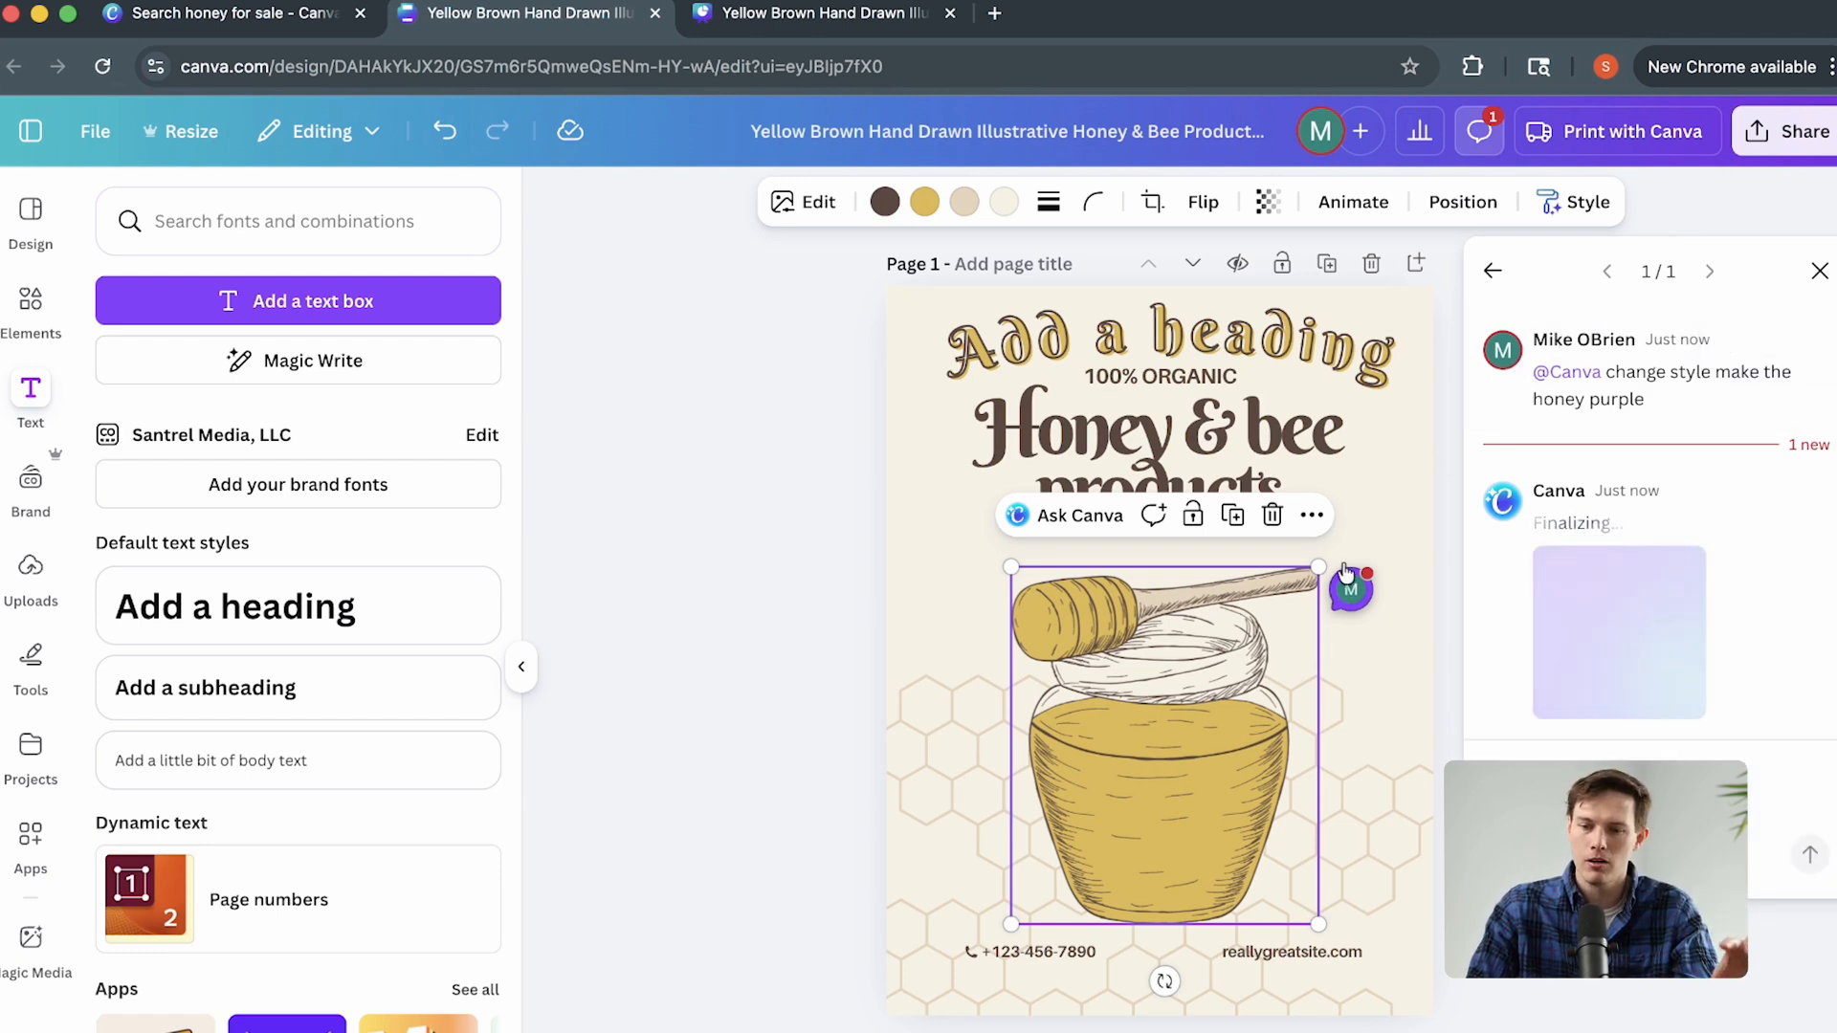
View the options for sharing the design with other people and close them.
{"action": "left_click", "coordinate": [1360, 142]}
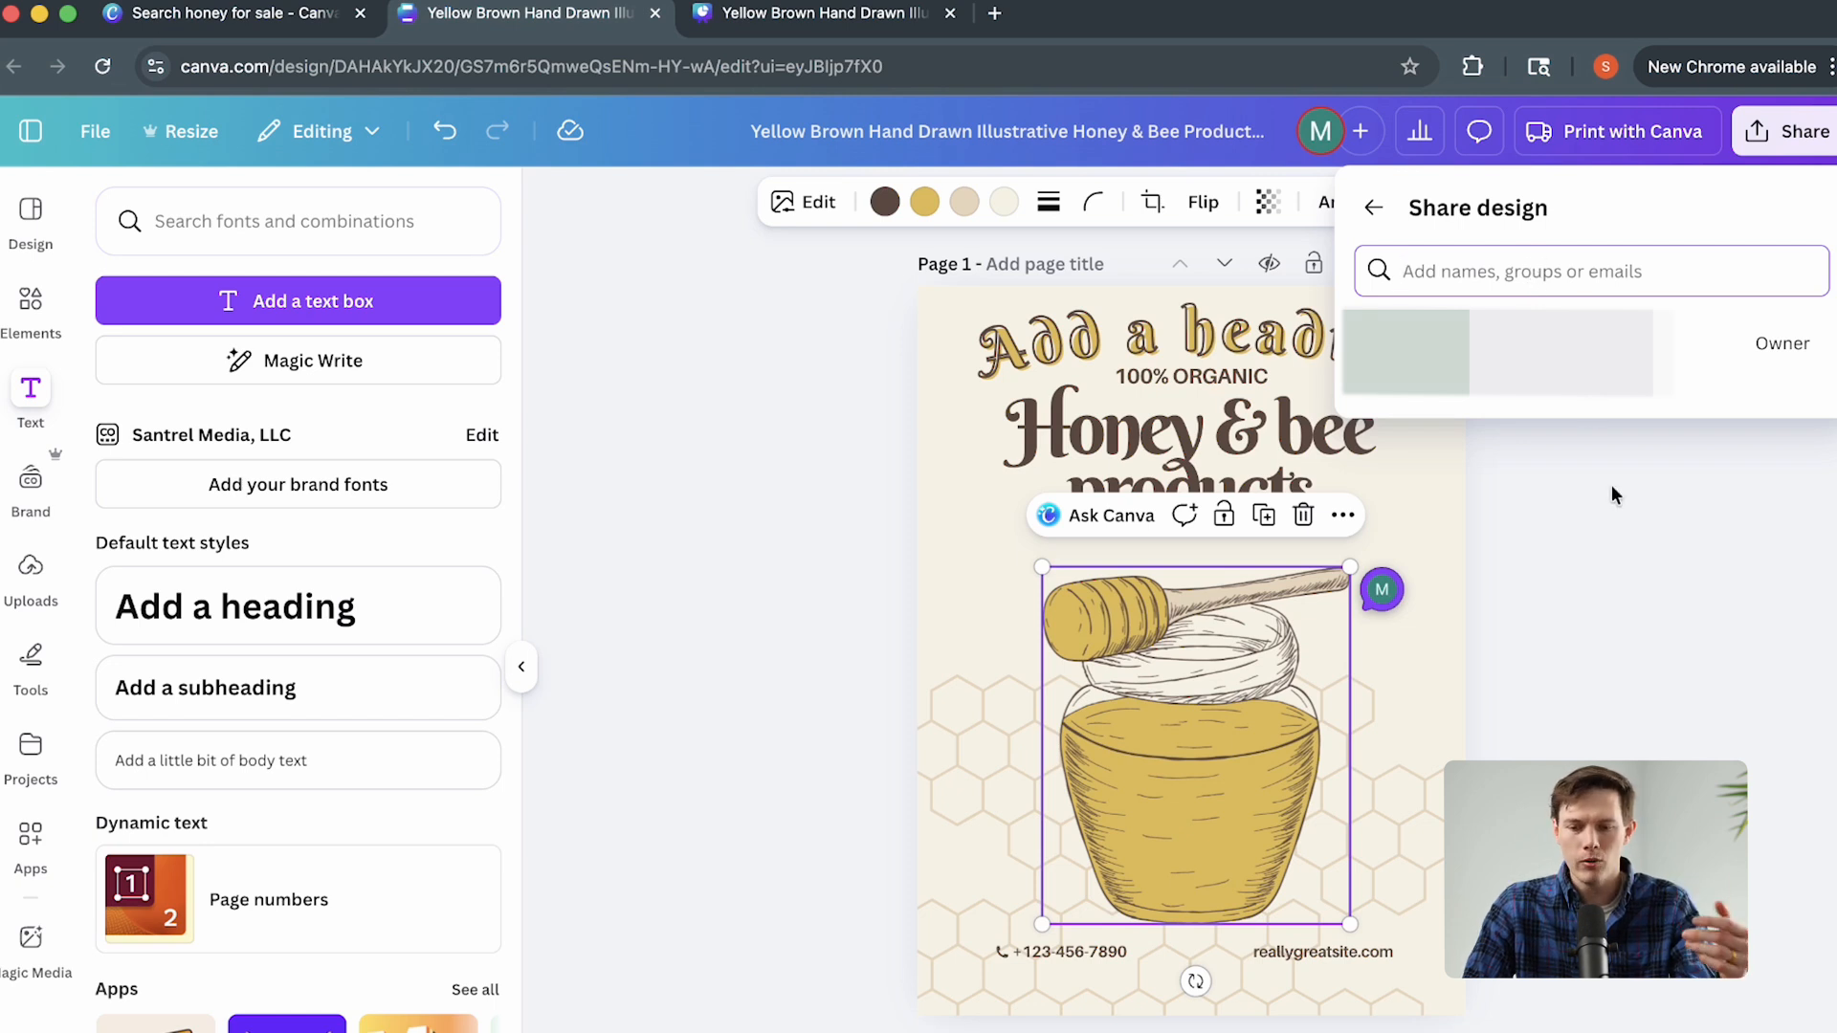
{"action": "left_click", "coordinate": [1615, 523]}
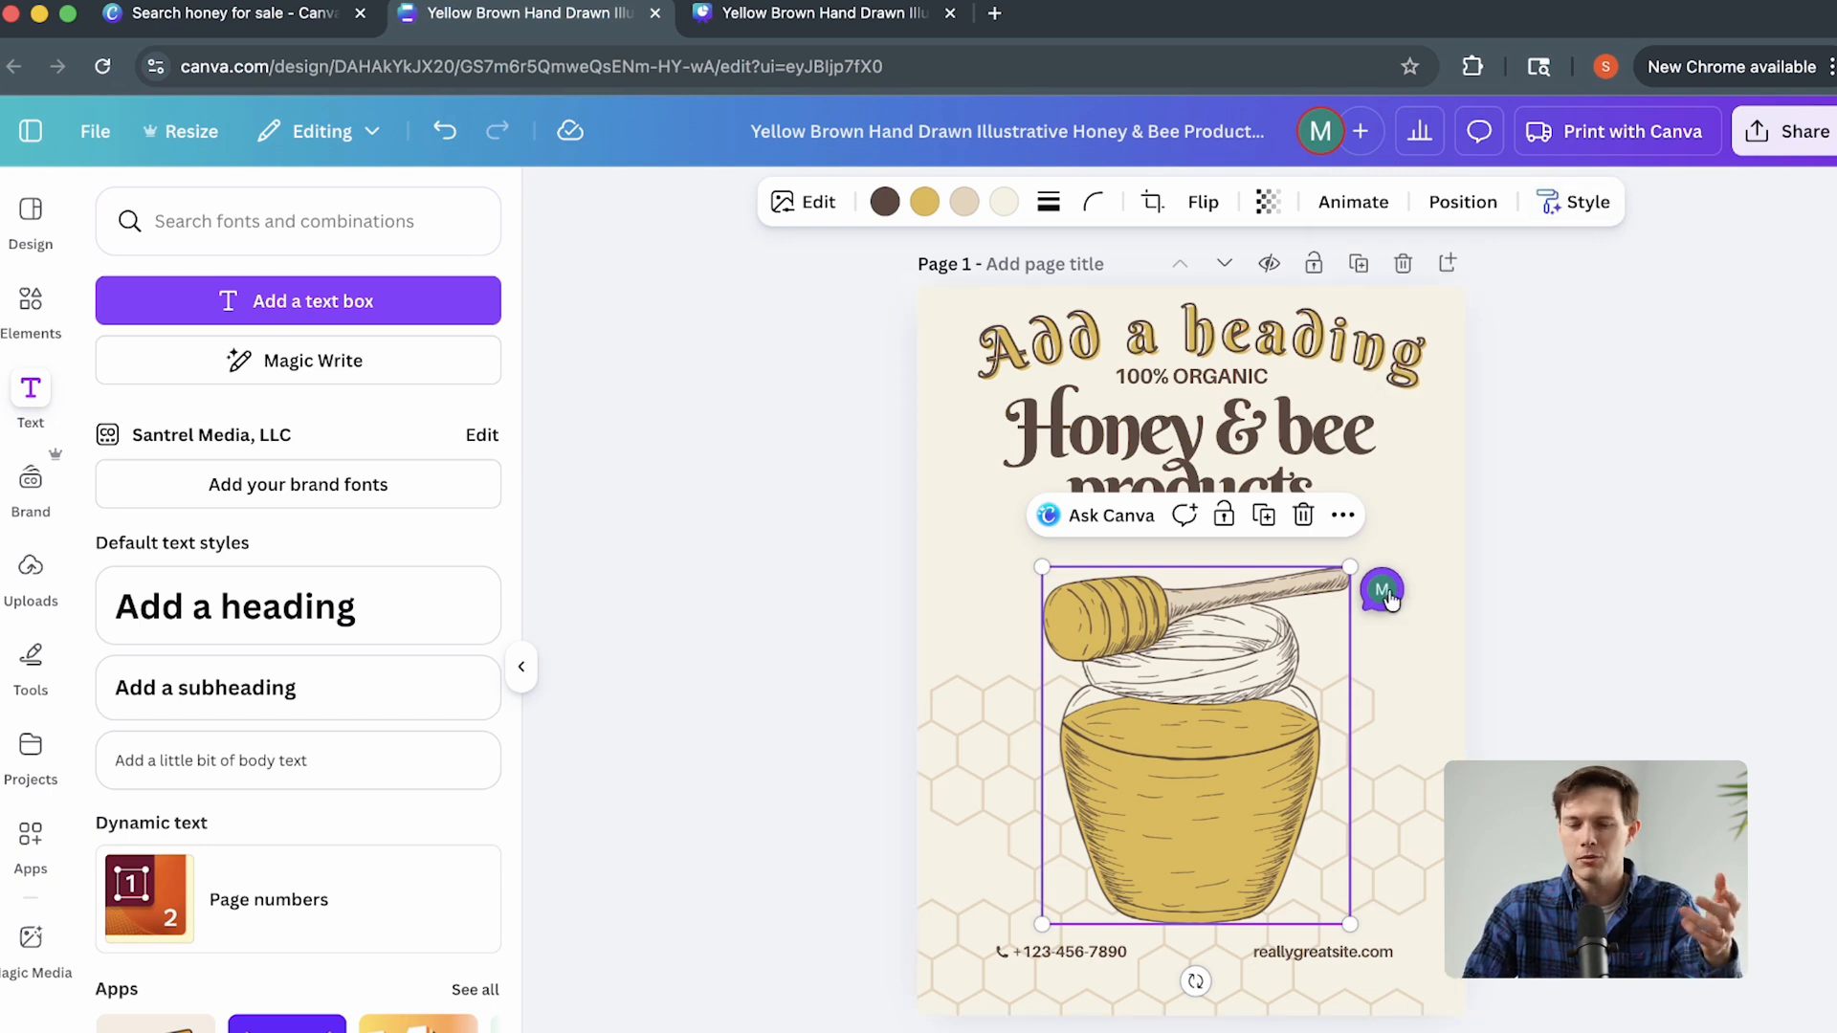
Post a comment on the "Add a heading" text asking to change it to the owner's possessive surname followed by "Buzz".
{"action": "left_click", "coordinate": [1344, 369]}
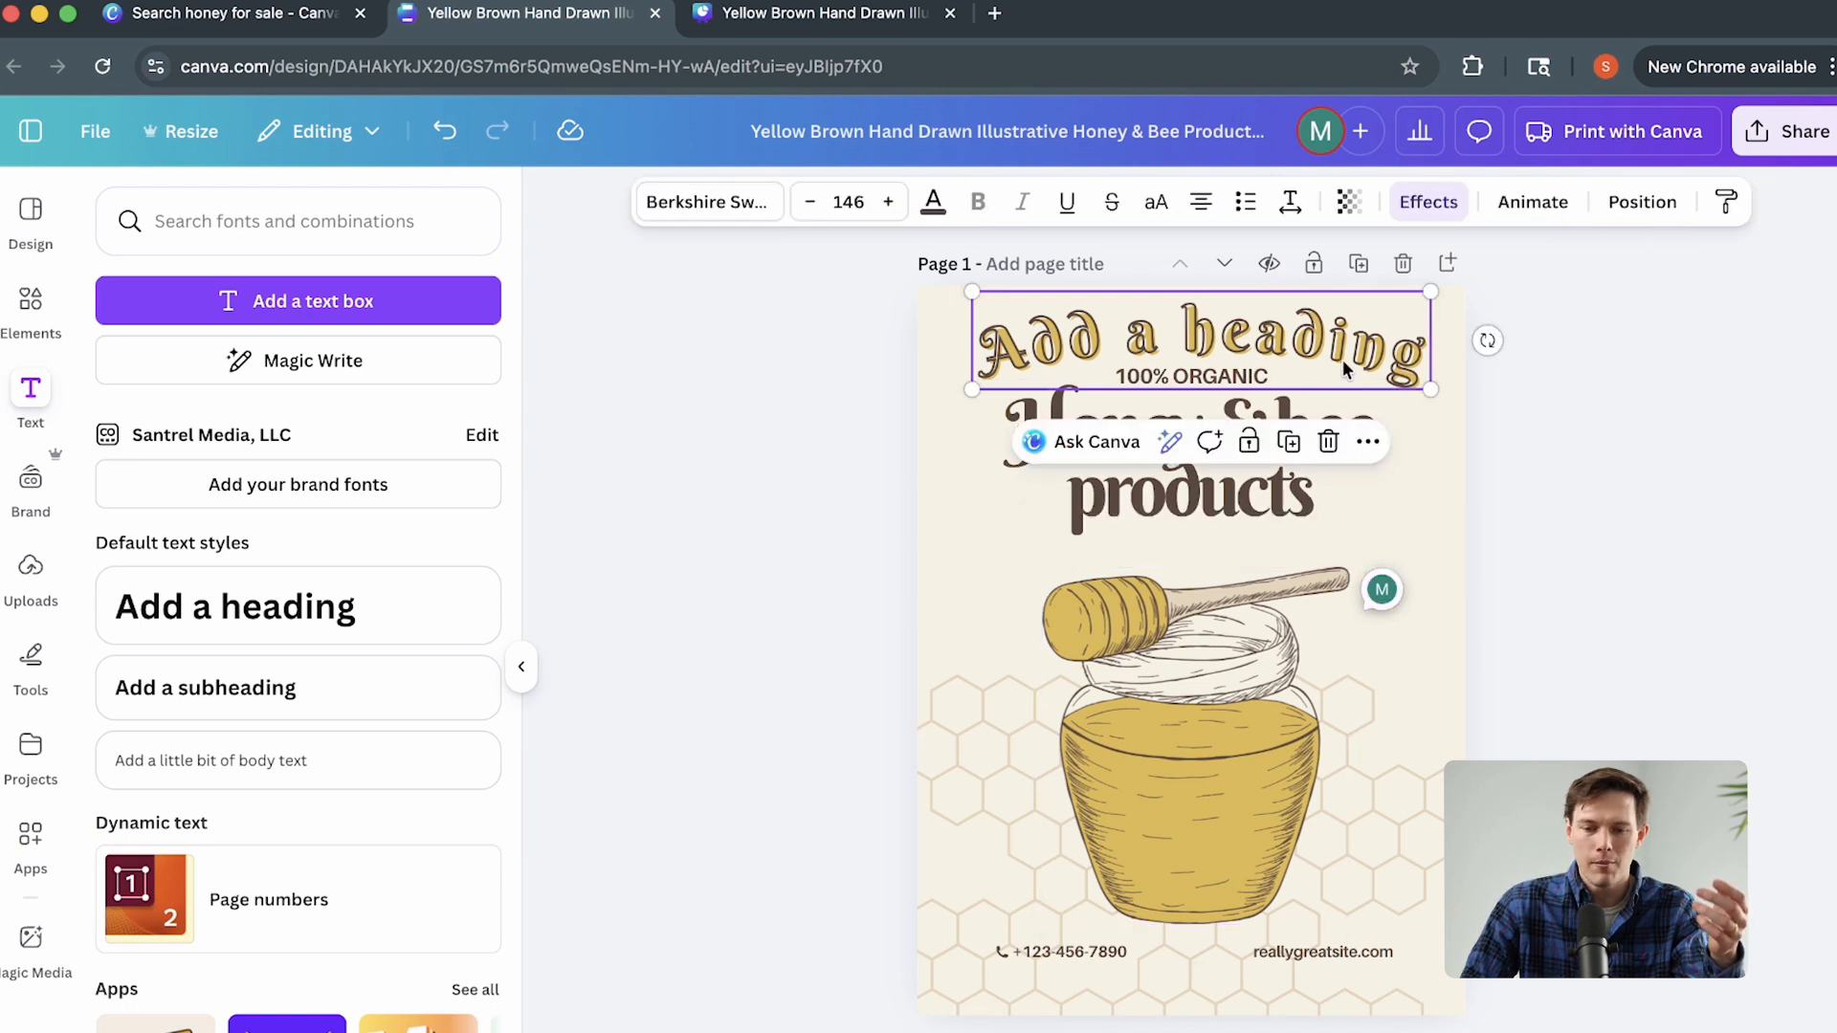
{"action": "left_click", "coordinate": [1209, 442]}
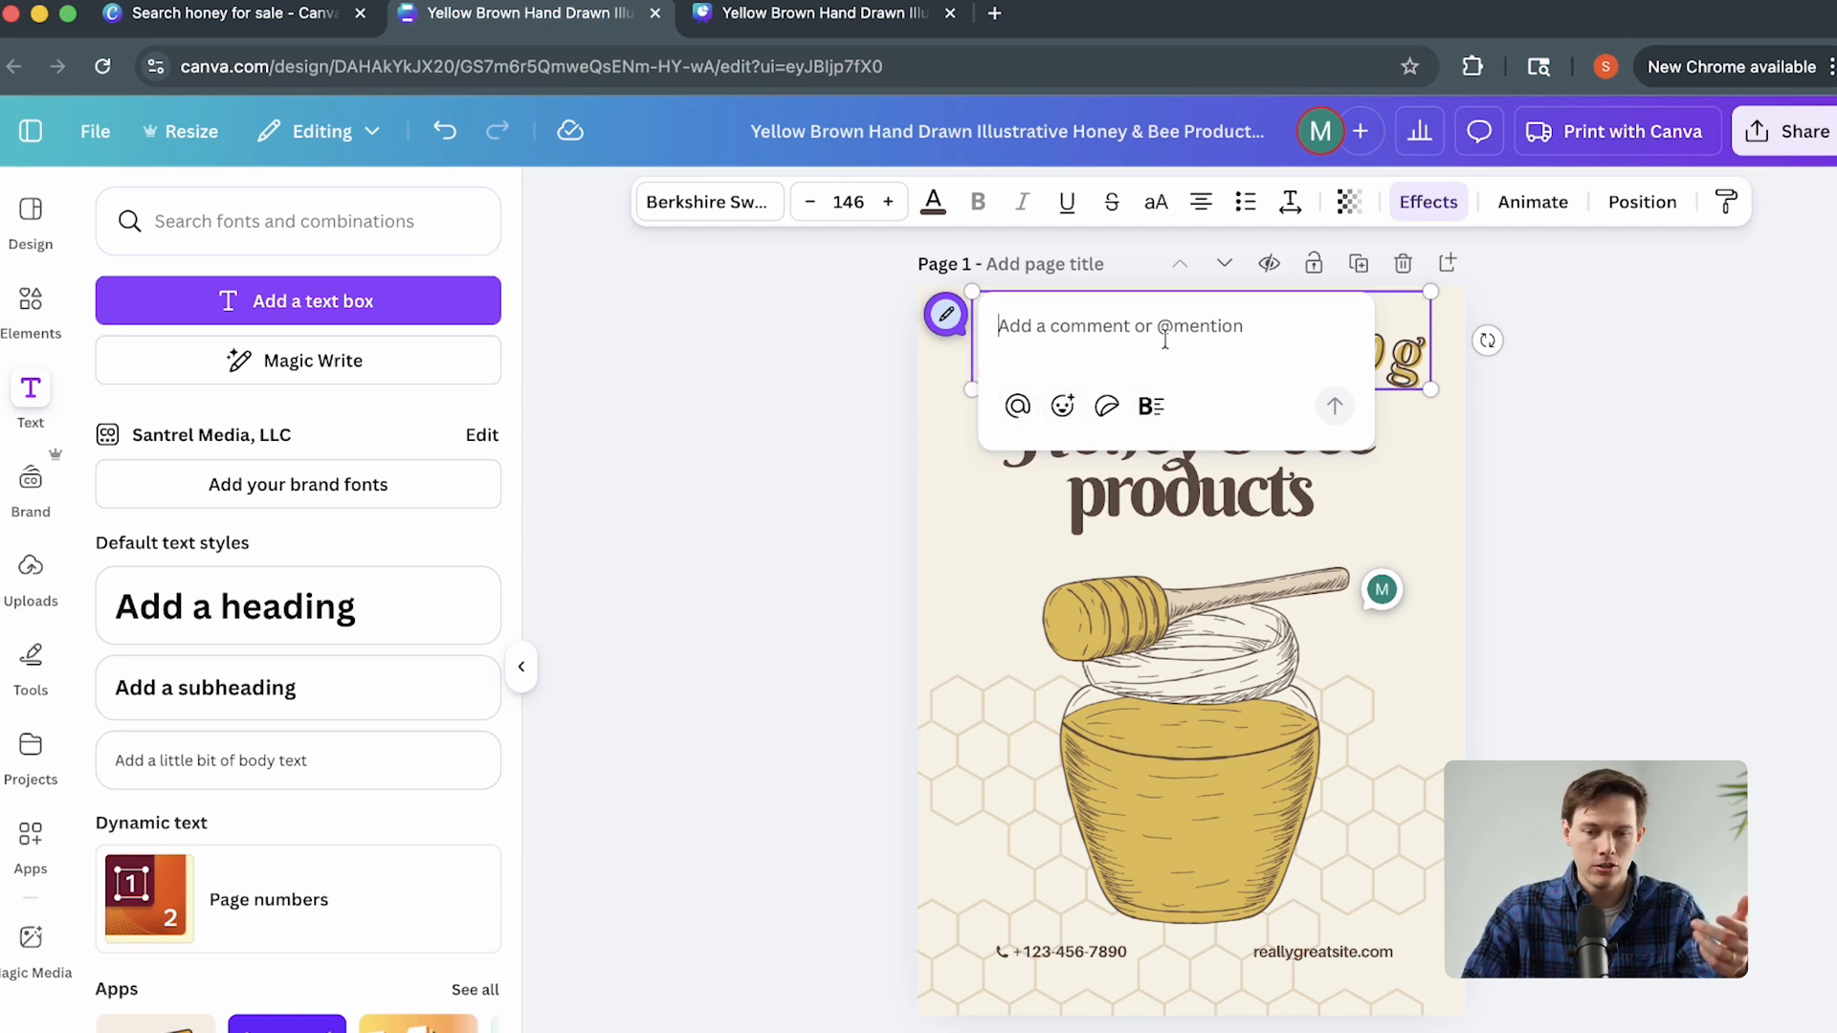
{"action": "type", "text": "Ch"}
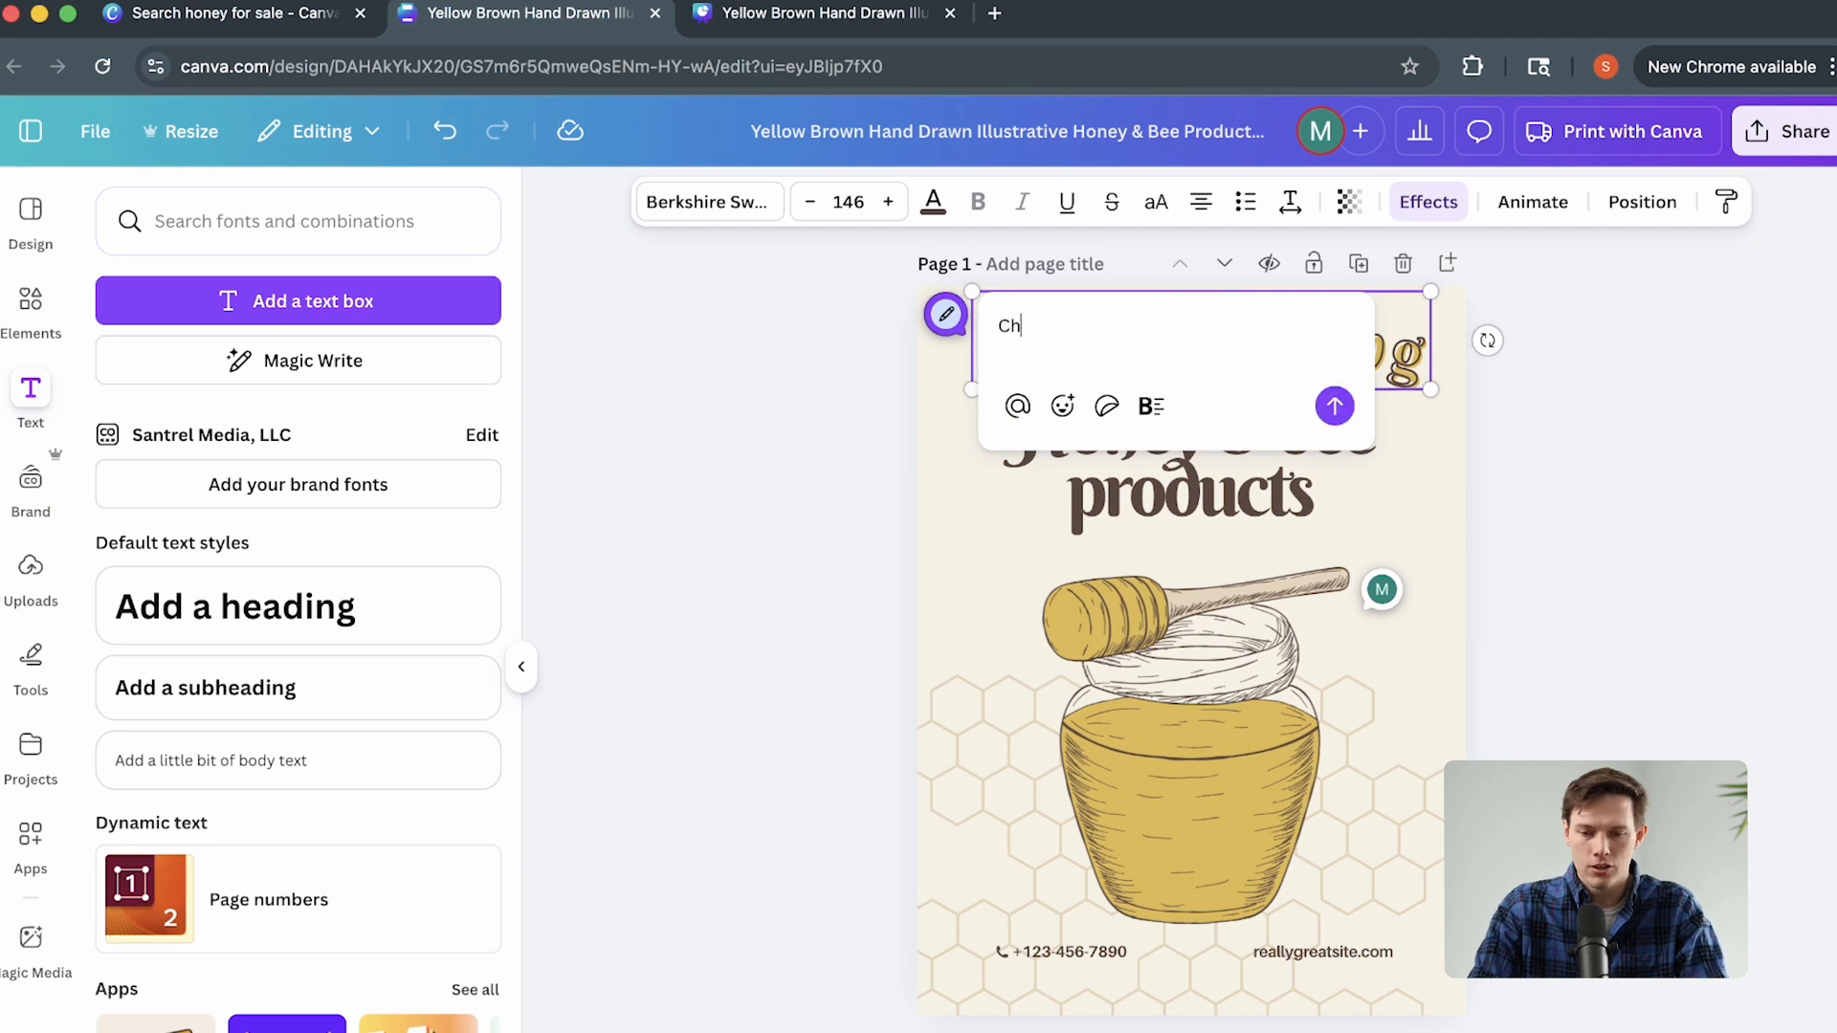
{"action": "type", "text": "ange the text to \"O'Brien's Buzz\""}
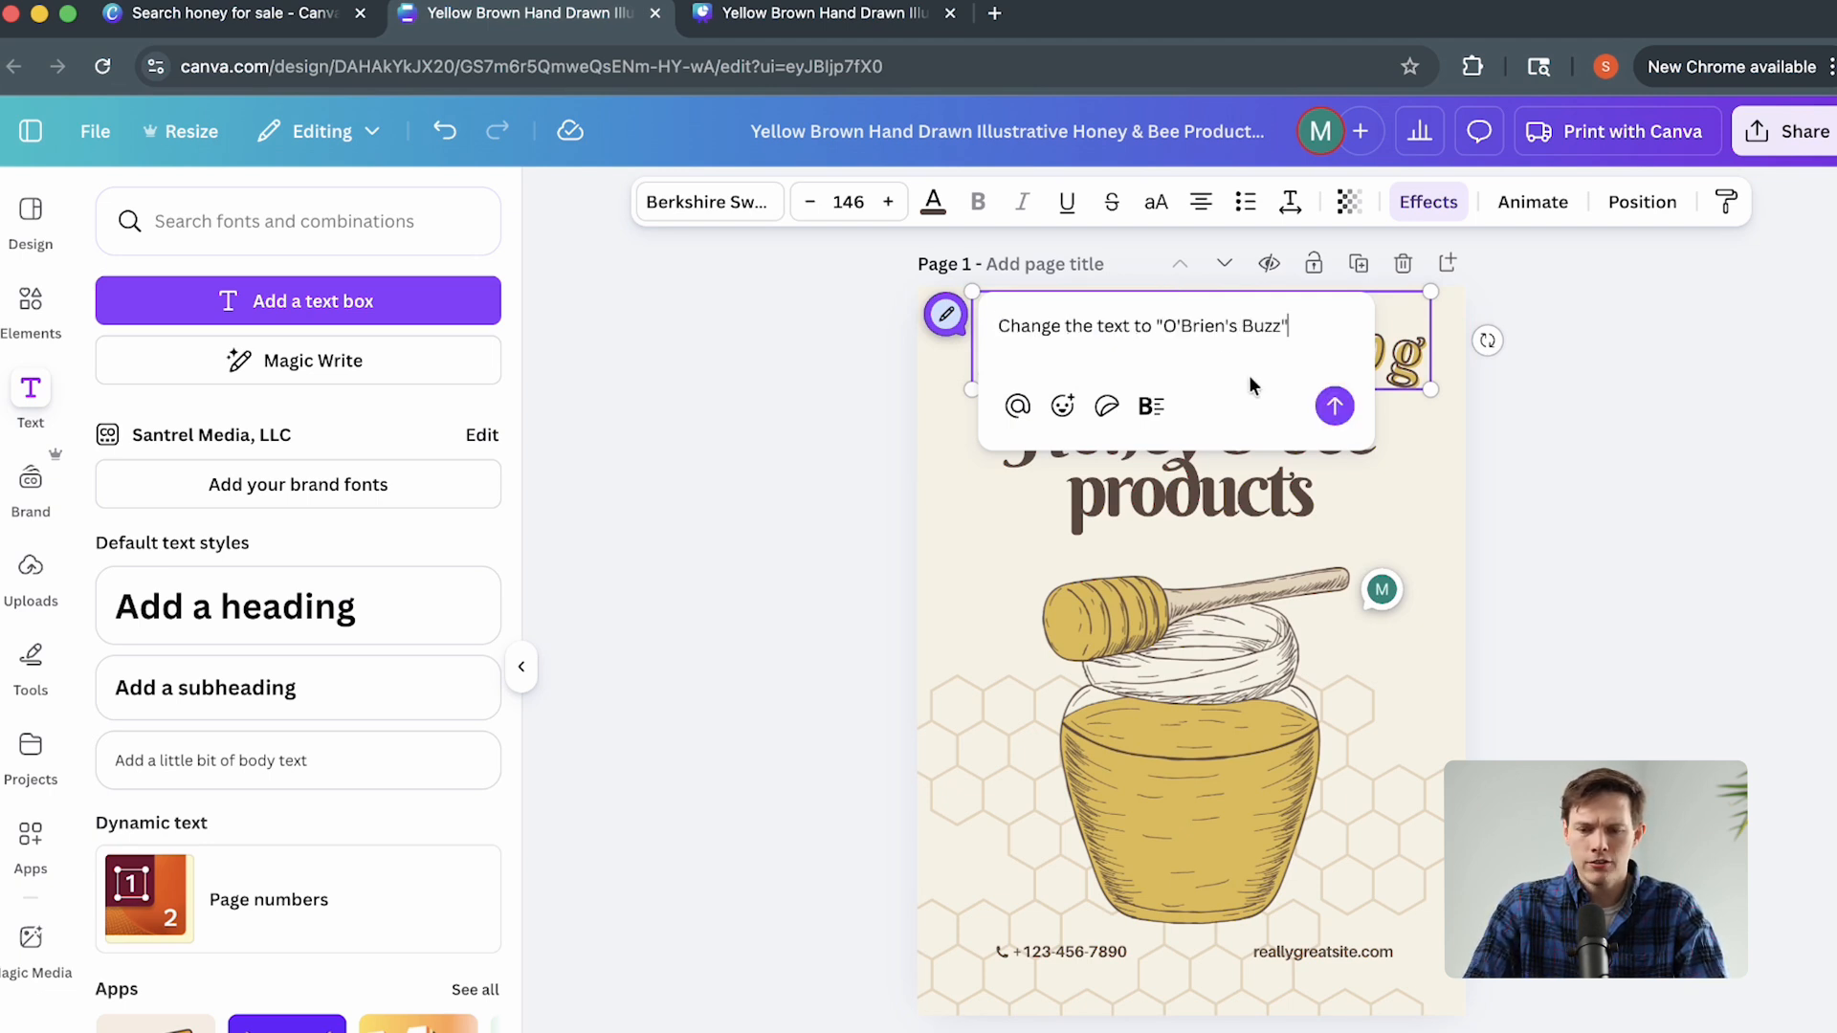
{"action": "left_click", "coordinate": [1333, 405]}
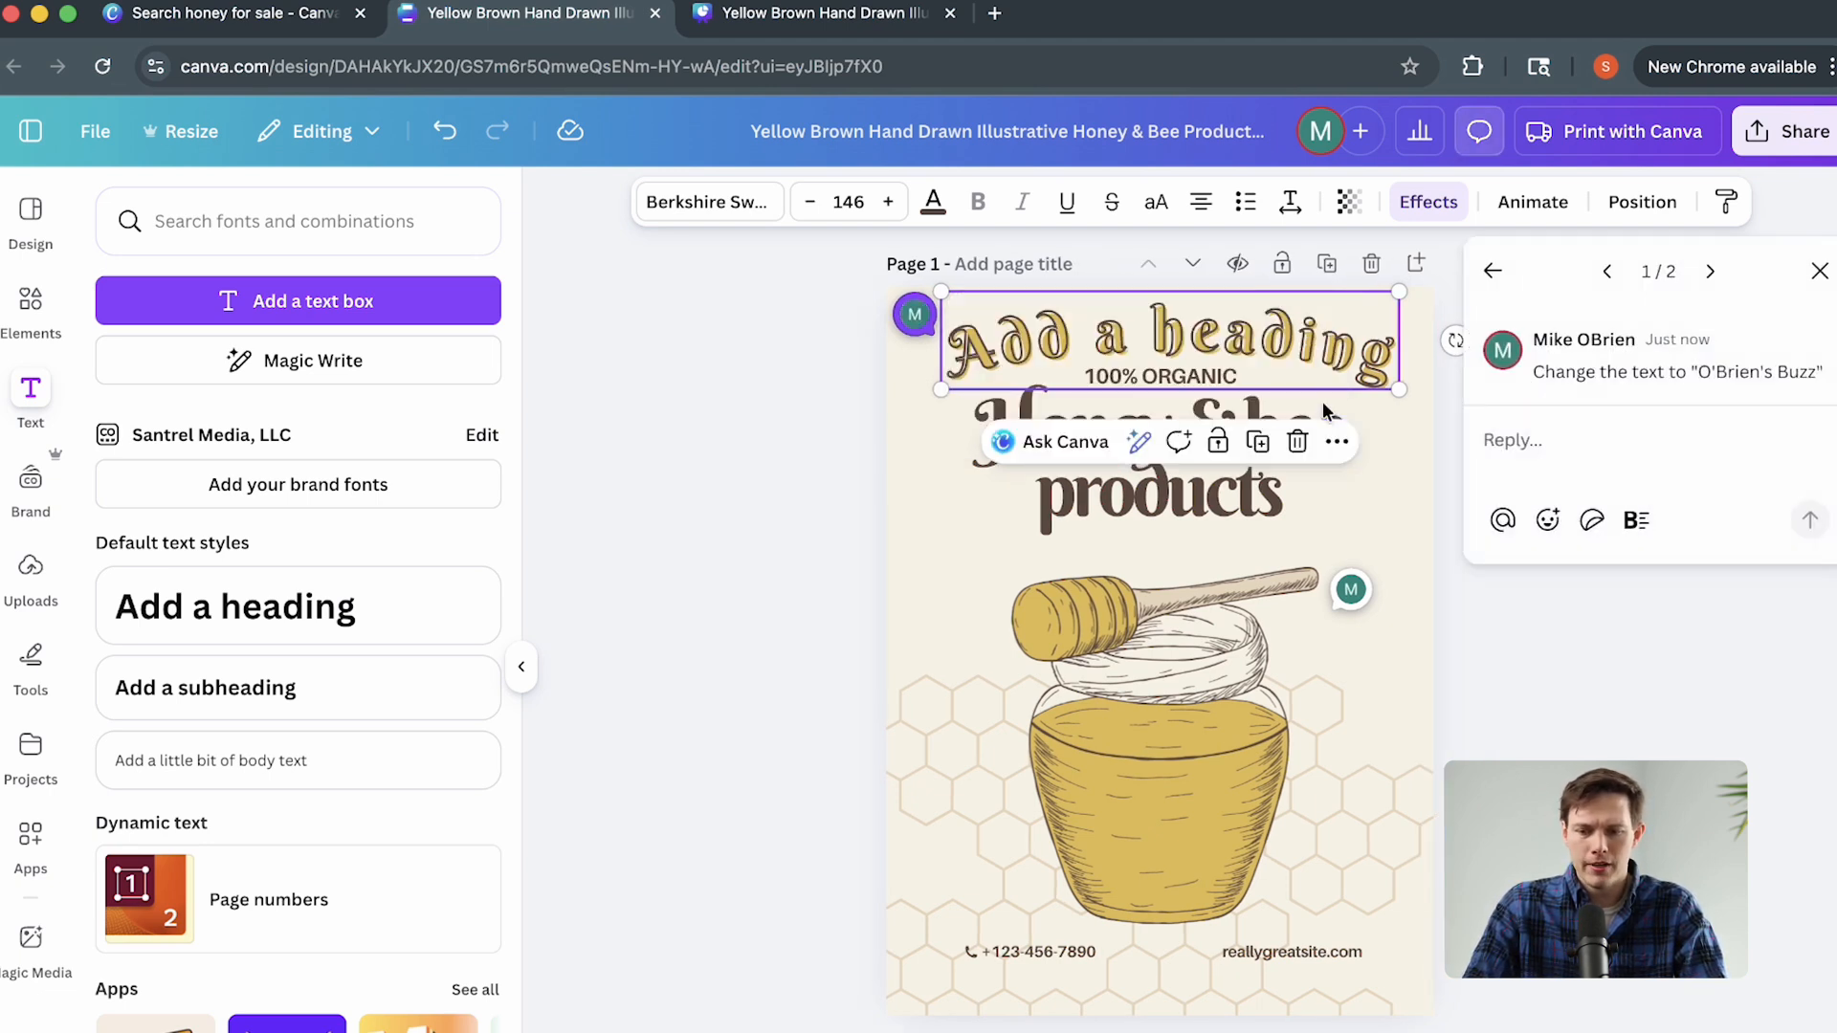
Try the purple honey jar from Canva's comment reply as an added image on page 1, and delete it.
{"action": "left_click", "coordinate": [1351, 592]}
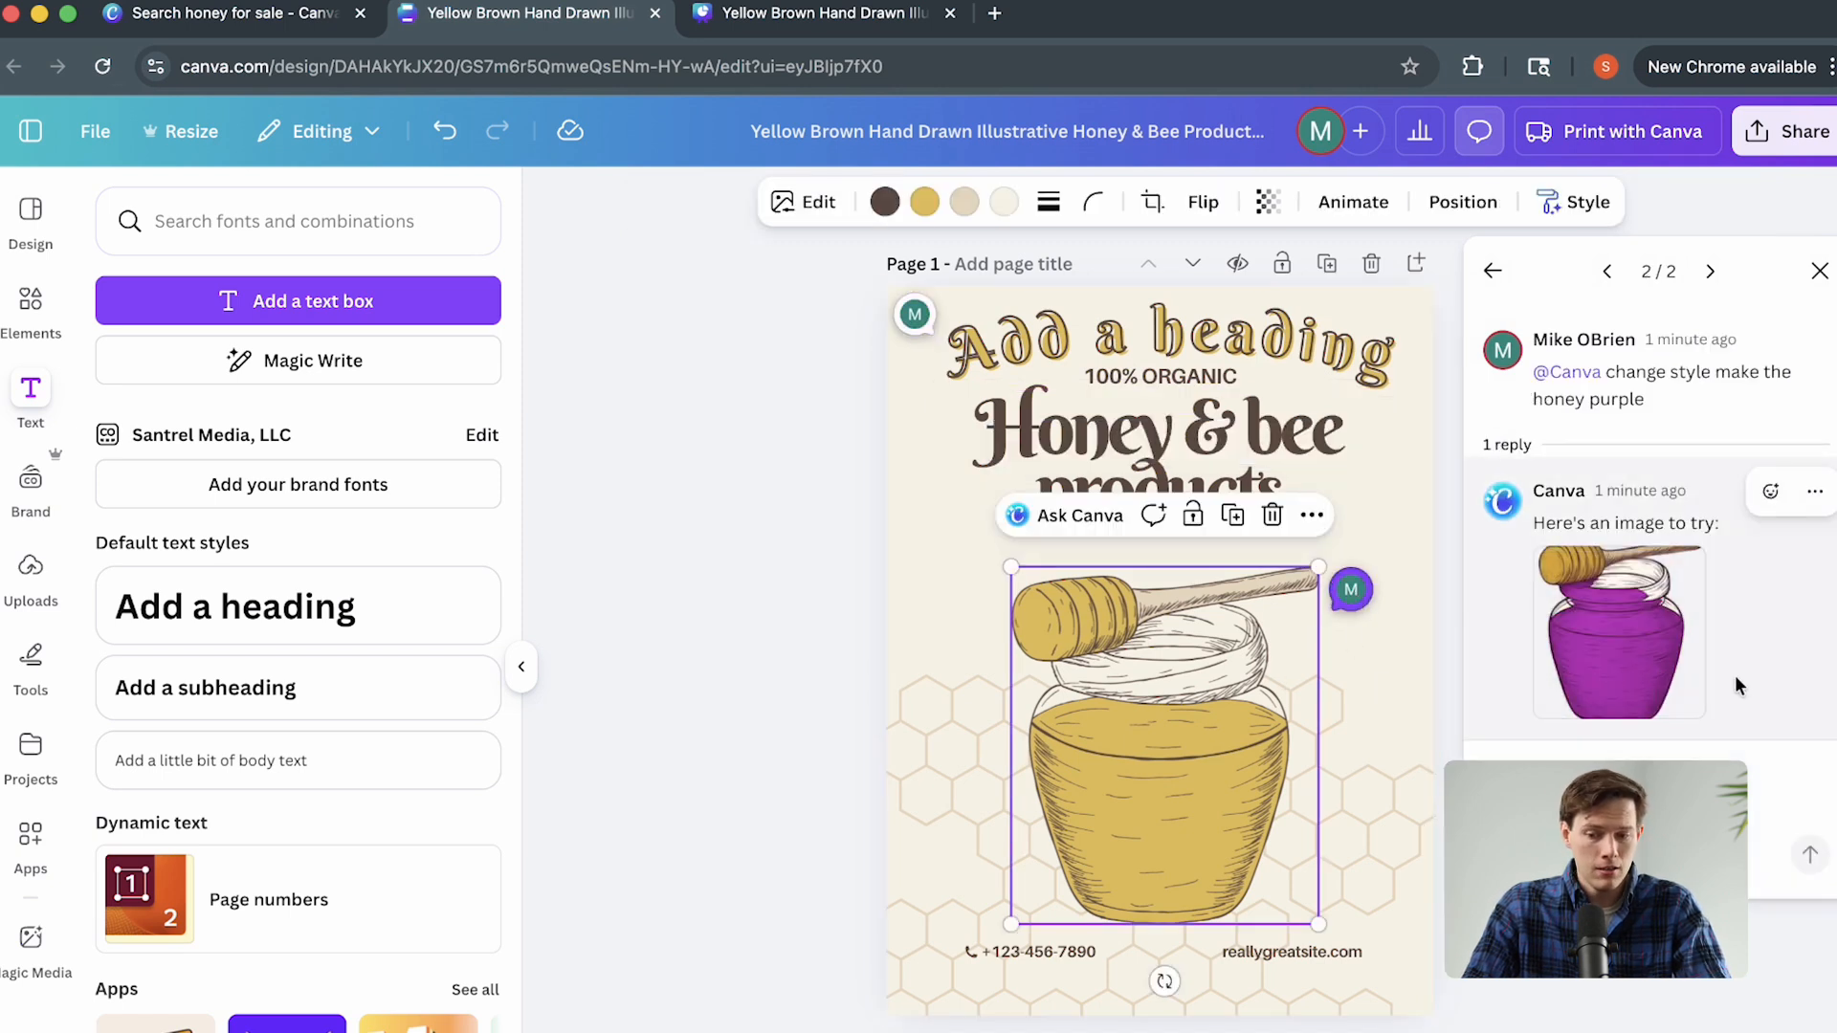
{"action": "left_click_drag", "start_coordinate": [1626, 686], "coordinate": [1196, 781]}
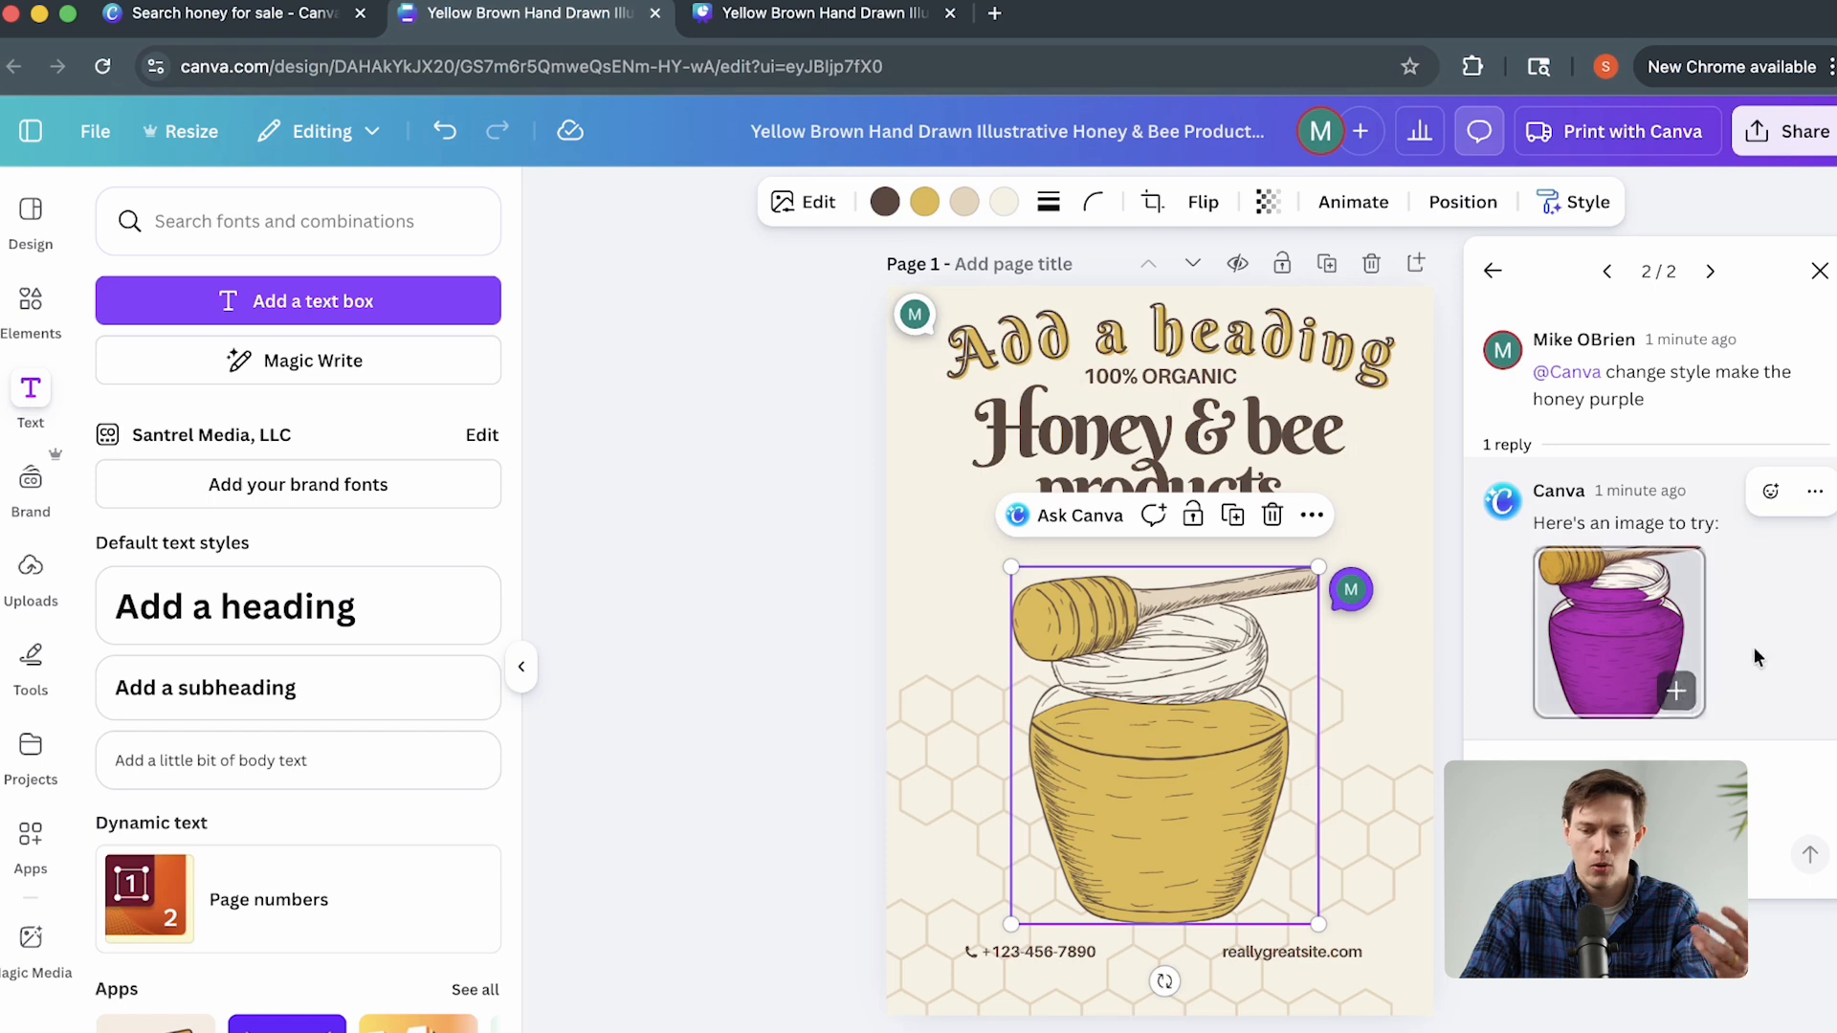
{"action": "left_click", "coordinate": [1676, 687]}
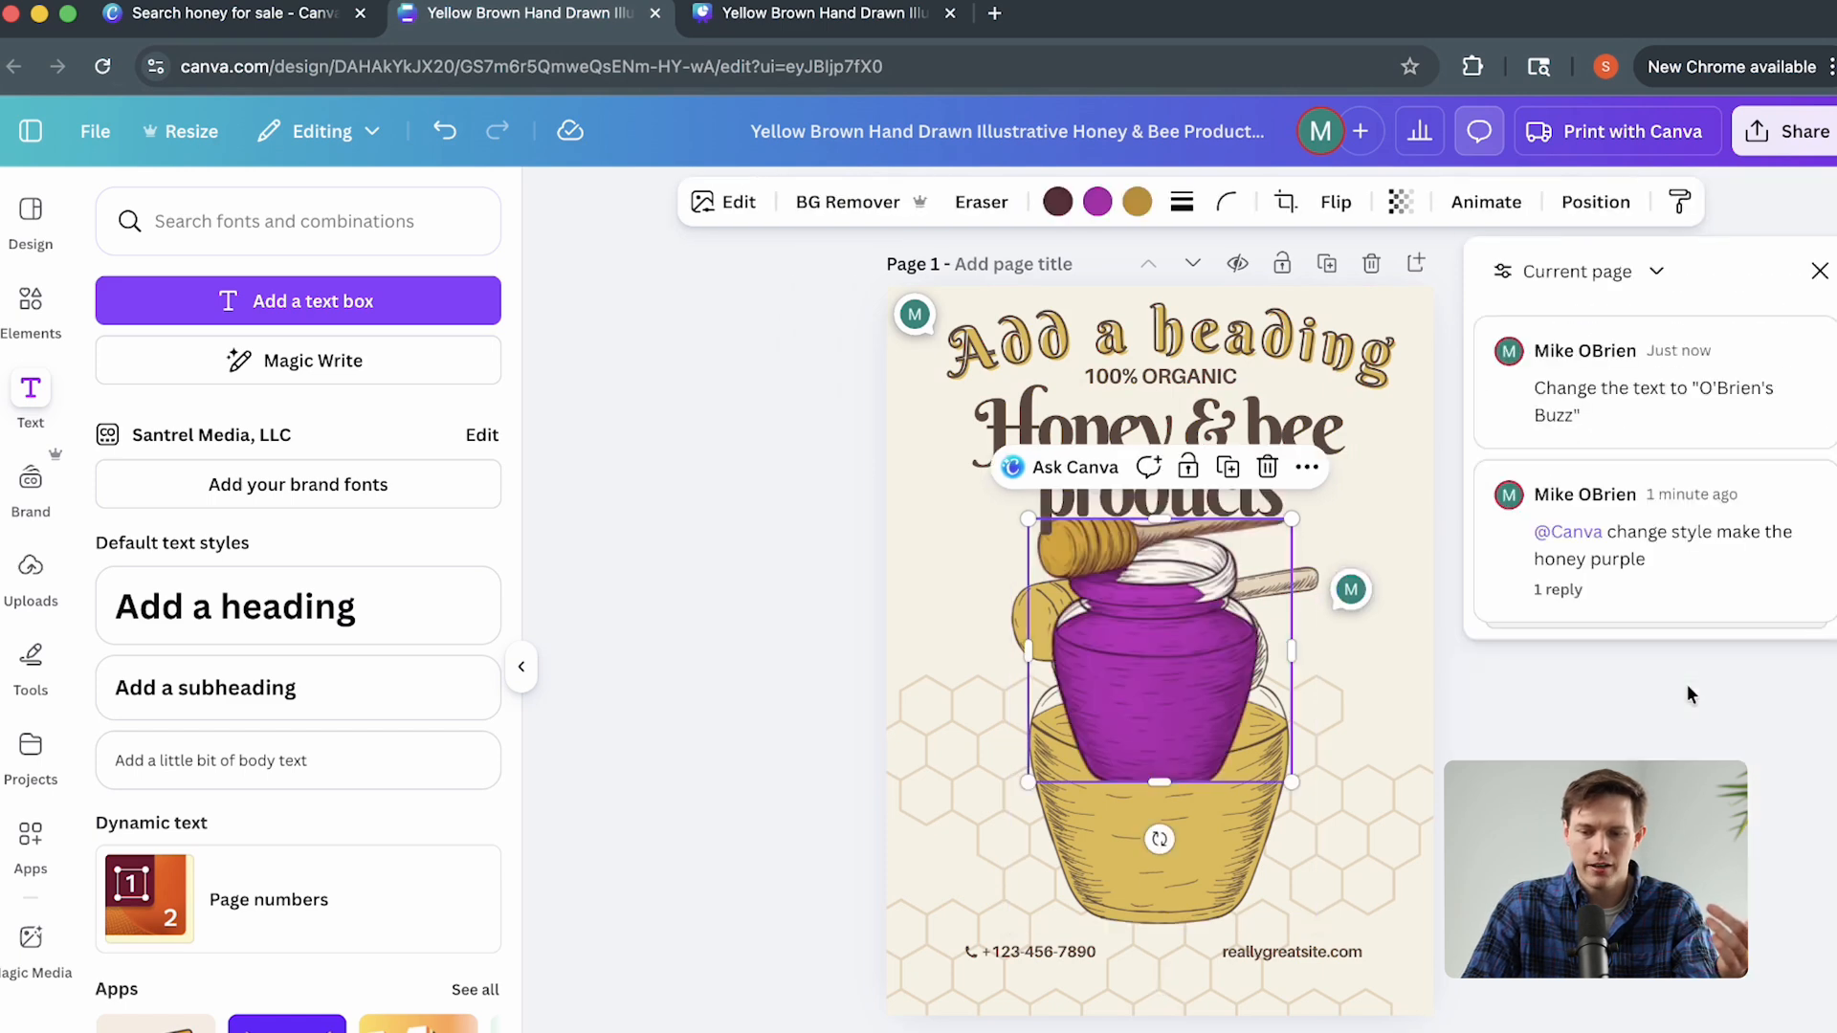
{"action": "left_click_drag", "start_coordinate": [1136, 657], "coordinate": [1049, 772]}
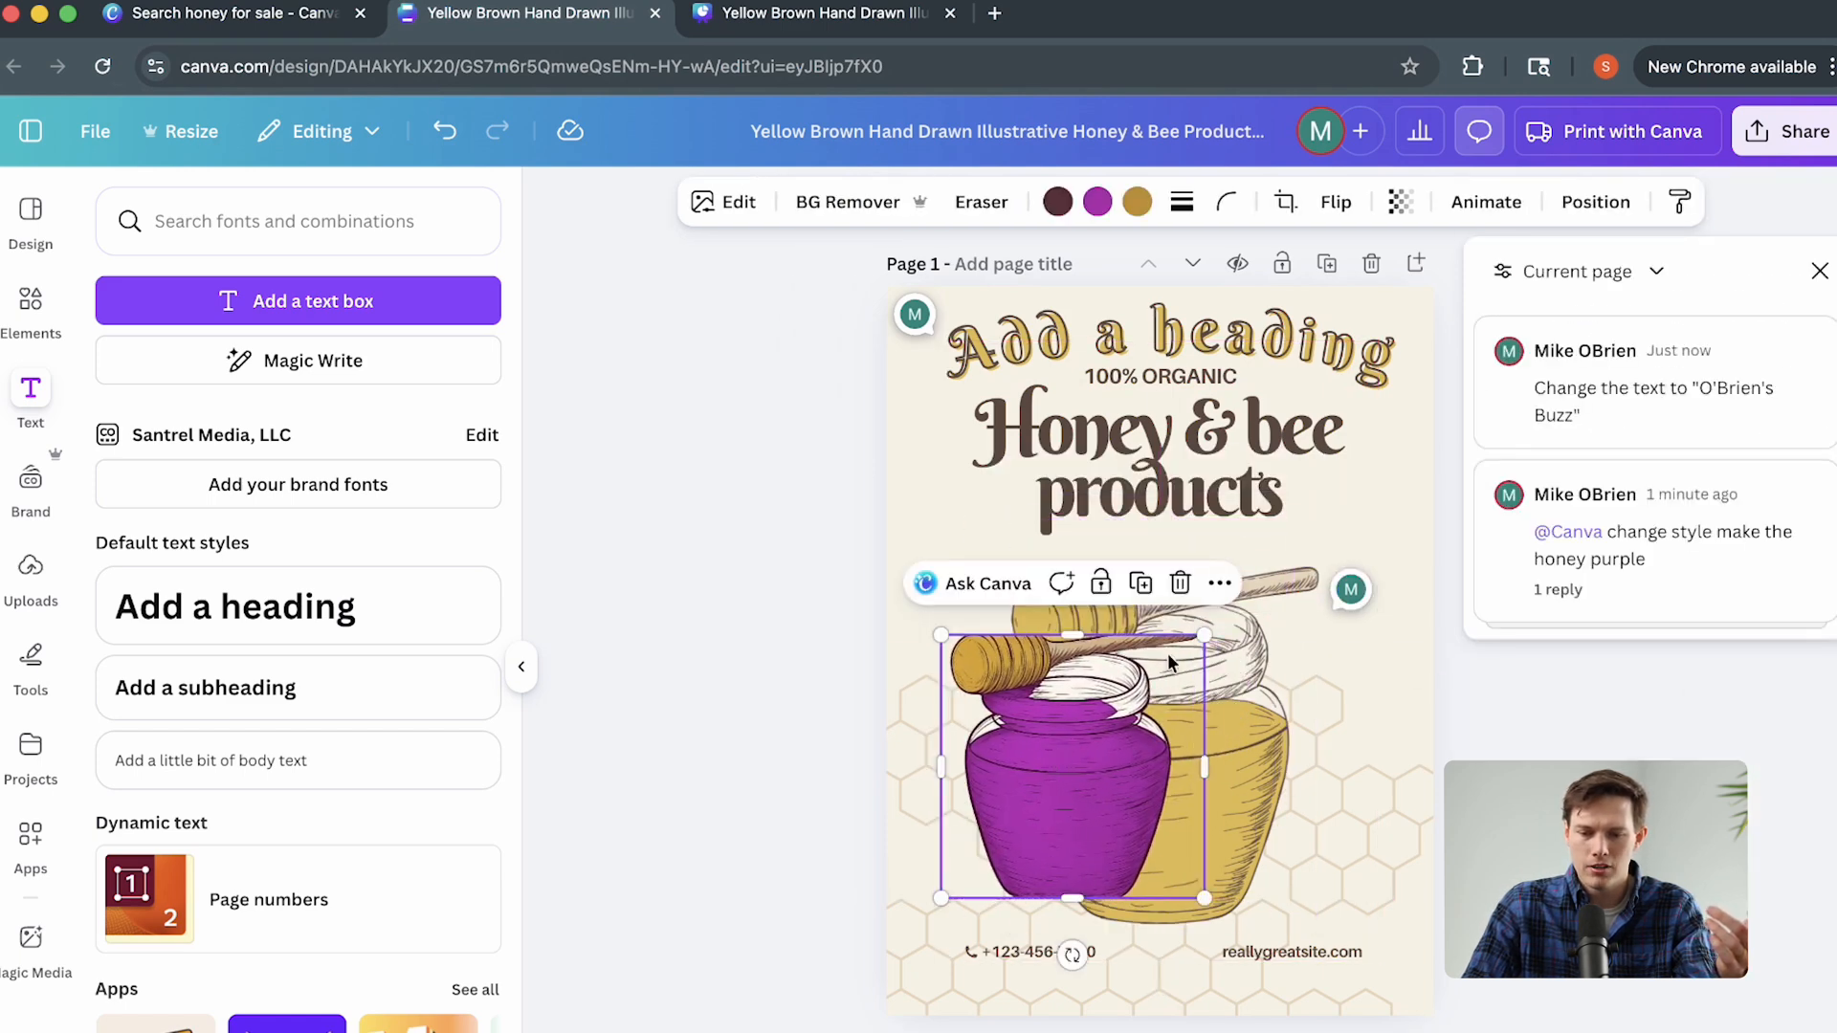
{"action": "left_click_drag", "start_coordinate": [1071, 634], "coordinate": [1072, 574]}
{"action": "key", "text": "Delete"}
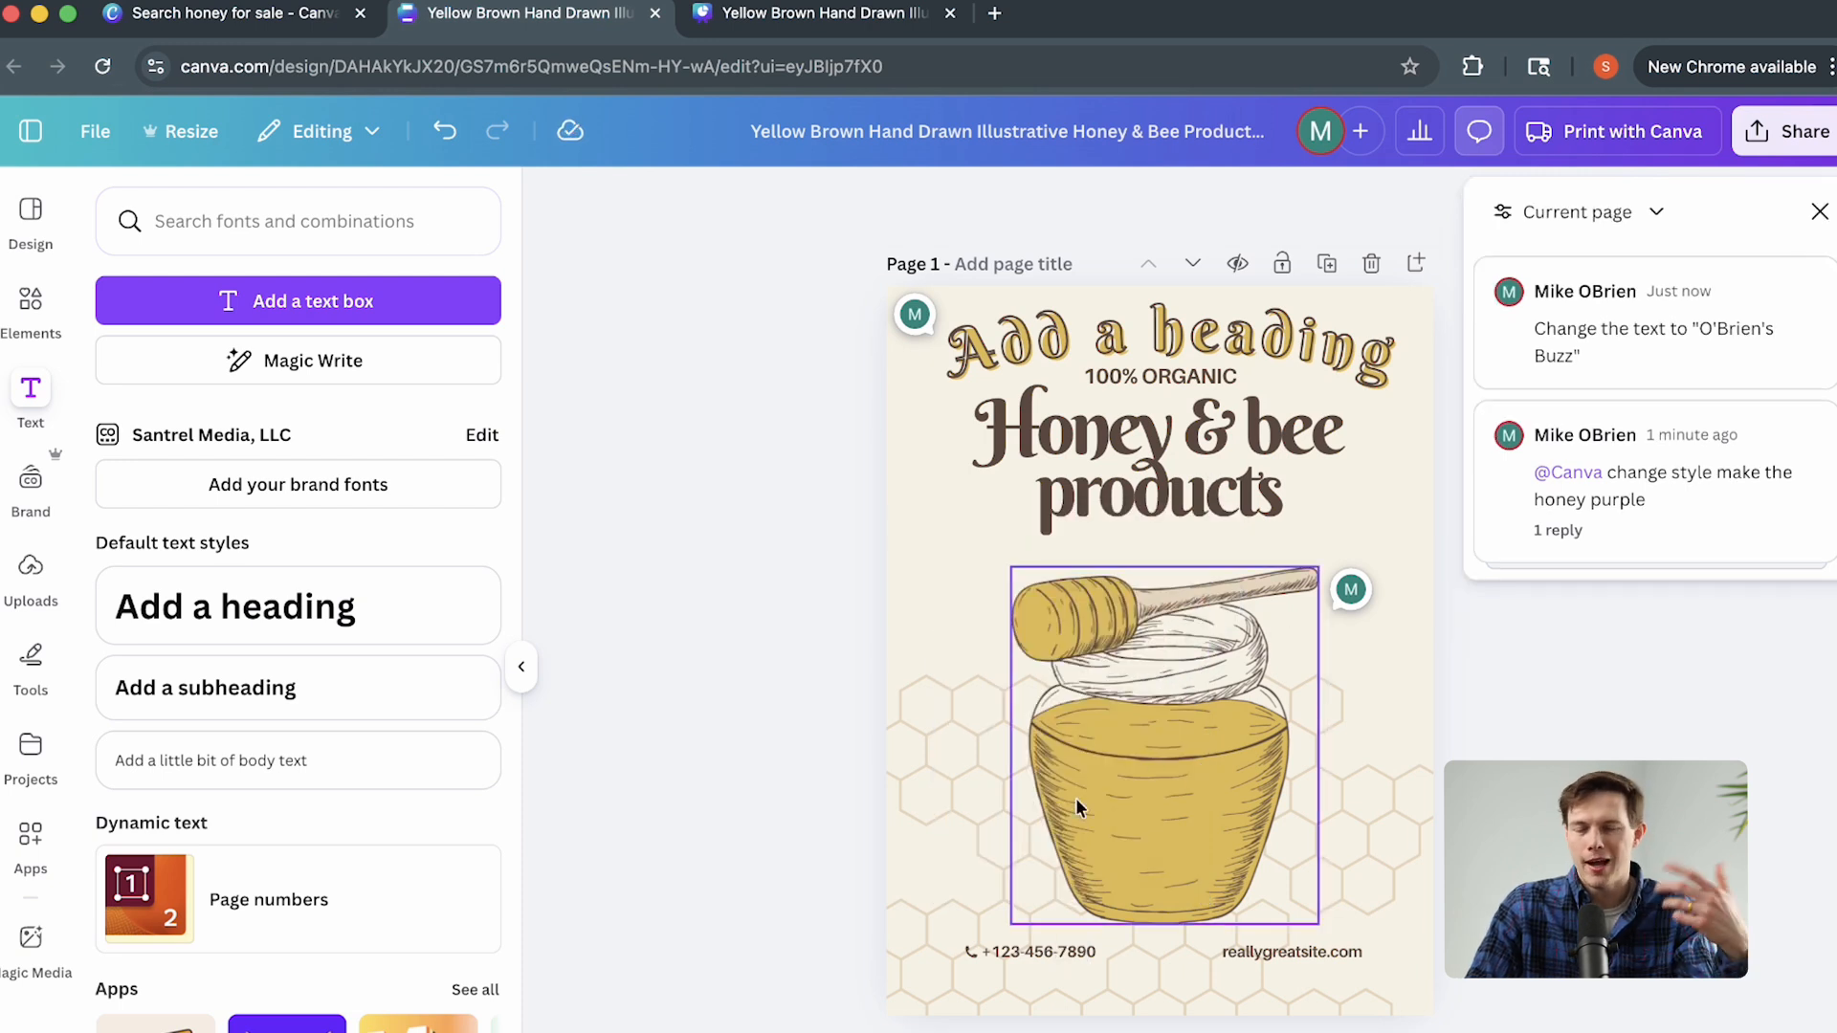
Add the recently used grapes illustration at the poster's lower left and the recommended wine barrel at its lower right.
{"action": "left_click", "coordinate": [1199, 717]}
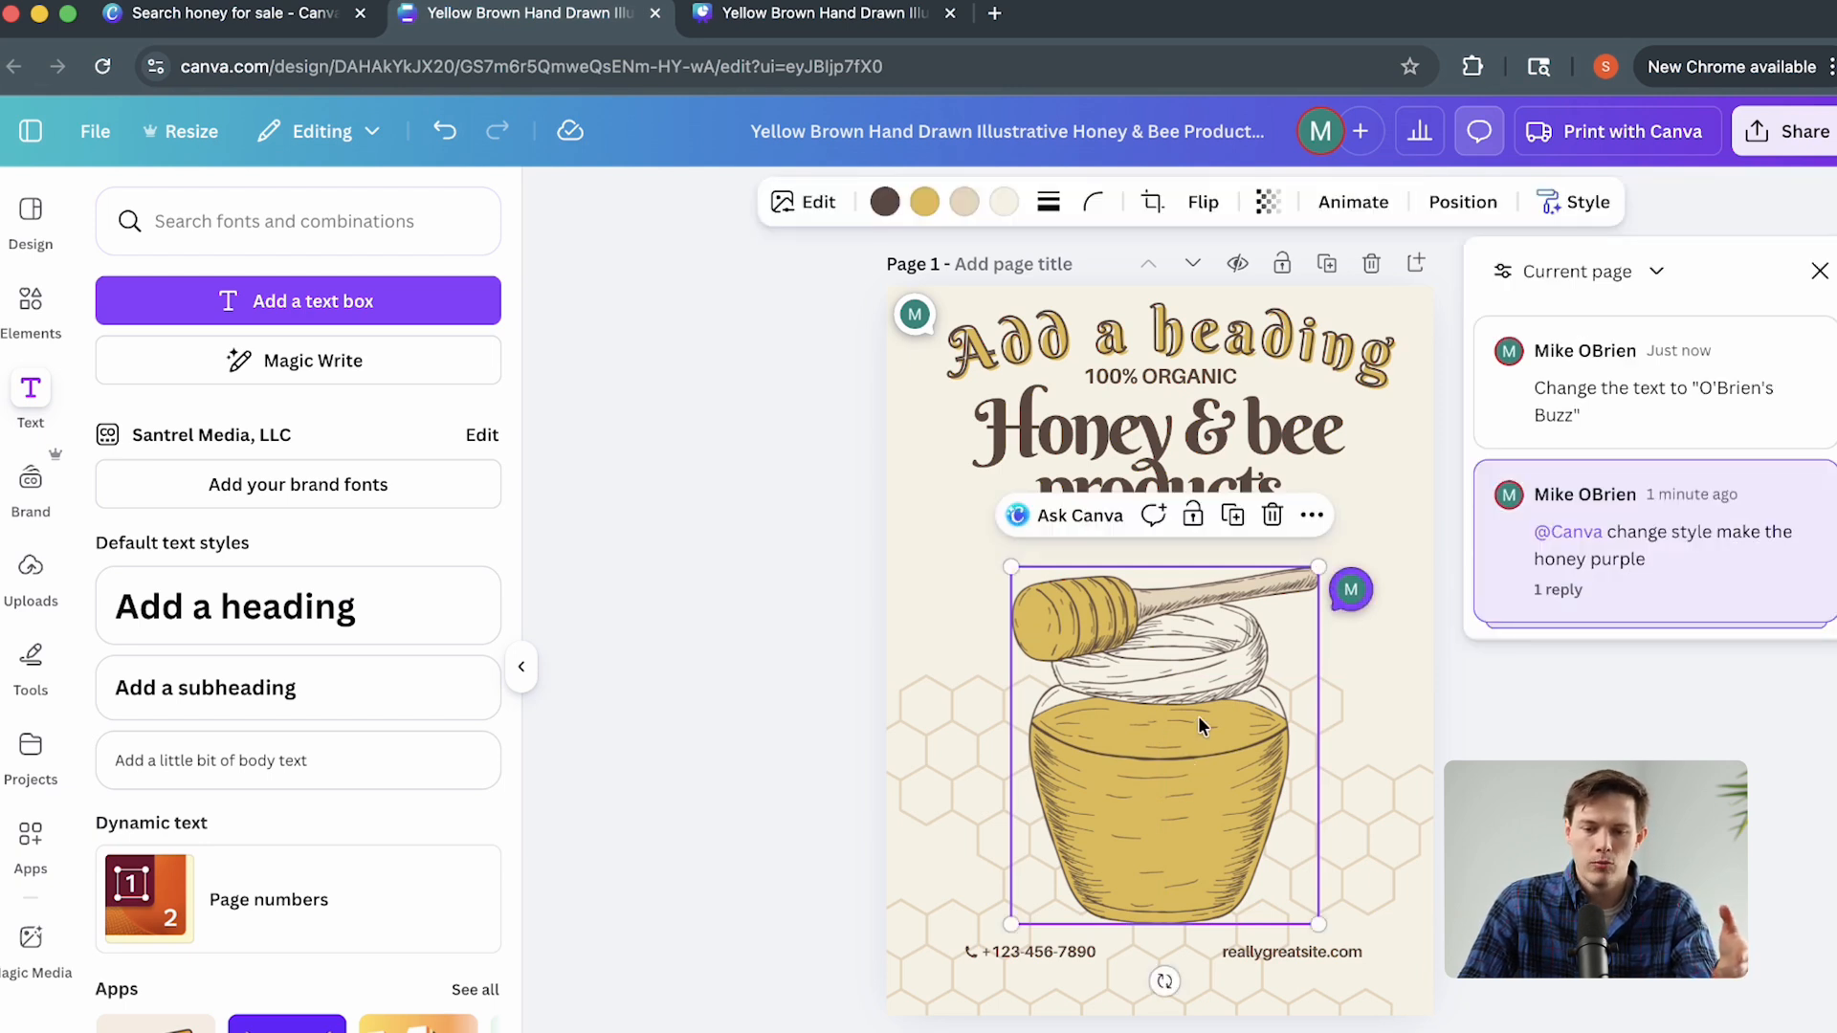
{"action": "left_click", "coordinate": [31, 304]}
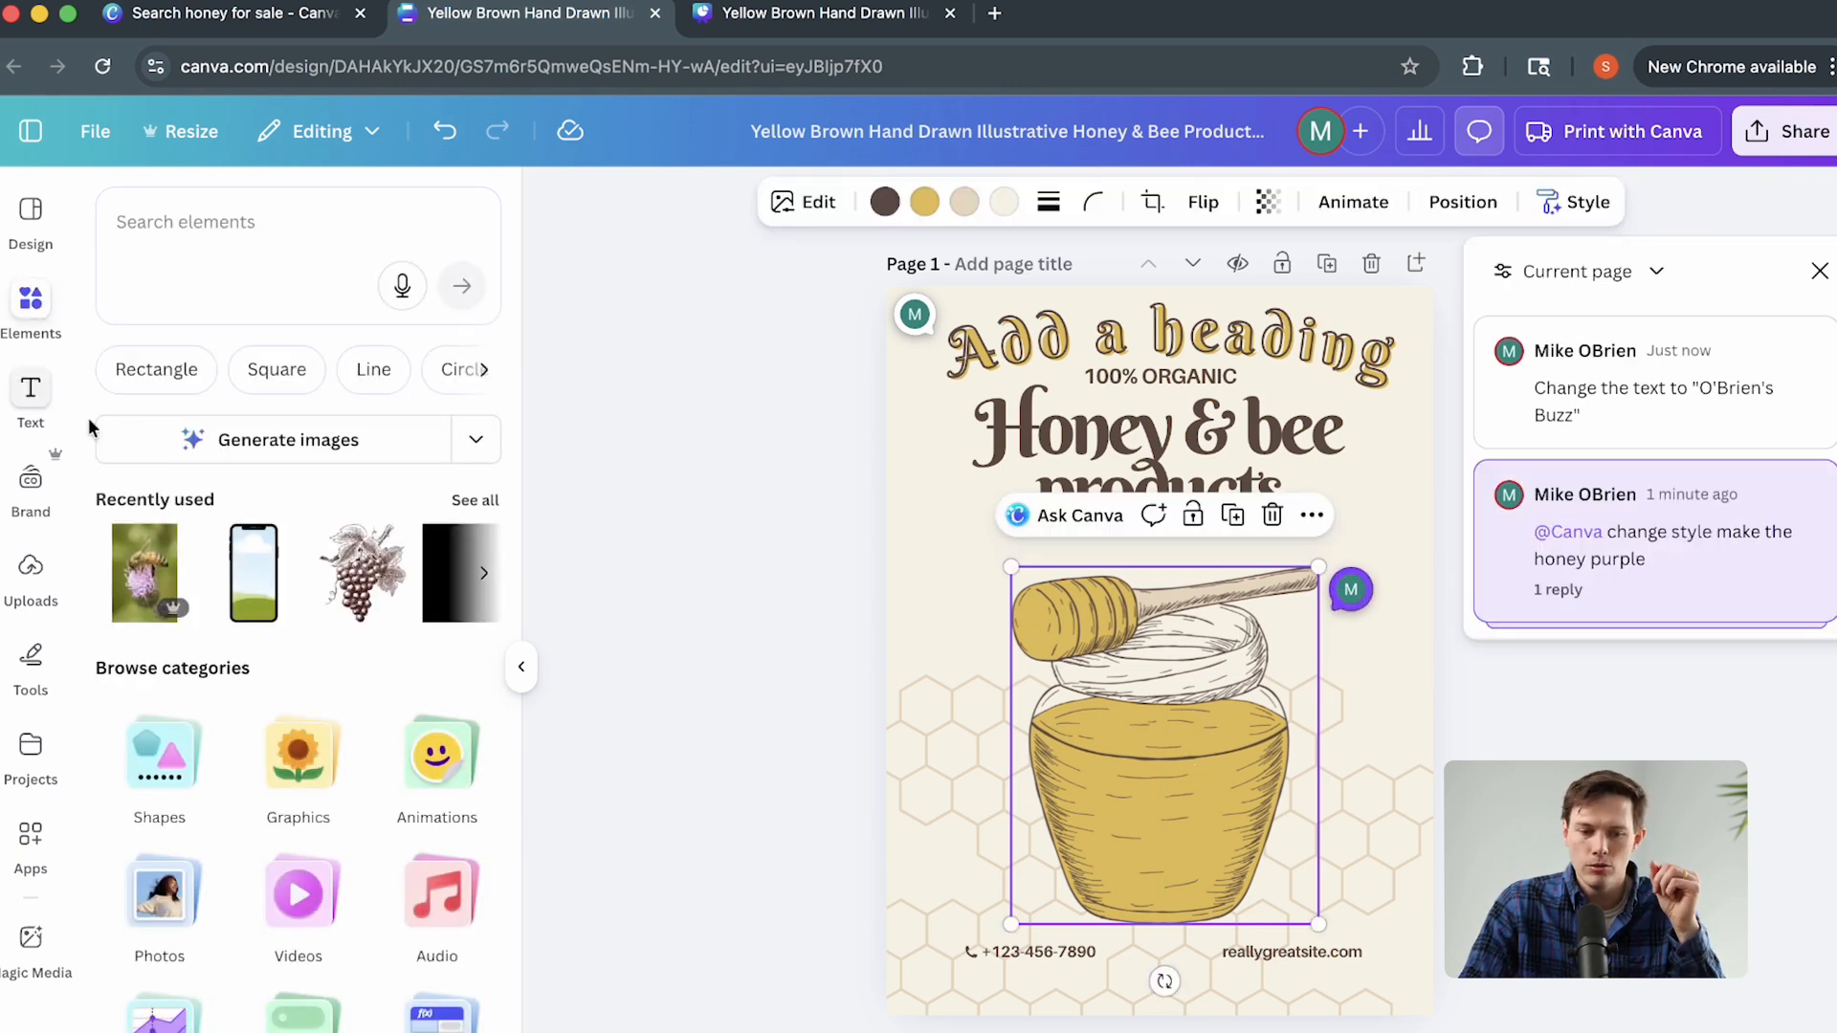
{"action": "left_click", "coordinate": [354, 583]}
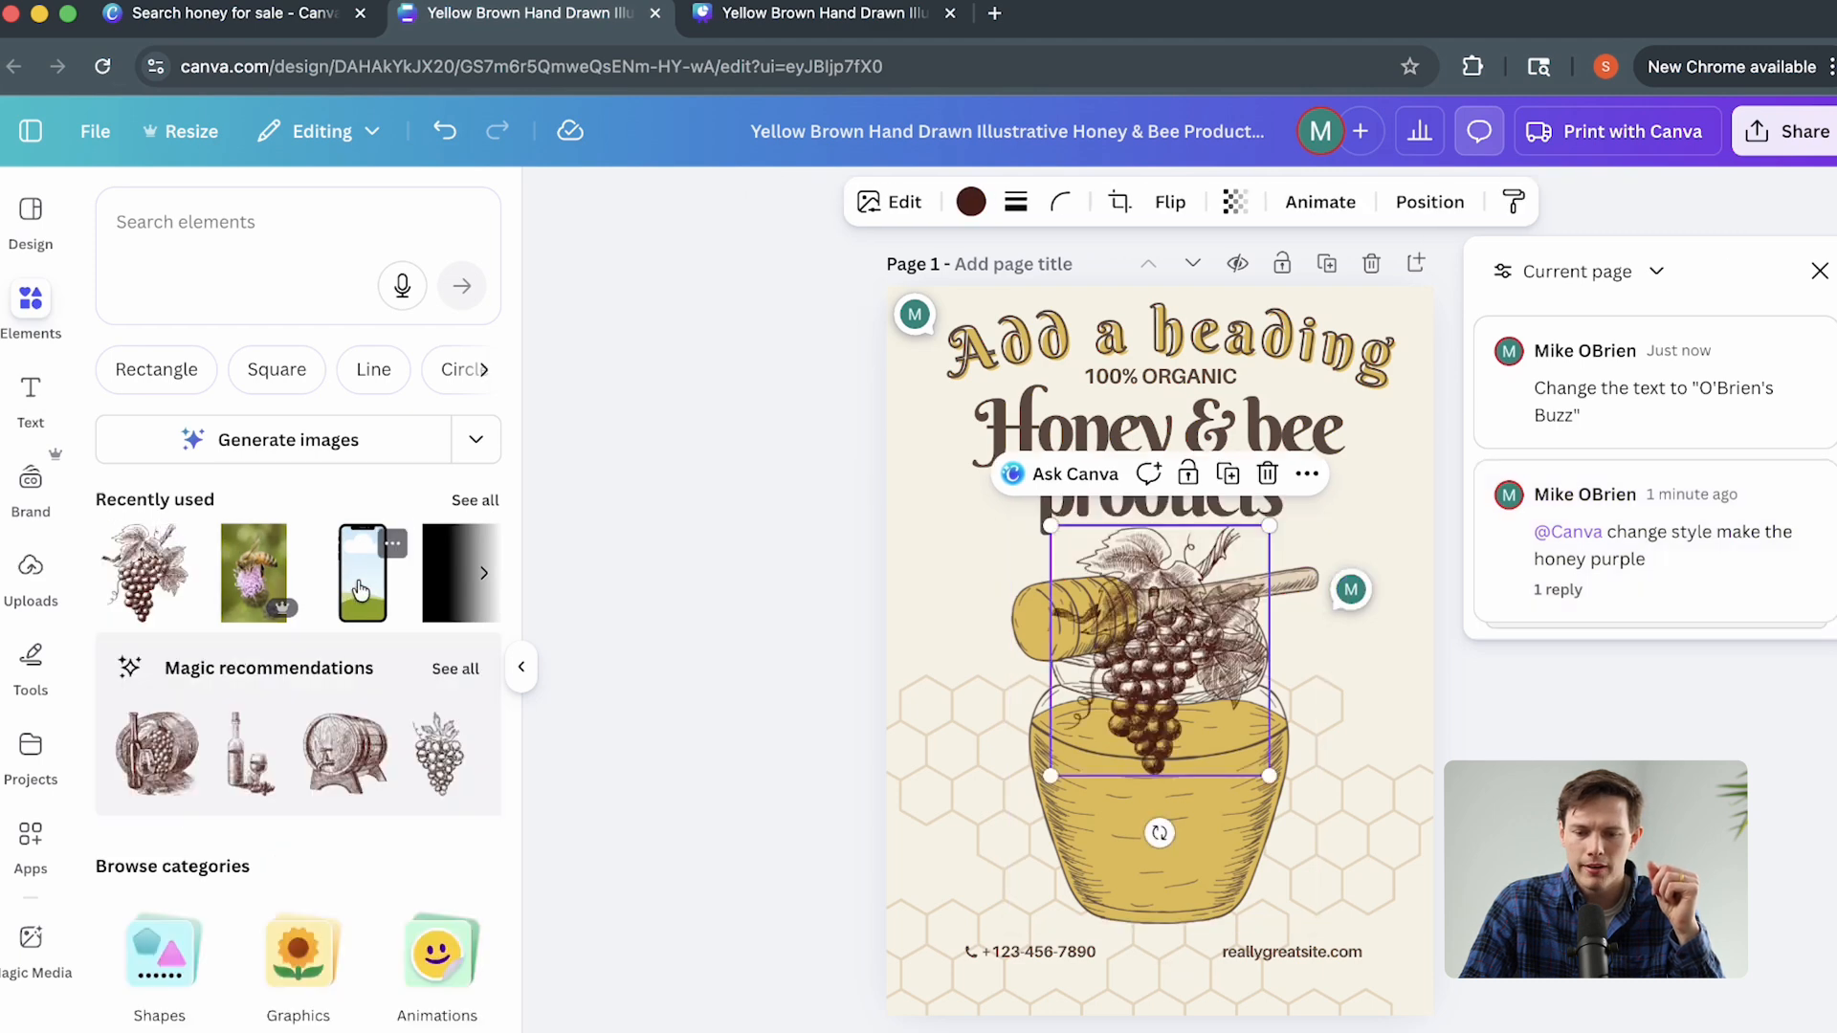
{"action": "left_click_drag", "start_coordinate": [1169, 692], "coordinate": [1027, 834]}
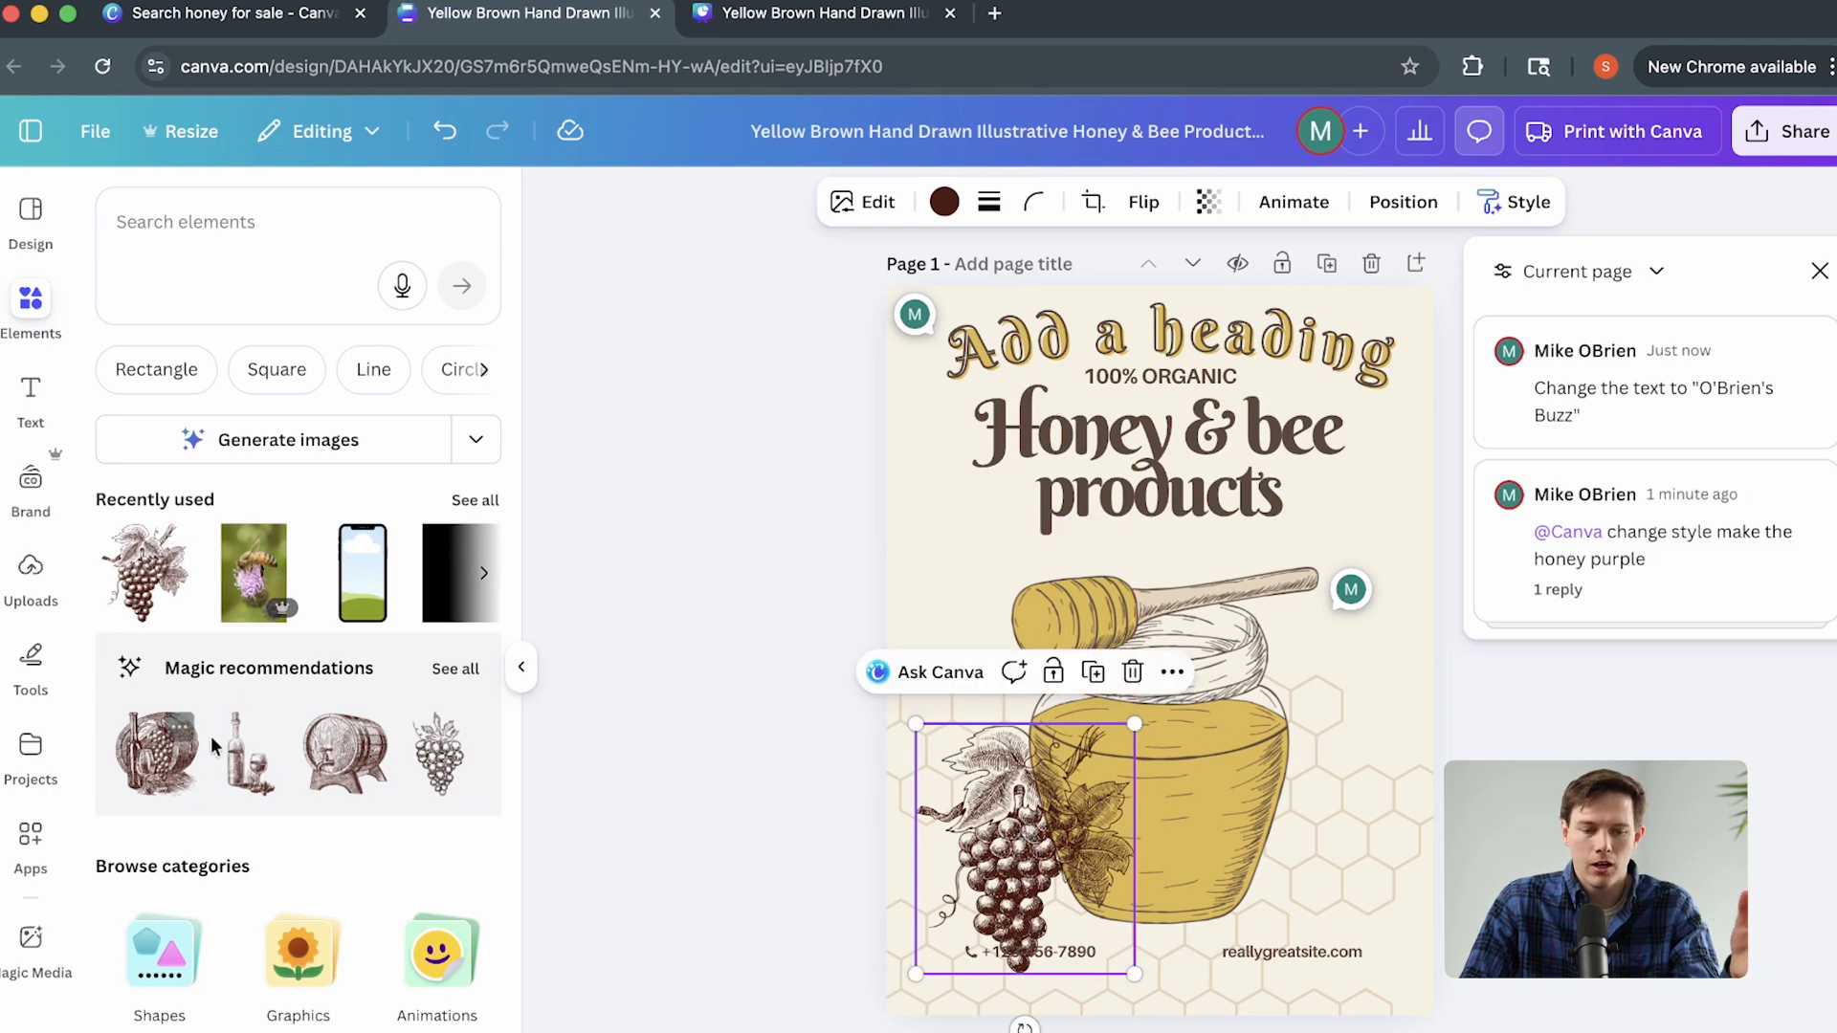
{"action": "left_click", "coordinate": [366, 773]}
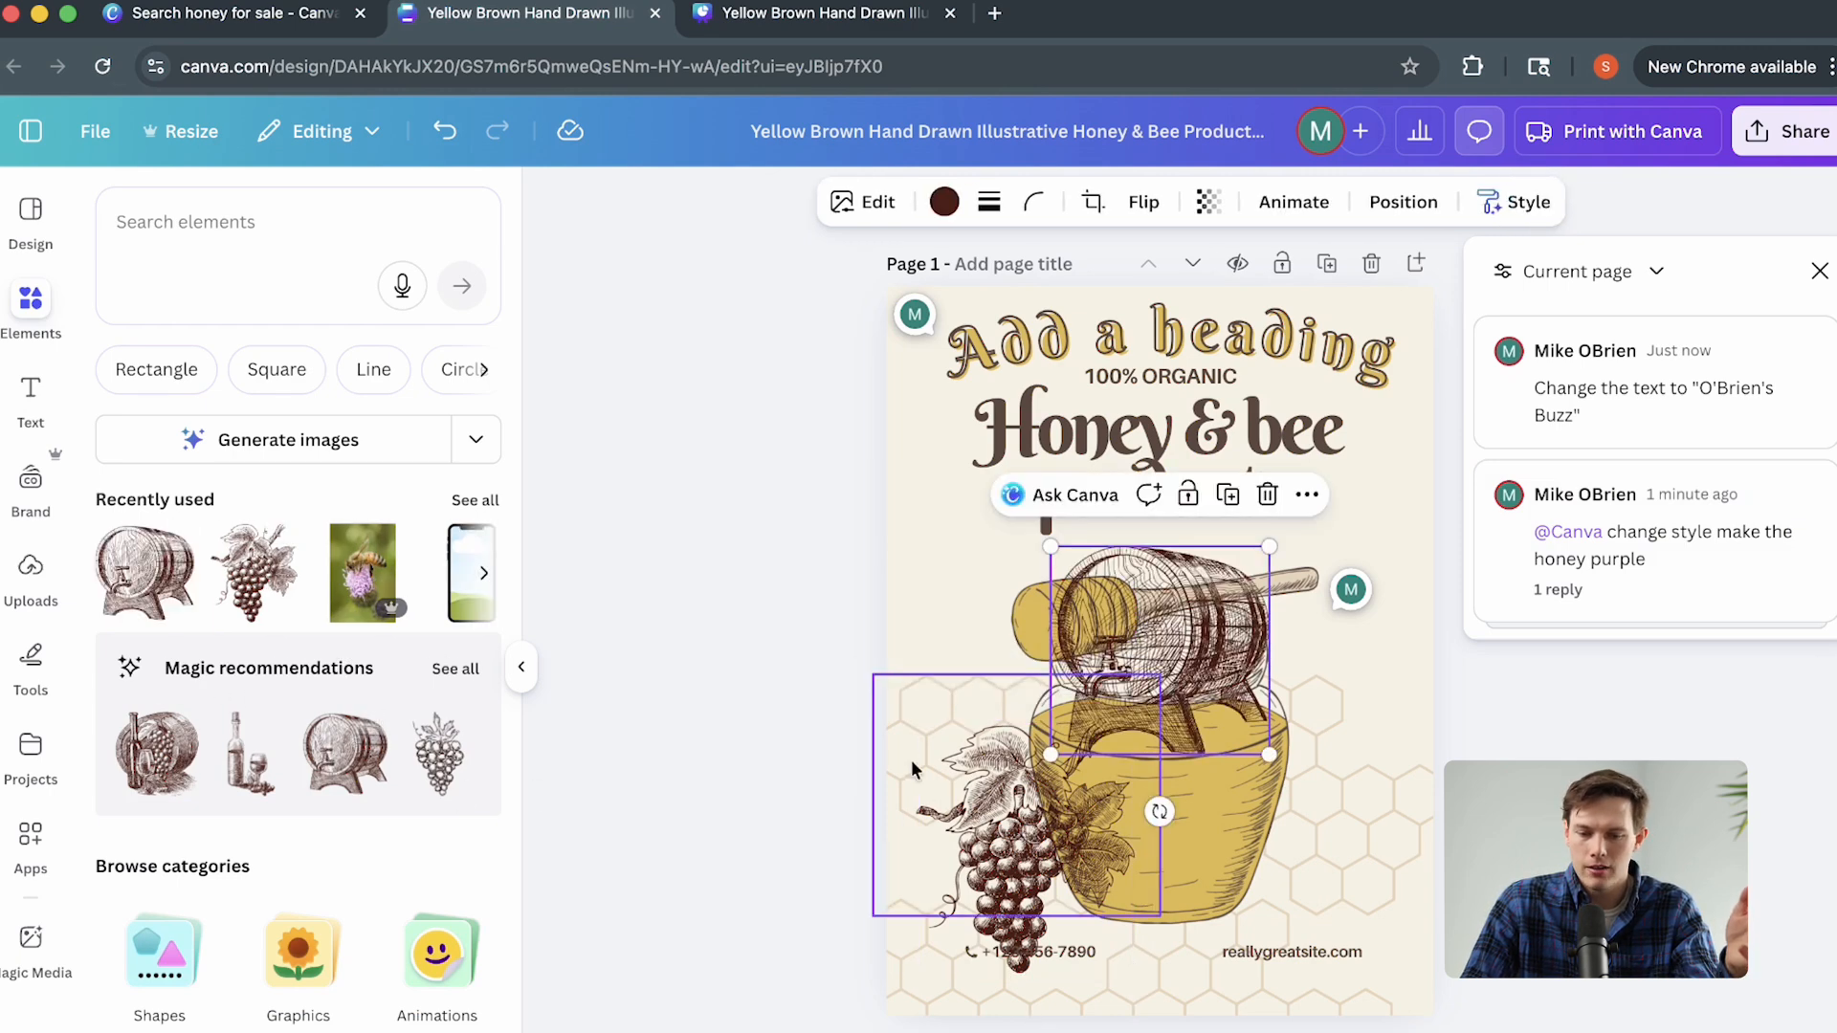
{"action": "left_click_drag", "start_coordinate": [1210, 565], "coordinate": [1311, 798]}
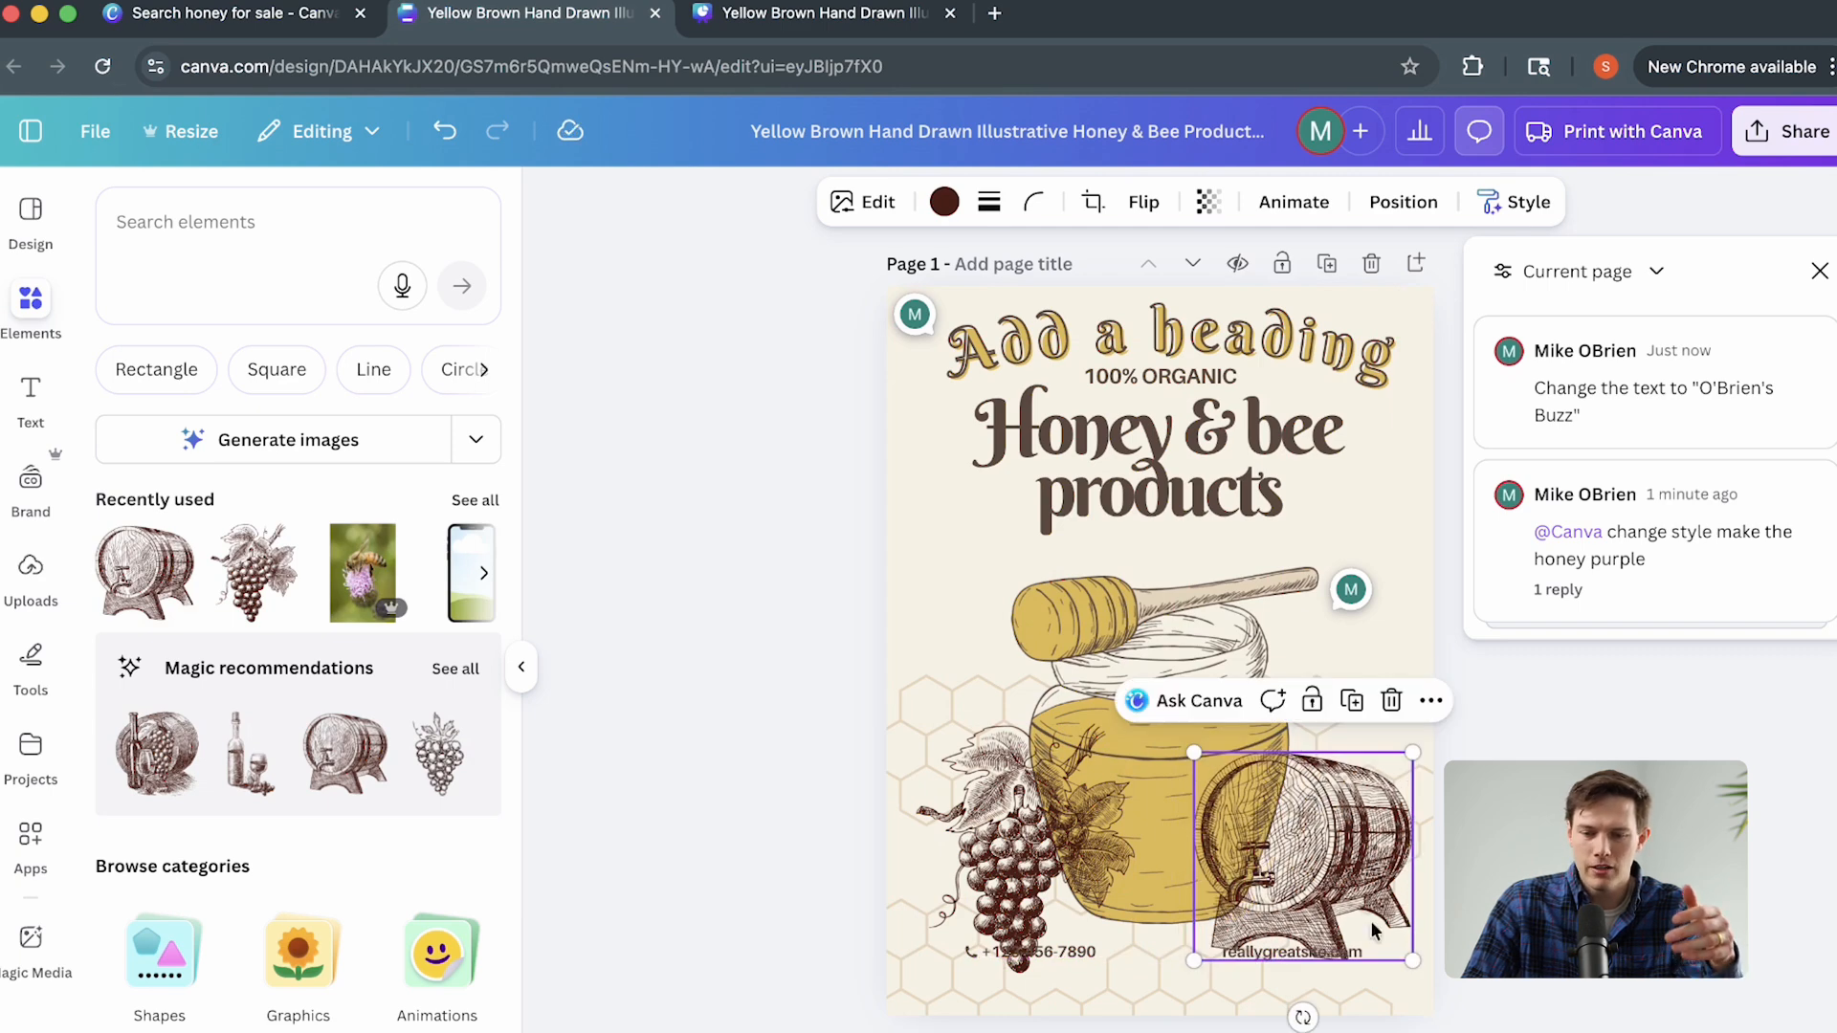
Recolor the barrel and the grapes illustrations with the document's greyish brown.
{"action": "left_click", "coordinate": [946, 202]}
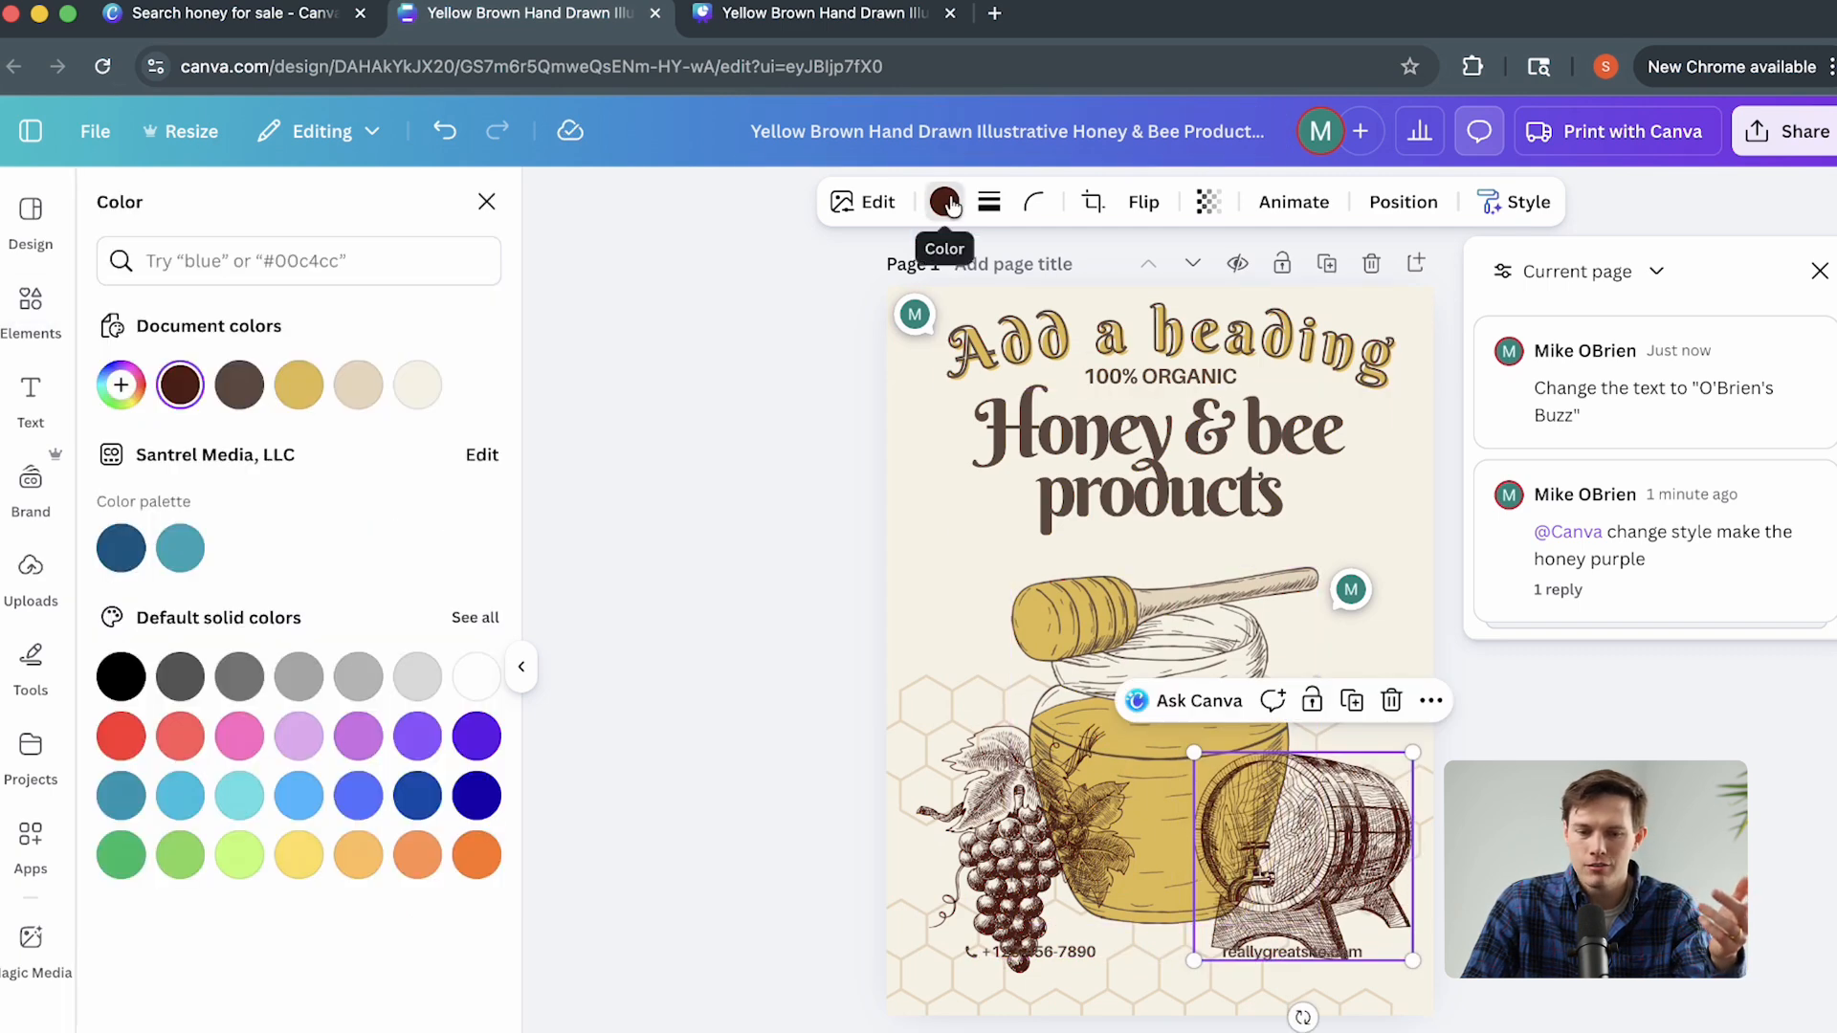
{"action": "left_click", "coordinate": [237, 390]}
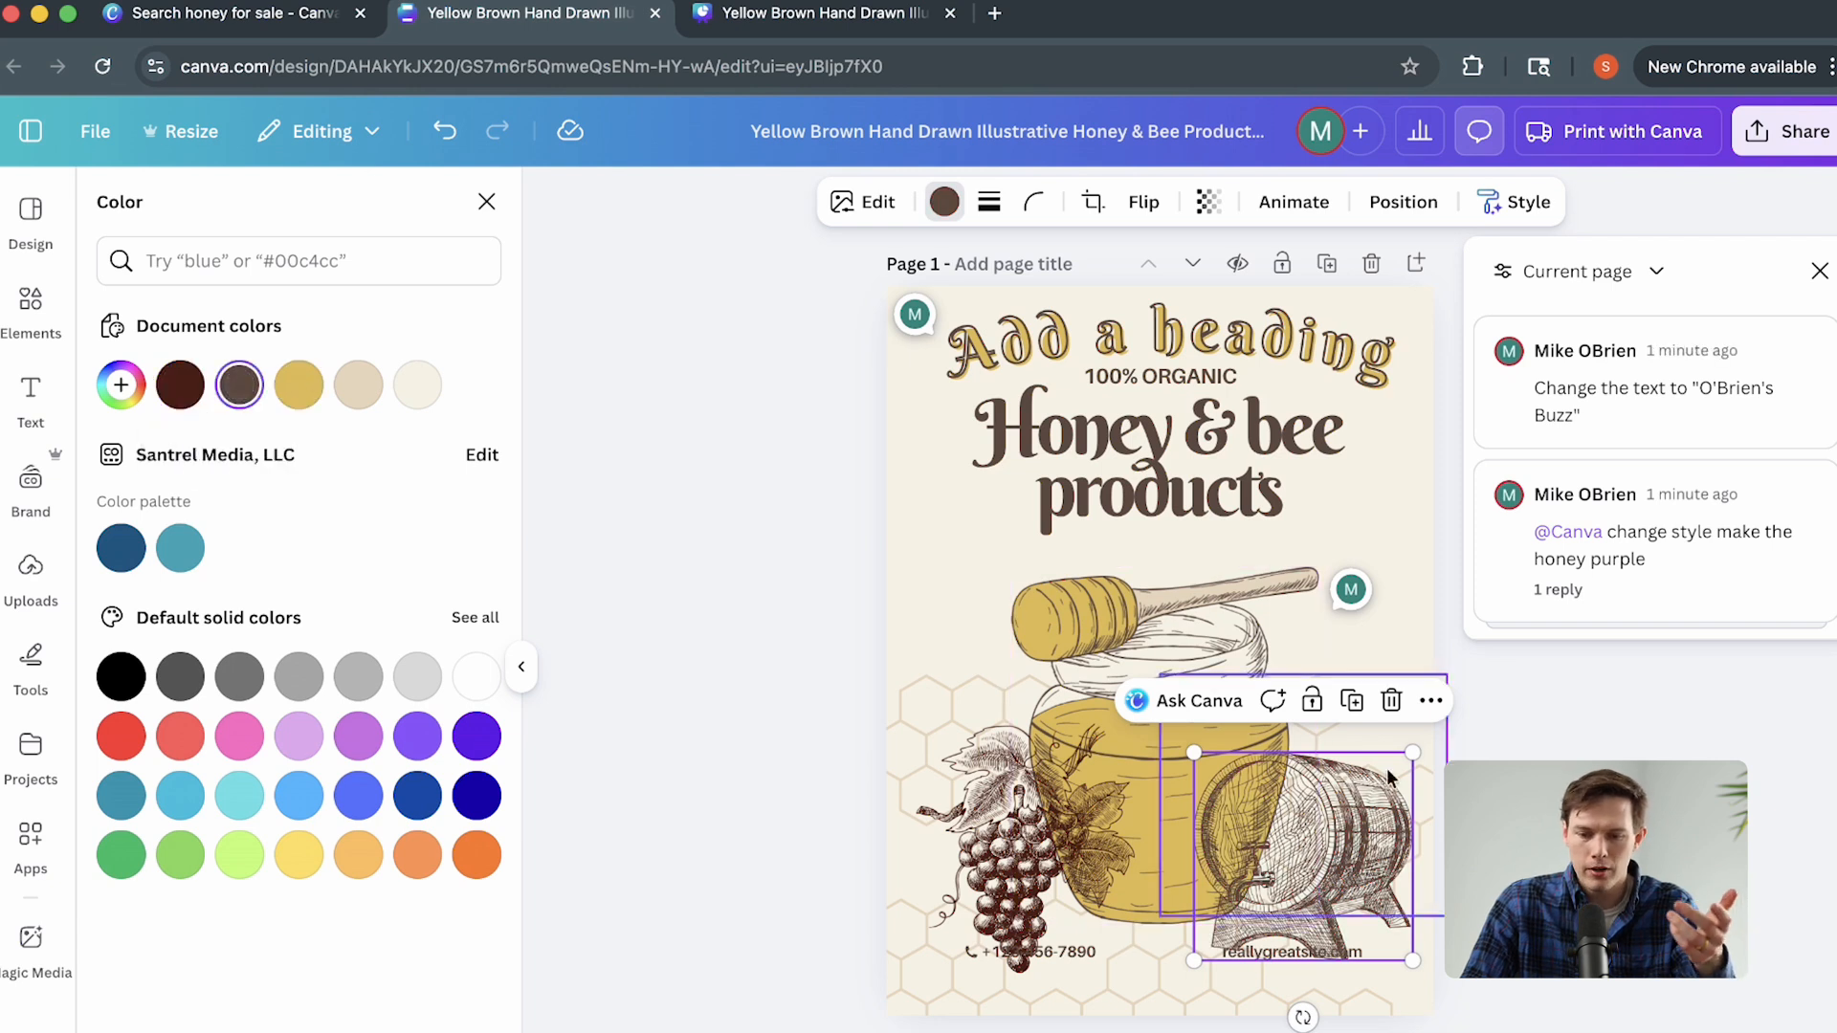
{"action": "left_click", "coordinate": [1046, 835]}
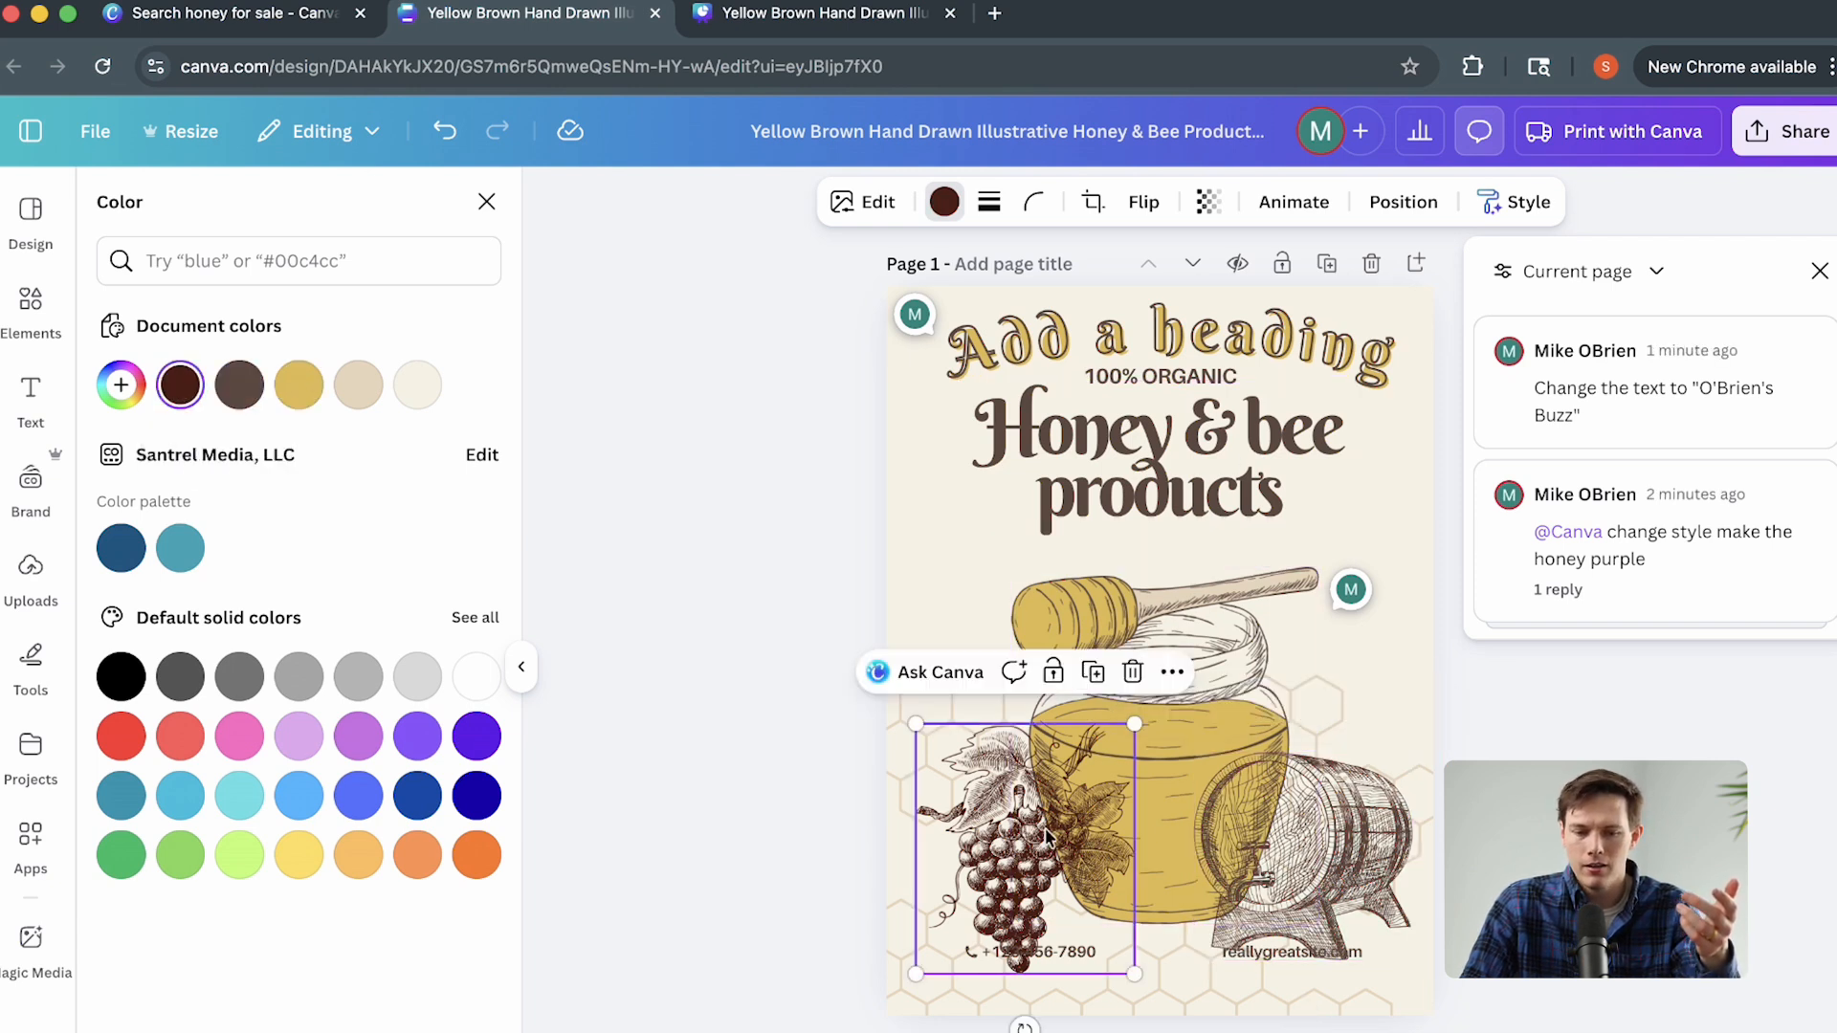
{"action": "left_click", "coordinate": [237, 383]}
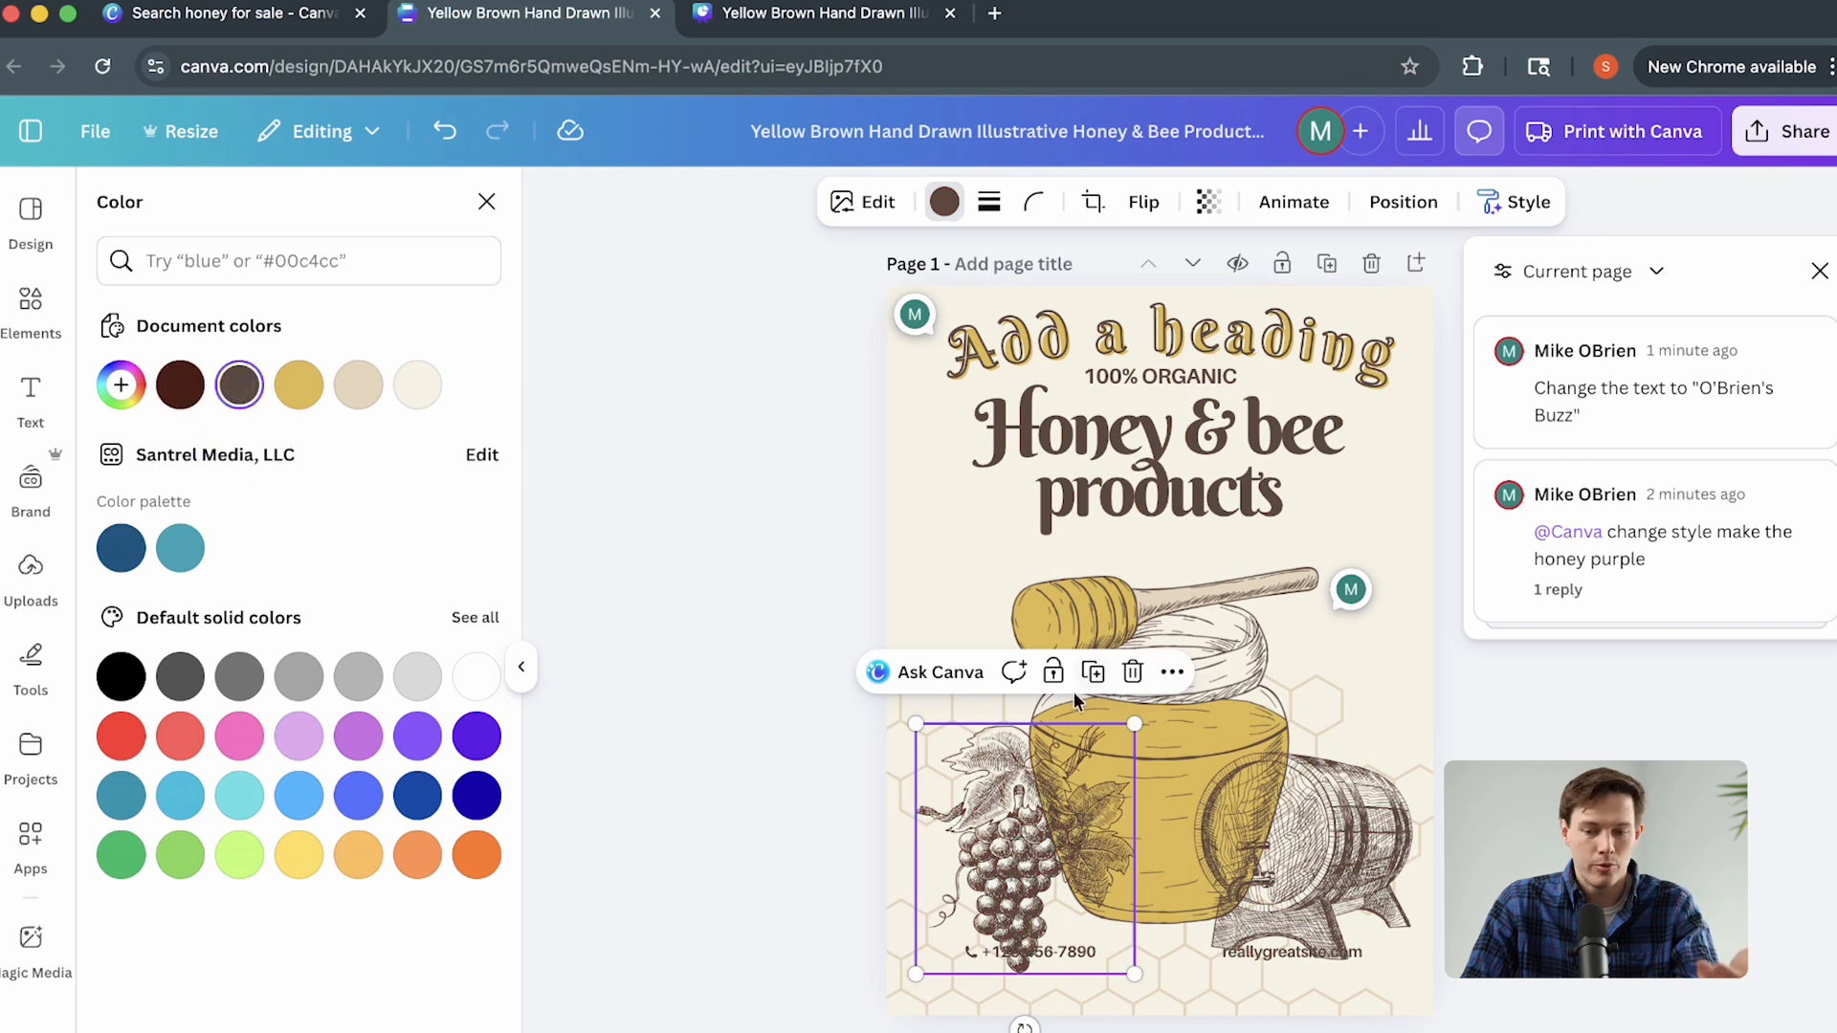
Recolor the honey jar's brown outlines dark red #4d1c13 and its gold areas purple #B789F1.
{"action": "left_click", "coordinate": [1220, 720]}
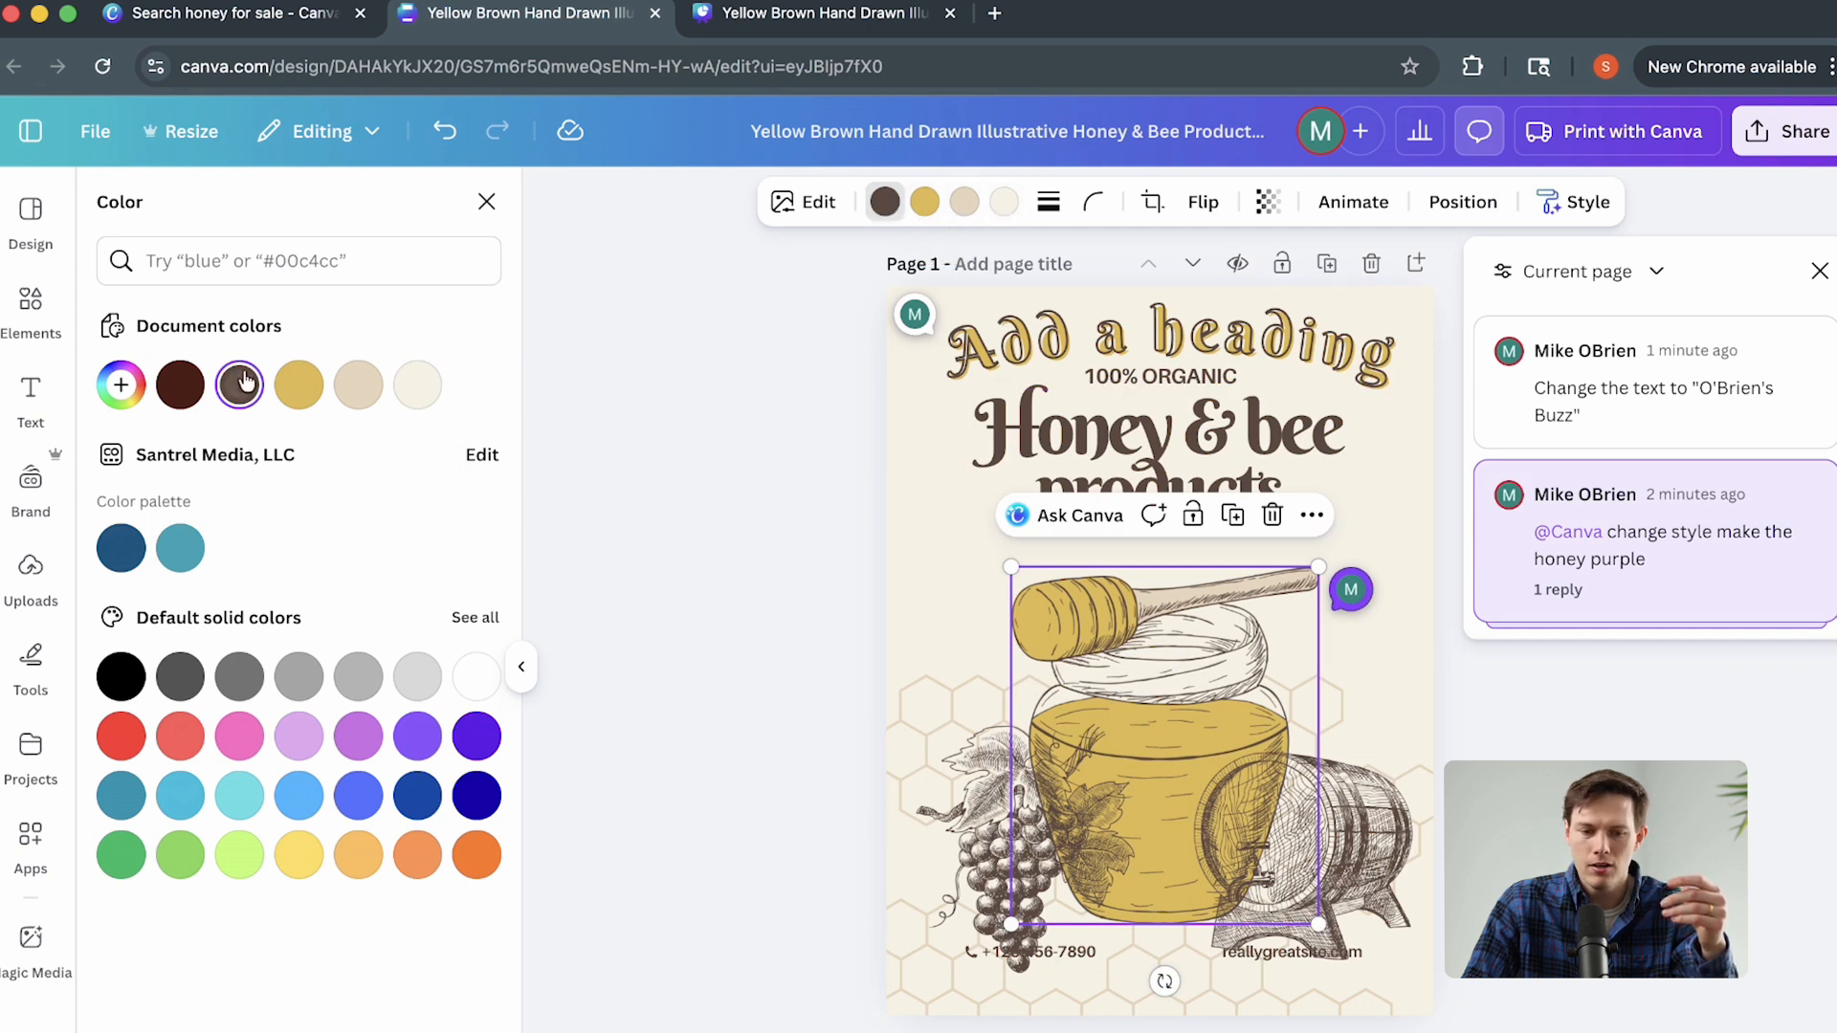
{"action": "left_click", "coordinate": [180, 388]}
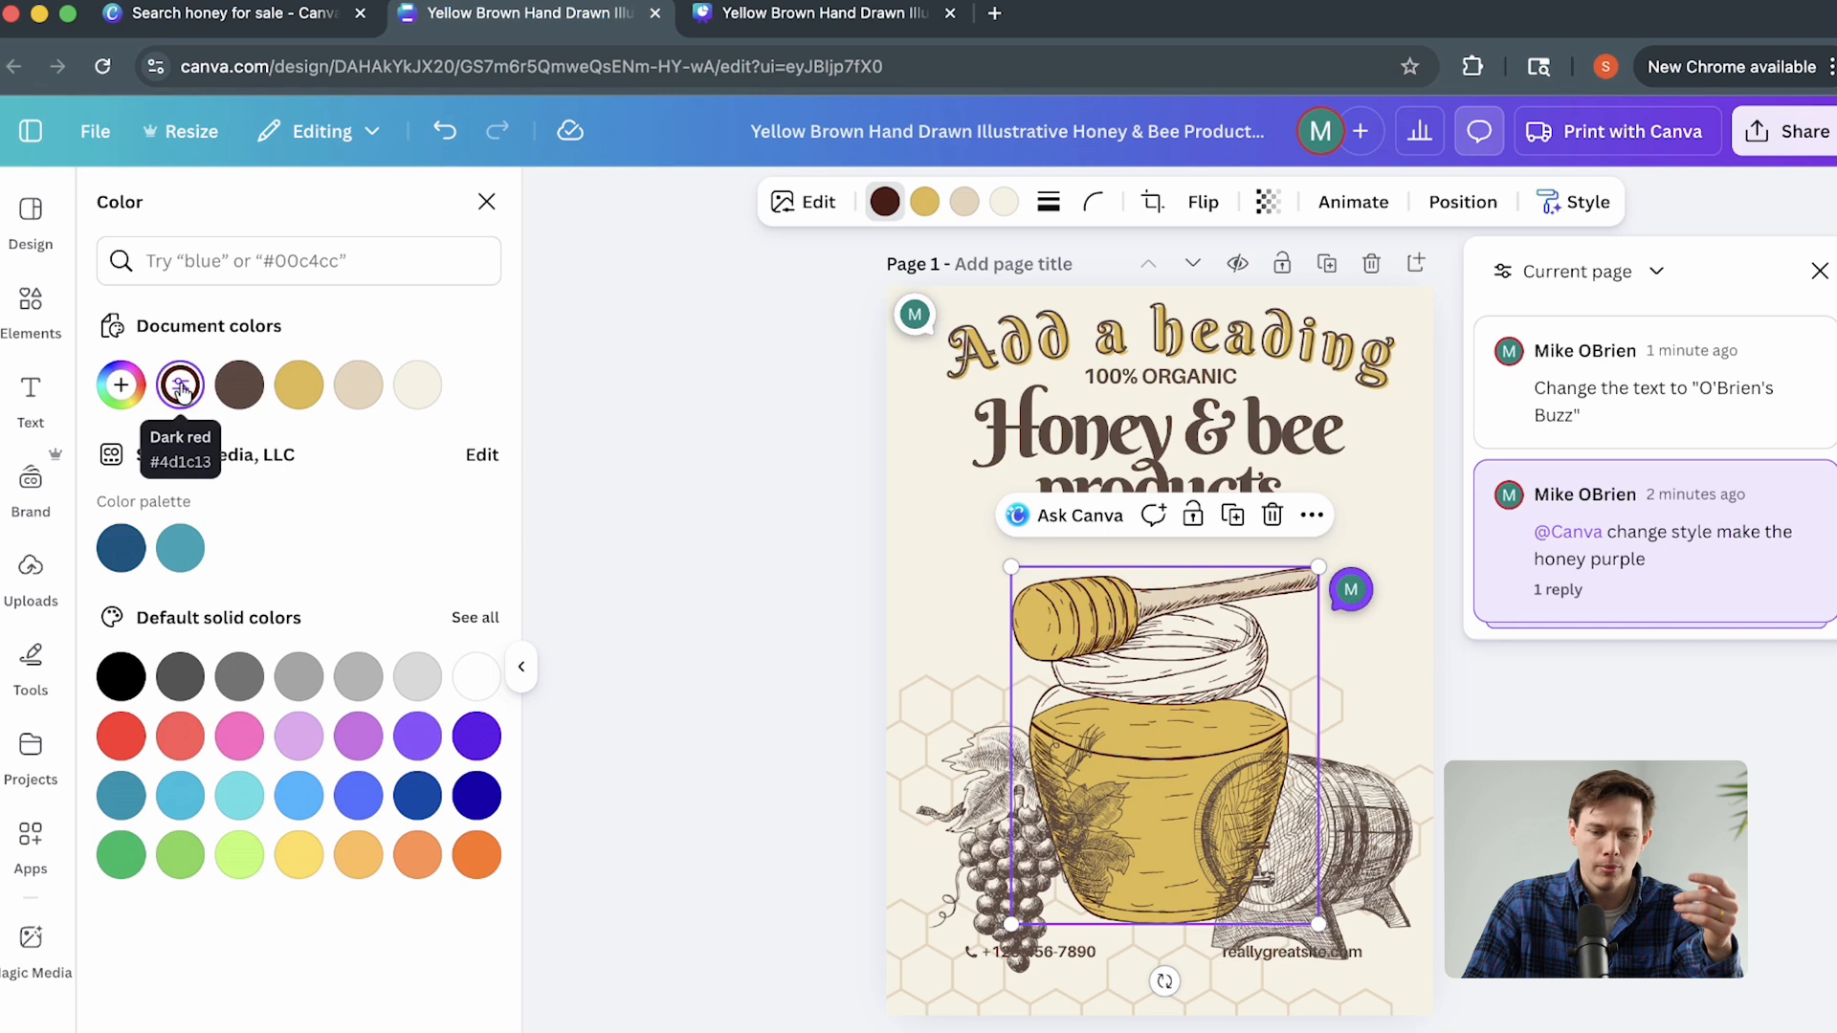
{"action": "left_click", "coordinate": [925, 200]}
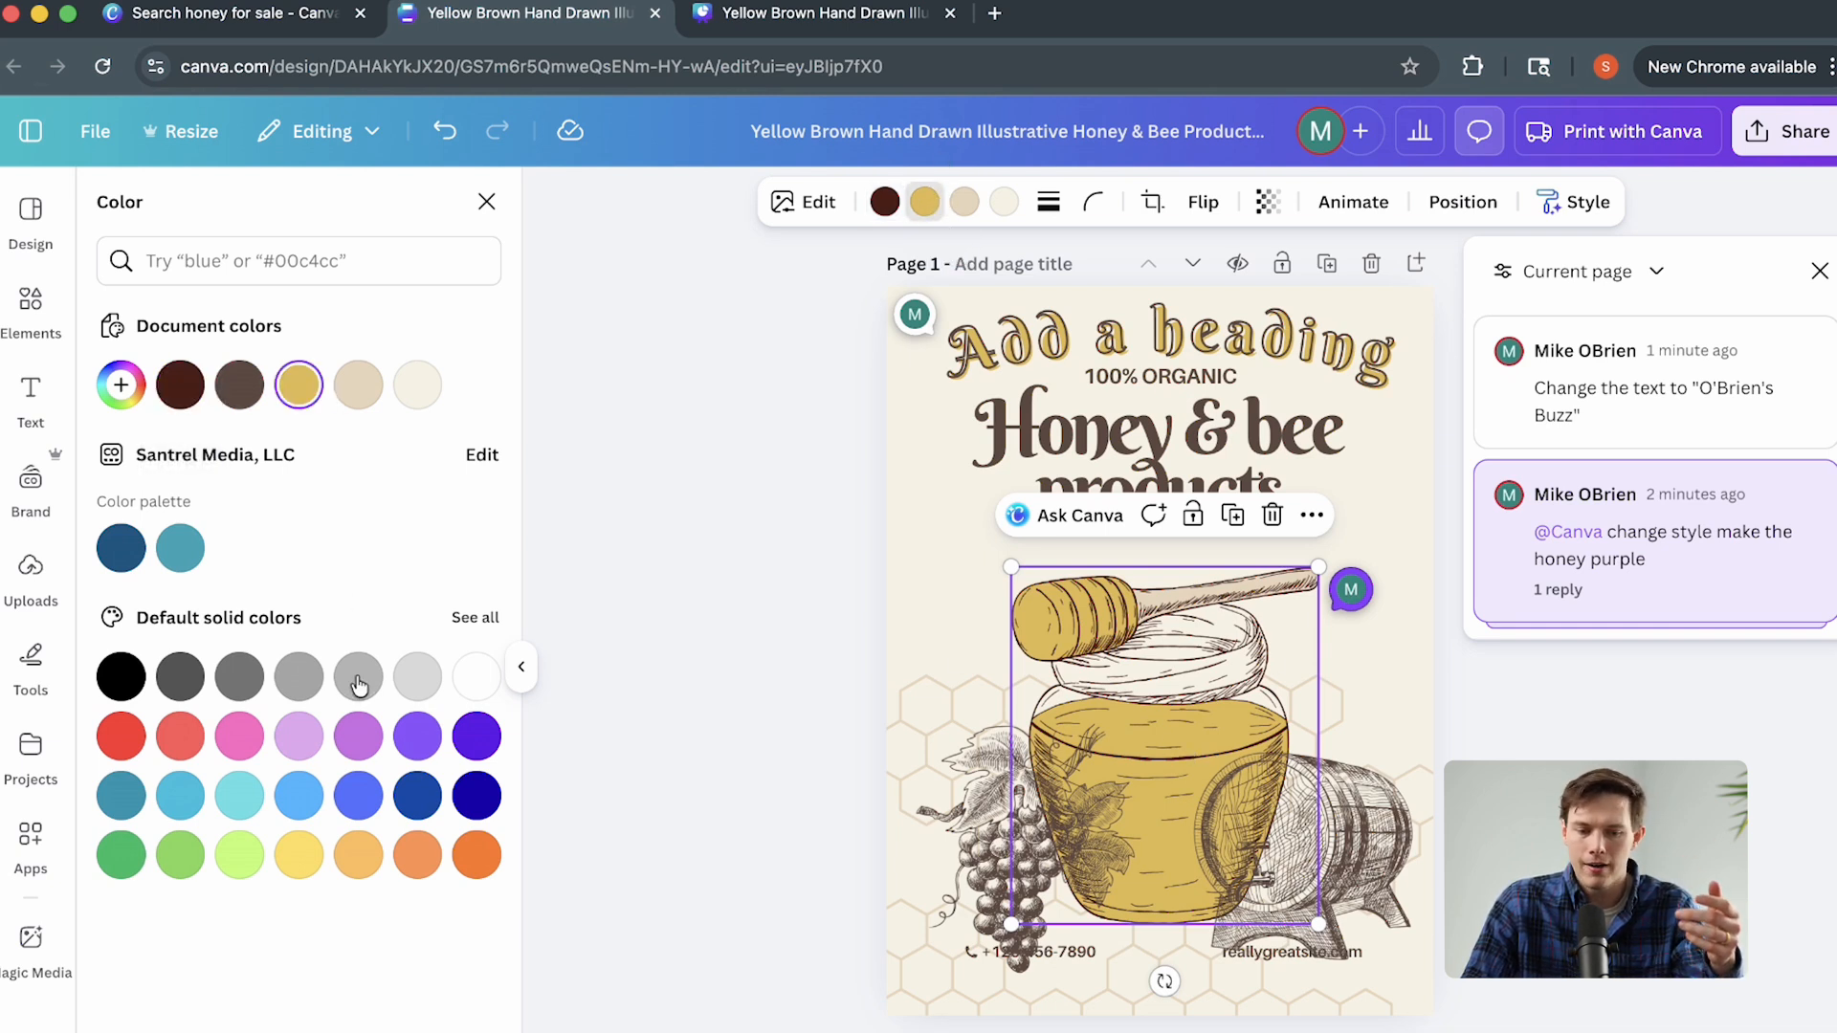
{"action": "left_click", "coordinate": [115, 390]}
{"action": "left_click_drag", "start_coordinate": [308, 612], "coordinate": [372, 615]}
{"action": "left_click", "coordinate": [267, 452]}
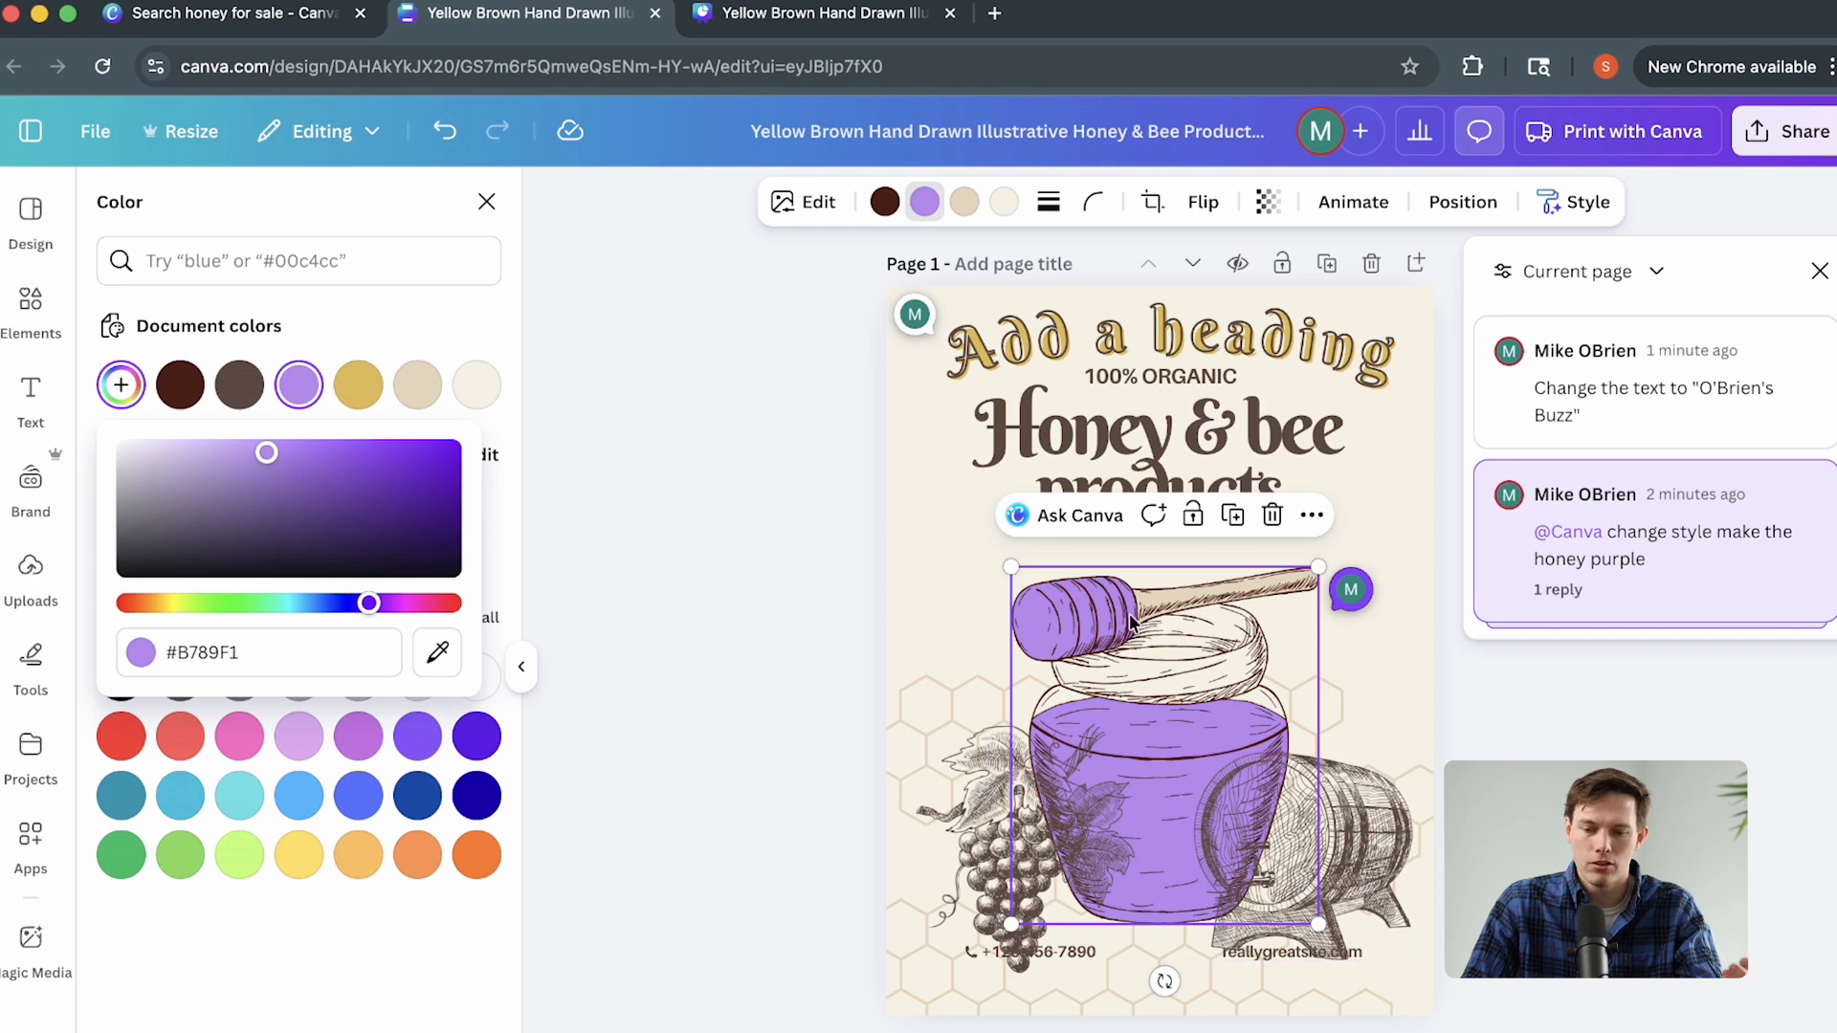
Delete the grapes and barrel illustrations from page 1.
{"action": "left_click", "coordinate": [995, 919]}
{"action": "left_click", "coordinate": [1337, 909]}
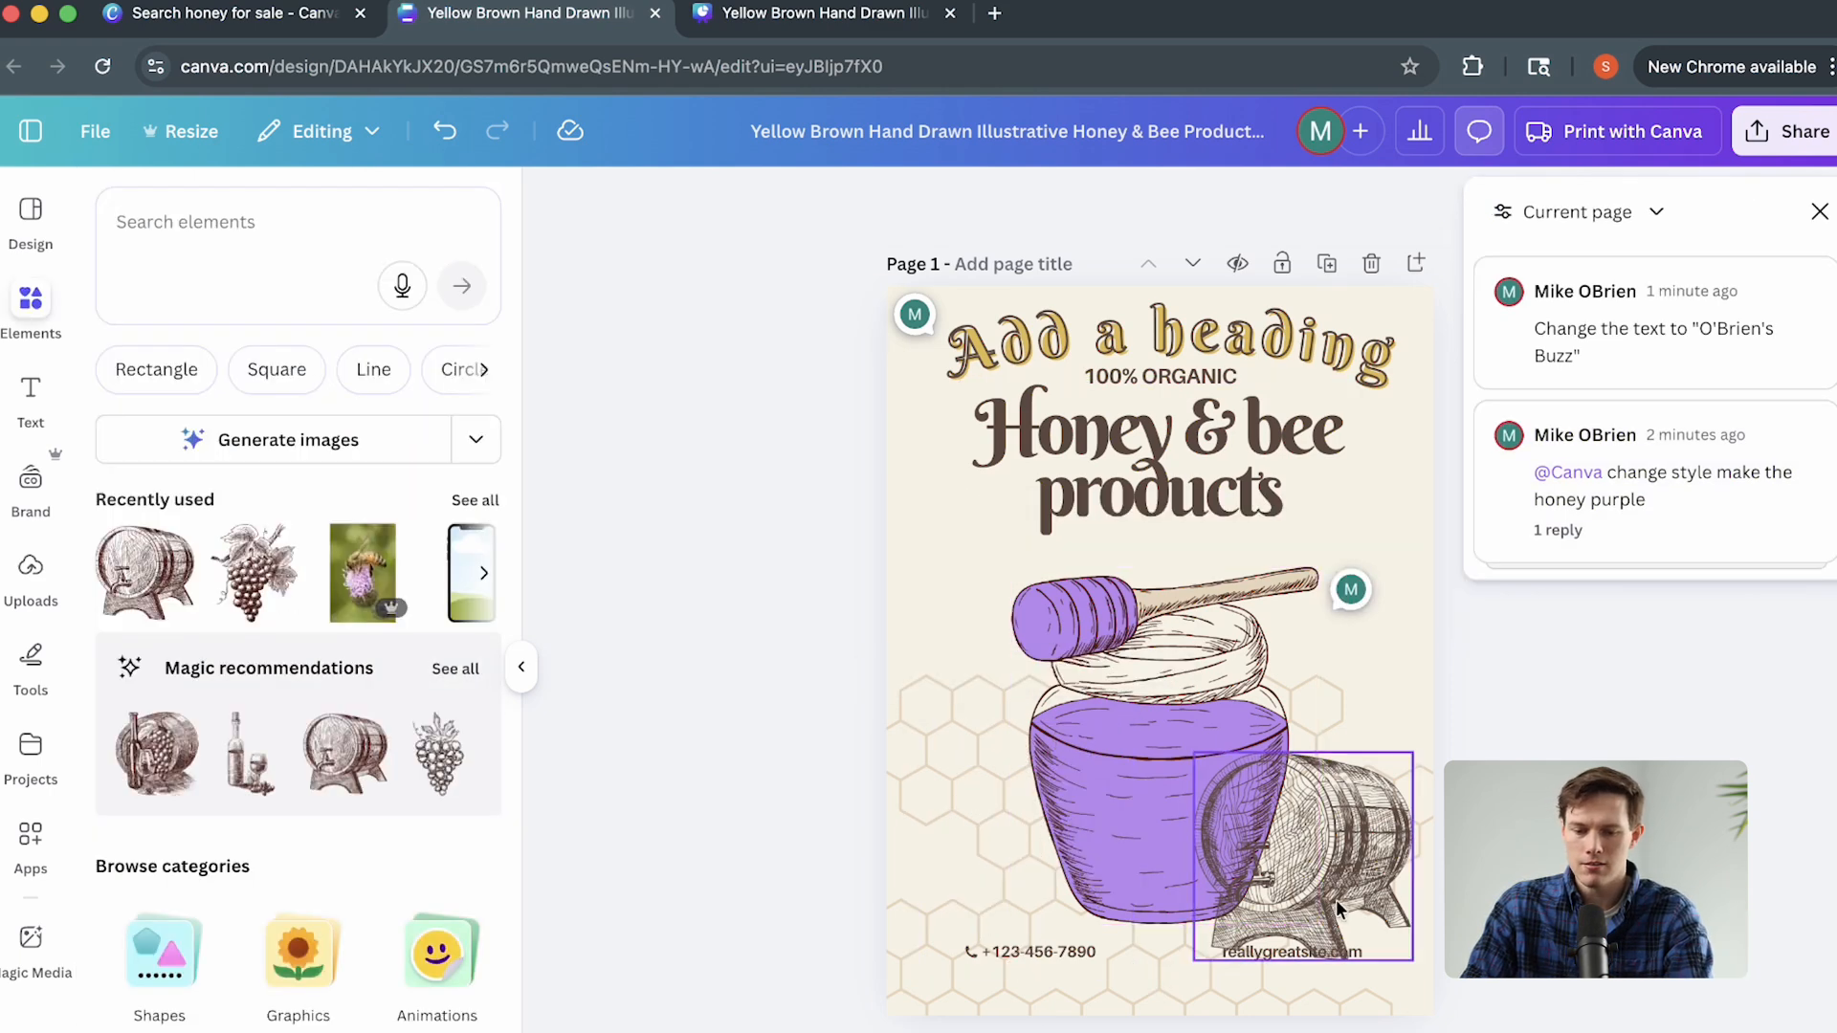
{"action": "key", "text": "Delete"}
Recolor the purple areas of the honey jar with the document's gold.
{"action": "left_click", "coordinate": [1116, 717]}
{"action": "left_click", "coordinate": [924, 202]}
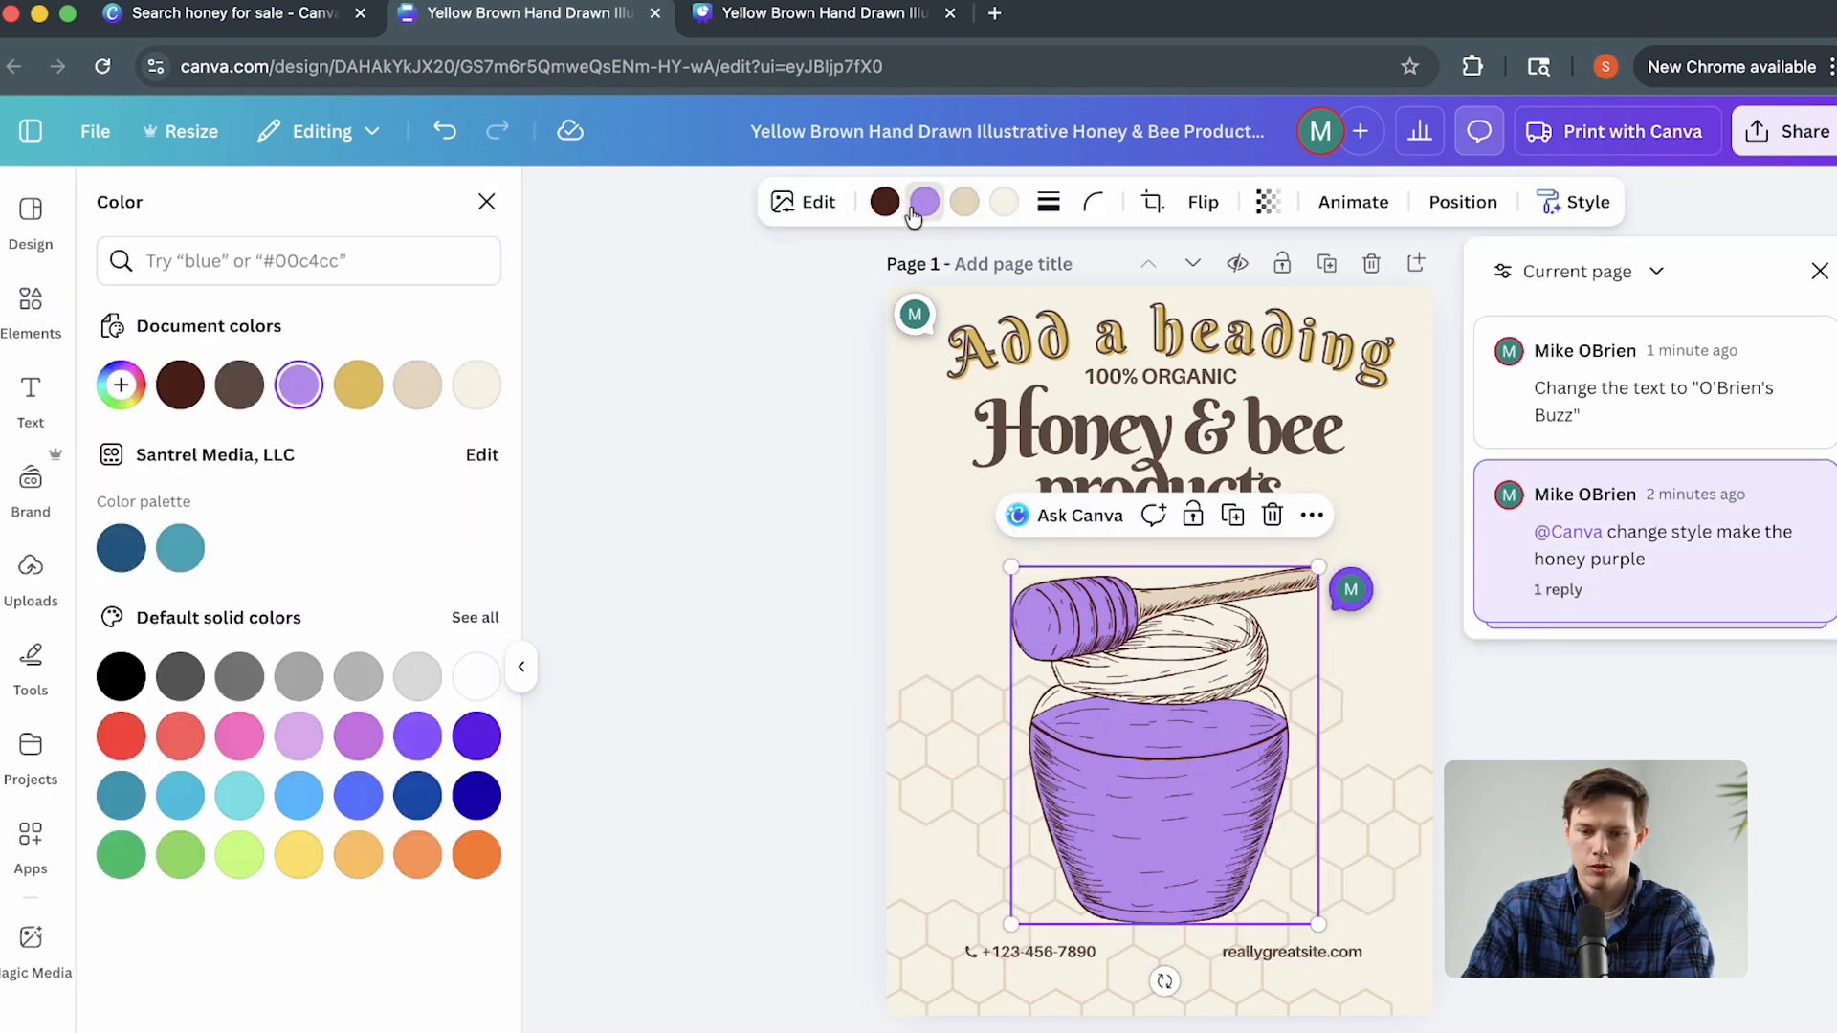
{"action": "left_click", "coordinate": [358, 385]}
{"action": "key", "text": "Escape"}
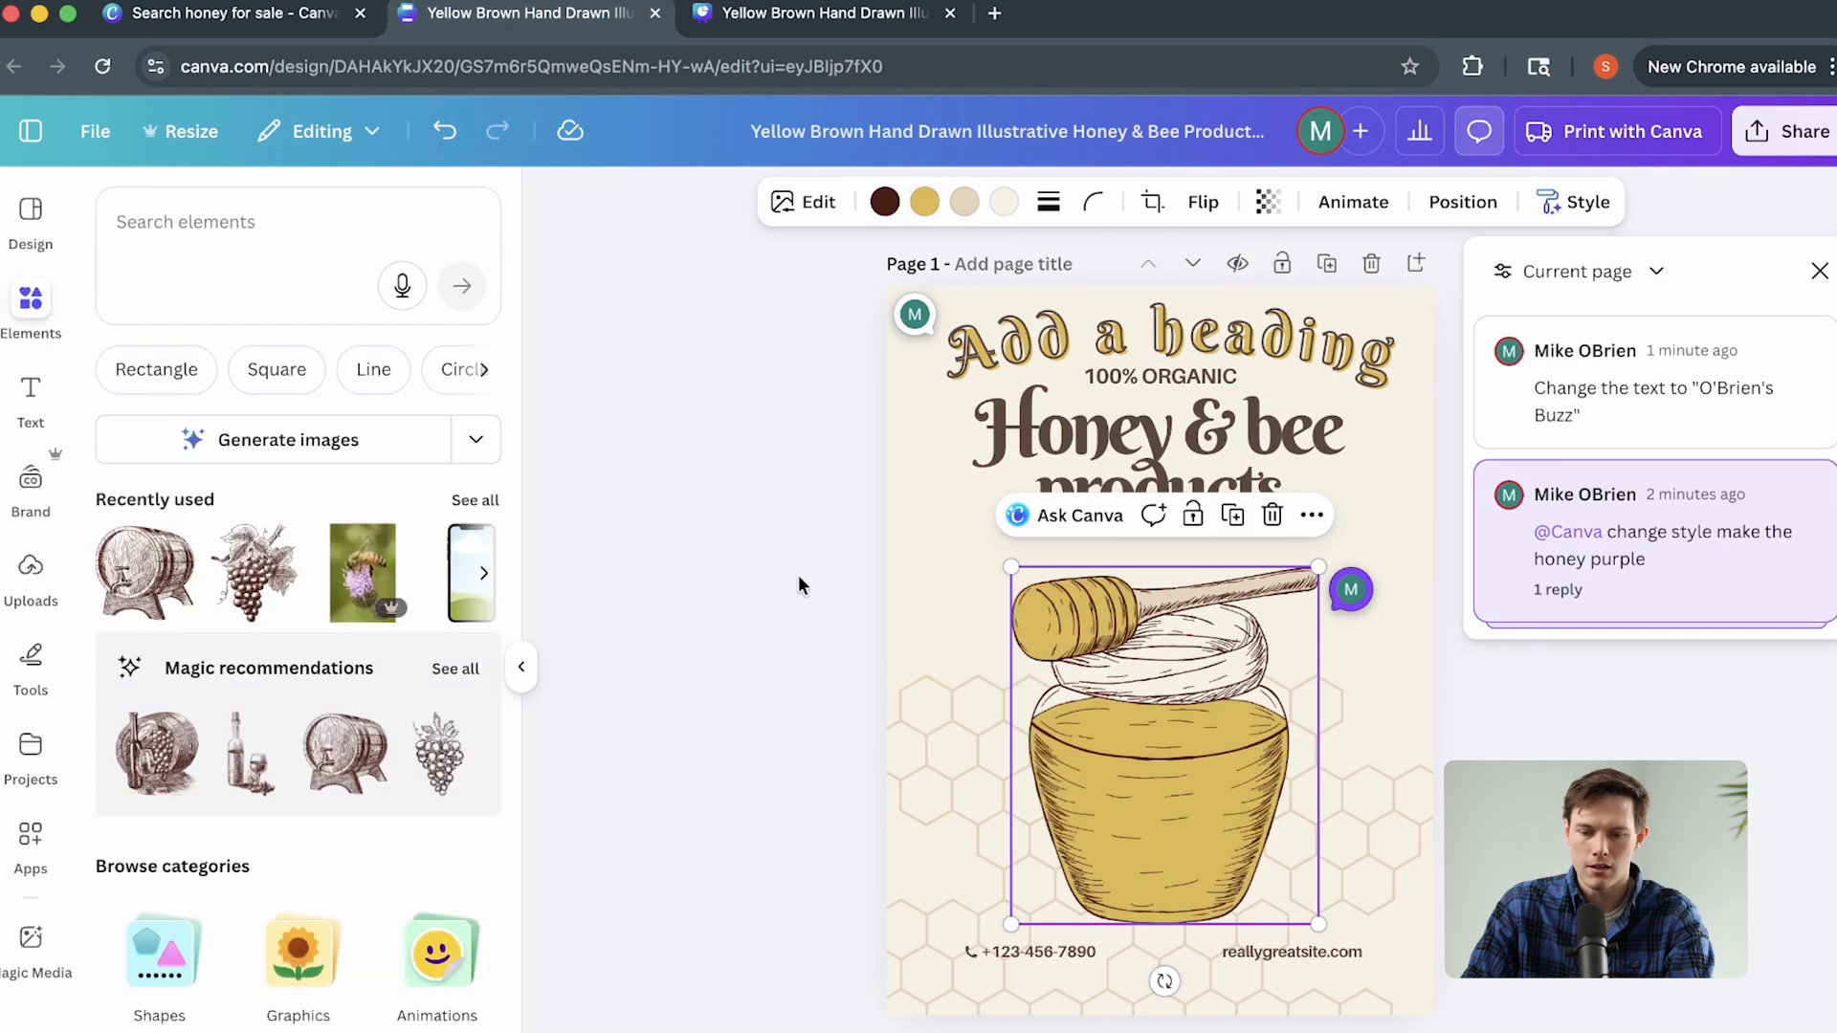
Resolve both comments on page 1 and close the comments list.
{"action": "left_click", "coordinate": [1647, 326]}
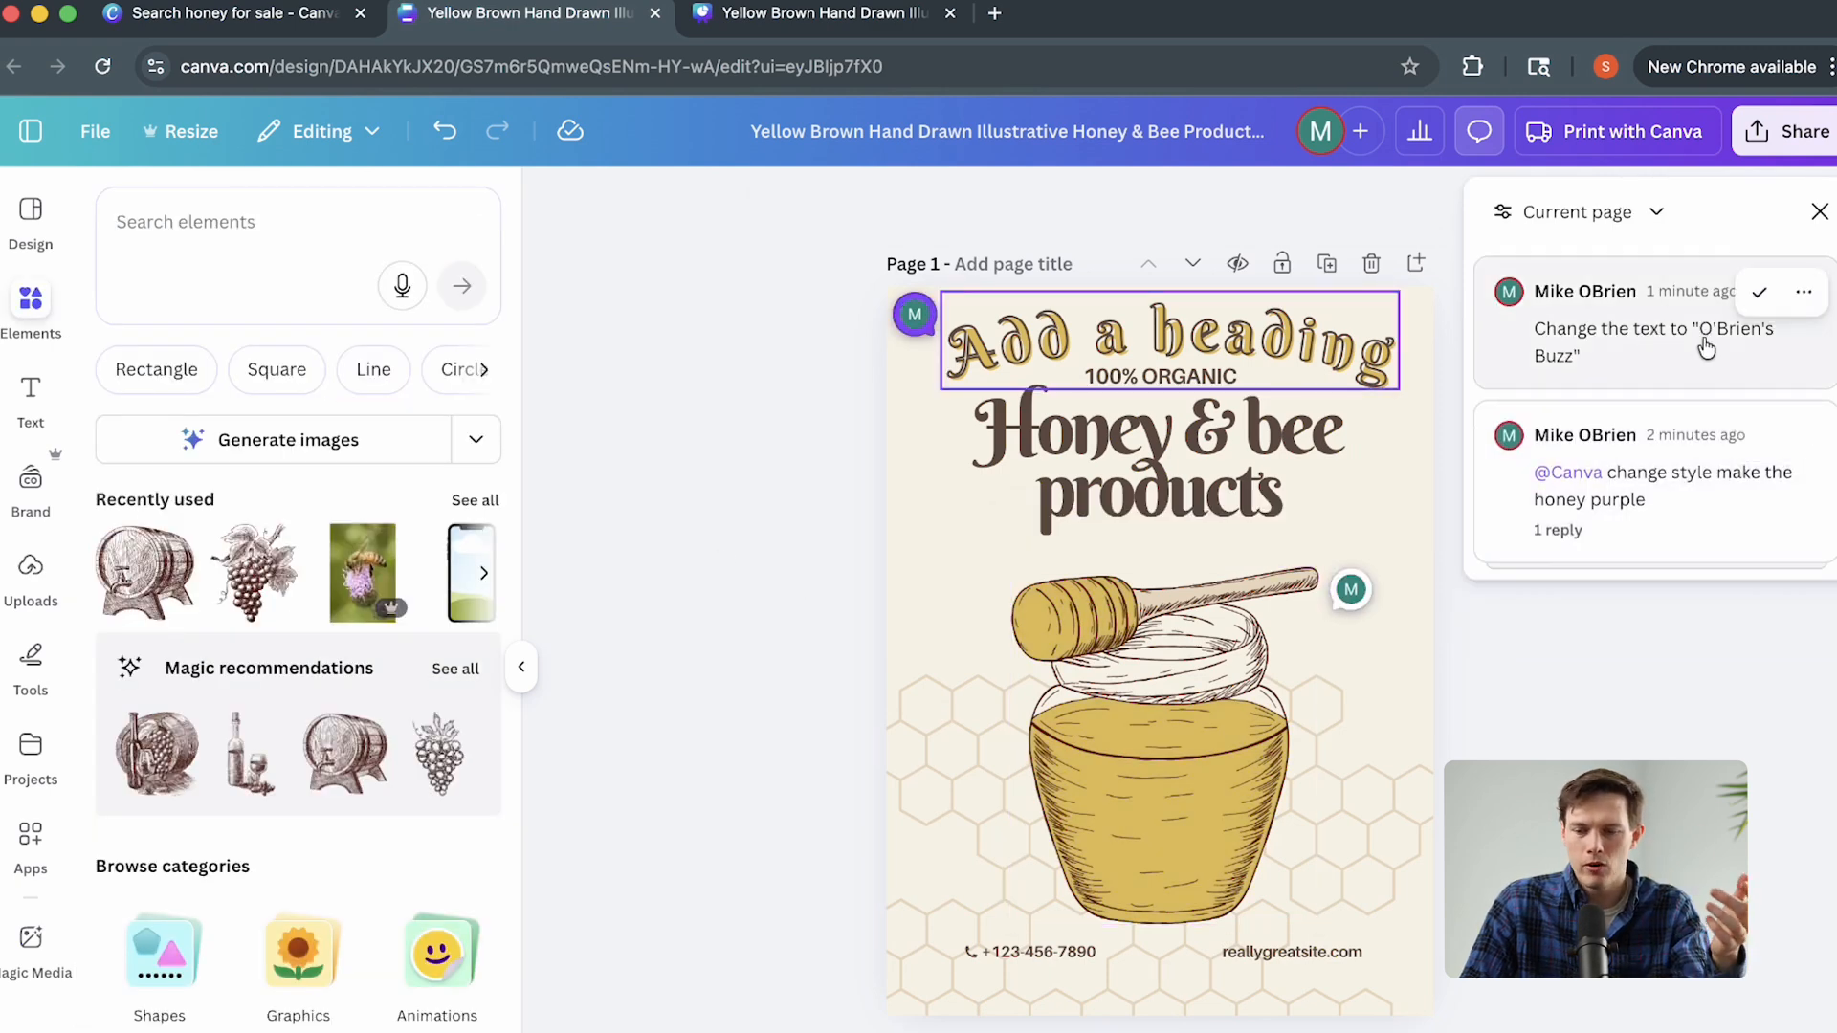
{"action": "left_click", "coordinate": [1761, 292]}
{"action": "left_click", "coordinate": [1761, 290]}
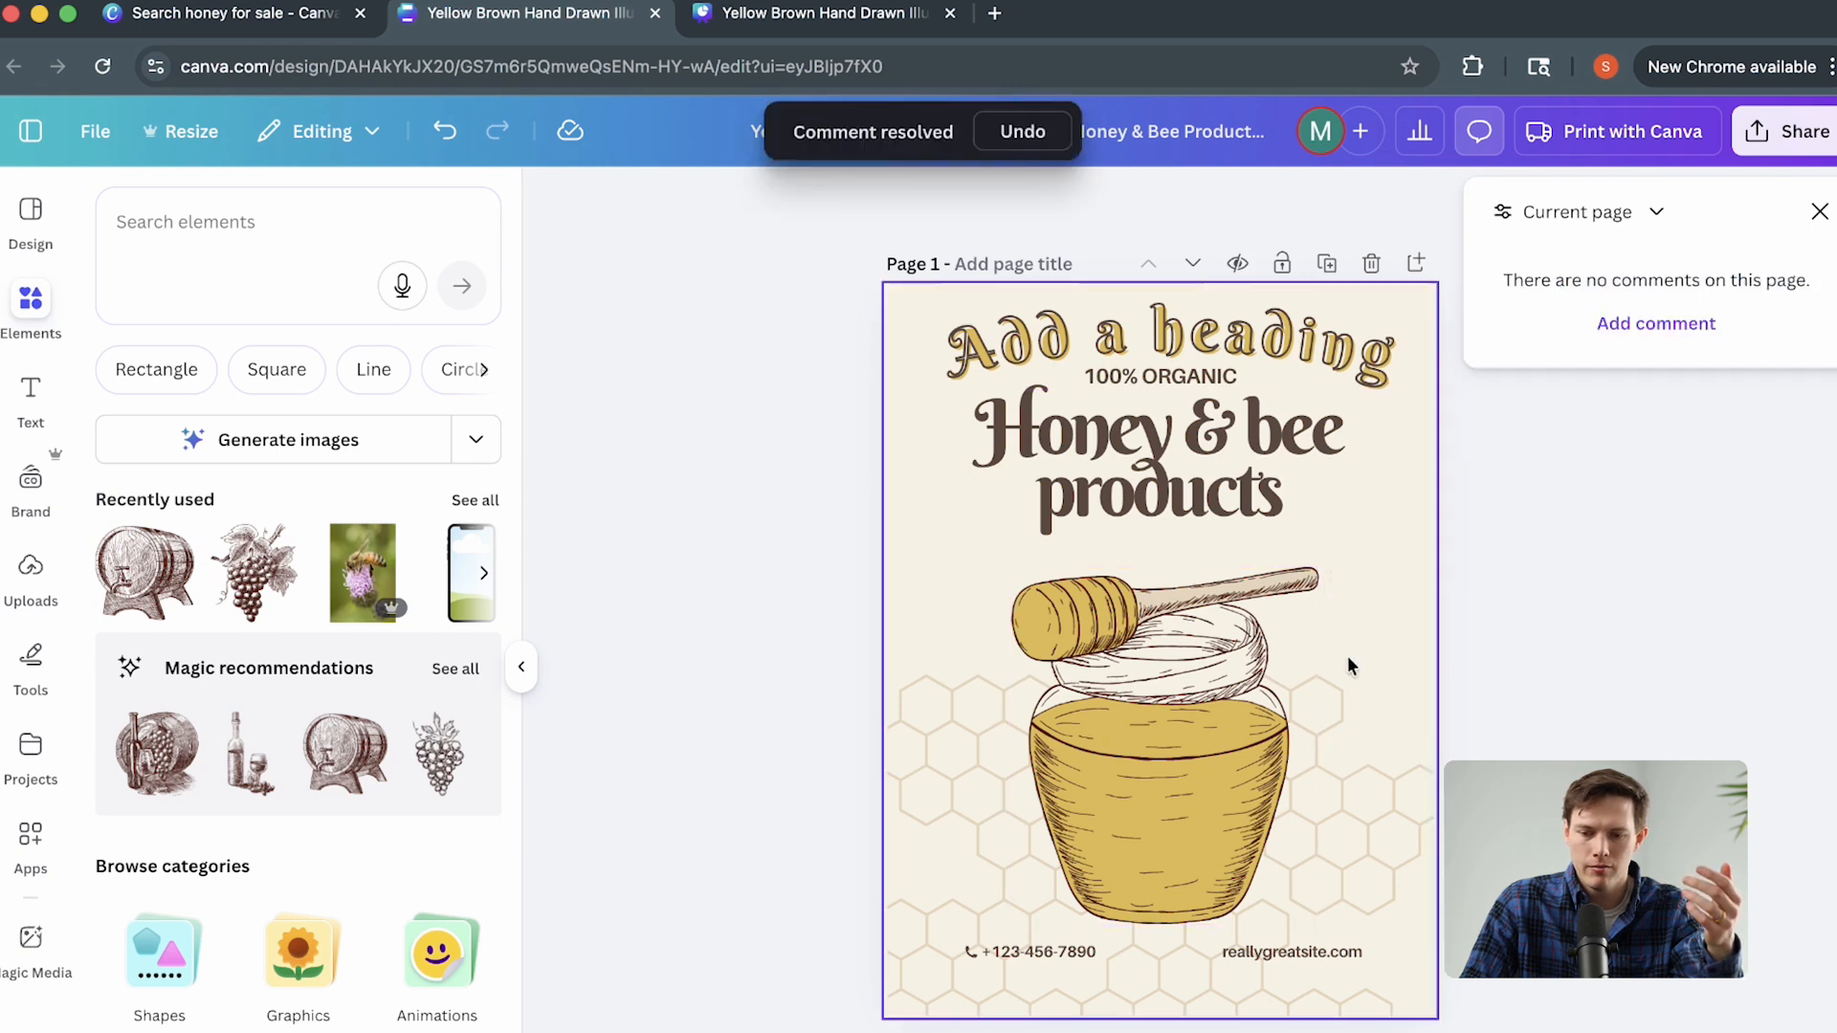
{"action": "left_click", "coordinate": [1816, 210]}
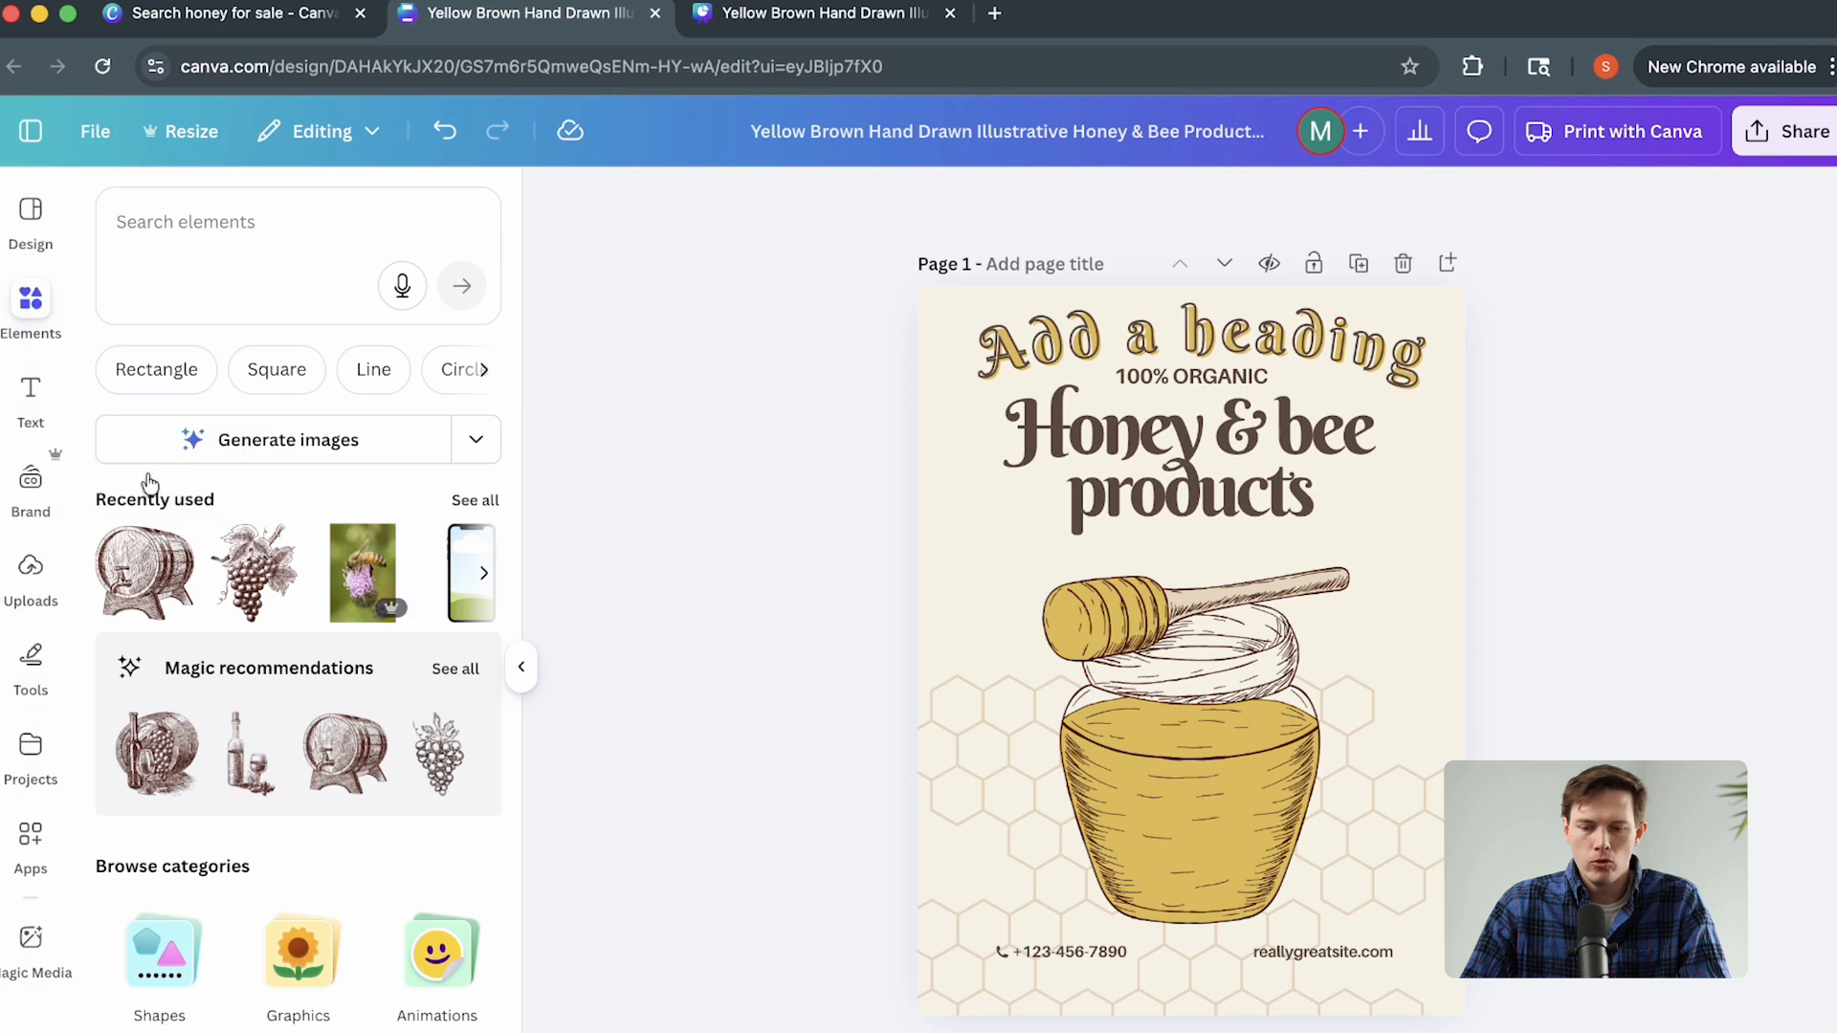
Search the elements for "honey bee" and place the gold line-art bee graphic over the poster title.
{"action": "left_click", "coordinate": [246, 222]}
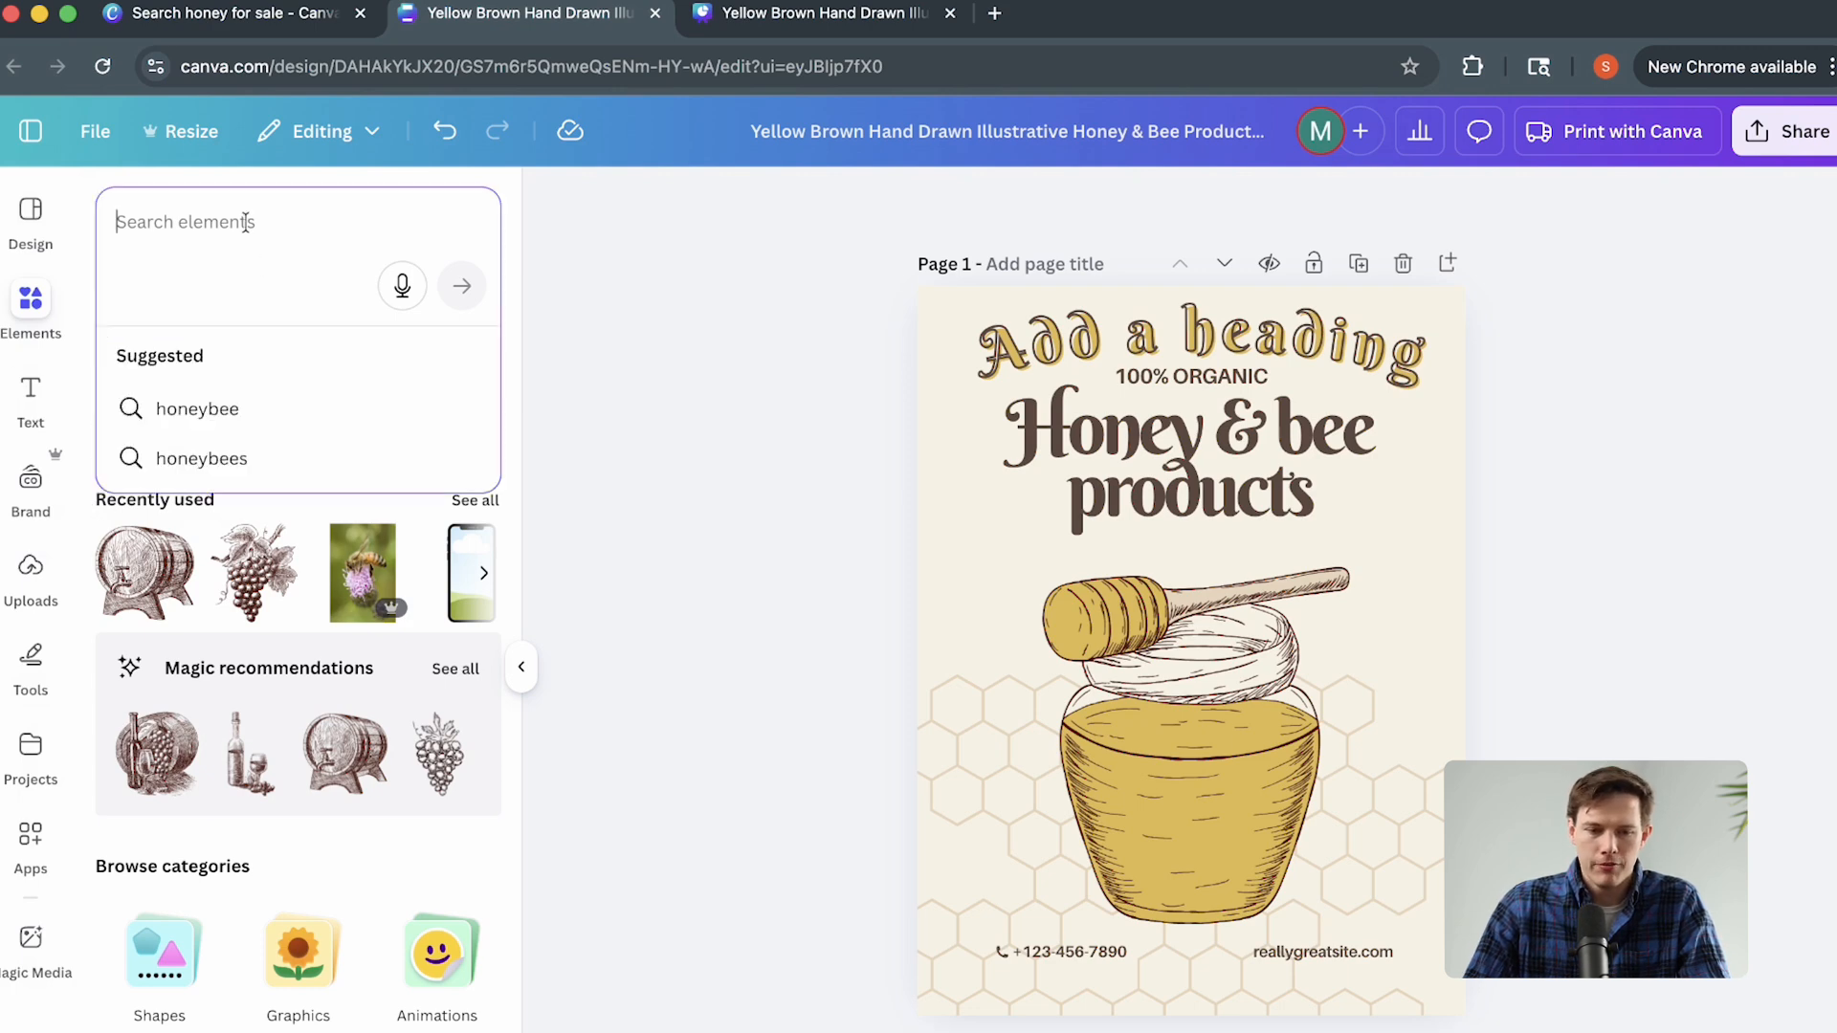
{"action": "type", "text": "honey bee"}
{"action": "key", "text": "Return"}
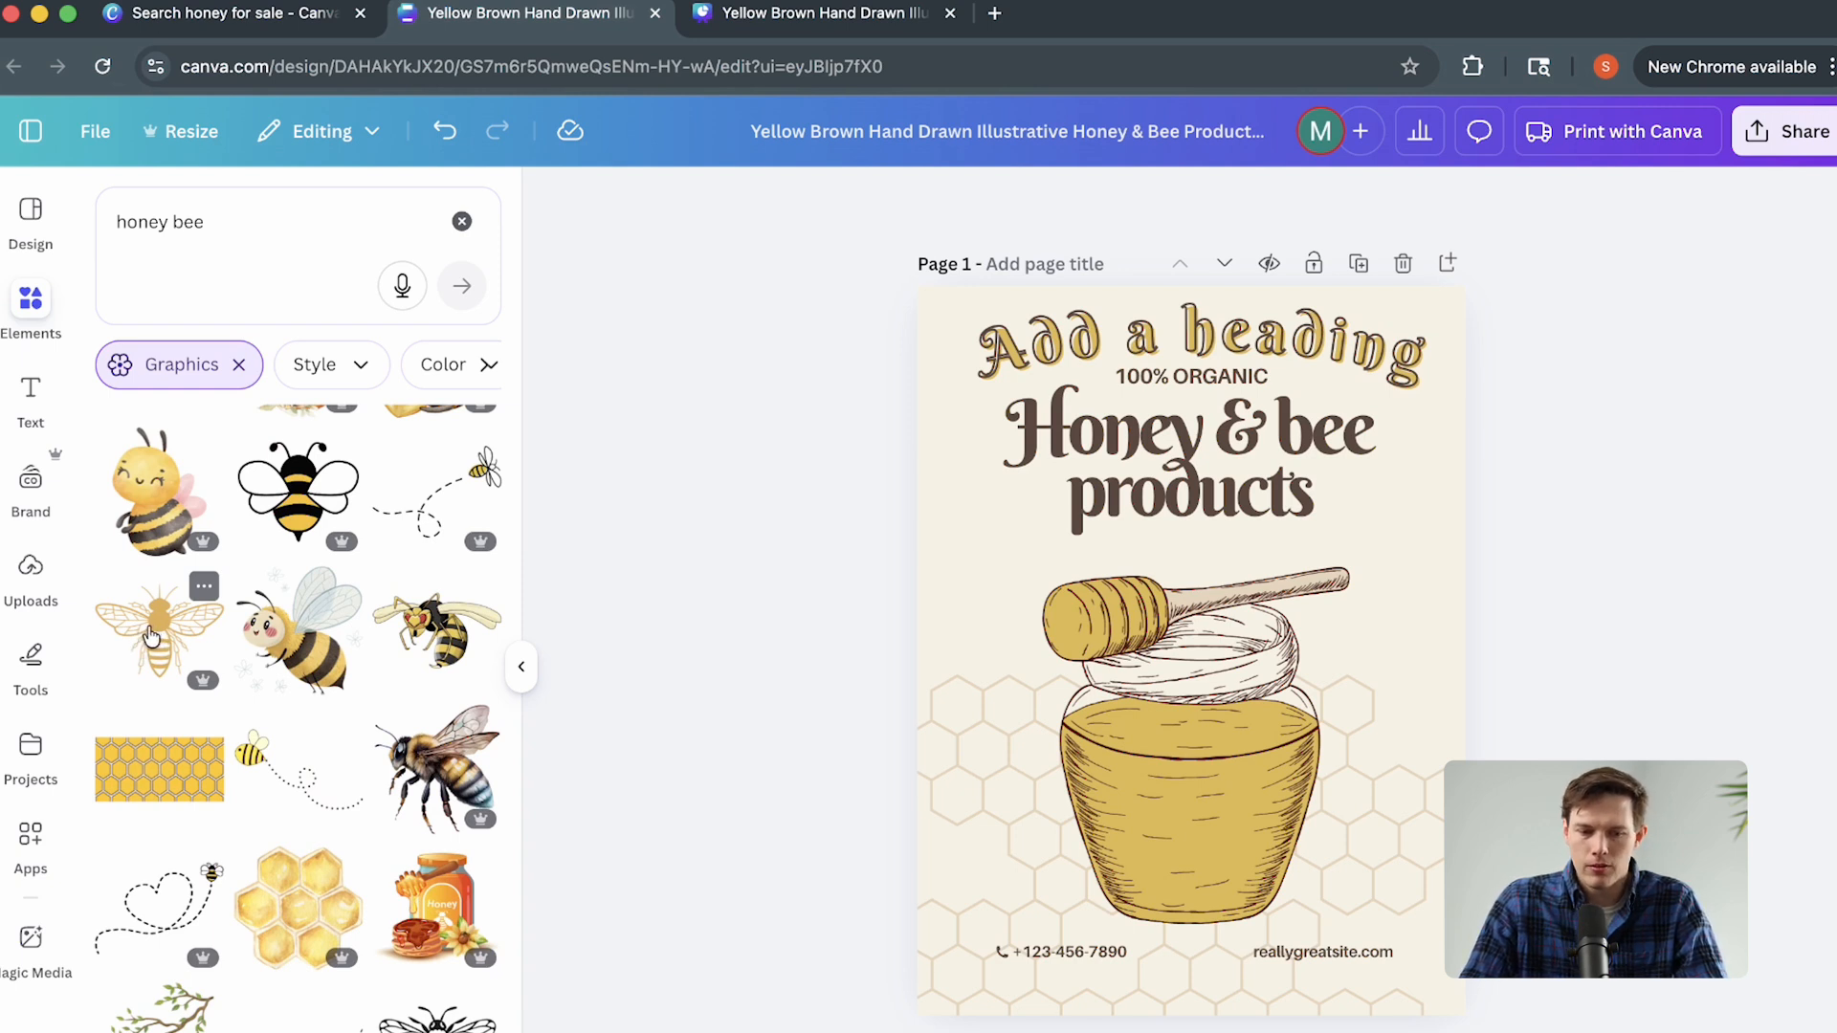
{"action": "left_click_drag", "start_coordinate": [151, 637], "coordinate": [1173, 483]}
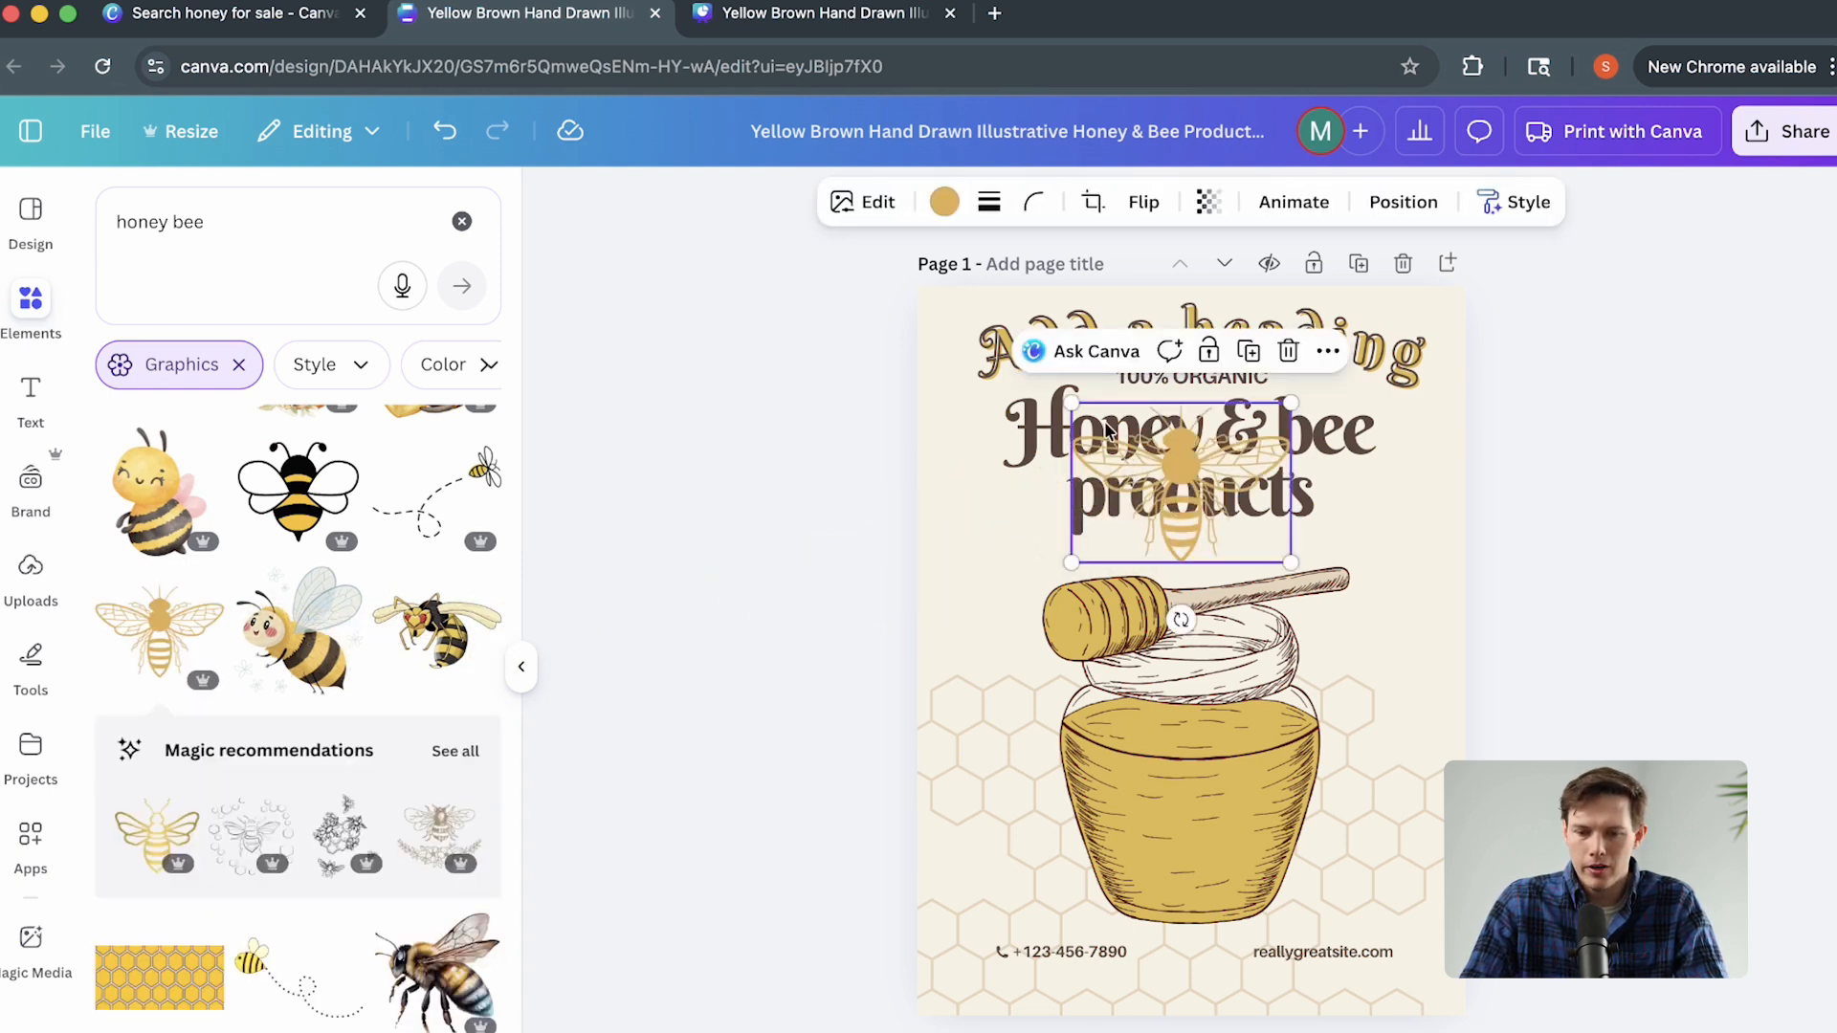
Enlarge the bee to about the poster's full width and position it over the upper half, behind the heading area.
{"action": "left_click_drag", "start_coordinate": [1072, 402], "coordinate": [919, 290]}
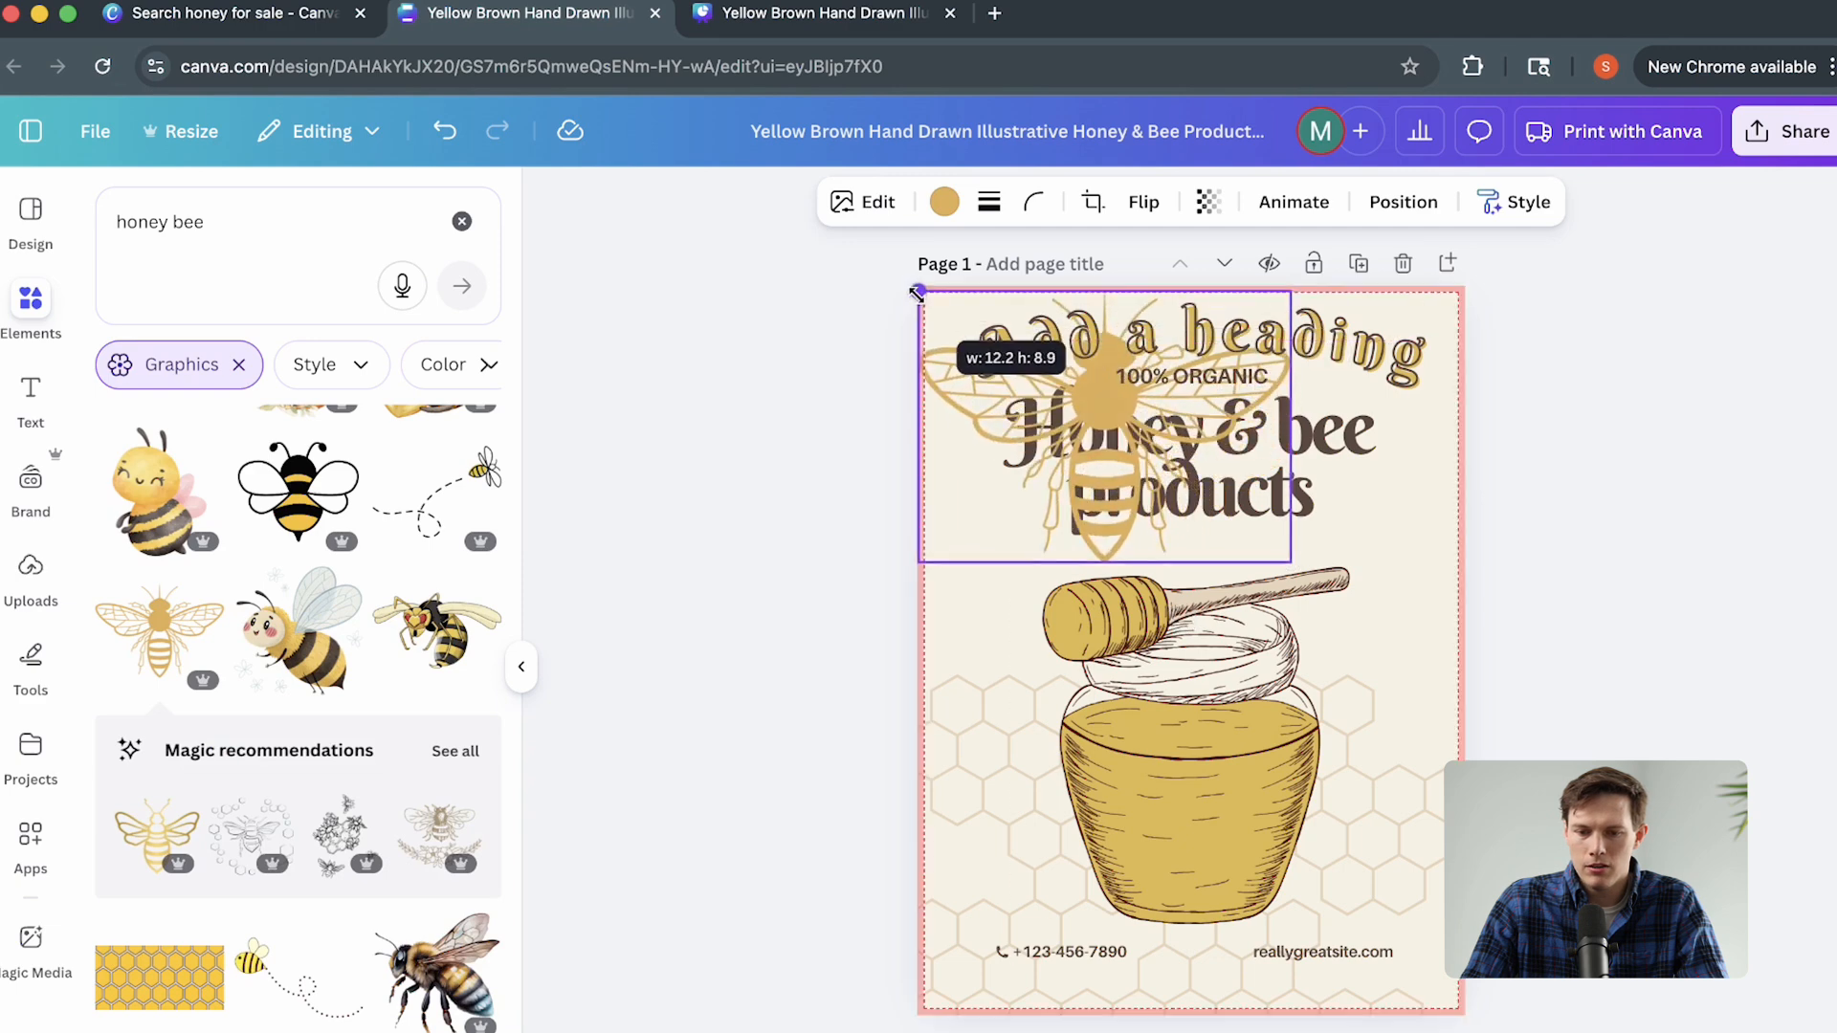
{"action": "left_click_drag", "start_coordinate": [1291, 563], "coordinate": [1459, 685]}
{"action": "left_click_drag", "start_coordinate": [1198, 451], "coordinate": [1205, 439]}
Recolor the bee graphic with the document's light beige and send it behind all other poster elements.
{"action": "left_click", "coordinate": [943, 200]}
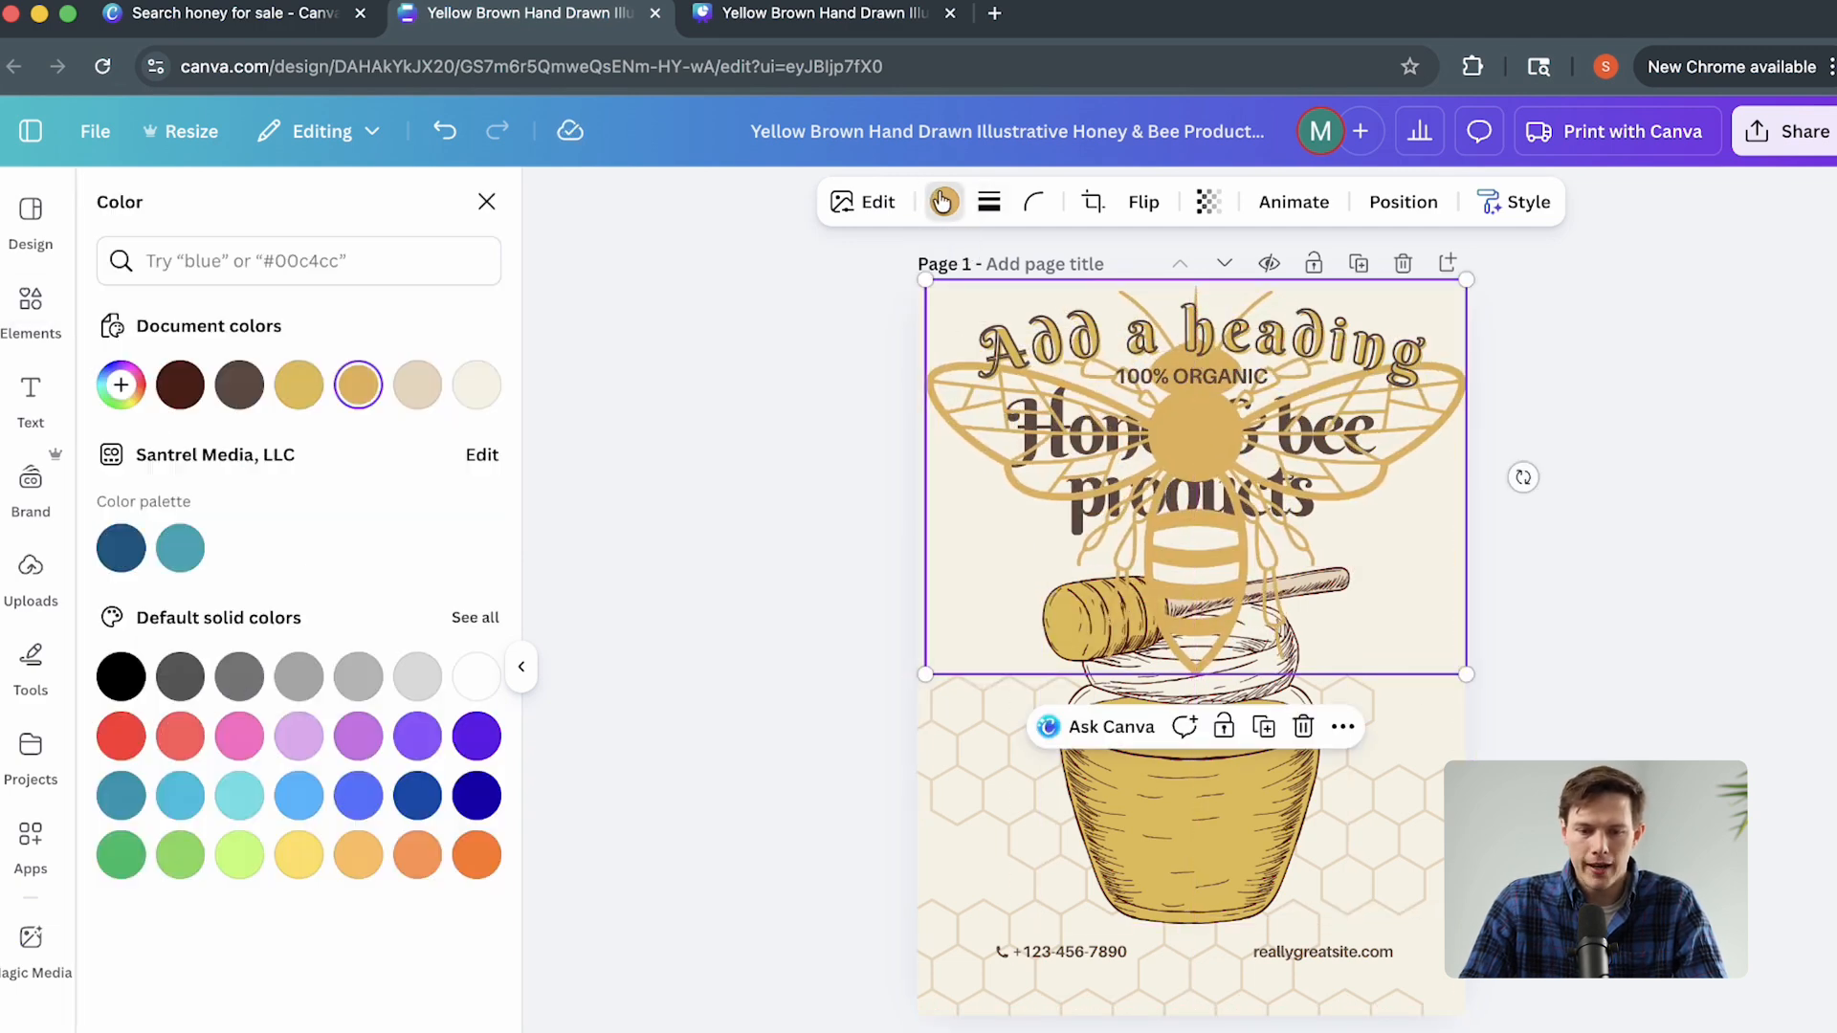
{"action": "left_click", "coordinate": [417, 387]}
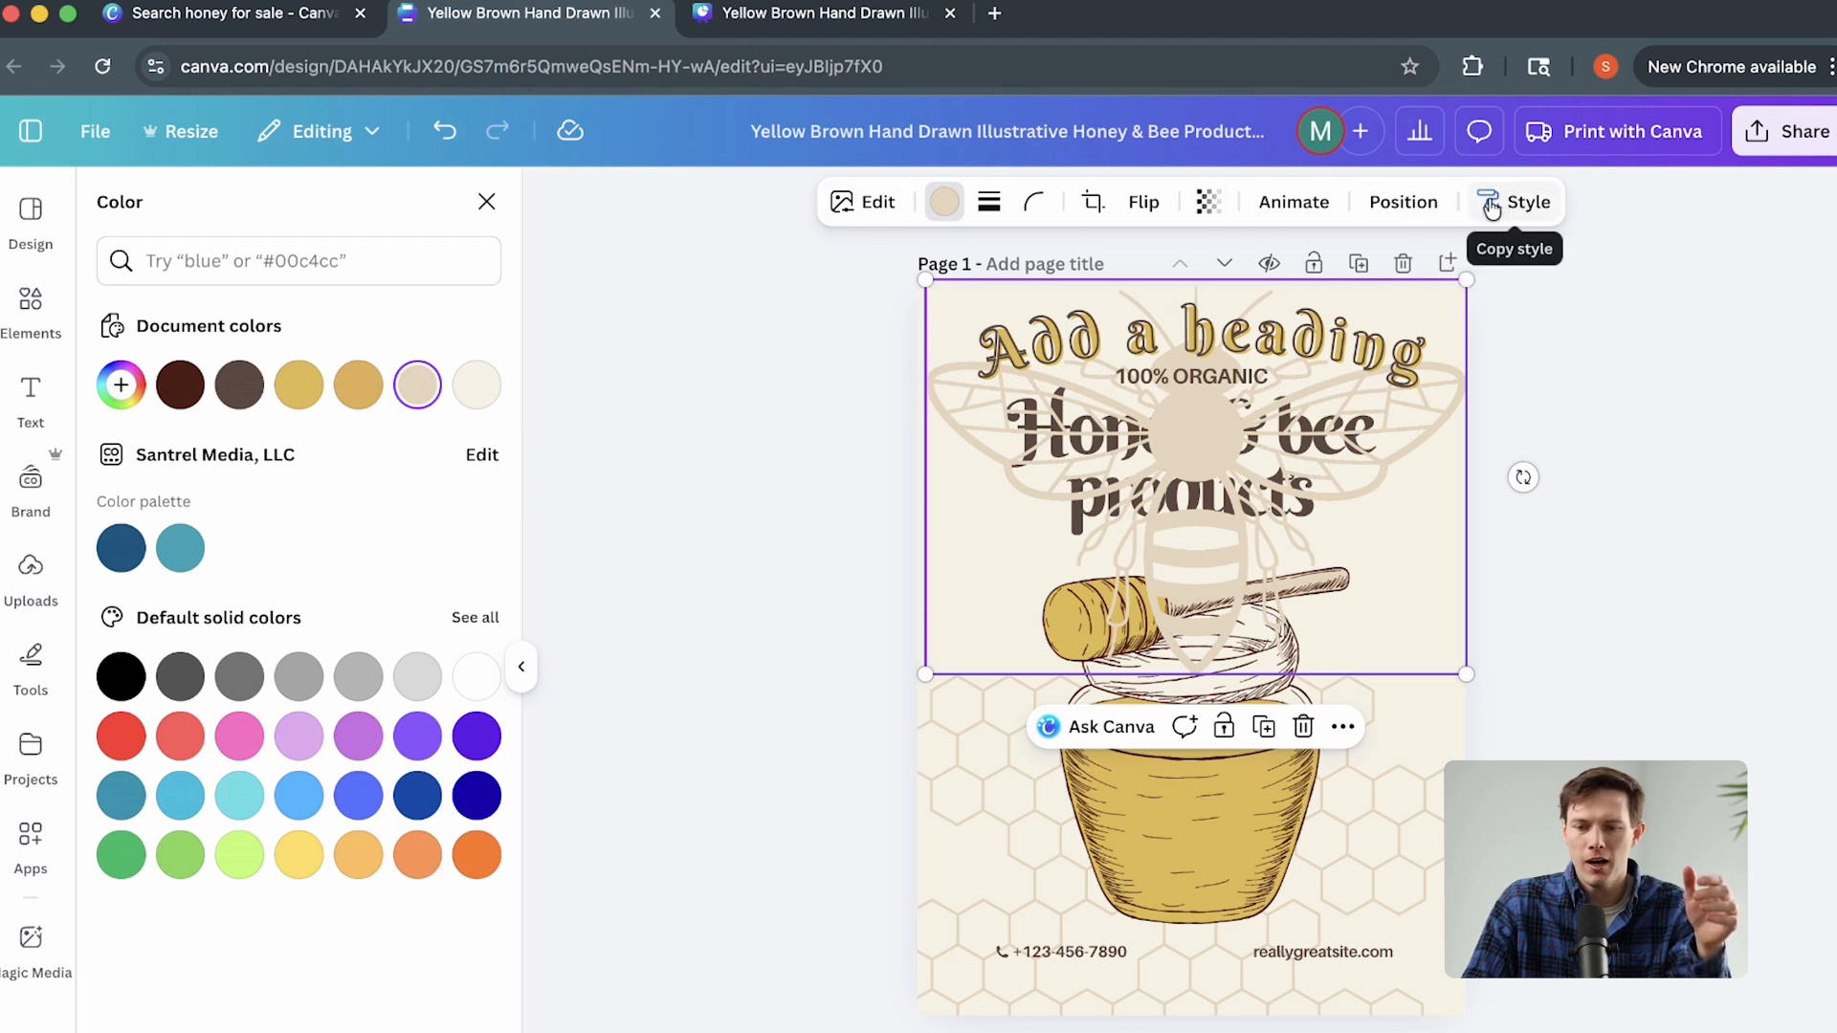
{"action": "left_click", "coordinate": [1417, 205]}
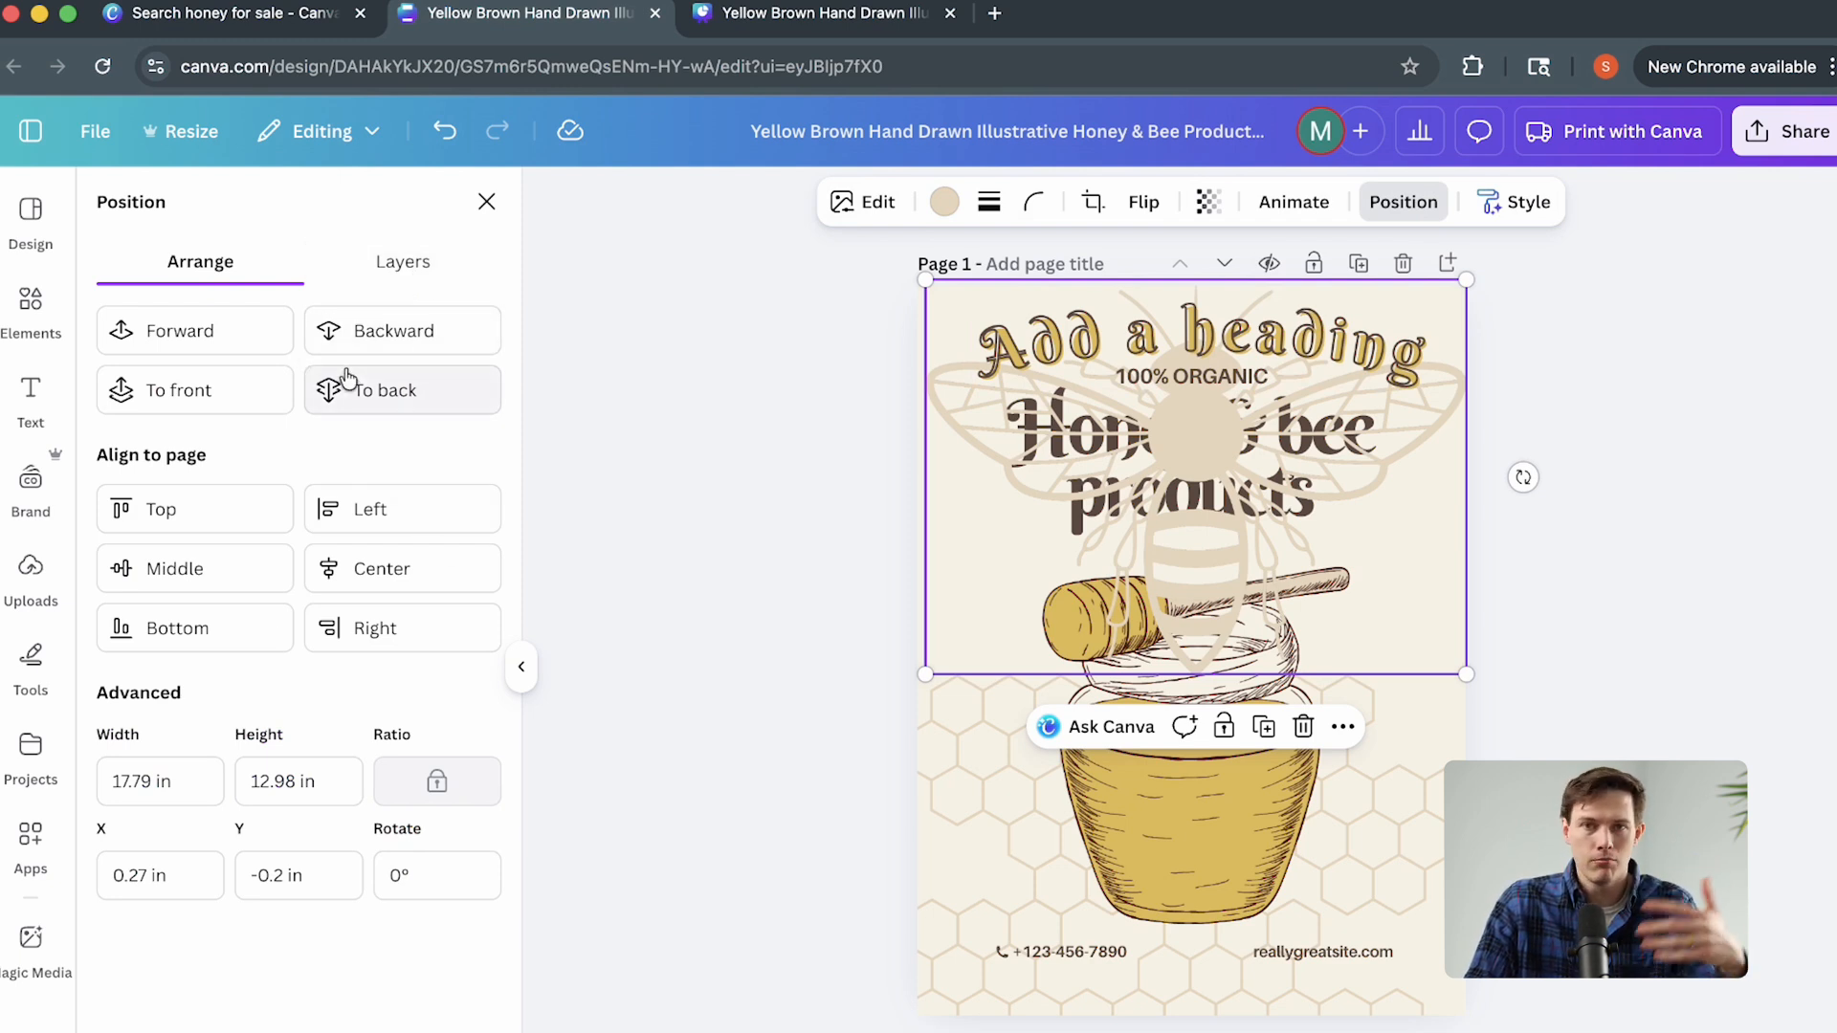
{"action": "left_click", "coordinate": [375, 390]}
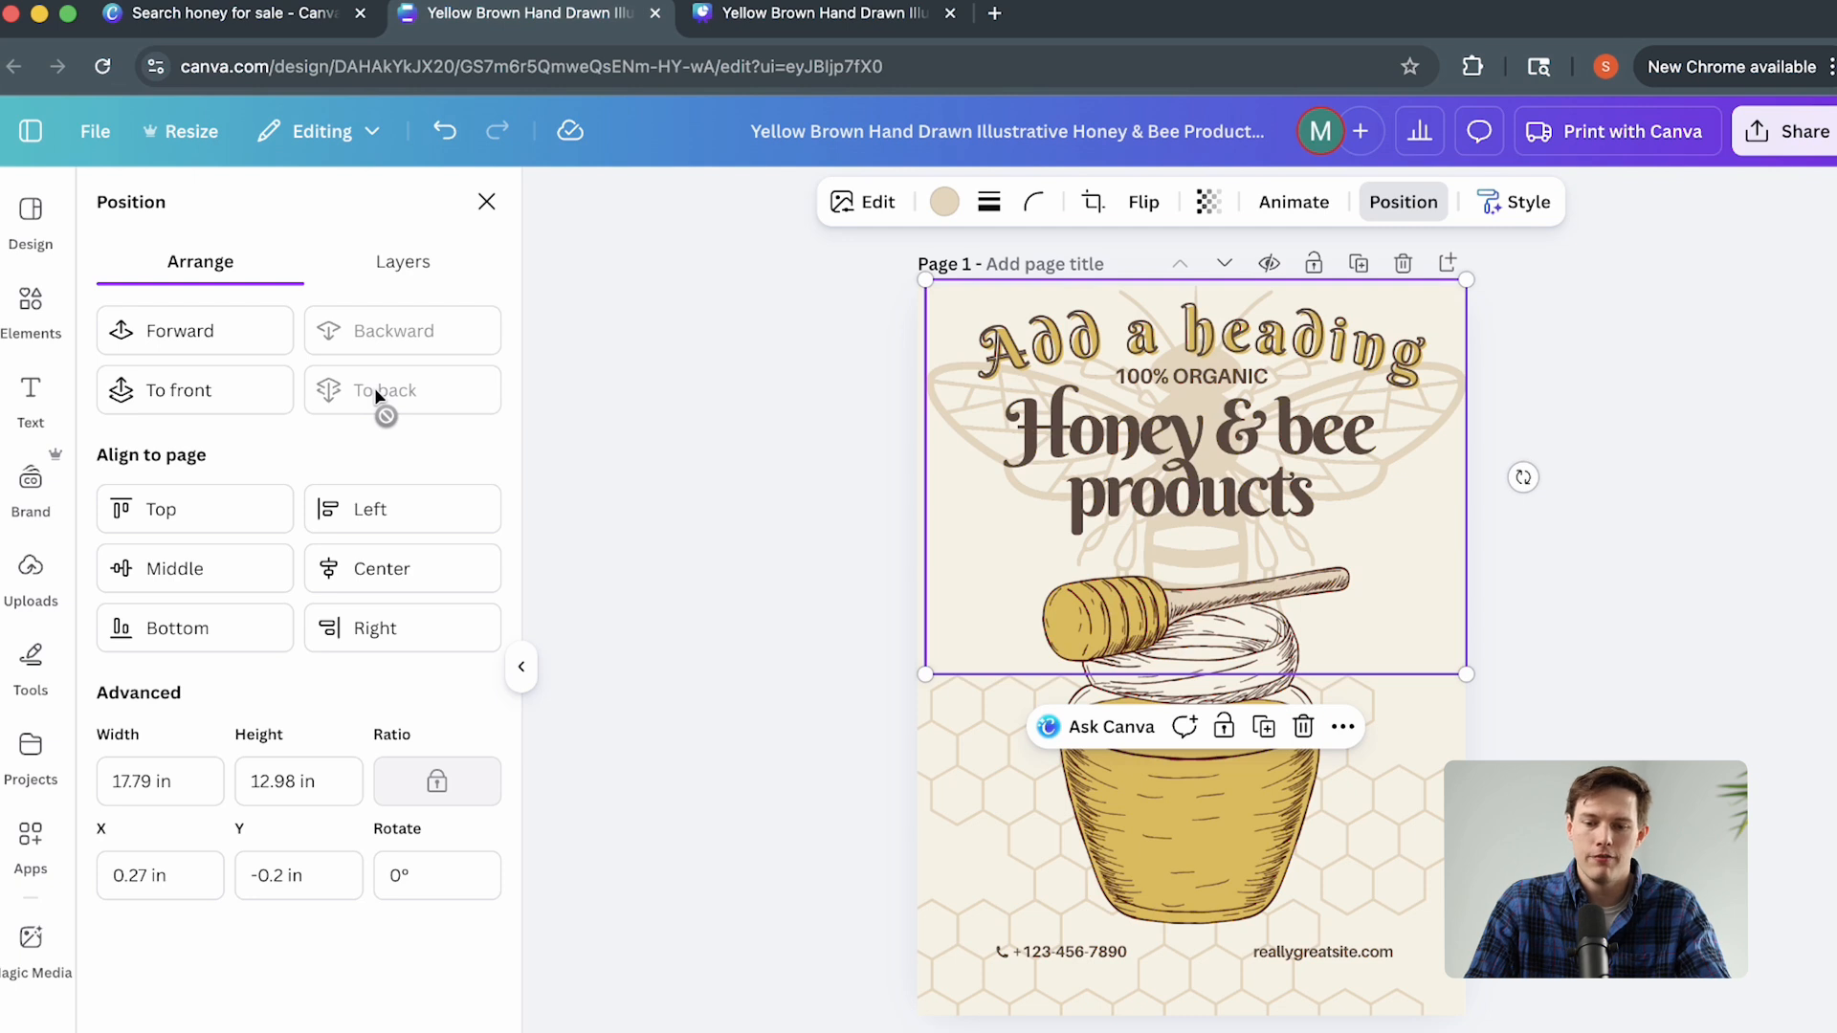
Try the bee's stacking order at the front and one level backward, and return it to the back.
{"action": "left_click", "coordinate": [194, 388]}
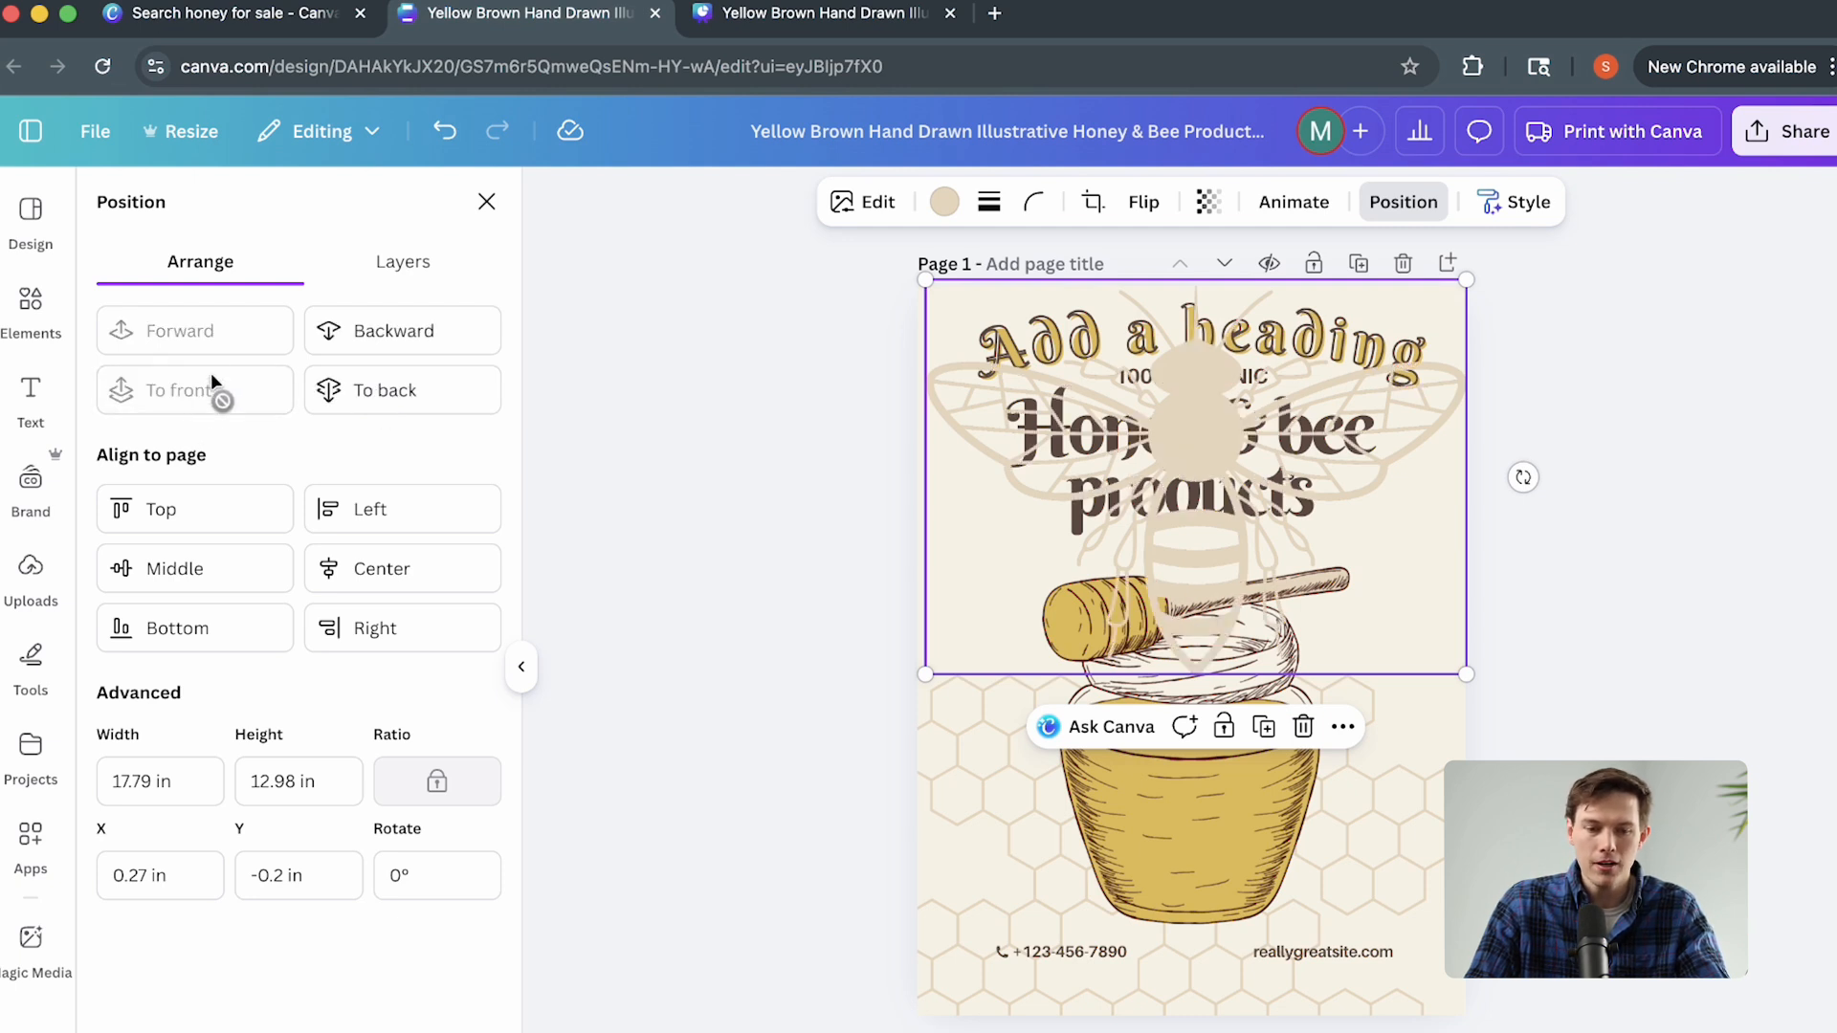
{"action": "left_click", "coordinate": [371, 337]}
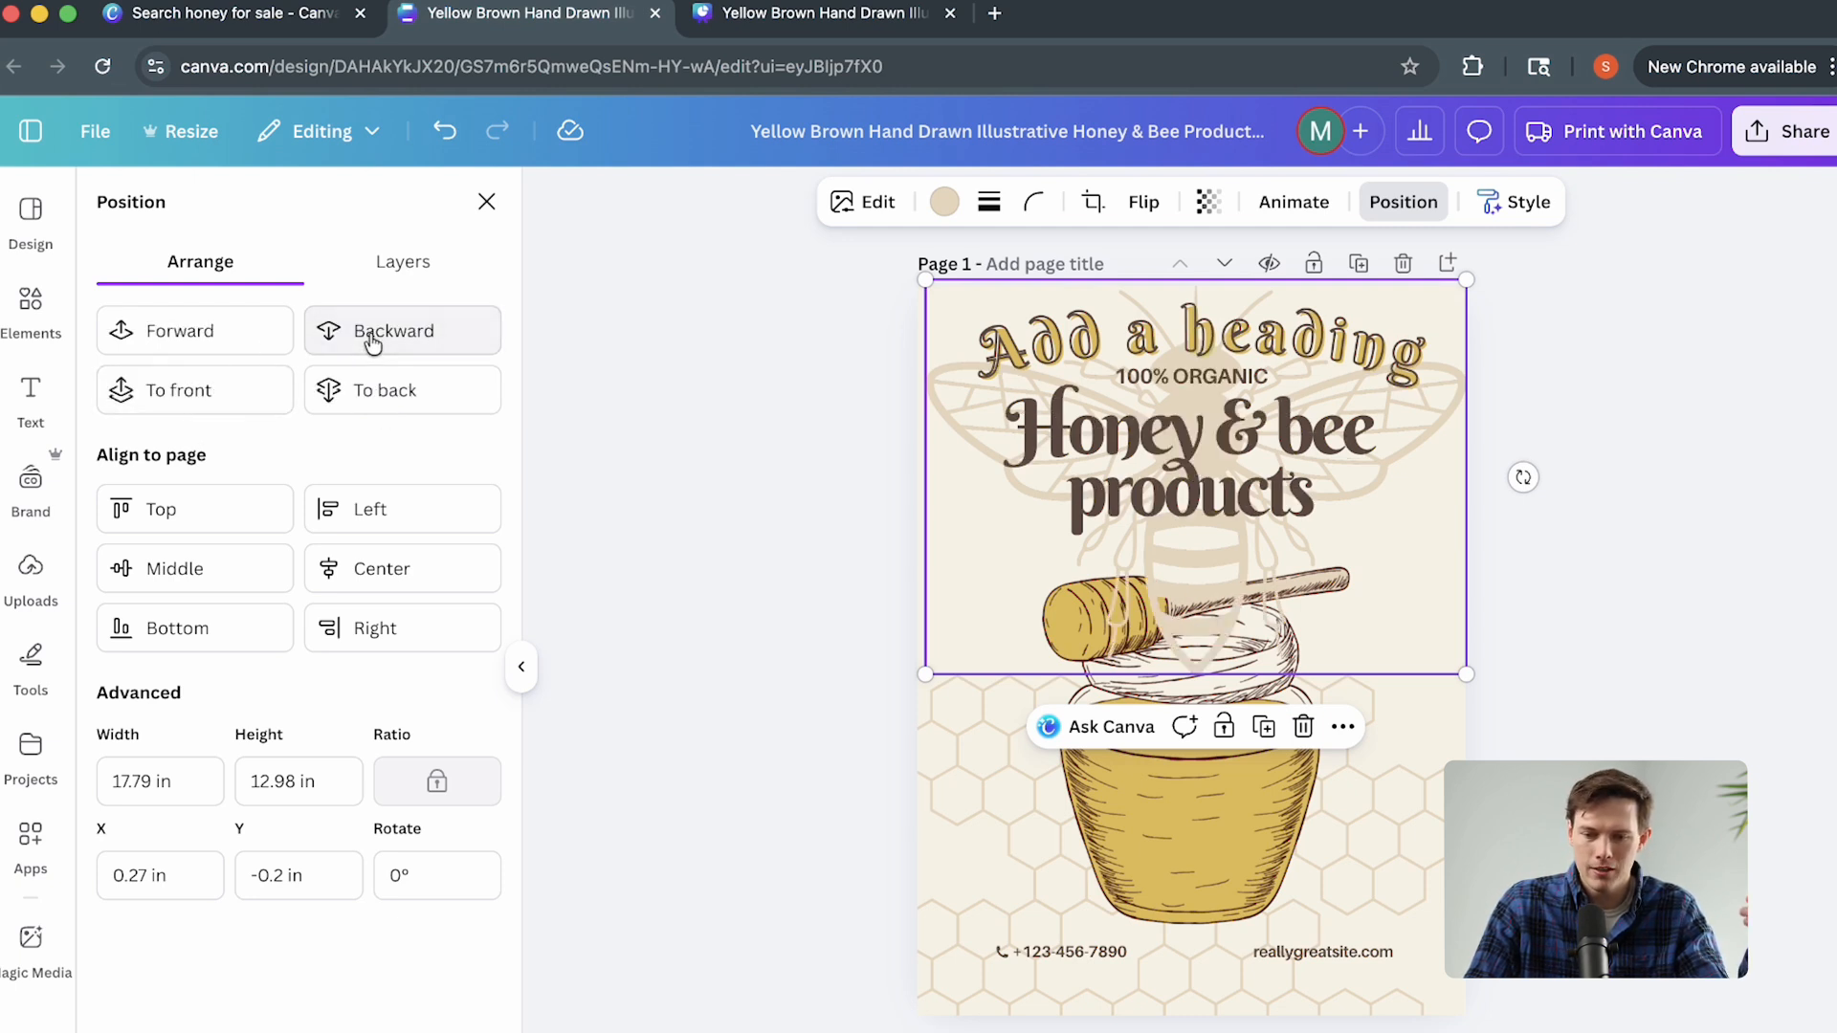
{"action": "left_click", "coordinate": [401, 391]}
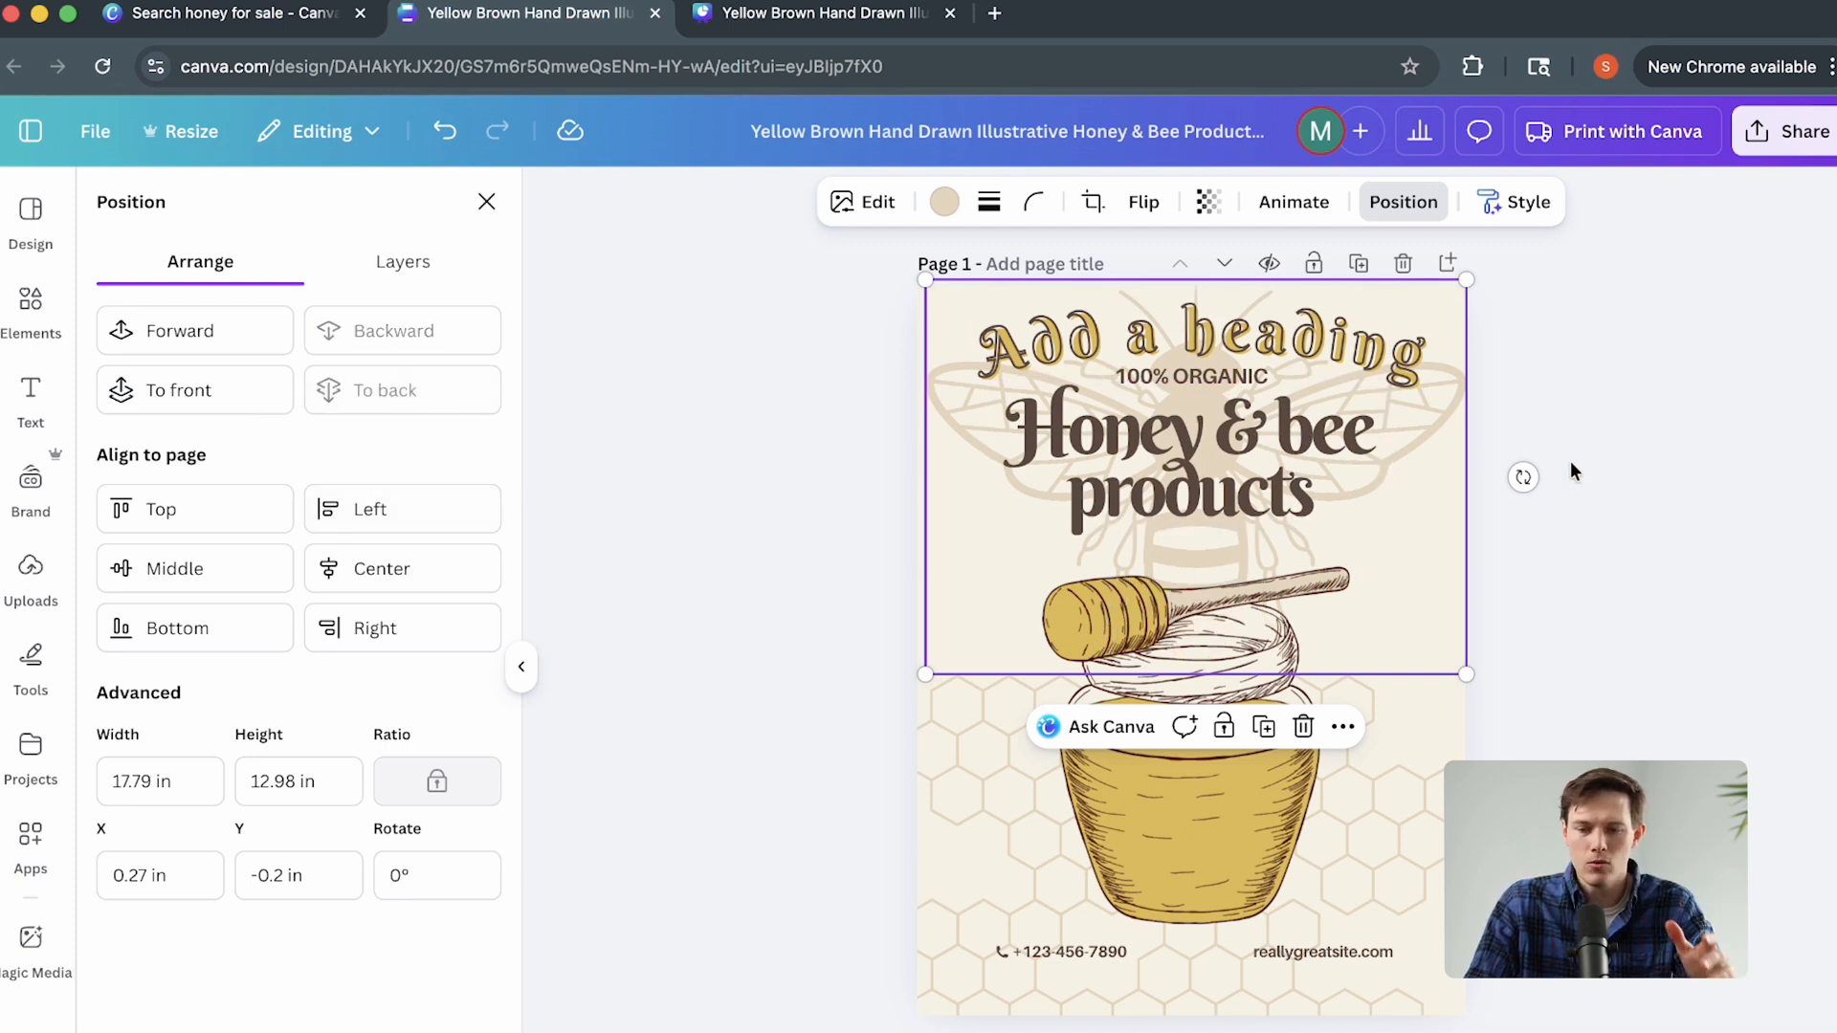
Rotate the bee to about 49° behind the title and close its position settings.
{"action": "left_click_drag", "start_coordinate": [1536, 478], "coordinate": [1369, 577]}
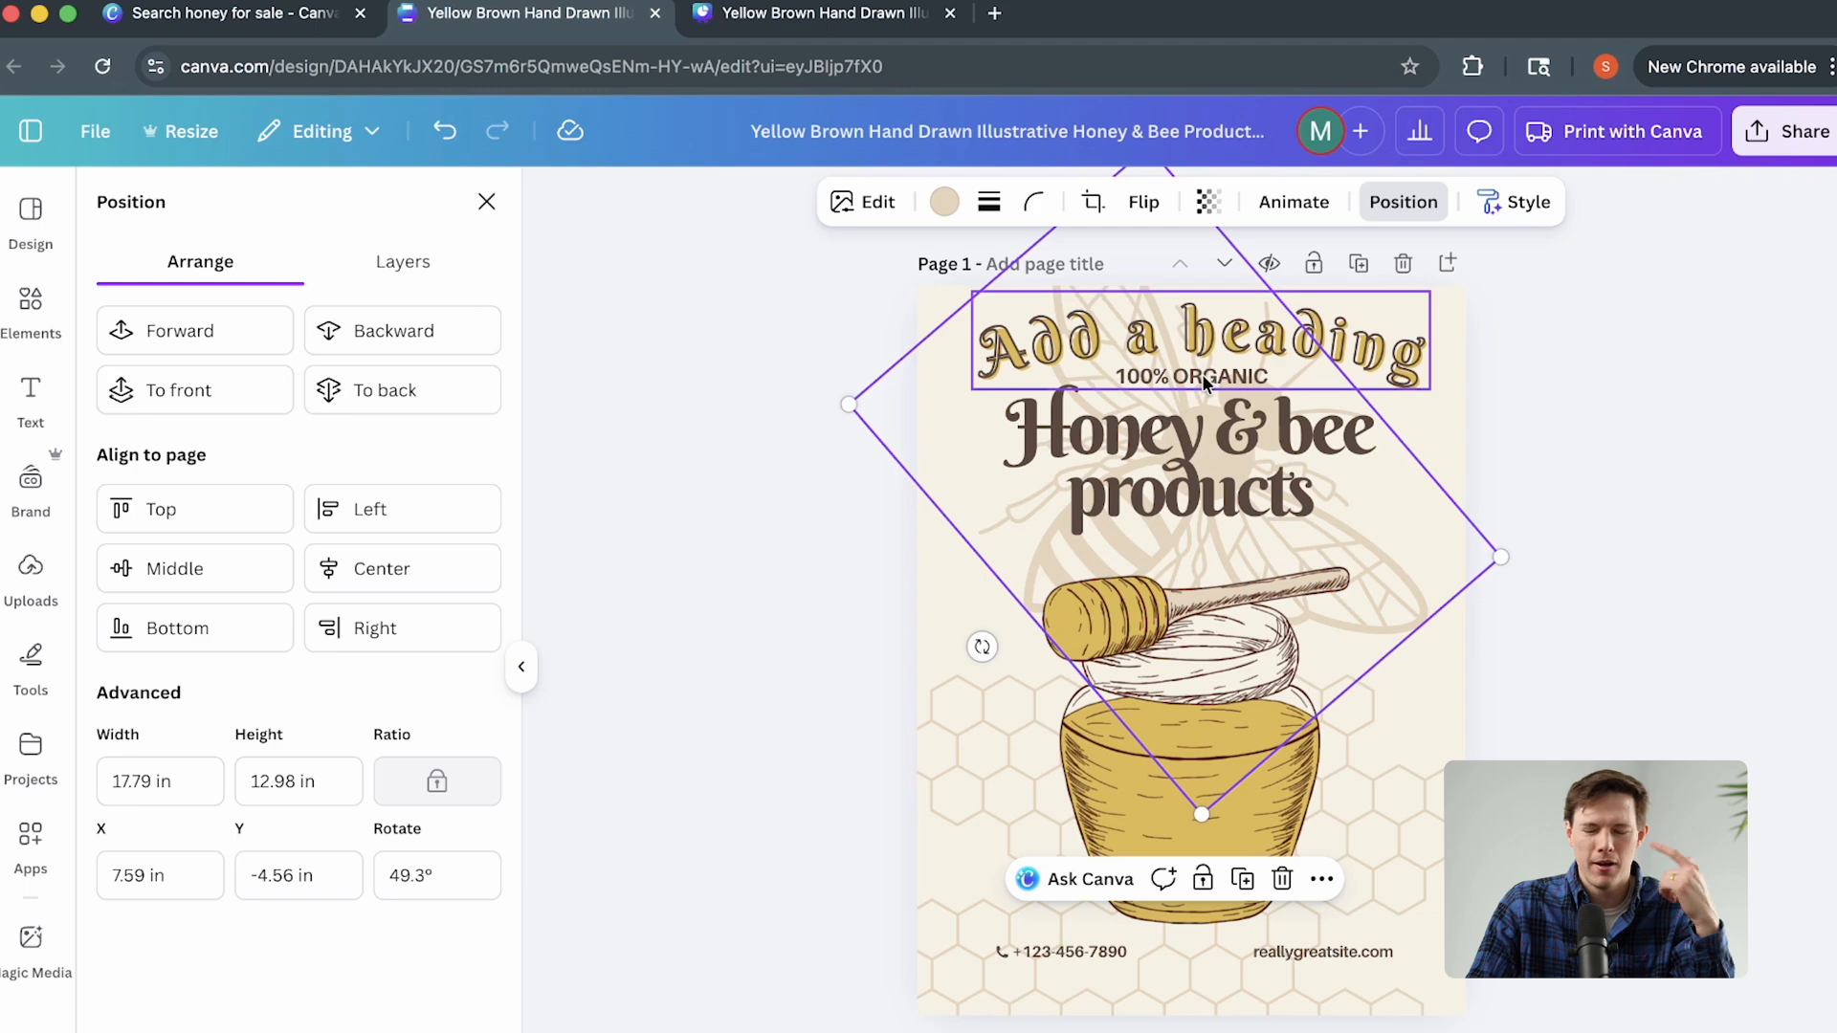
{"action": "key", "text": "Escape"}
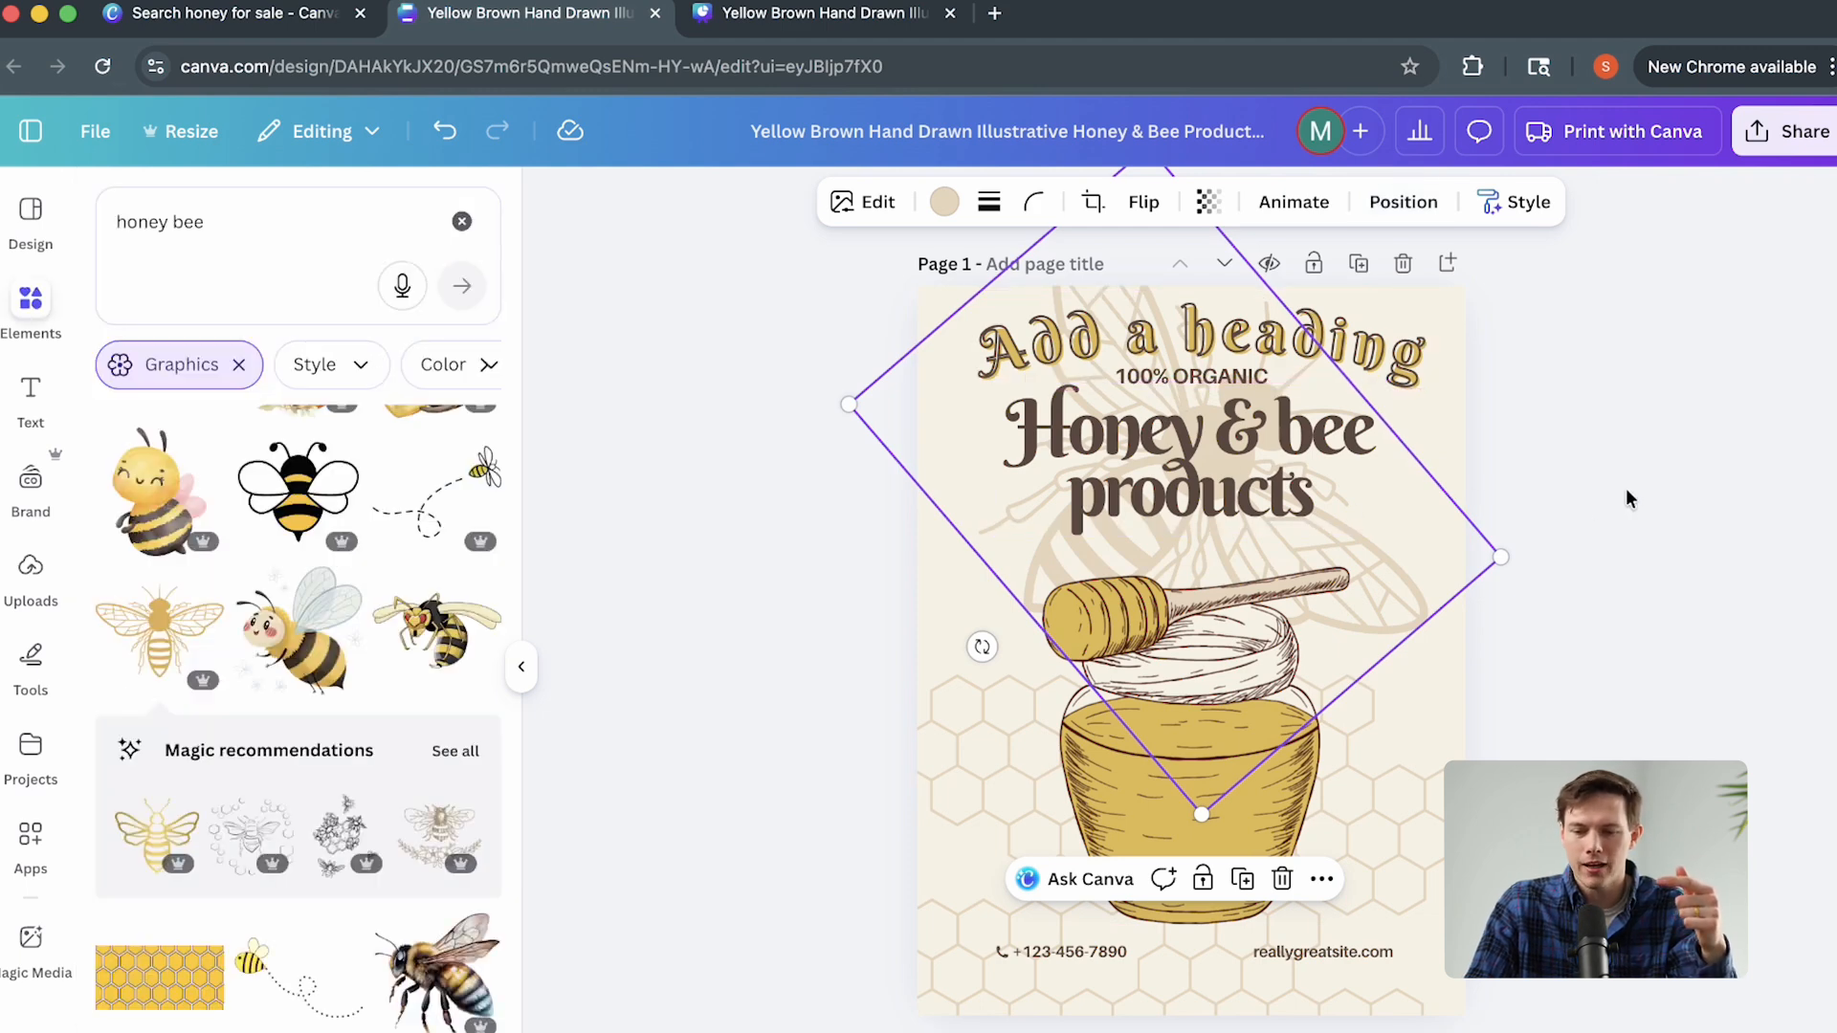
In the page's layer list, move the honey jar to the top, above the "Add a heading" text.
{"action": "left_click", "coordinate": [1344, 335]}
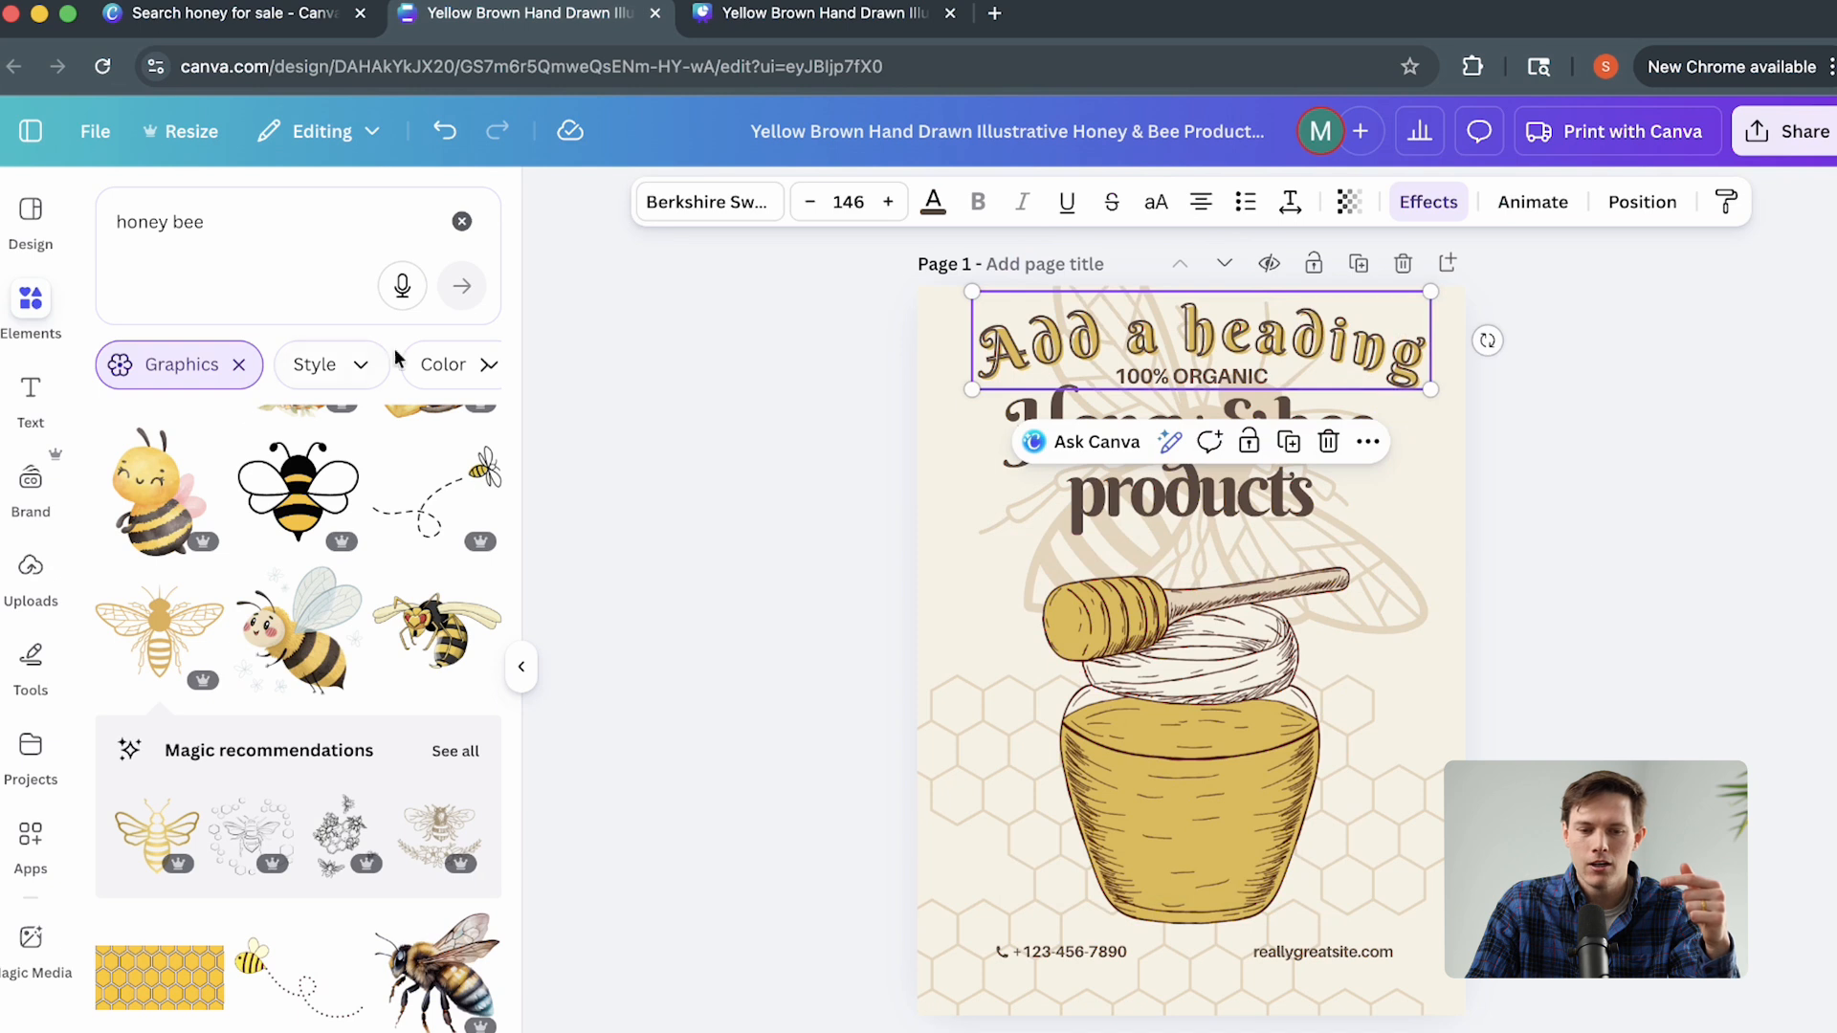
{"action": "key", "text": "Return"}
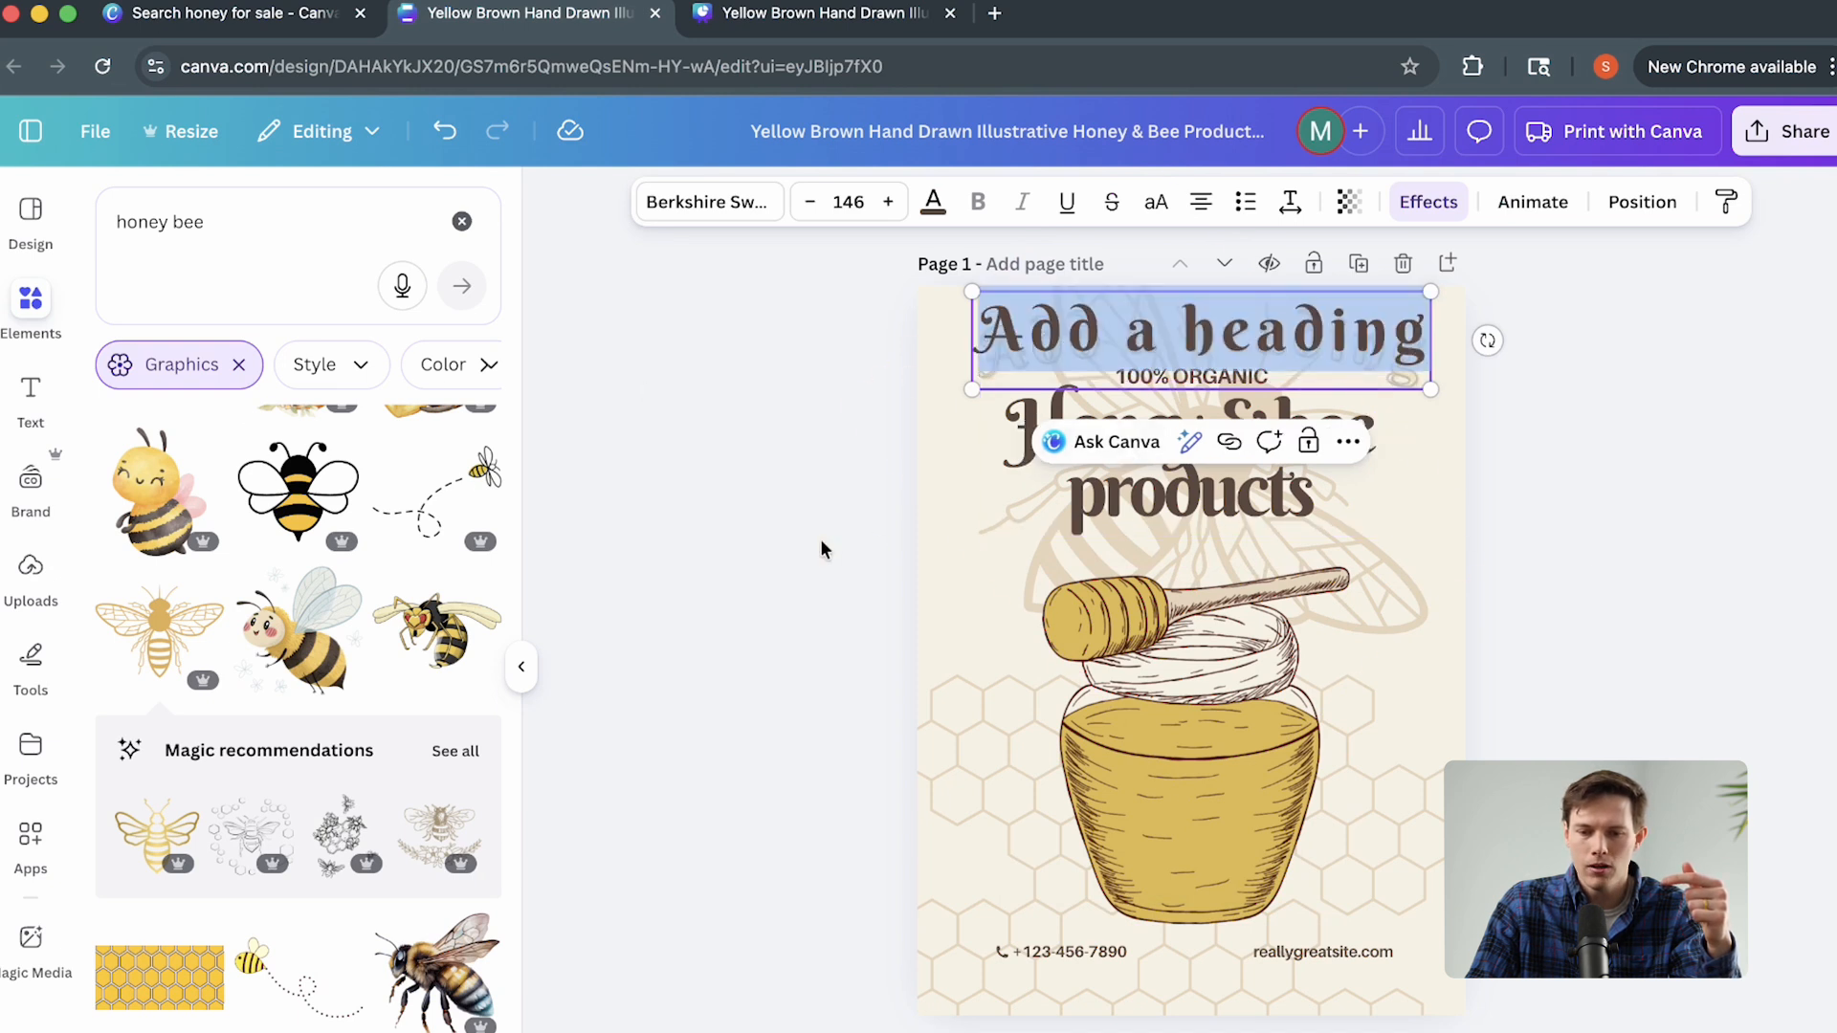
{"action": "left_click", "coordinate": [1629, 206]}
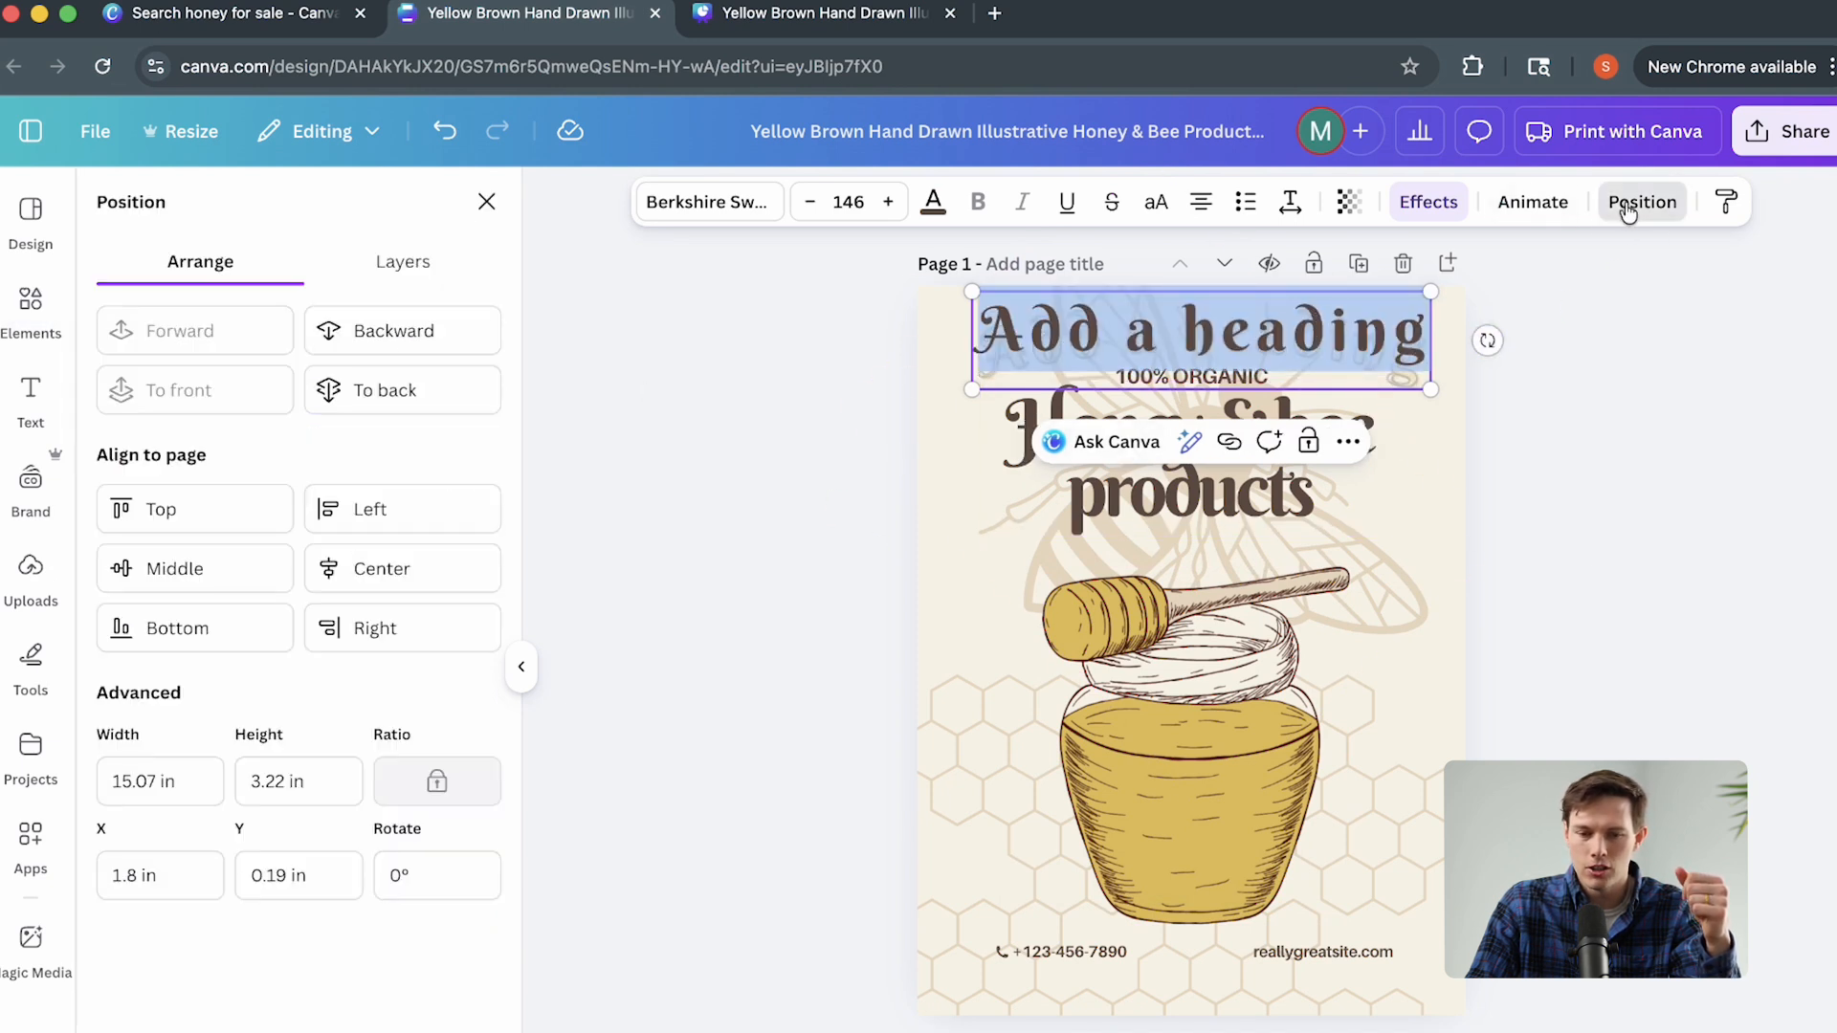
{"action": "left_click", "coordinate": [403, 262]}
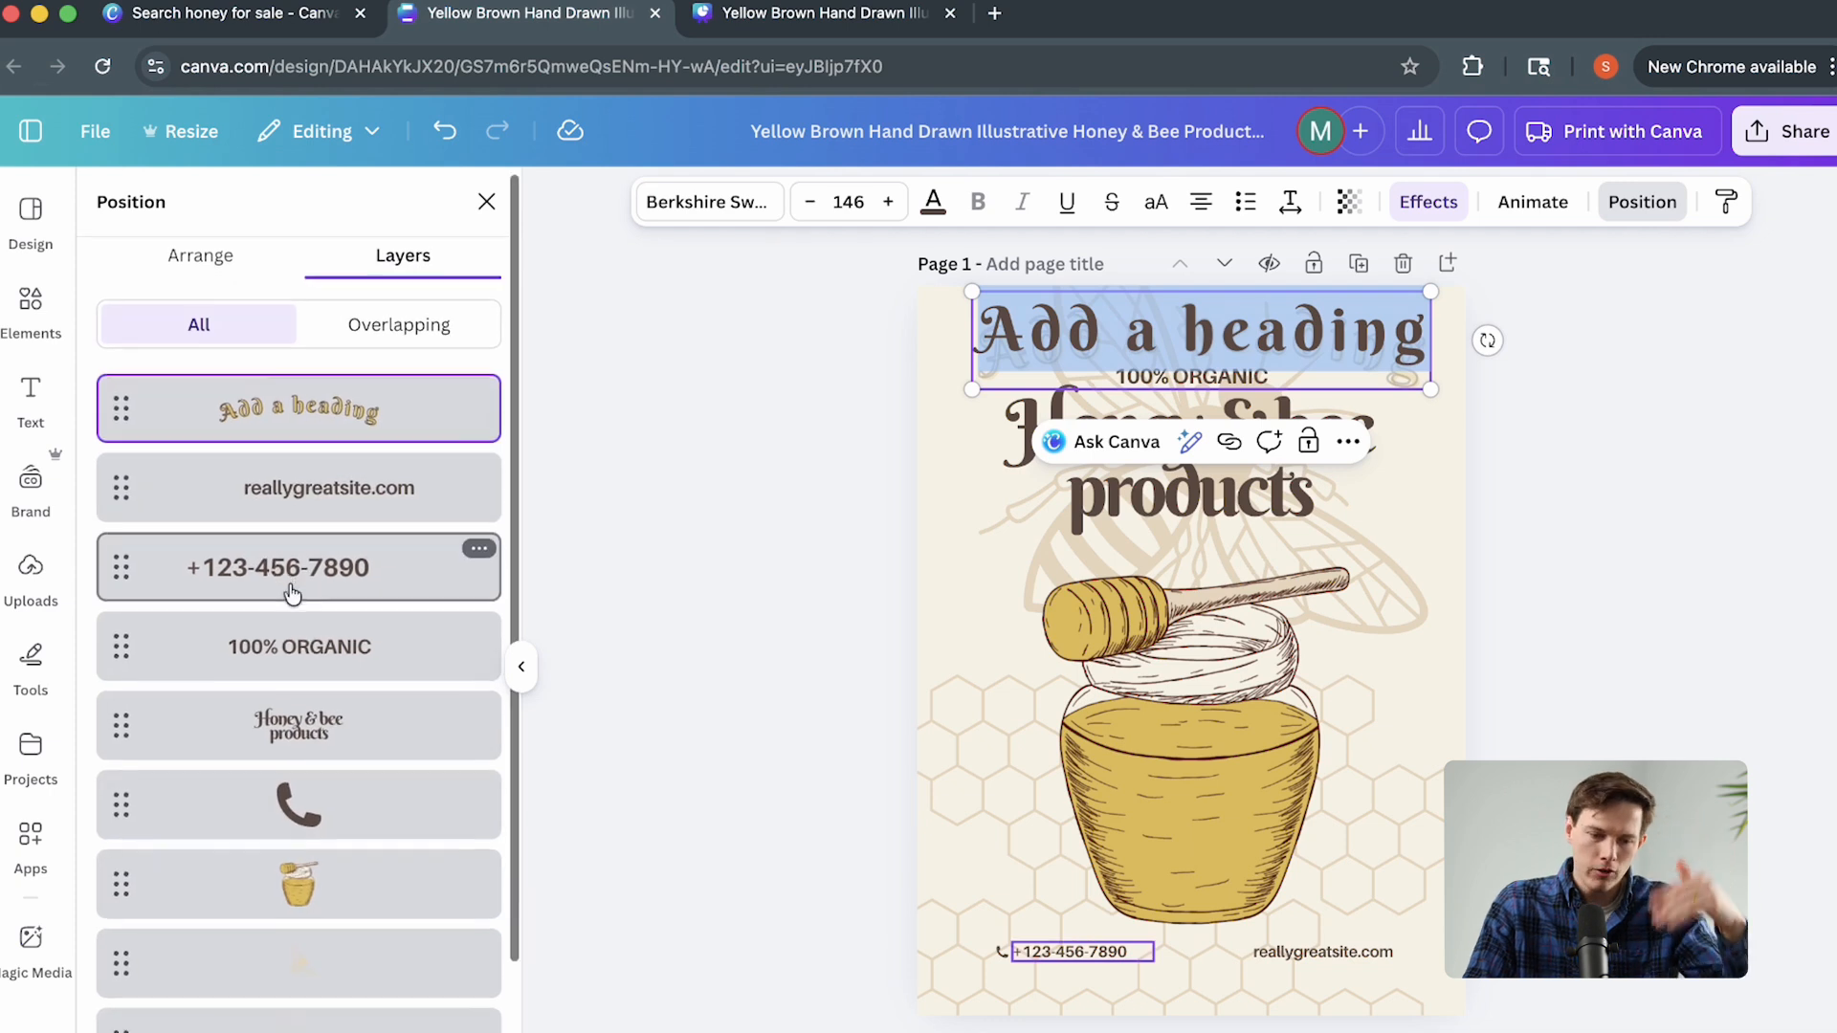
{"action": "scroll", "coordinate": [299, 786], "scroll_direction": "down", "scroll_amount": 3}
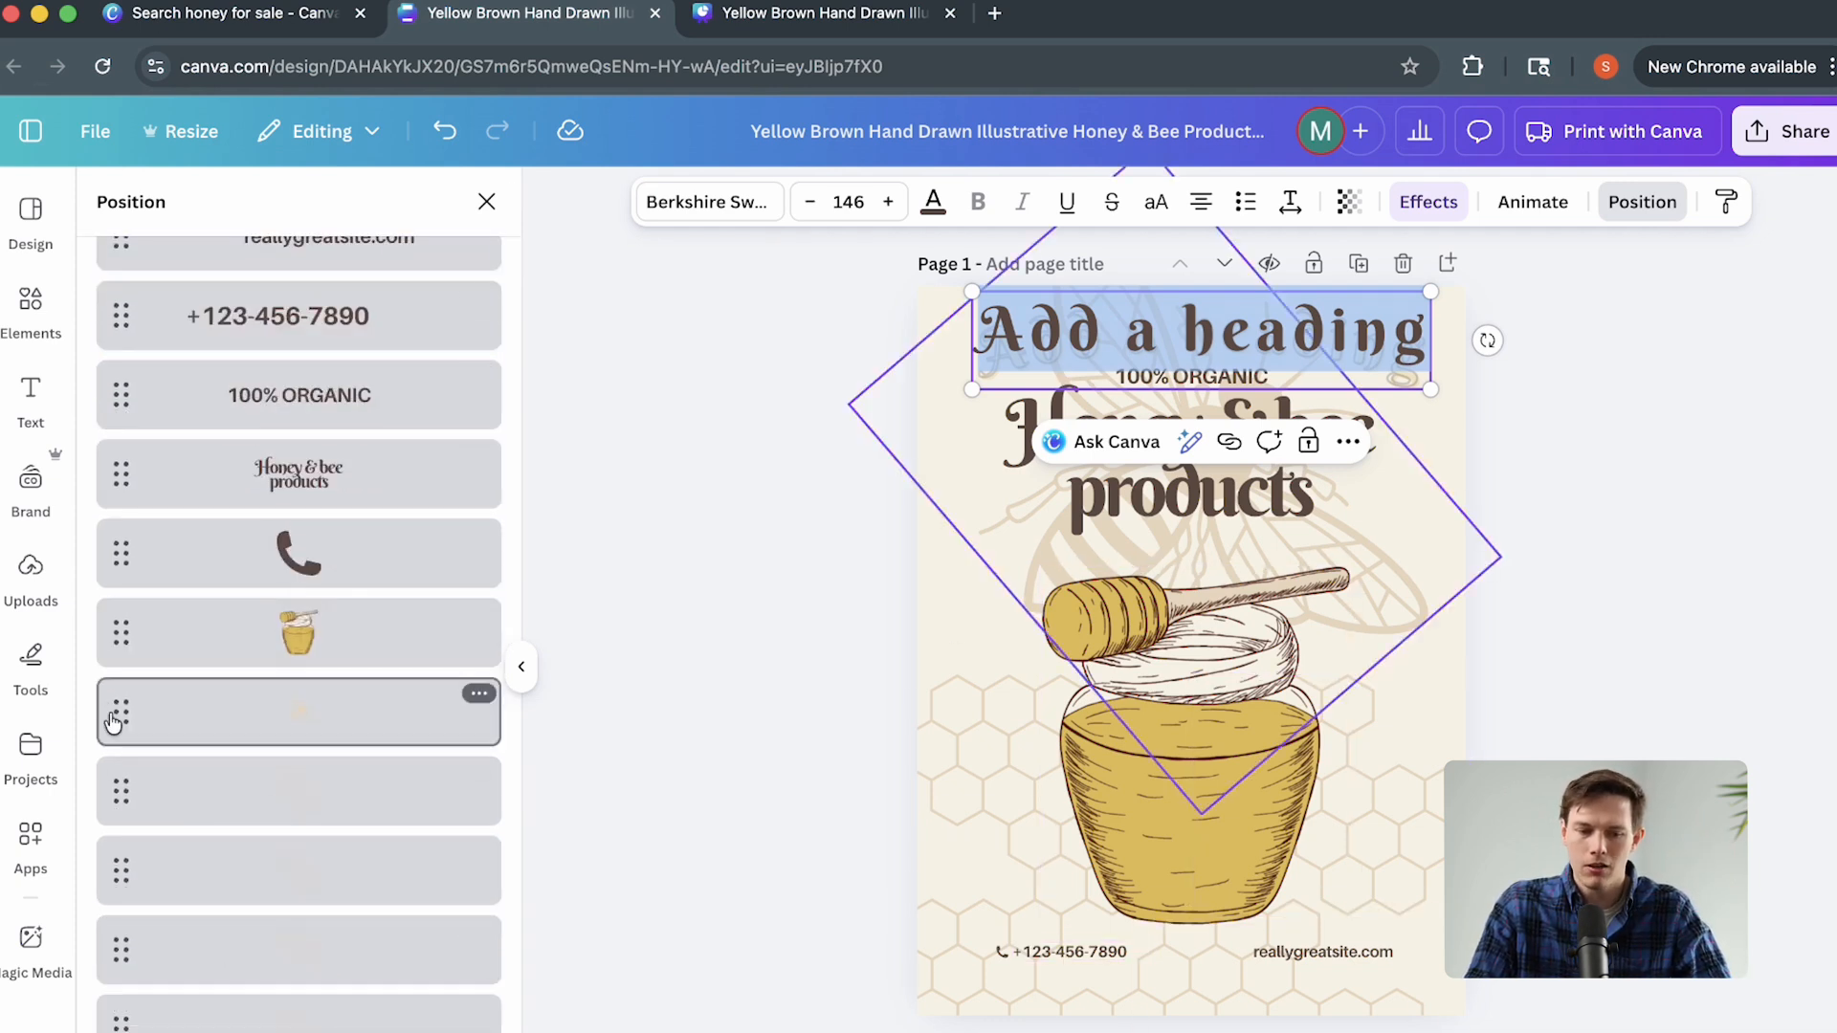
{"action": "left_click_drag", "start_coordinate": [123, 708], "coordinate": [127, 759]}
{"action": "scroll", "coordinate": [173, 708], "scroll_direction": "up", "scroll_amount": 2}
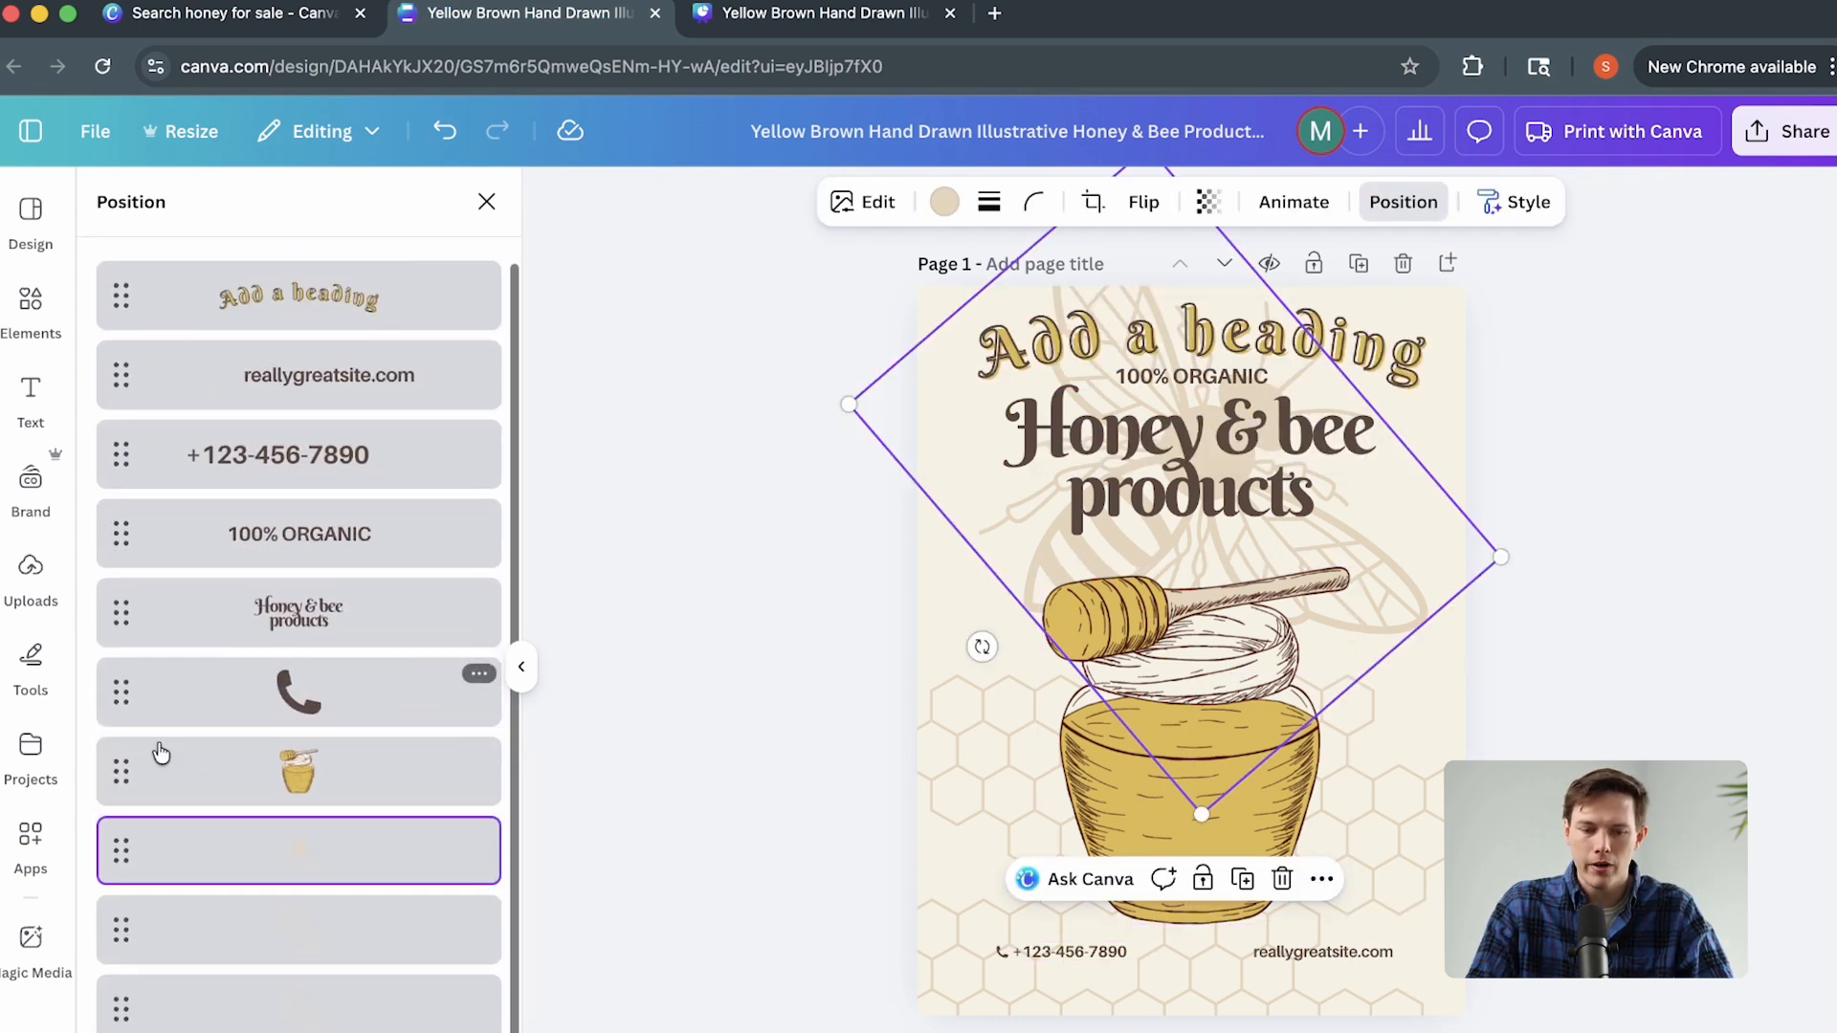
{"action": "left_click_drag", "start_coordinate": [118, 782], "coordinate": [122, 369]}
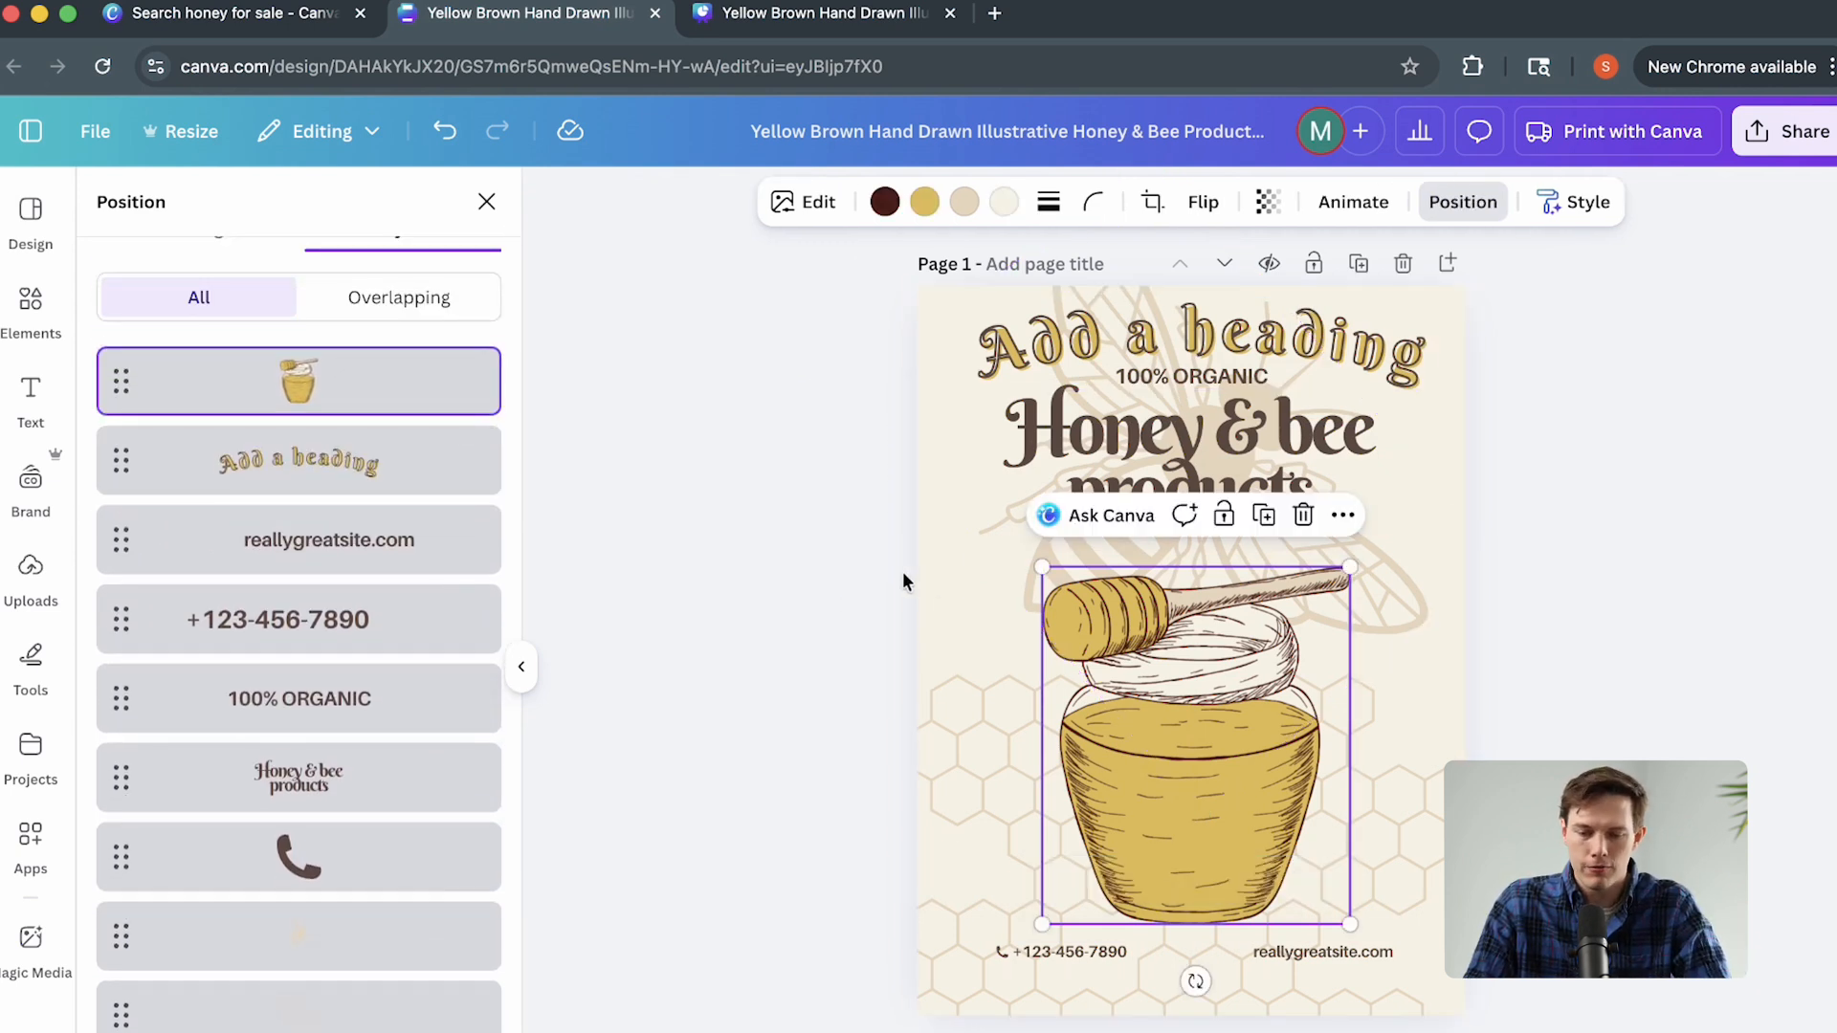
Deselect the honey jar and clear the "honey bee" element search.
{"action": "key", "text": "Escape"}
{"action": "left_click", "coordinate": [748, 635]}
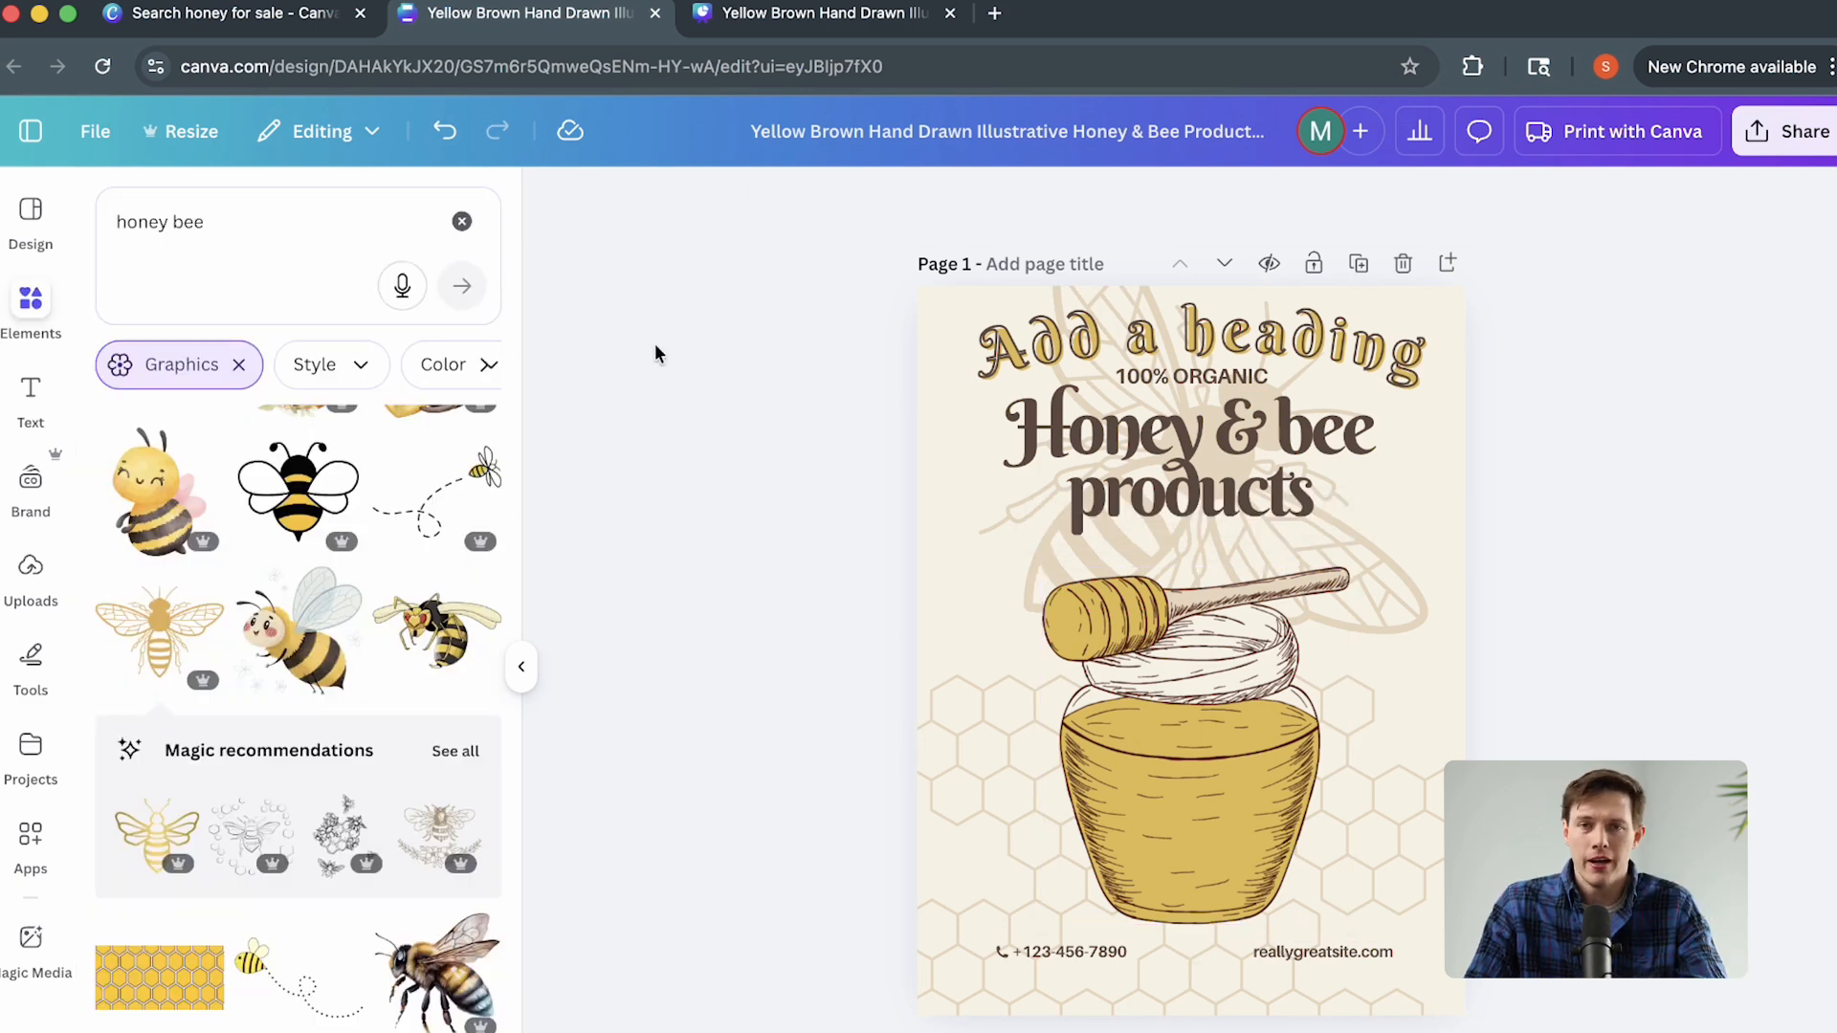
{"action": "left_click", "coordinate": [461, 221]}
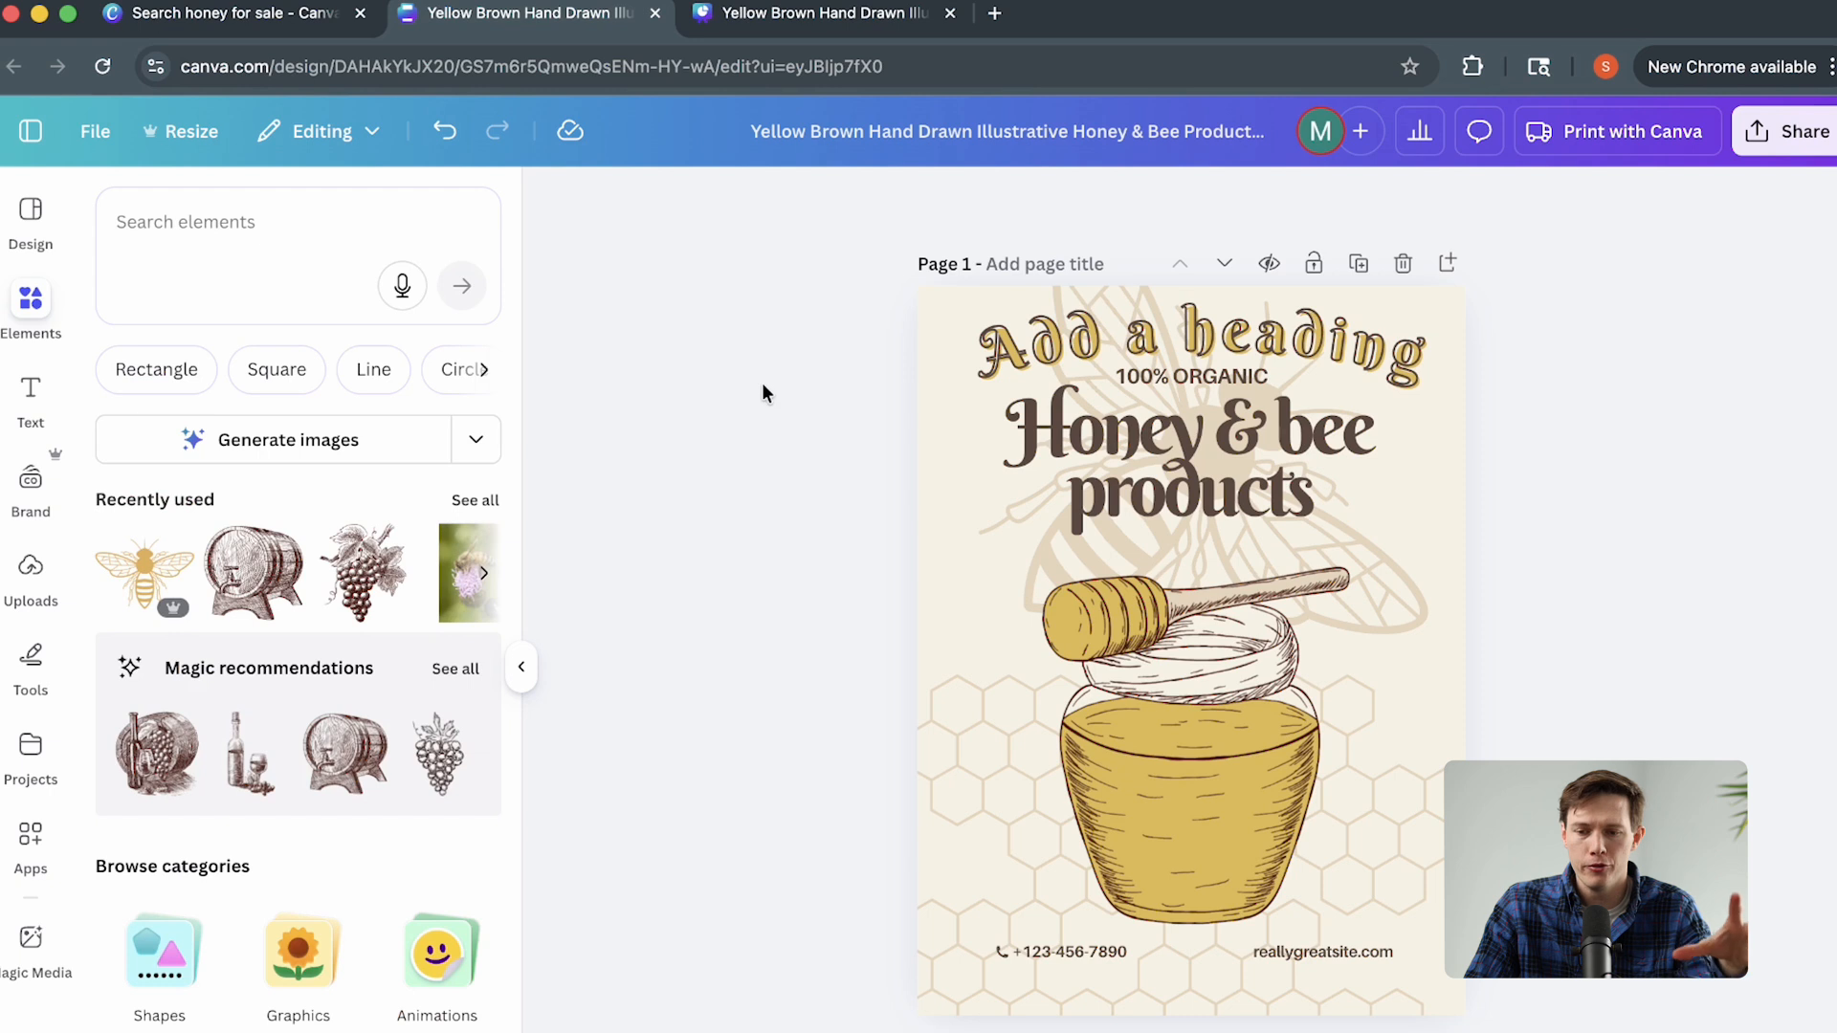